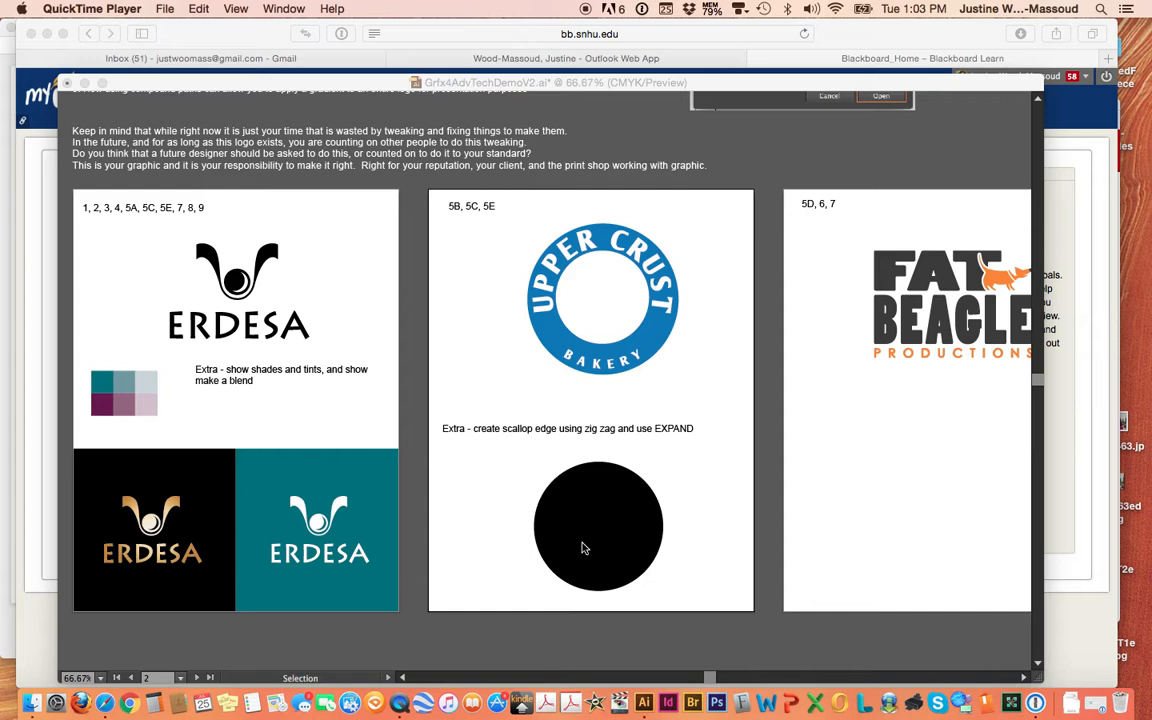
- Switch to Illustrator and start the Zig Zag effect on the black circle below the Upper Crust logo, with Preview enabled
left_click(663, 166)
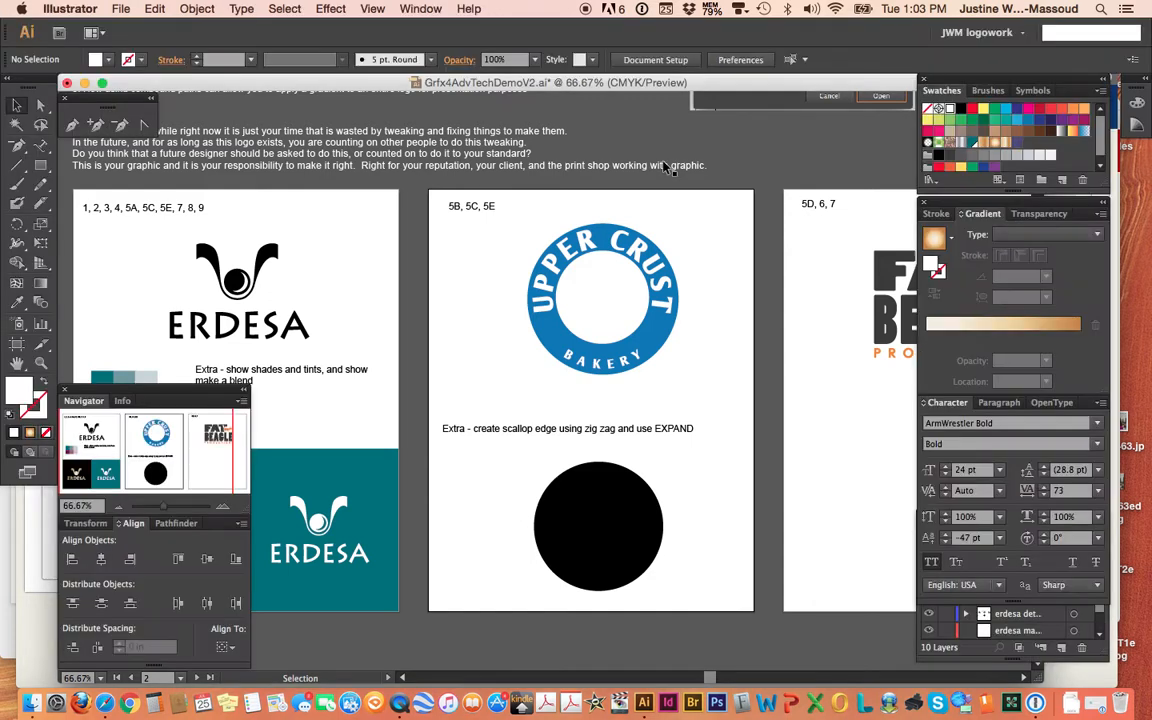
left_click(224, 510)
left_click(223, 510)
left_click(224, 510)
scroll(456, 380, "down", 6)
scroll(455, 380, "right", 2)
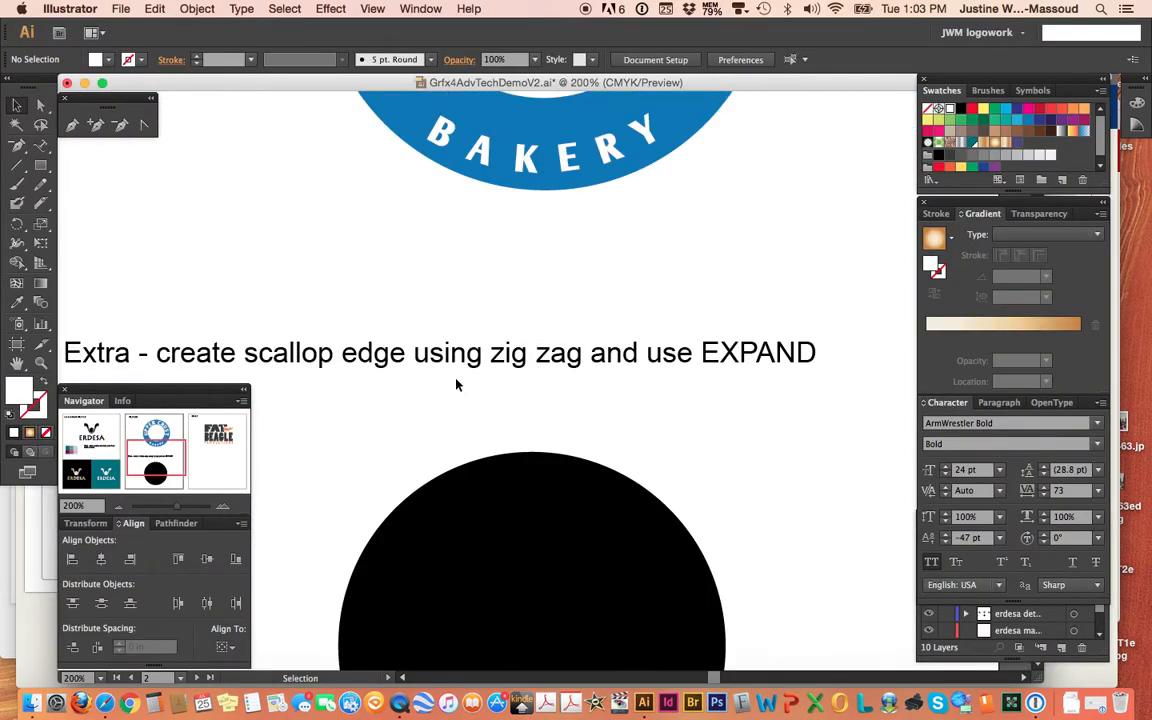
scroll(455, 384, "down", 3)
scroll(456, 384, "left", 2)
scroll(456, 384, "up", 3)
scroll(456, 384, "right", 1)
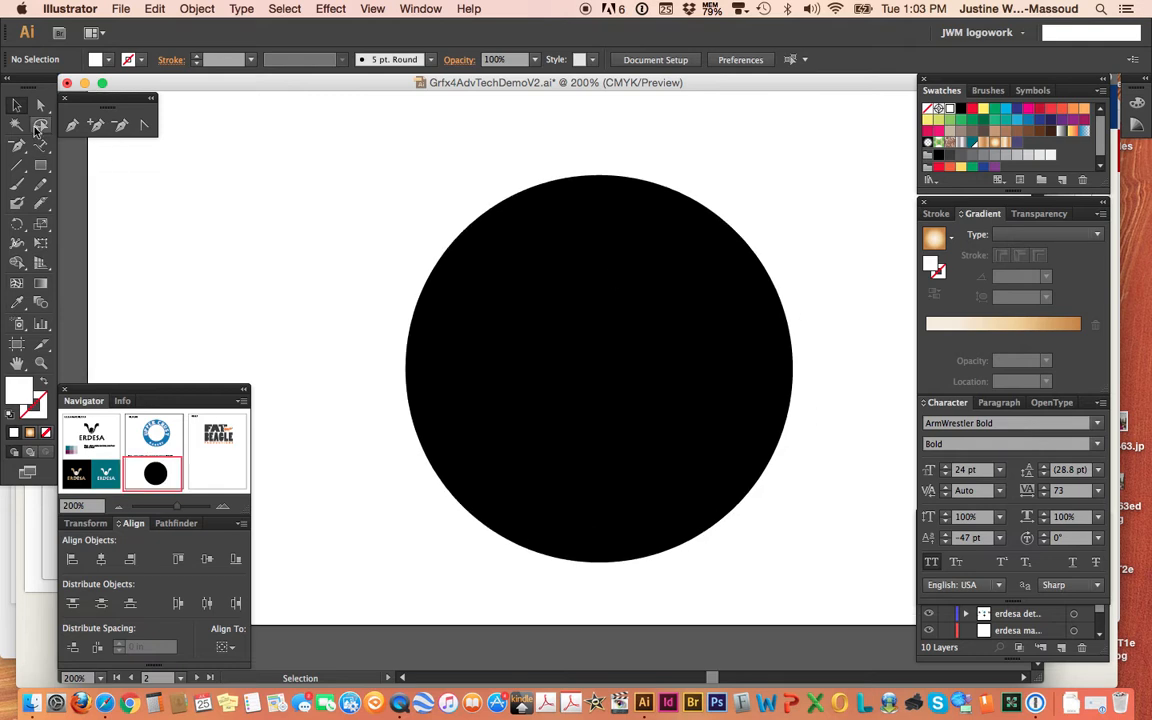
left_click(445, 336)
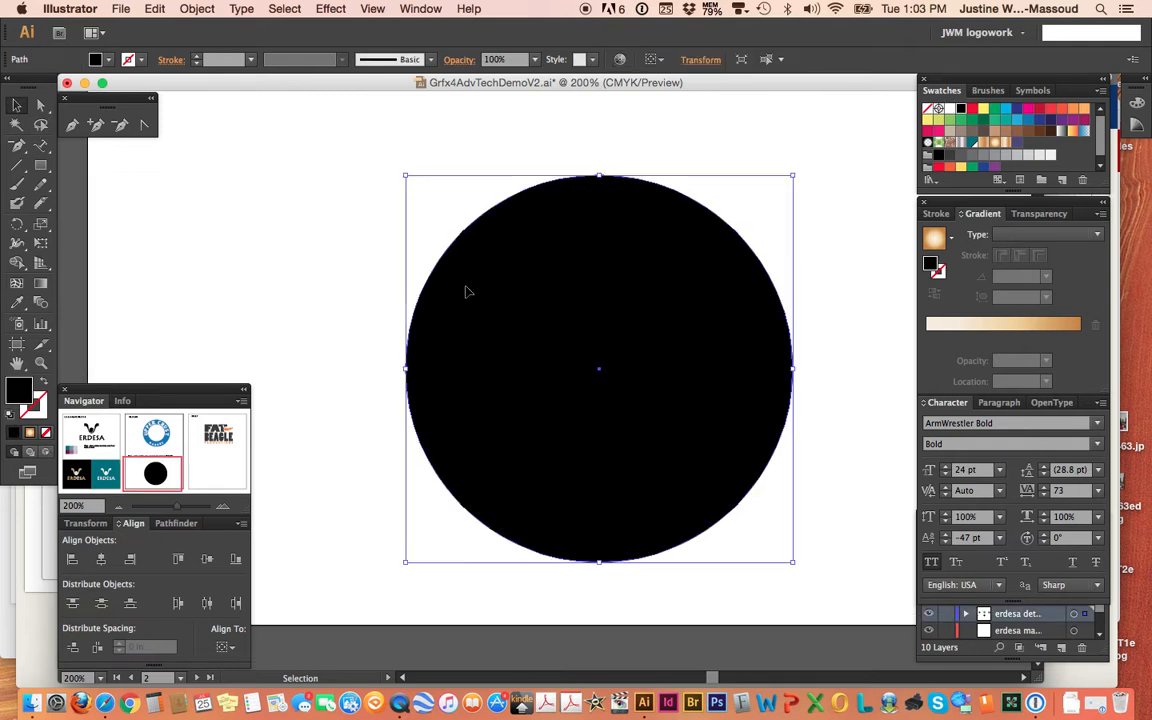
left_click(327, 9)
mouse_move(382, 155)
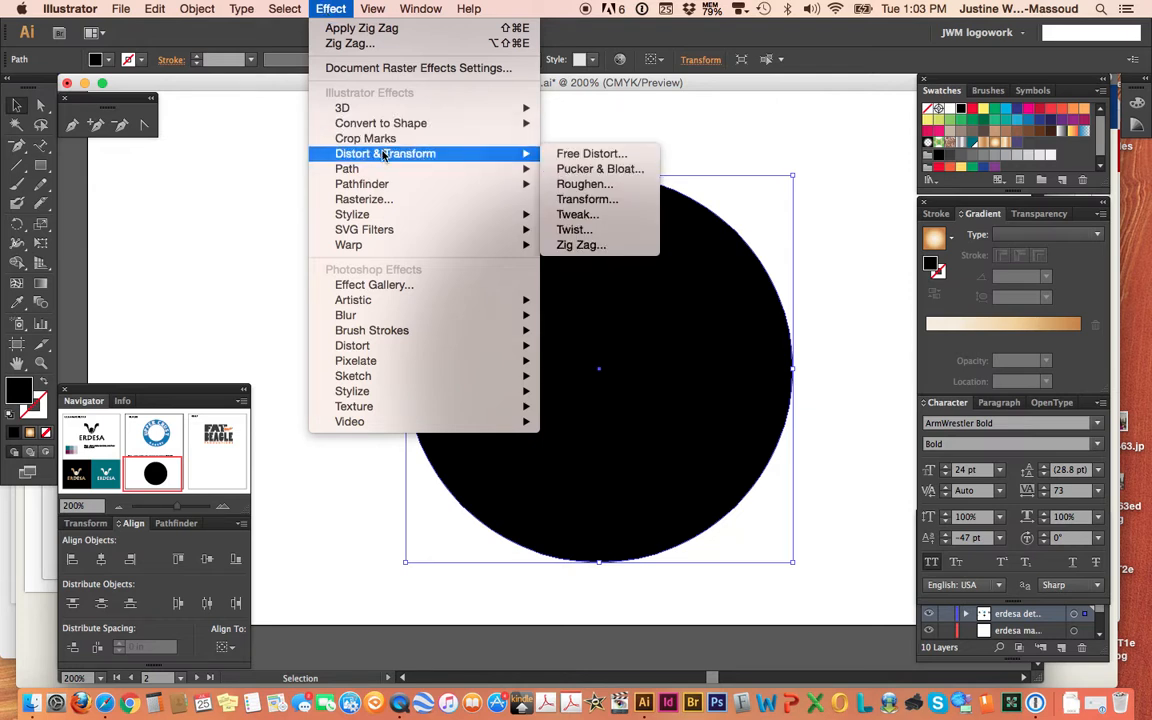
left_click(584, 247)
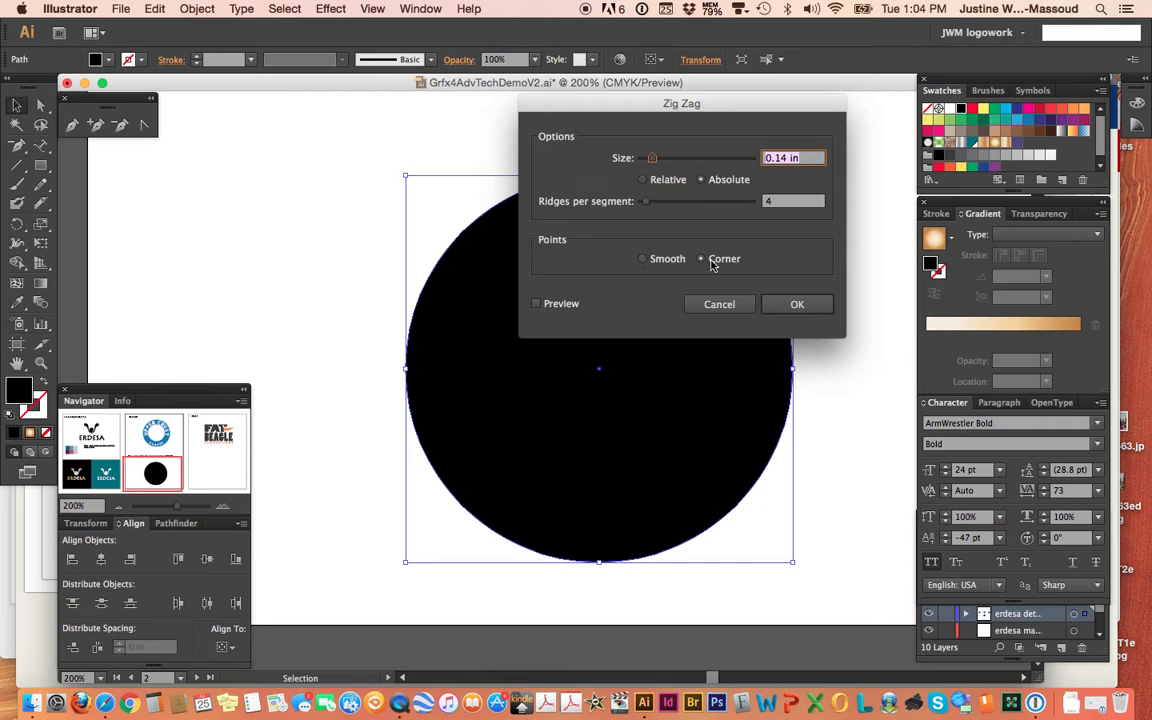
left_click(536, 304)
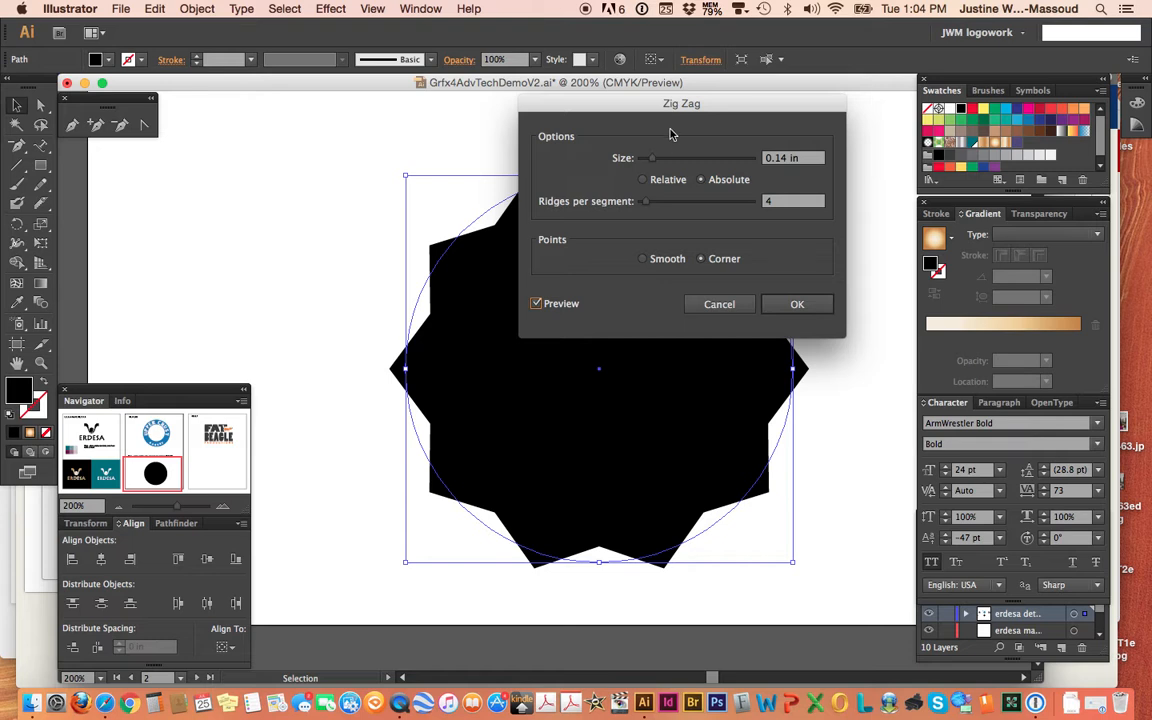
left_click_drag(722, 107, 853, 86)
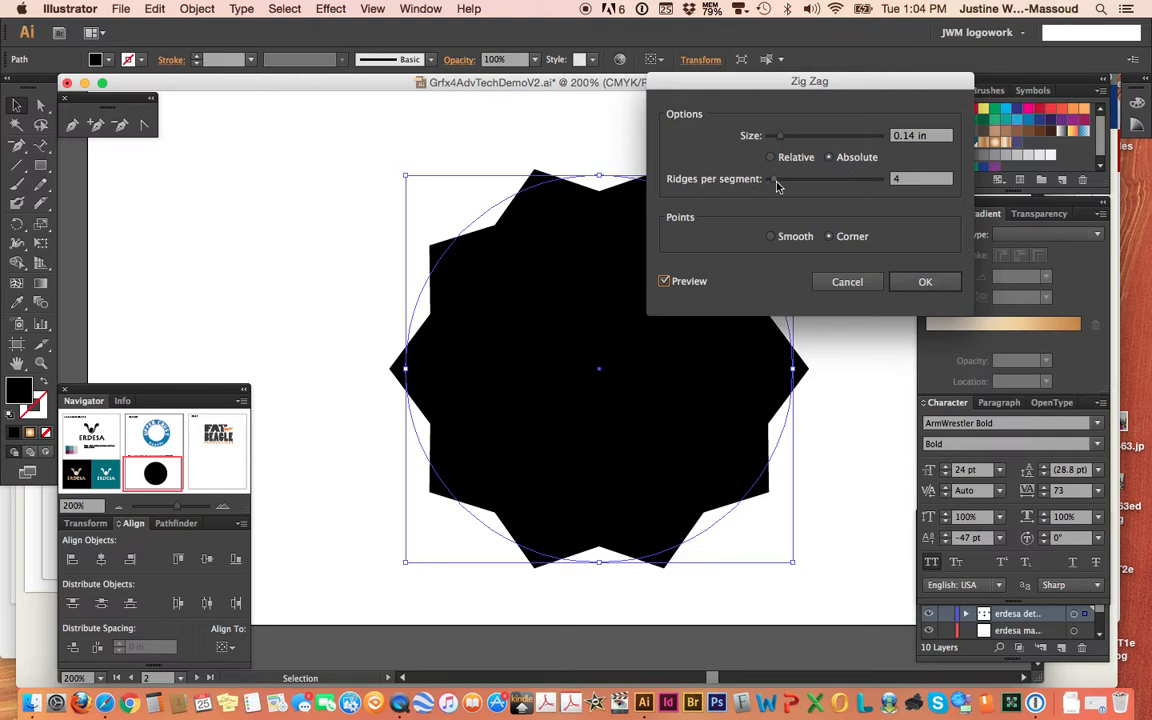
- Apply the Zig Zag at 0.07 in size with 6 ridges per segment and smooth points, and expand the circle's appearance
left_click_drag(776, 185, 787, 187)
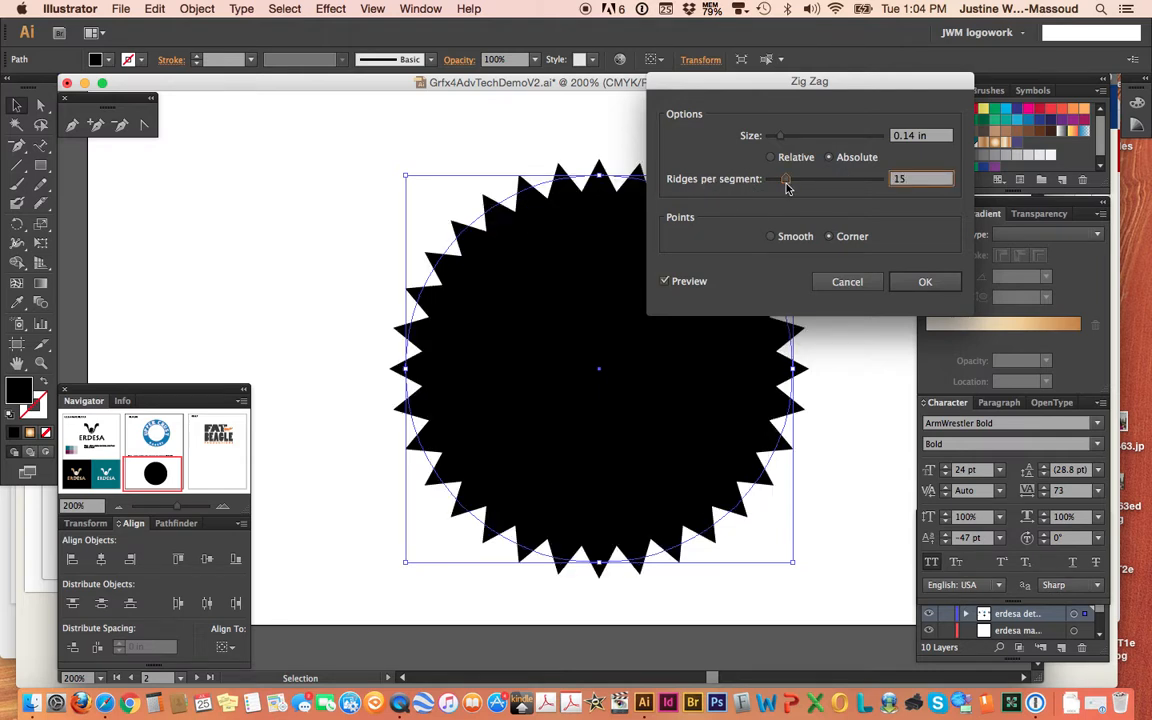
left_click_drag(784, 138, 777, 140)
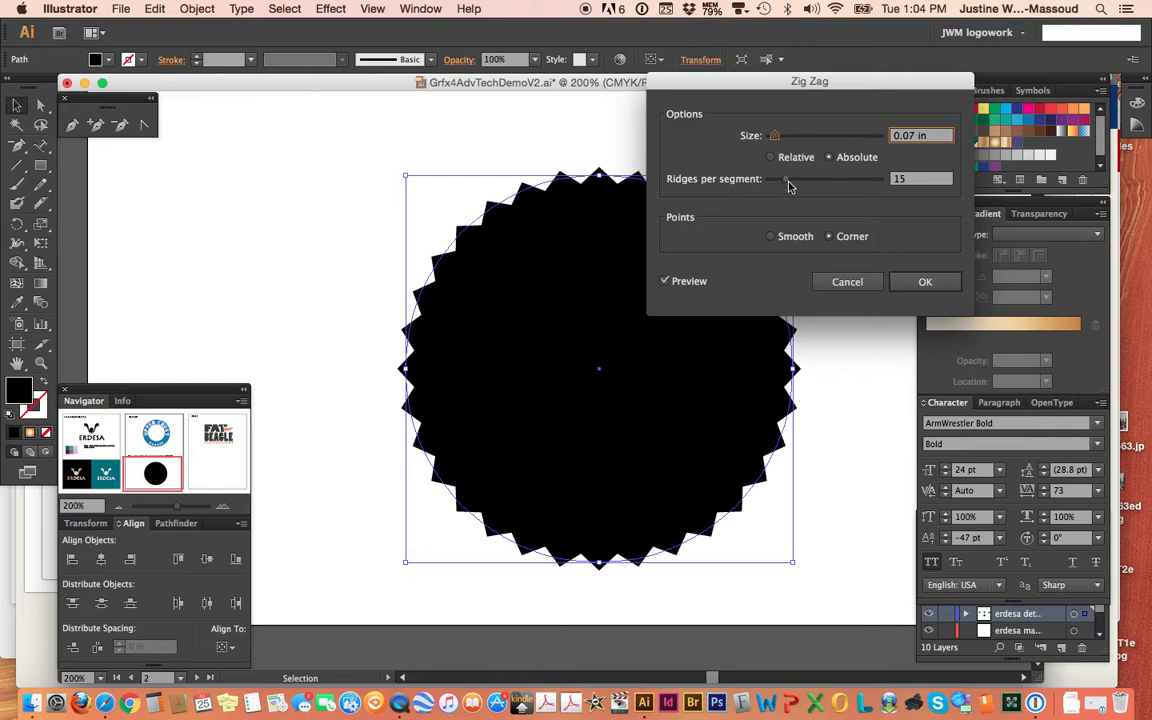
left_click_drag(788, 182, 778, 181)
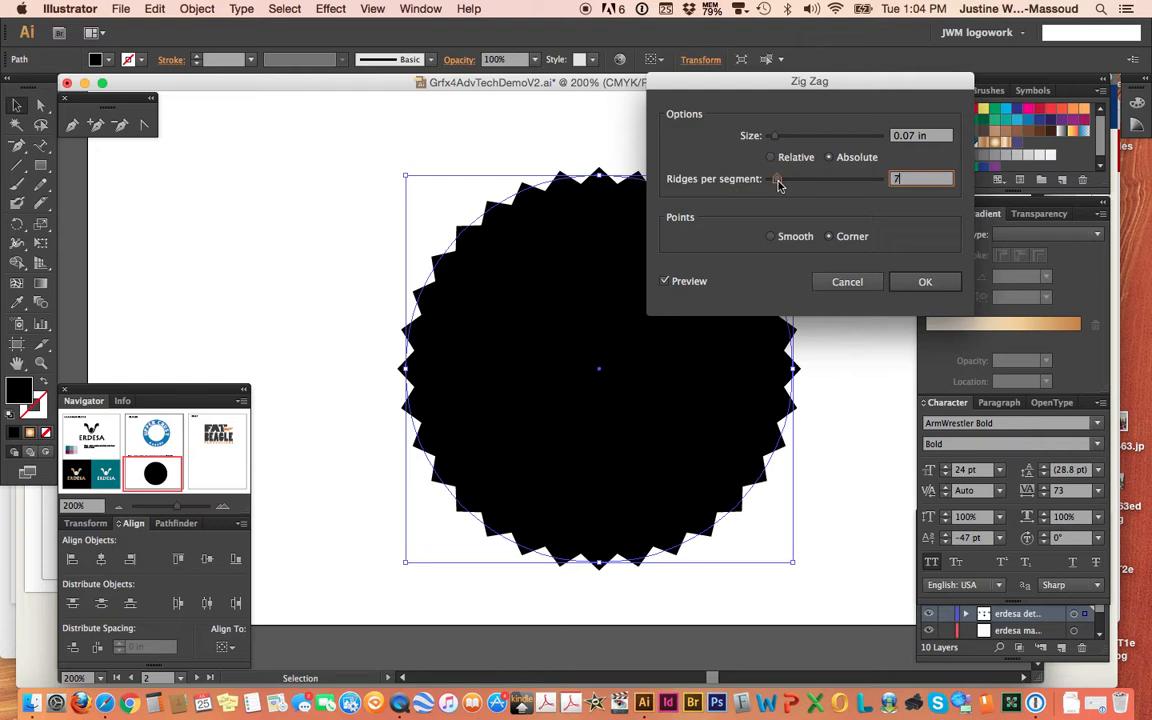
left_click(771, 236)
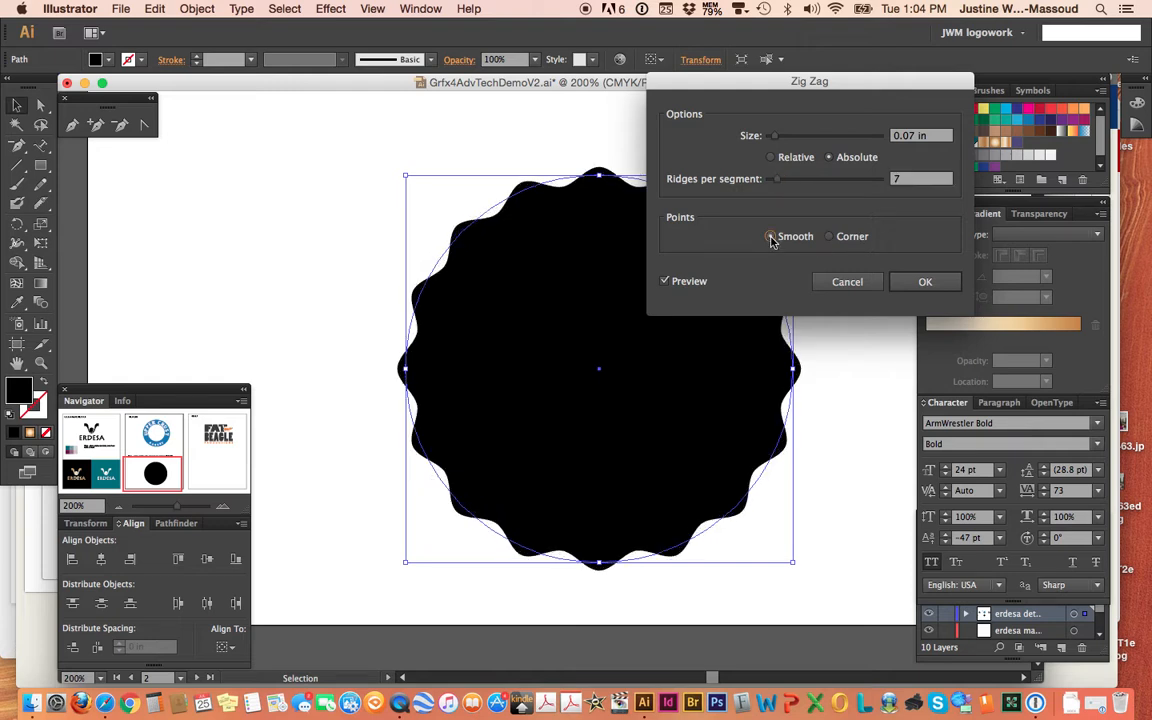
left_click(779, 181)
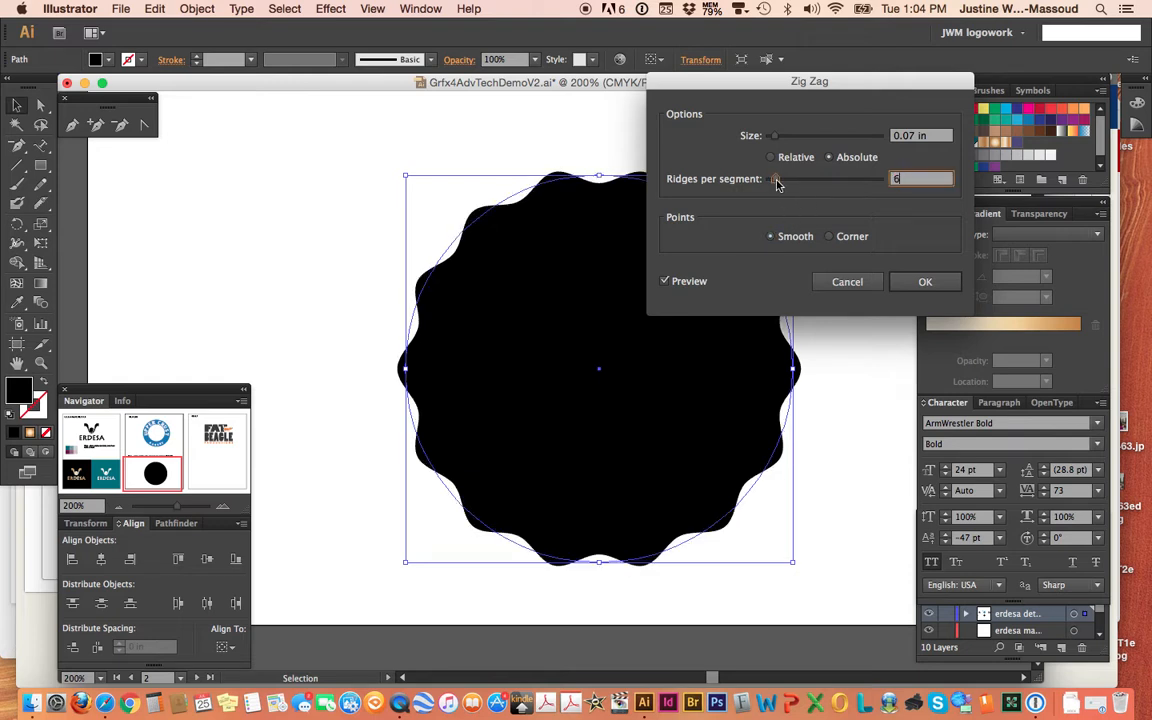
left_click(924, 282)
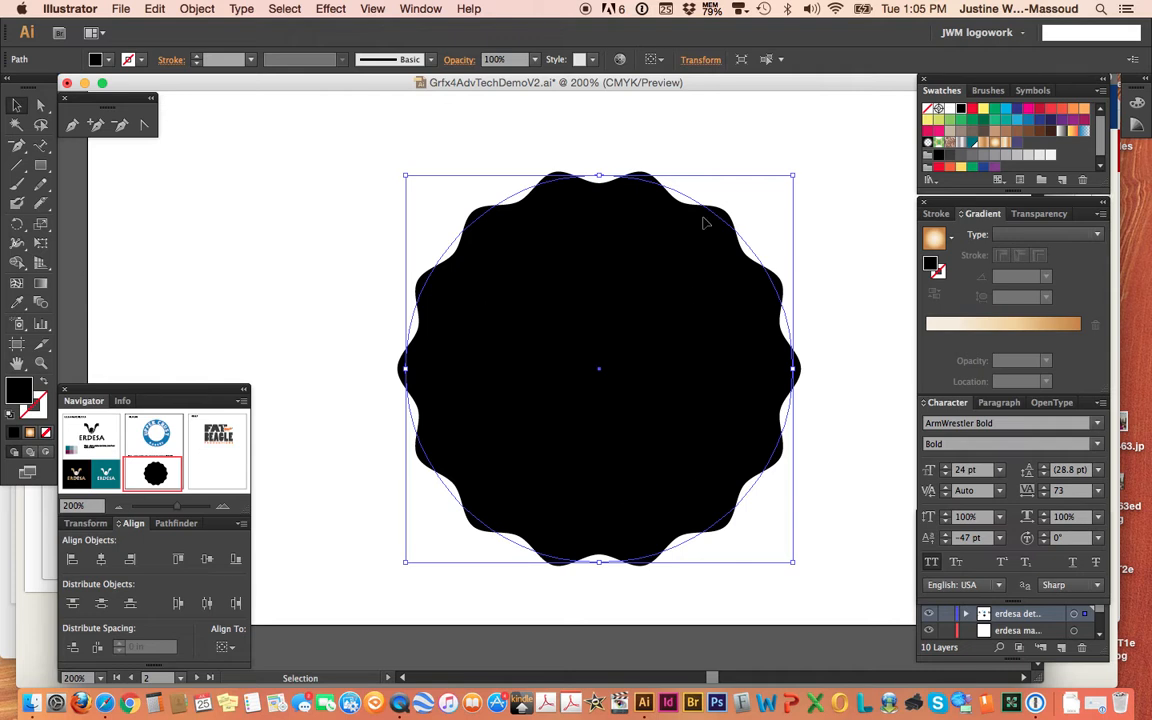
left_click(195, 9)
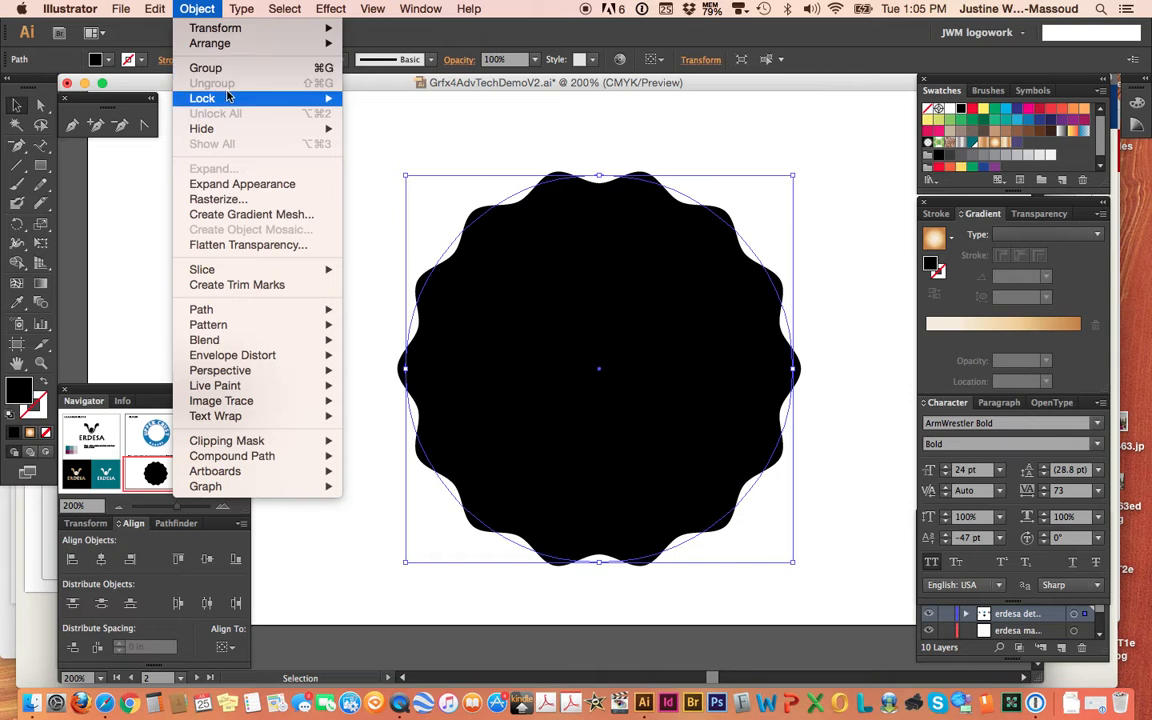
left_click(245, 185)
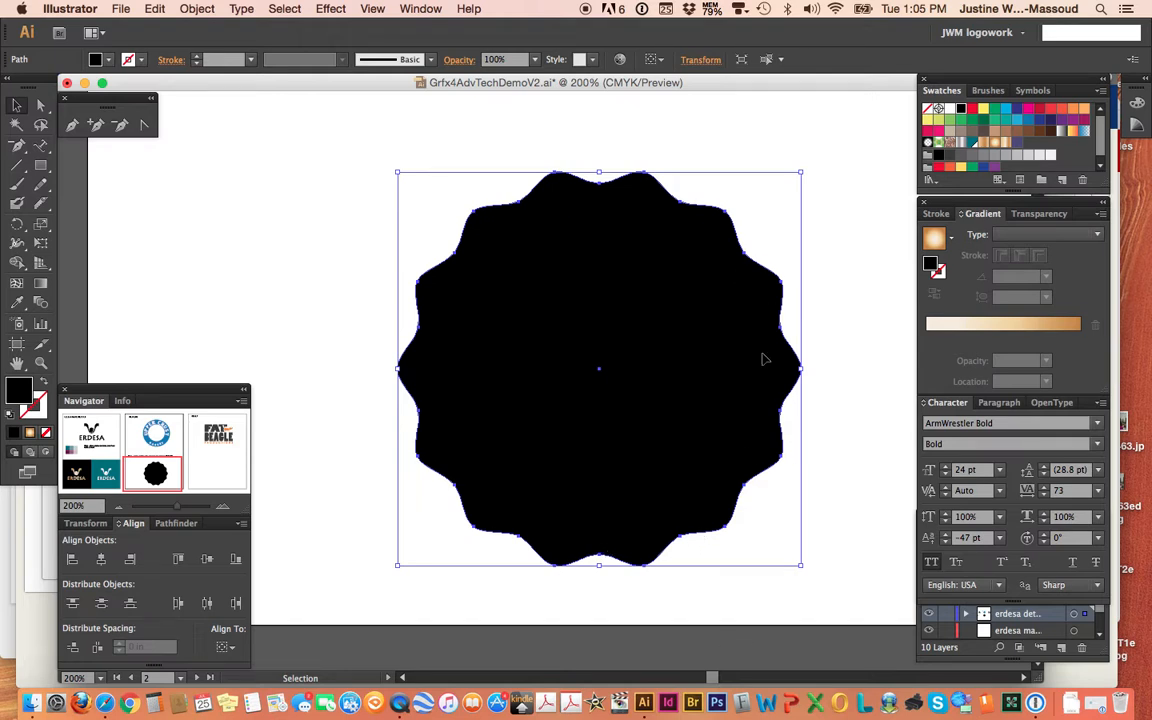
- Try stretching a direction handle of the upper-left scallop's anchor point outward and undo the distortion
left_click(41, 105)
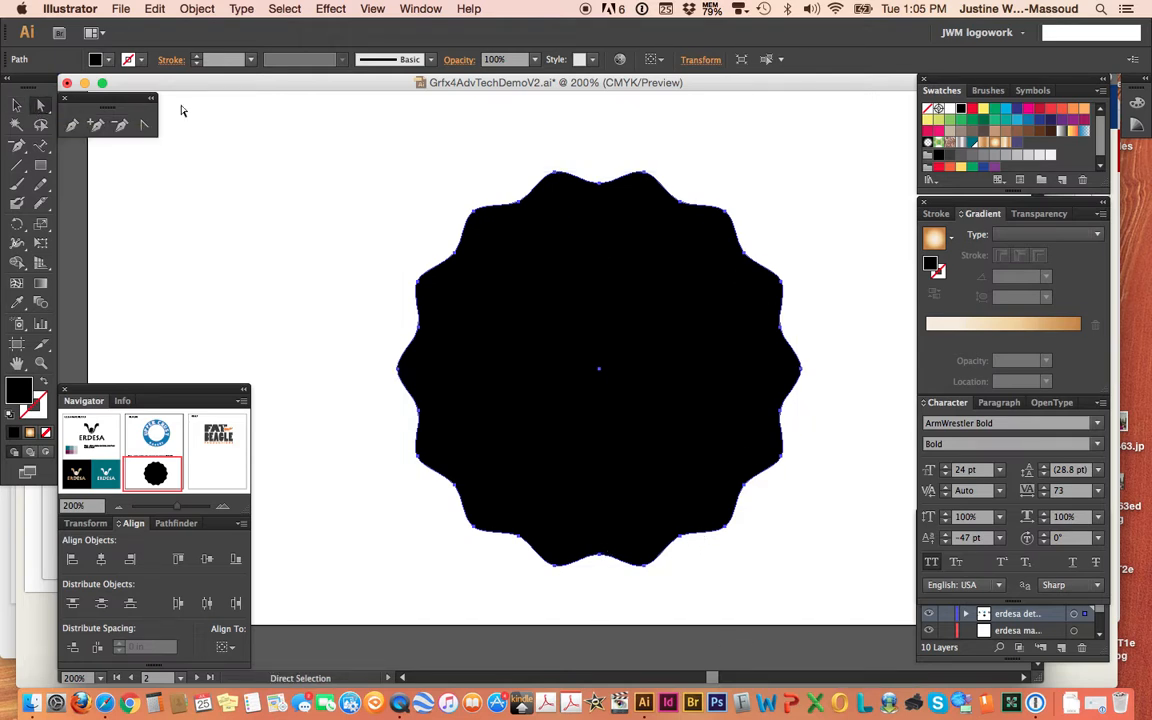
left_click(554, 174)
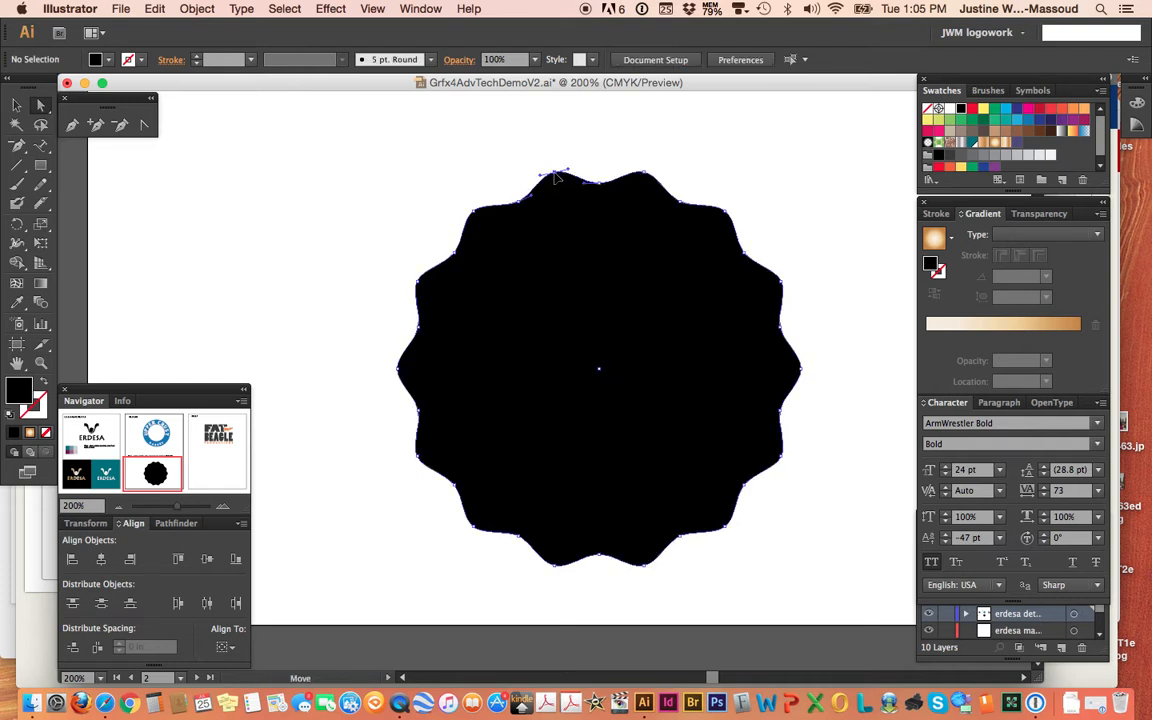
left_click(555, 176)
left_click_drag(555, 175, 692, 118)
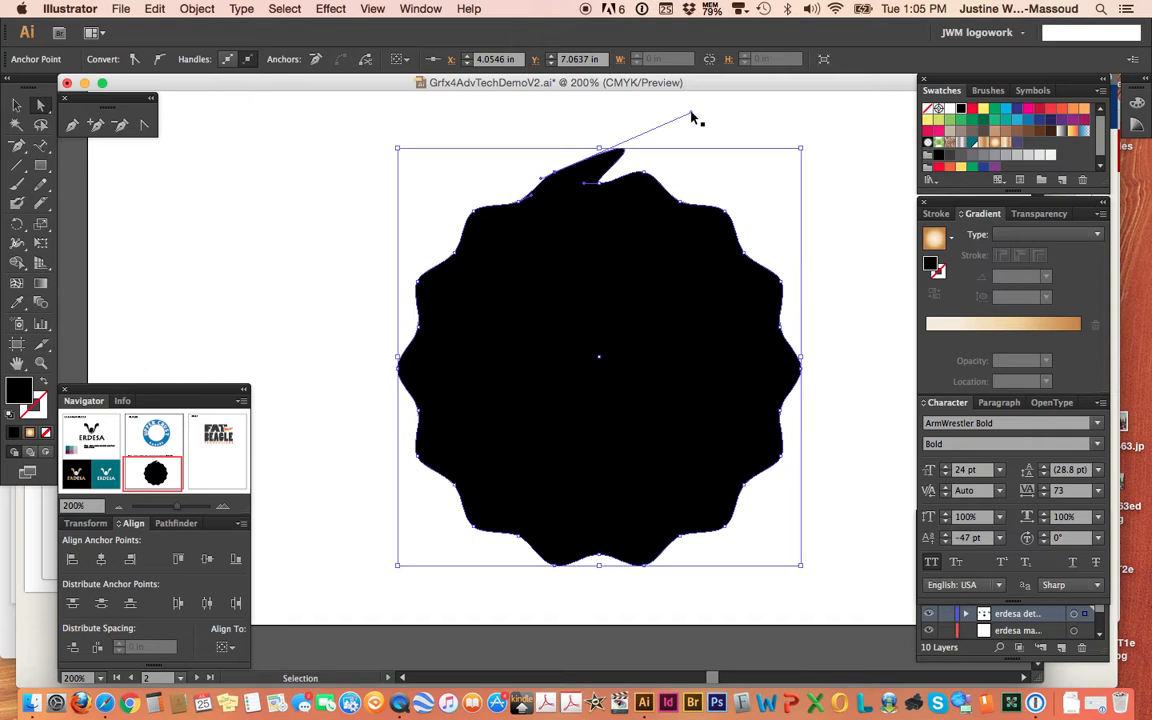
key("super+z")
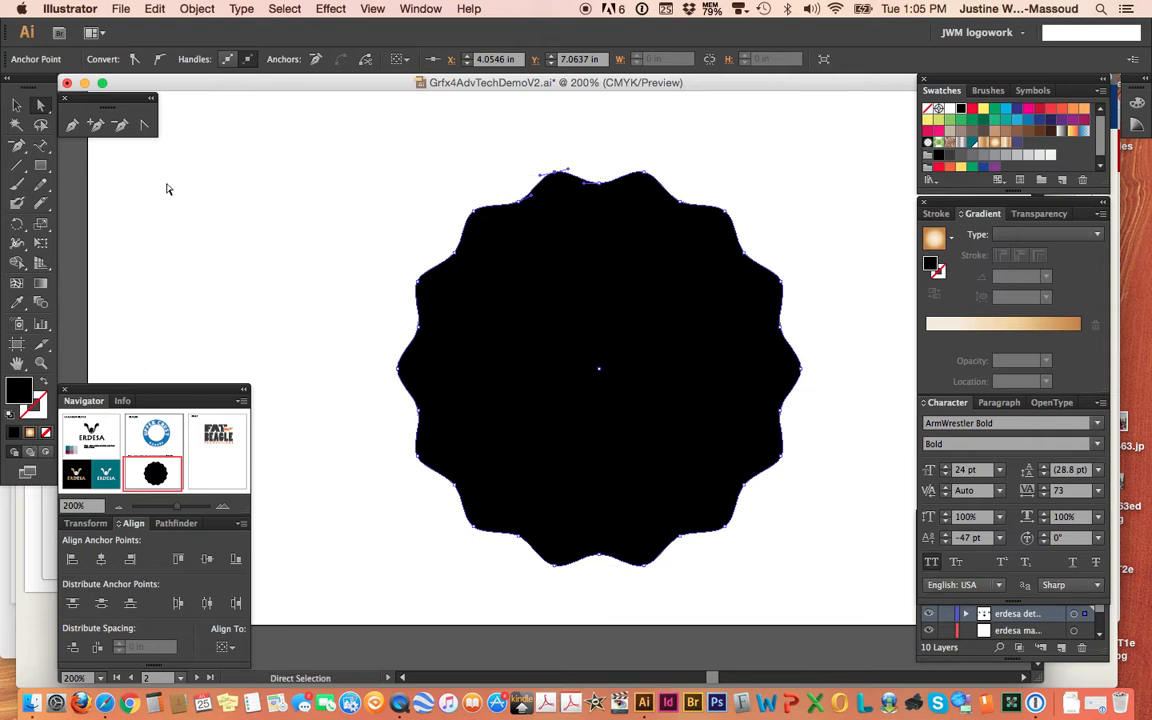
left_click(41, 166)
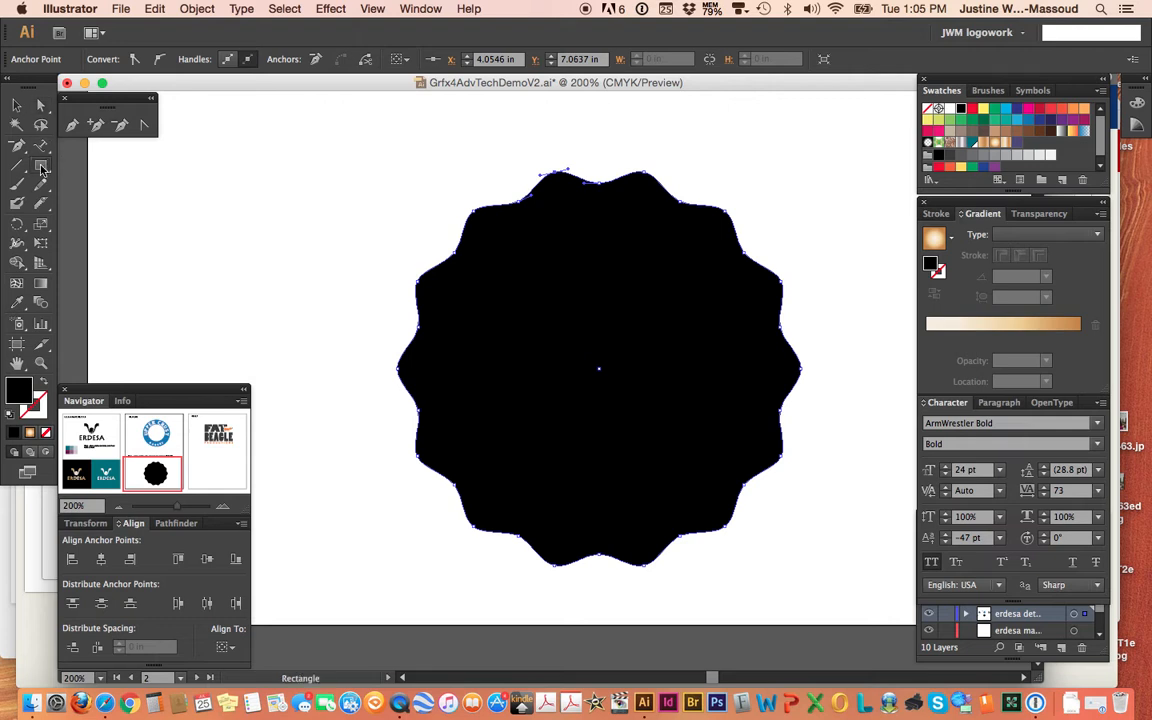
left_click_drag(294, 219, 496, 342)
key("super+z")
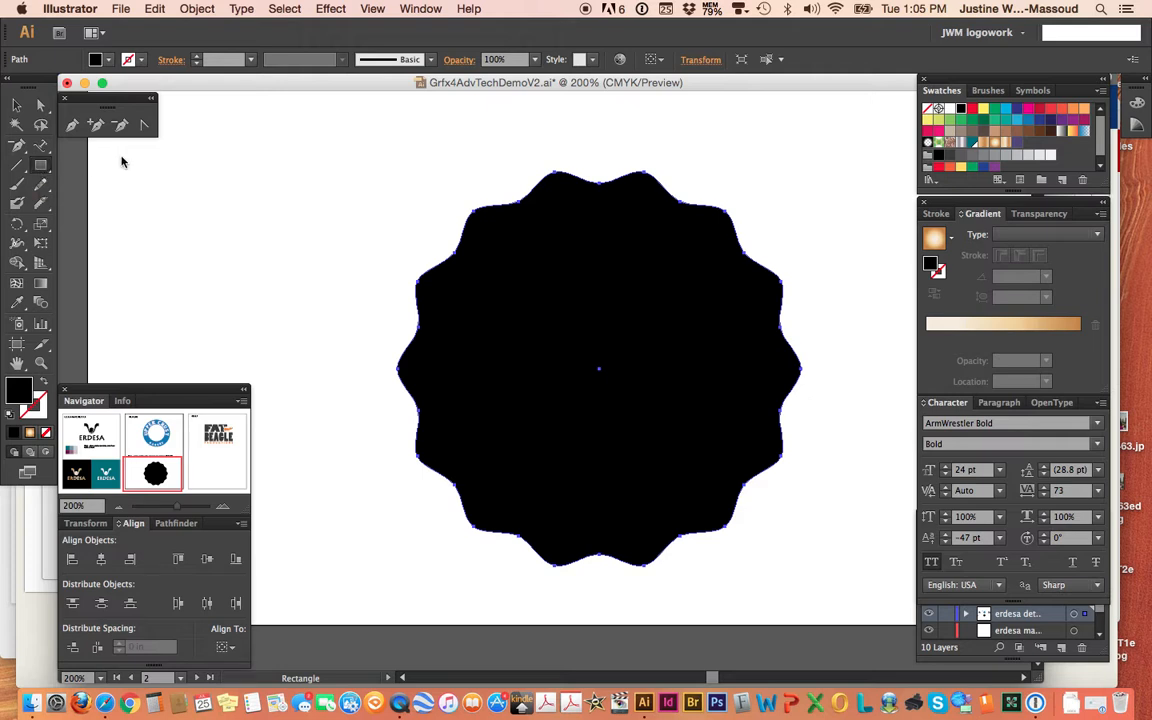
- Draw a smaller circle with the Ellipse tool, overlapping the lower-left part of the scalloped shape
left_click_drag(41, 170, 89, 205)
left_click_drag(255, 216, 554, 395)
key("super+z")
left_click_drag(372, 260, 669, 480)
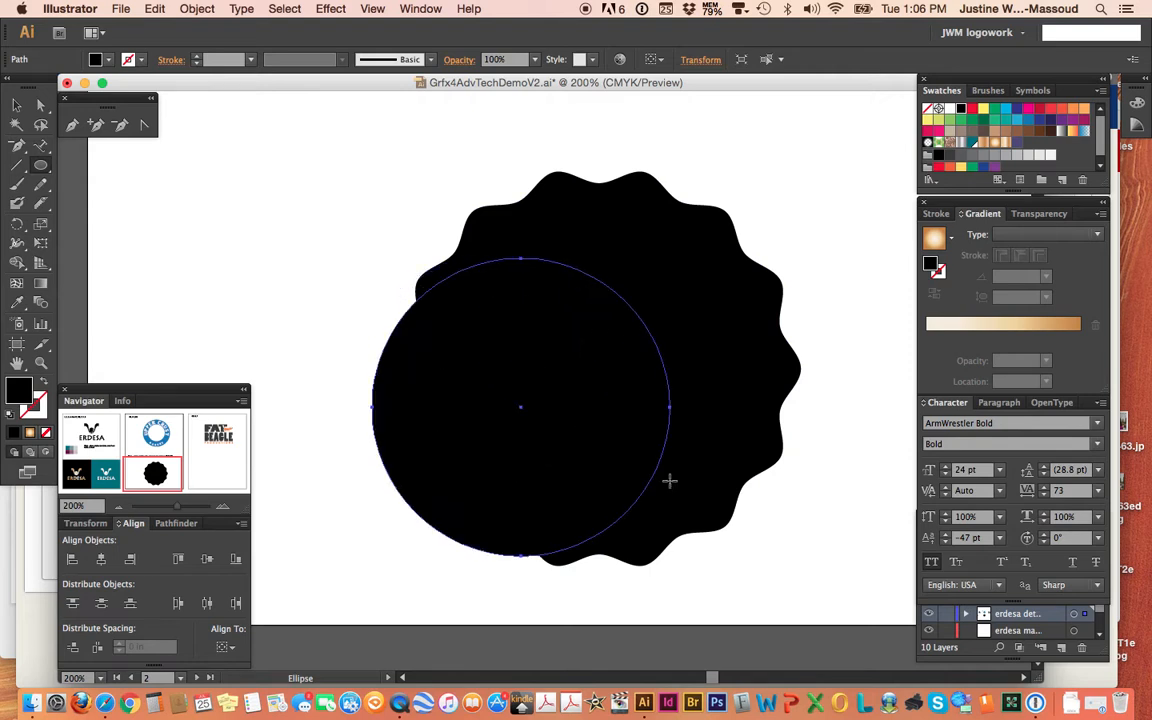
- Align the small circle and the scalloped shape to each other by their horizontal and vertical centers
left_click(15, 105)
left_click_drag(397, 130, 628, 385)
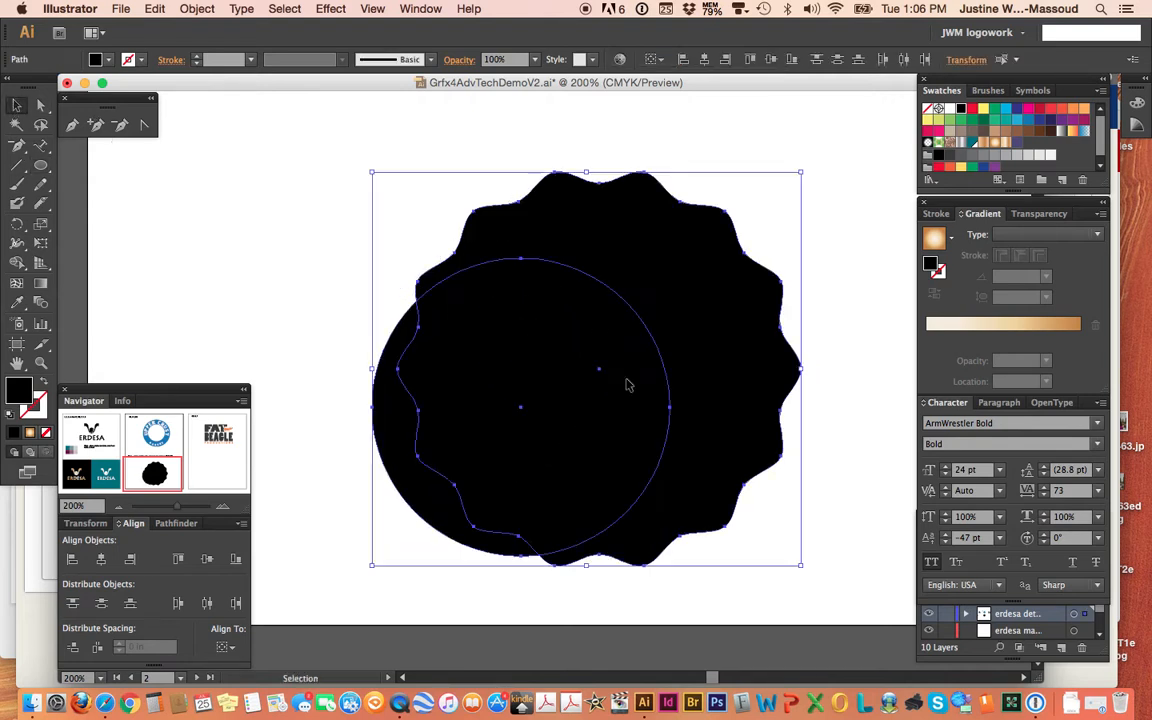
left_click(101, 559)
left_click(207, 561)
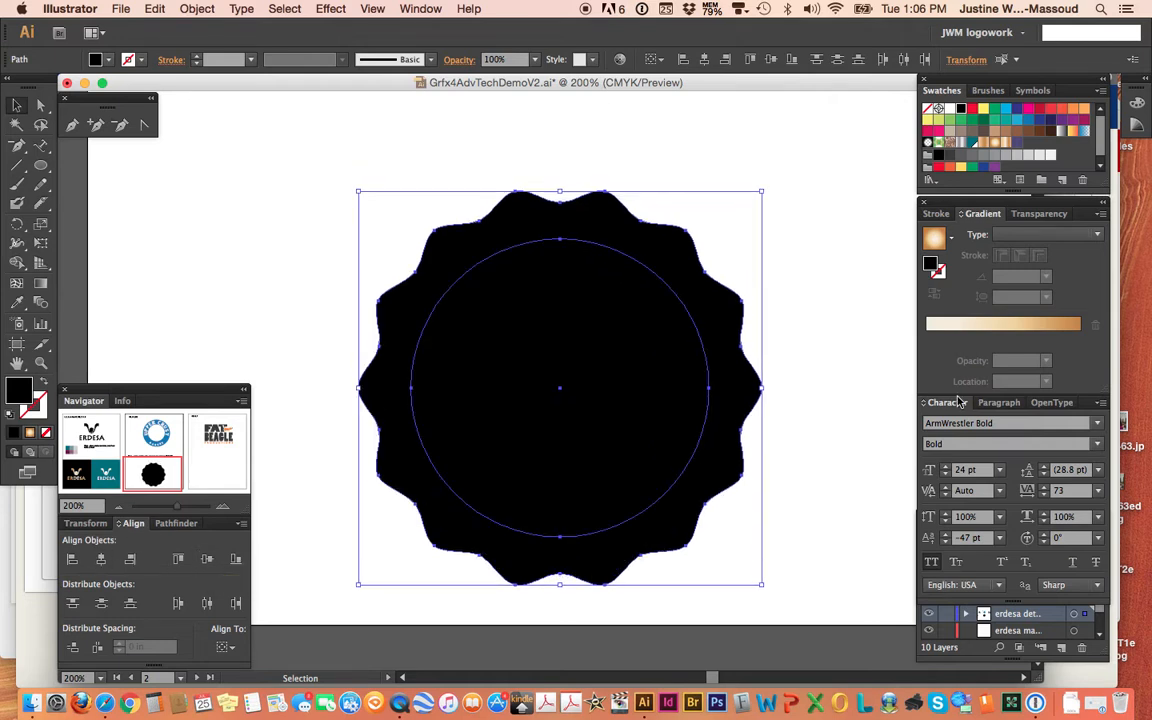
- Fill the inner circle with white and give it a magenta stroke
left_click(831, 344)
left_click(586, 370)
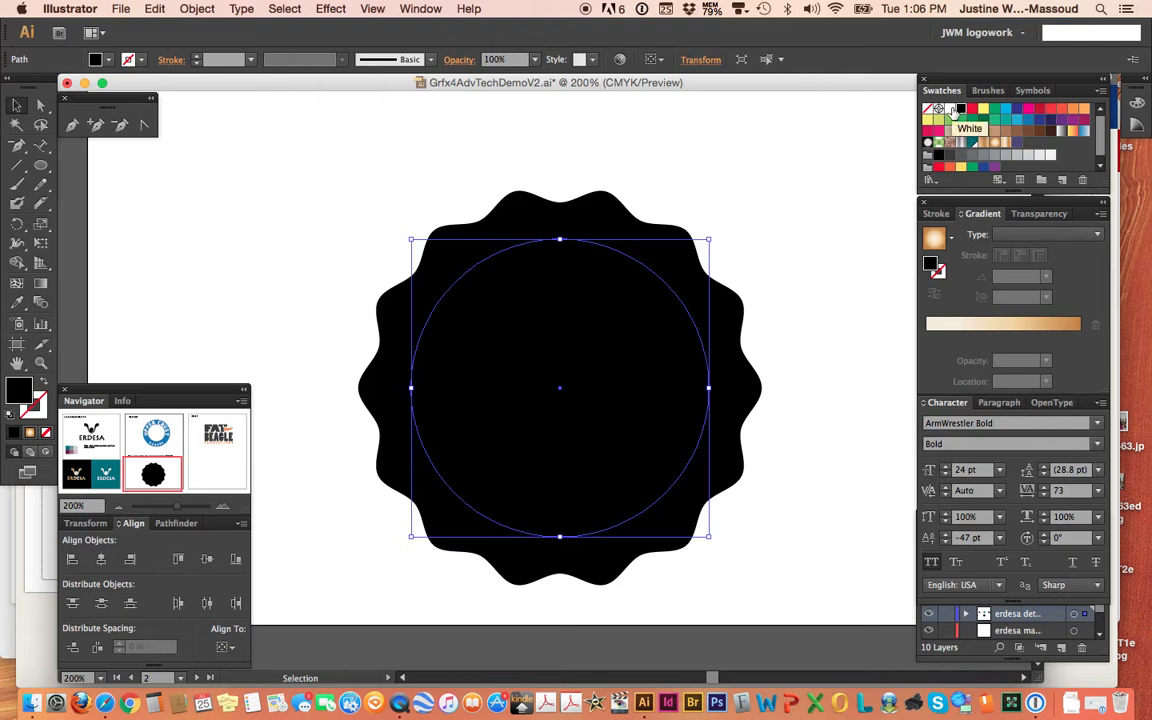
left_click(951, 110)
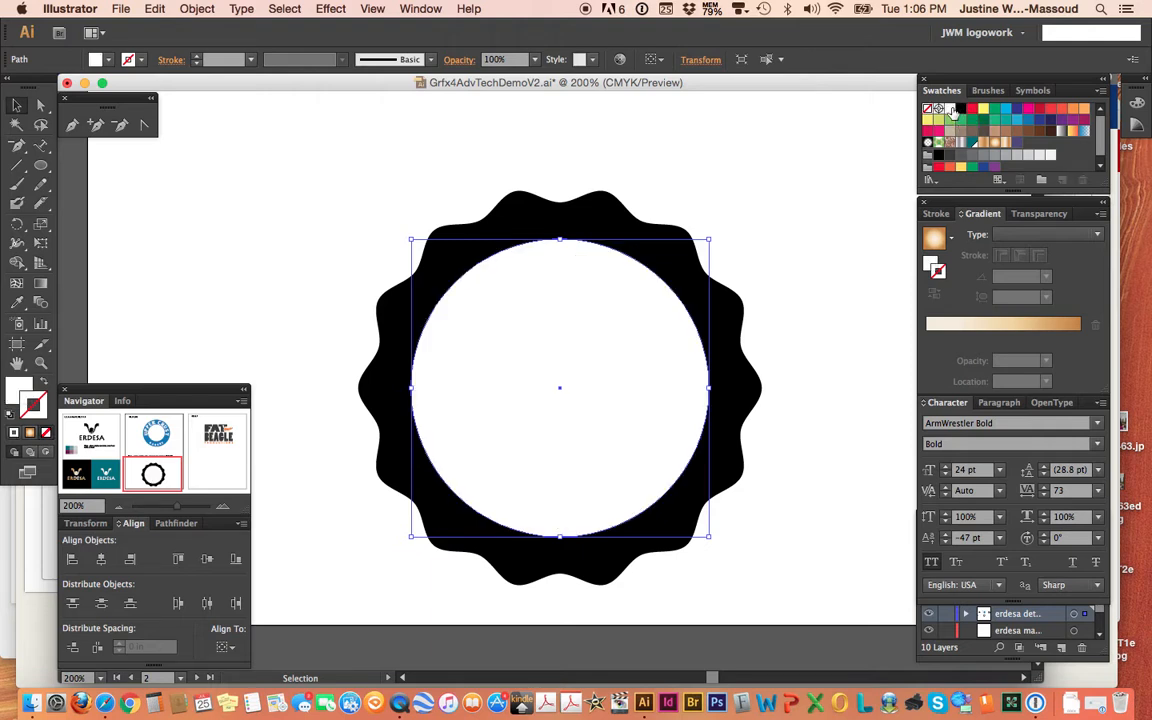
key("x")
left_click(1027, 110)
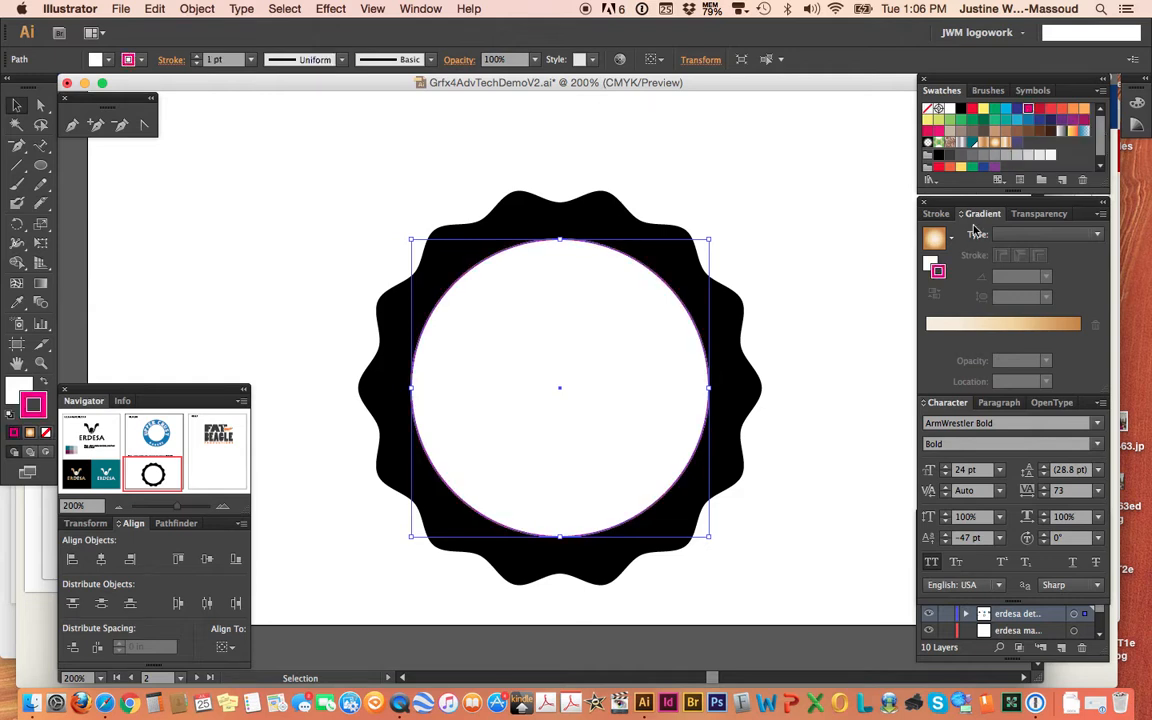
- Increase the inner circle's stroke weight to 7 pt
left_click(940, 215)
left_click(981, 232)
left_click(981, 232)
left_click(982, 232)
left_click(982, 232)
left_click(982, 232)
left_click(981, 232)
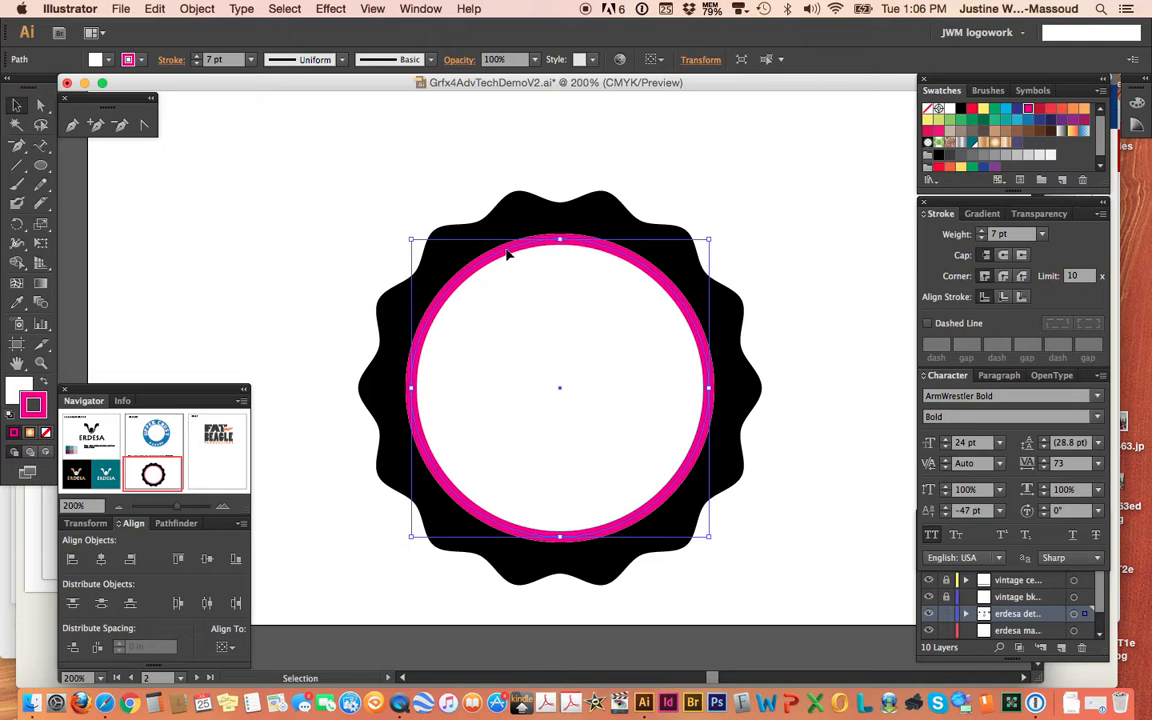
- Compare the inside, outside and center stroke alignments on the inner circle and set its stroke to align outside
left_click(1004, 298)
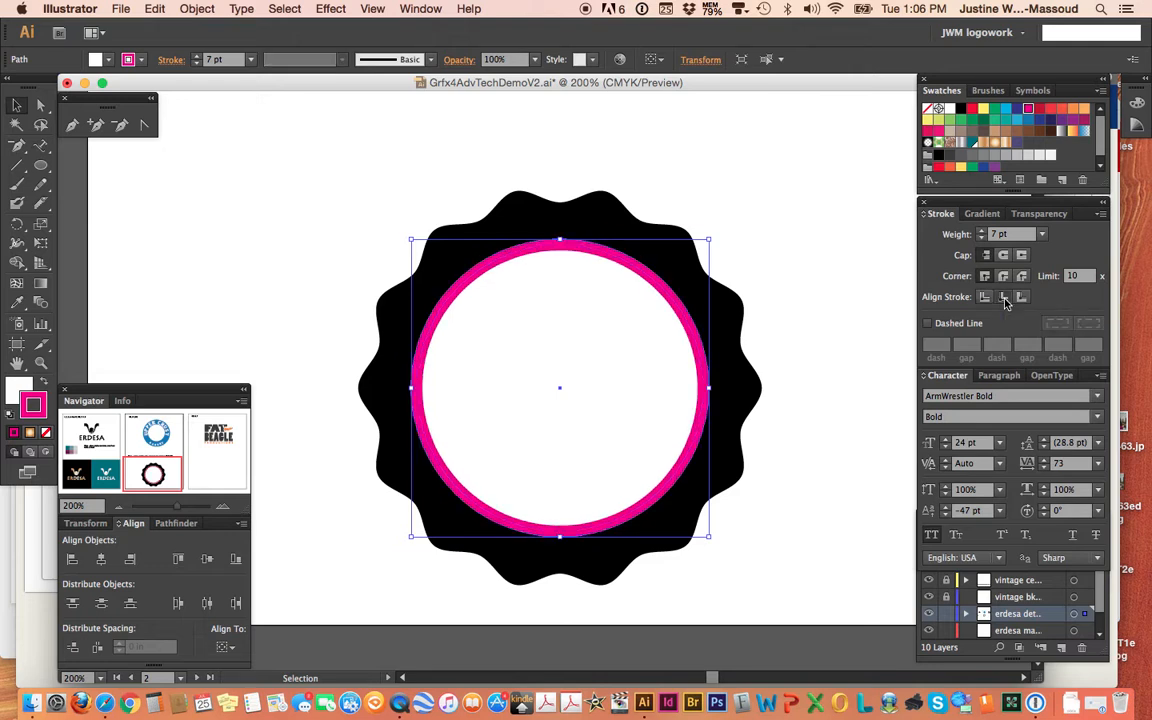
left_click(1021, 298)
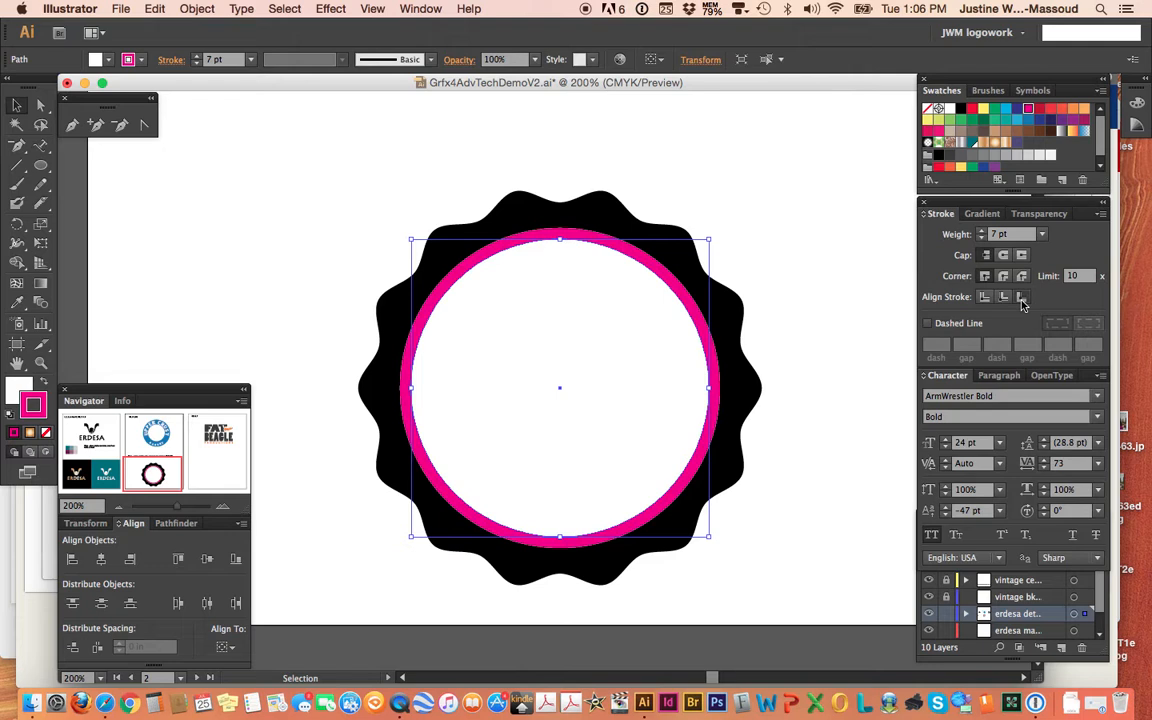
left_click(985, 298)
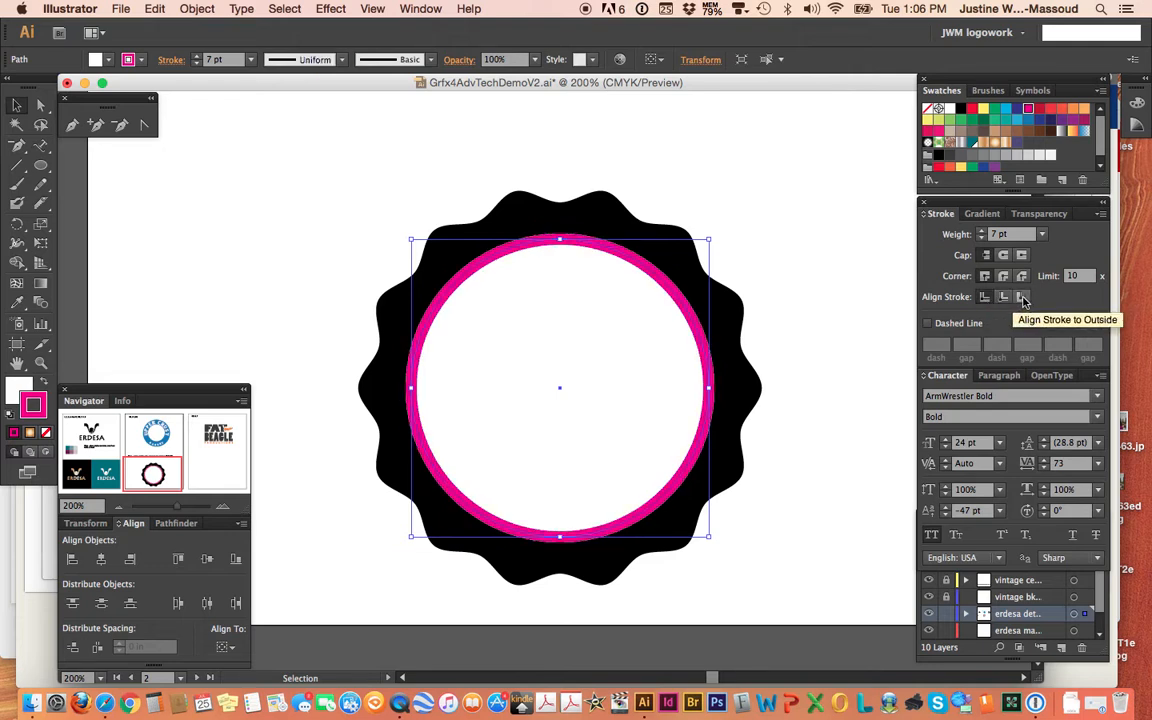
left_click(1023, 297)
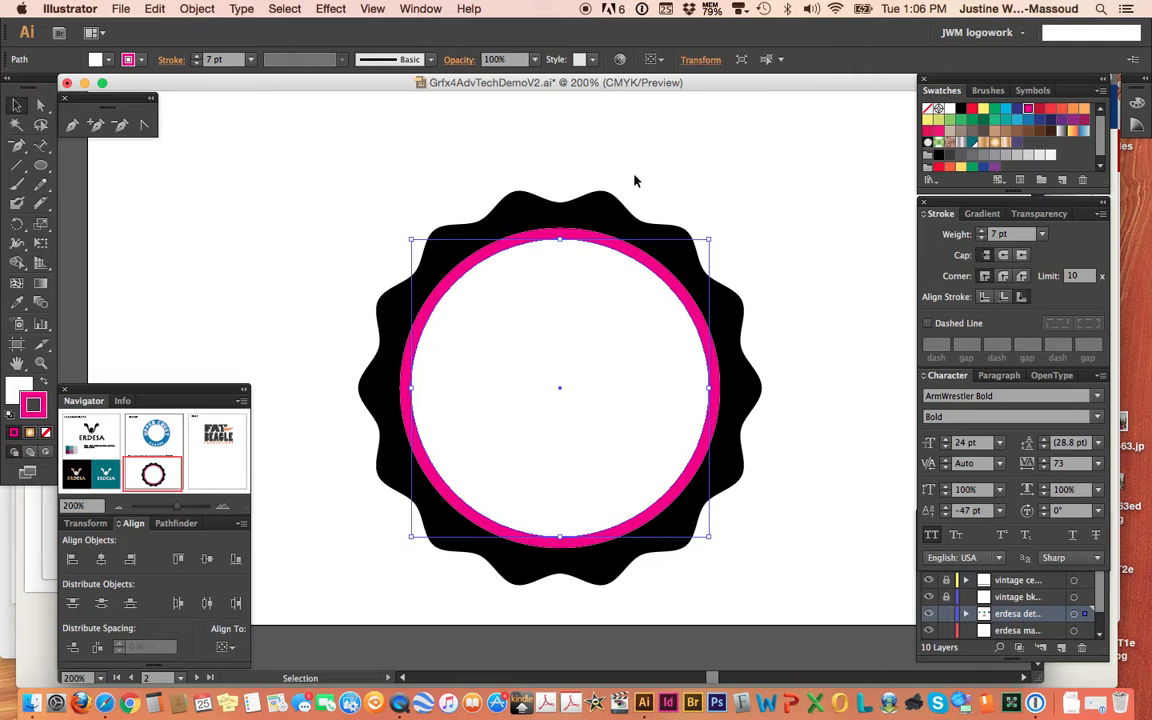
- Give the scalloped shape the same magenta stroke color as the inner circle
left_click(611, 214)
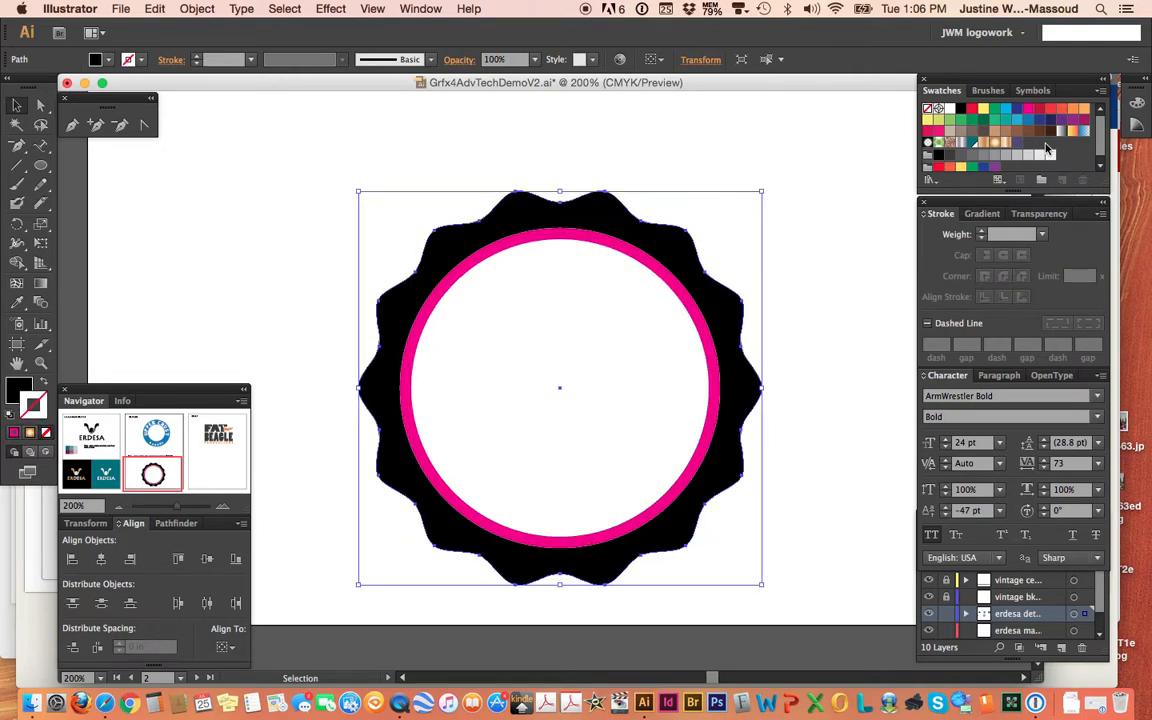
left_click(1029, 110)
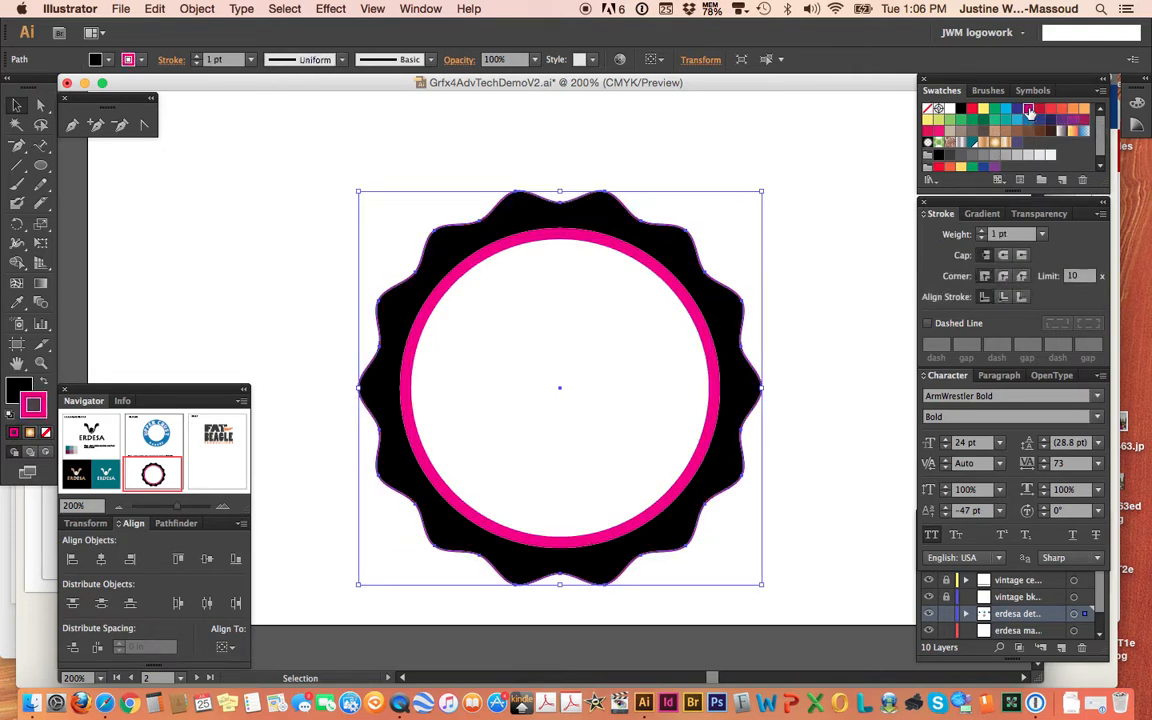
- Set the scalloped shape's stroke weight to 3 pt, compare its outside and inside alignments, and align the stroke to center
left_click(982, 231)
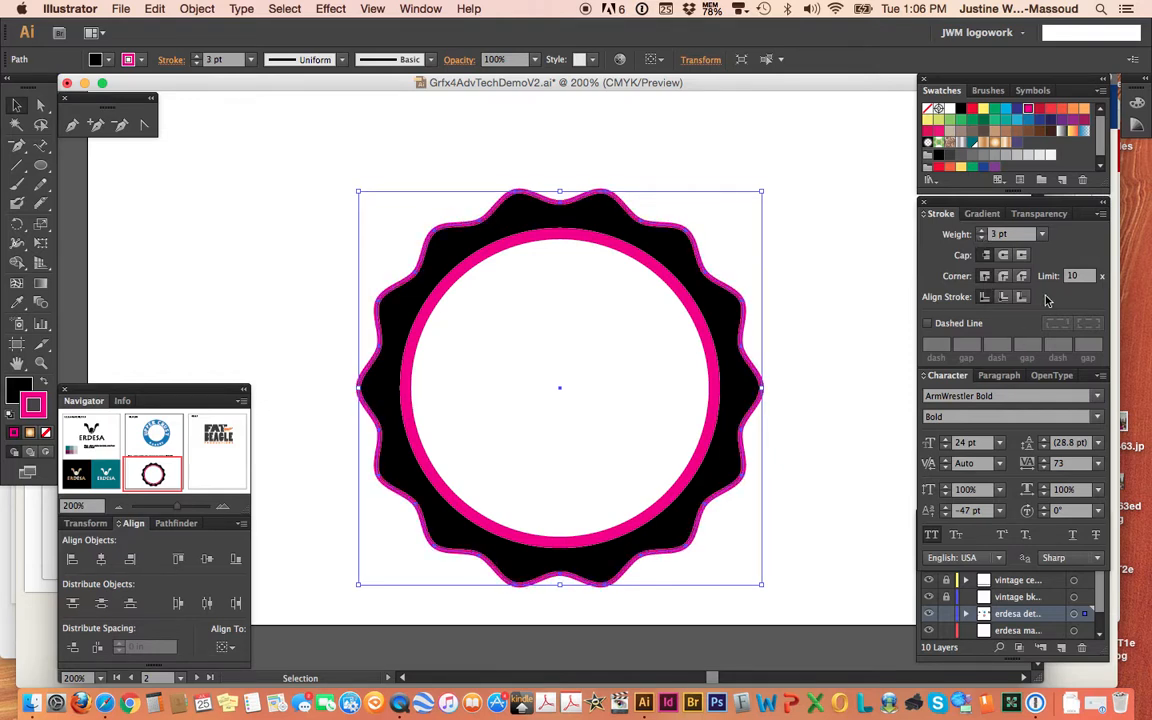
left_click(1020, 297)
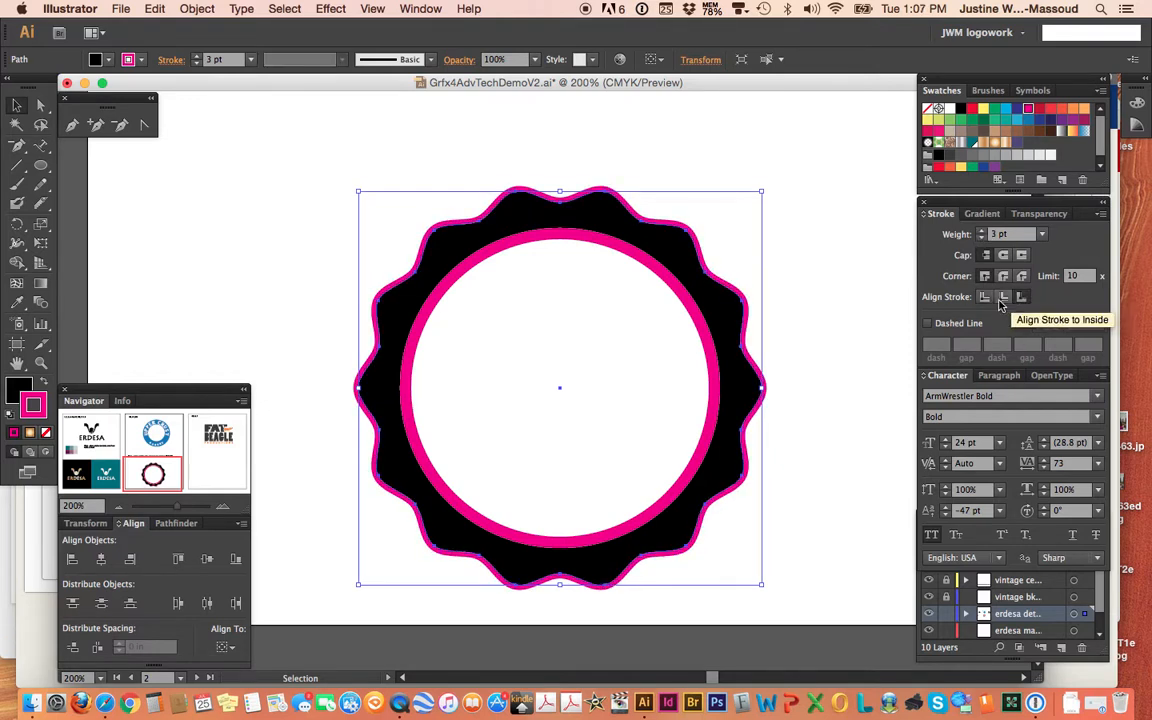
left_click(1001, 301)
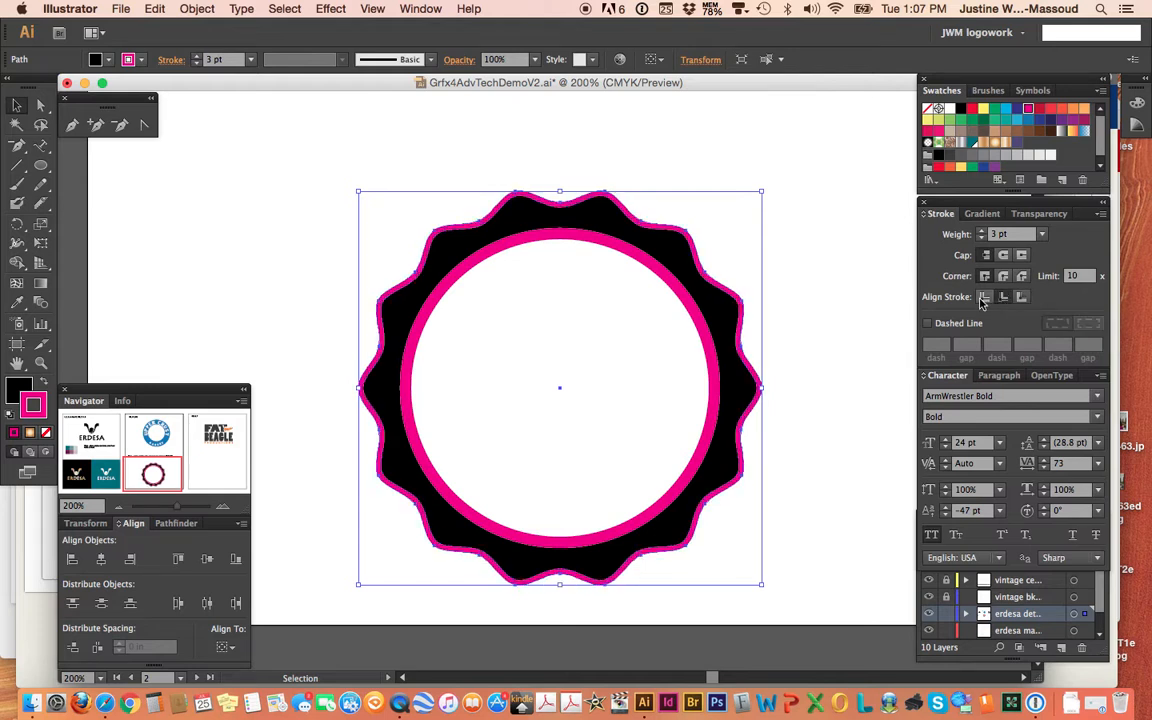
left_click(983, 299)
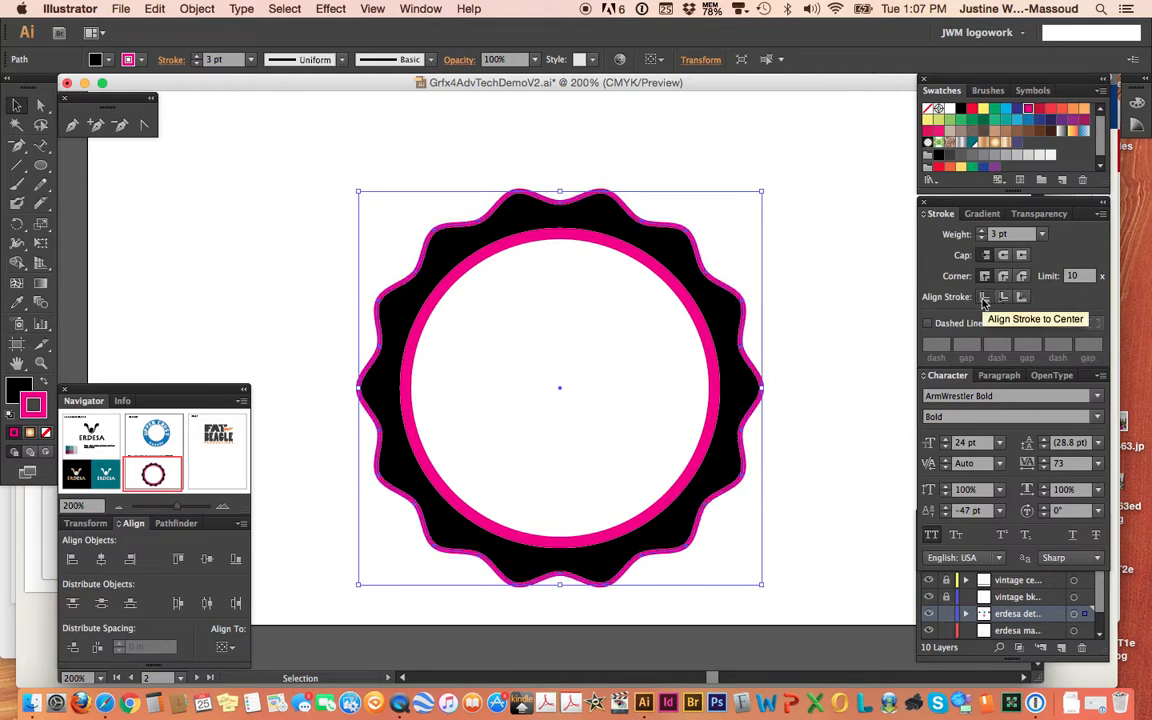
left_click(852, 283)
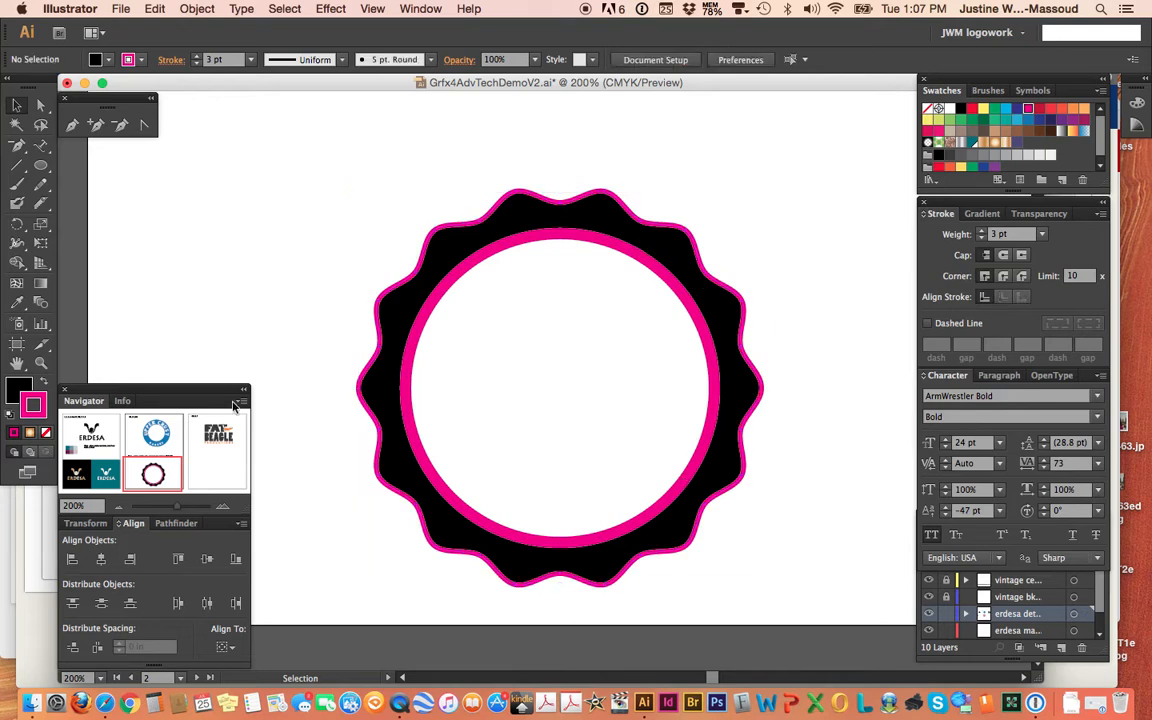
- Inspect the badge's scalloped edge and magenta outlines close up and at artboard size
left_click(118, 507)
left_click(118, 507)
left_click(118, 507)
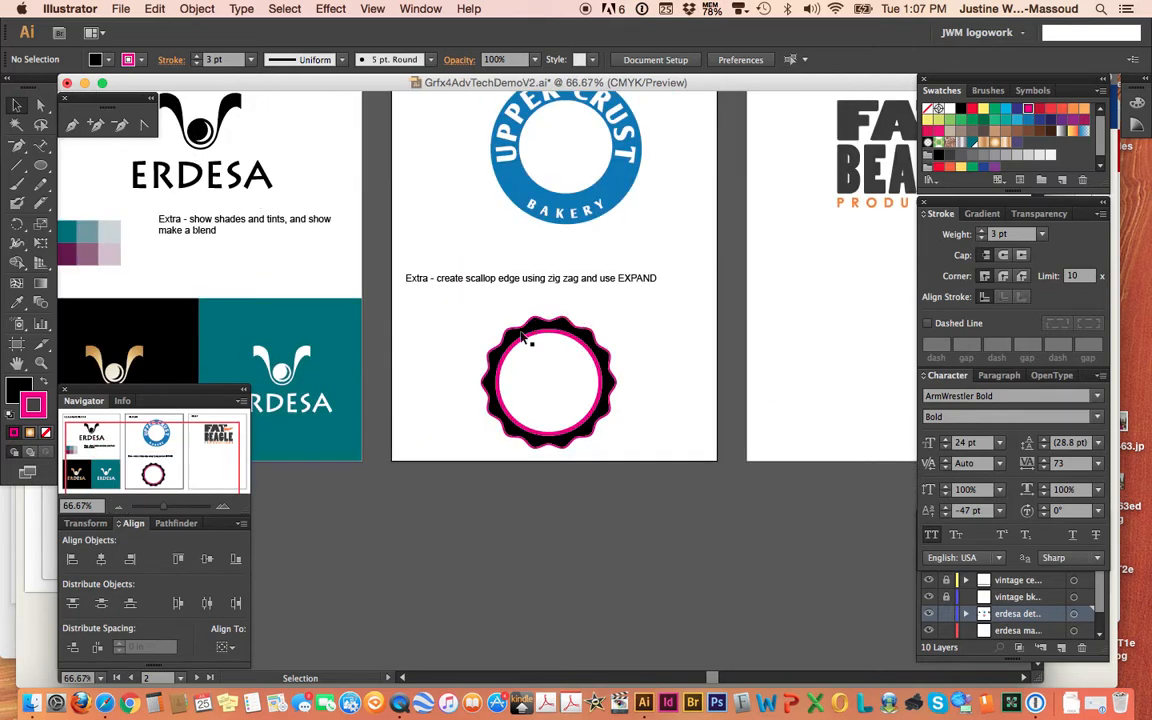
left_click(225, 509)
left_click(225, 509)
left_click(225, 509)
left_click(225, 509)
left_click(225, 509)
left_click(225, 509)
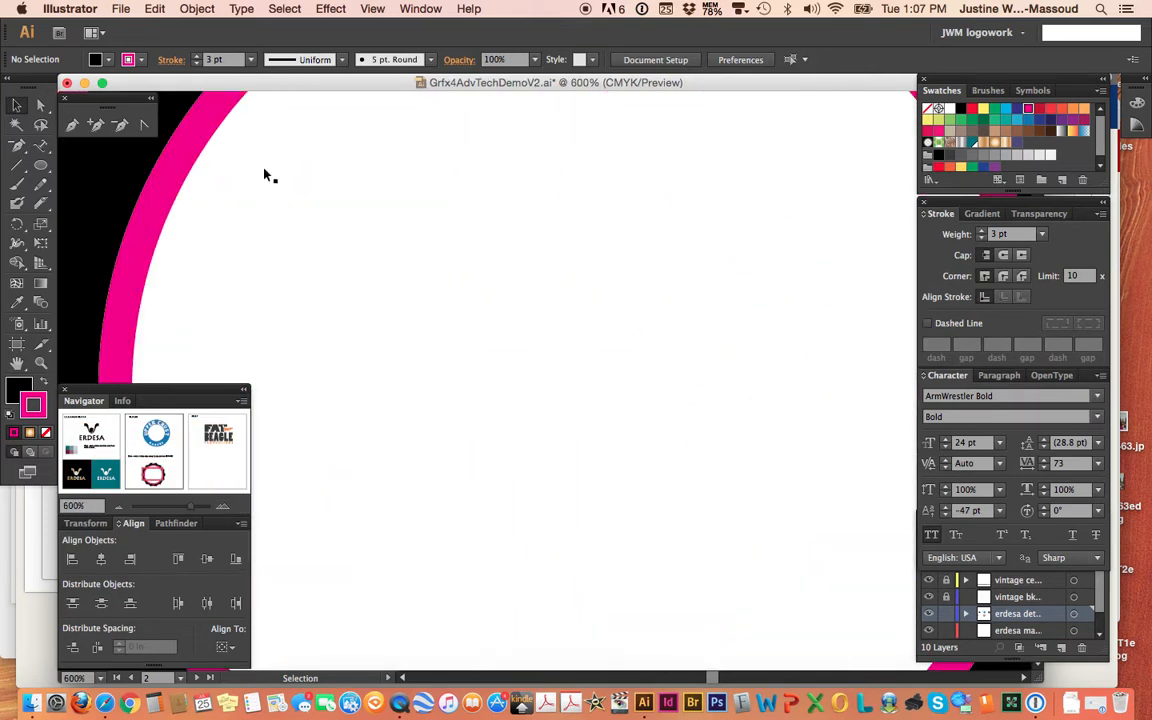
scroll(314, 200, "left", 10)
scroll(329, 200, "up", 3)
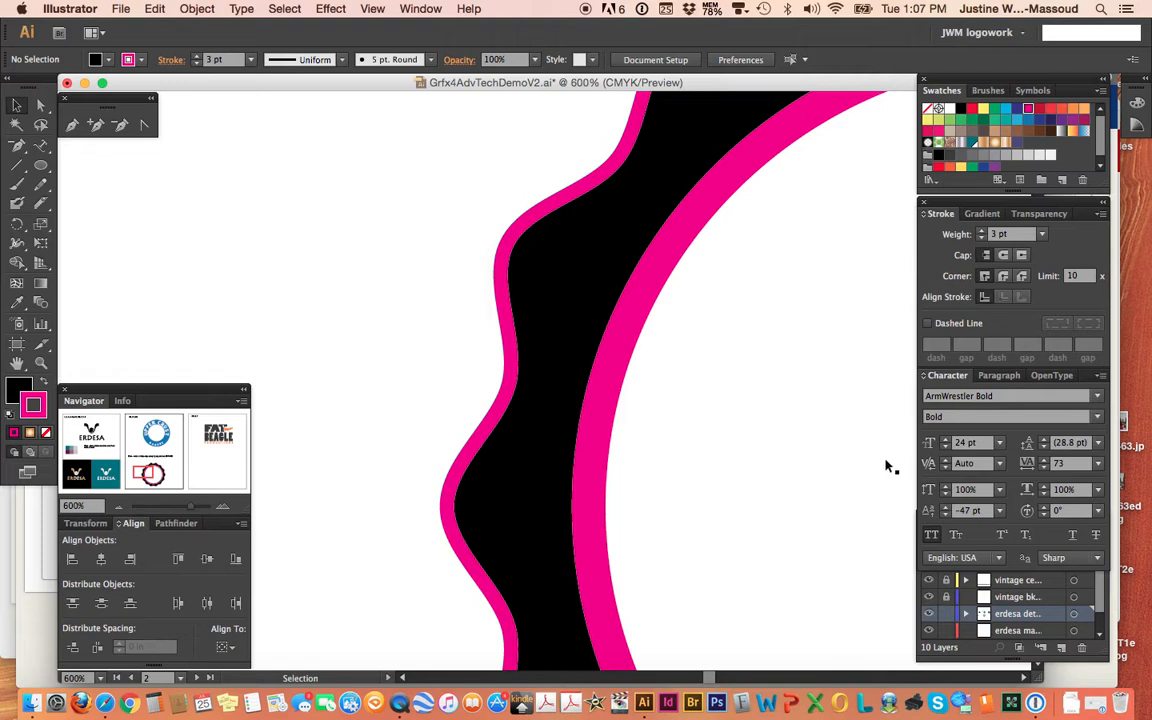
left_click(118, 508)
left_click(118, 508)
left_click(118, 508)
scroll(524, 371, "right", 5)
scroll(524, 370, "down", 1)
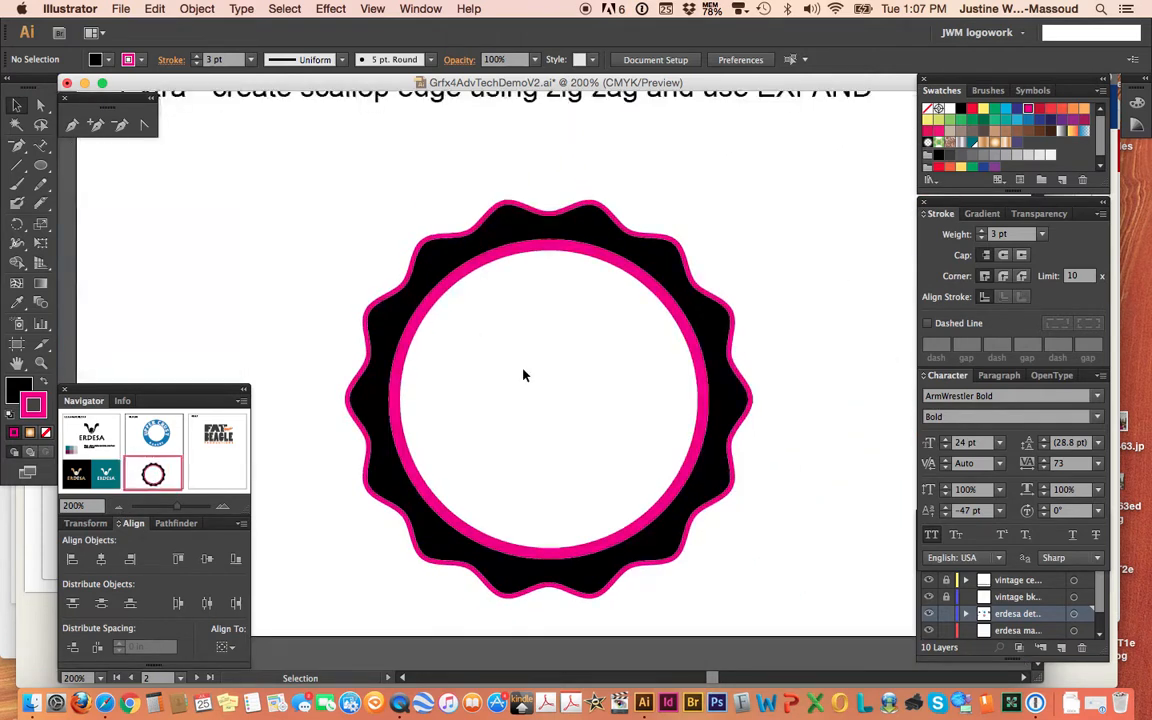
scroll(524, 375, "down", 2)
scroll(524, 375, "right", 1)
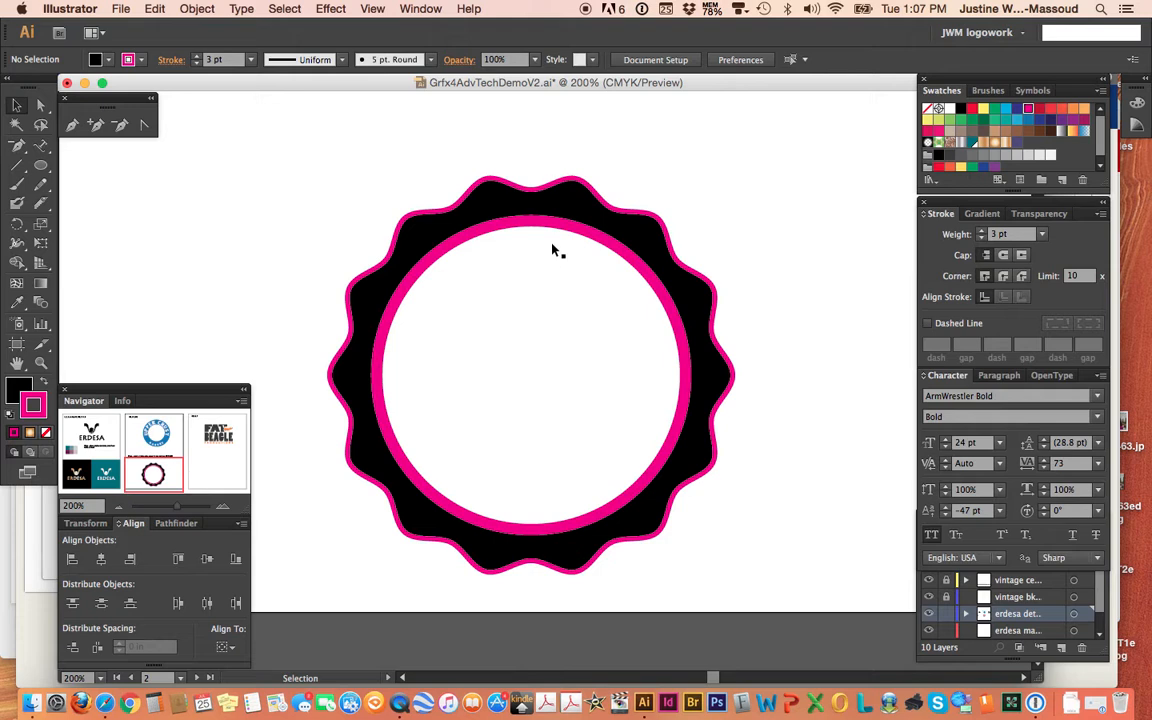
left_click(118, 508)
left_click(118, 508)
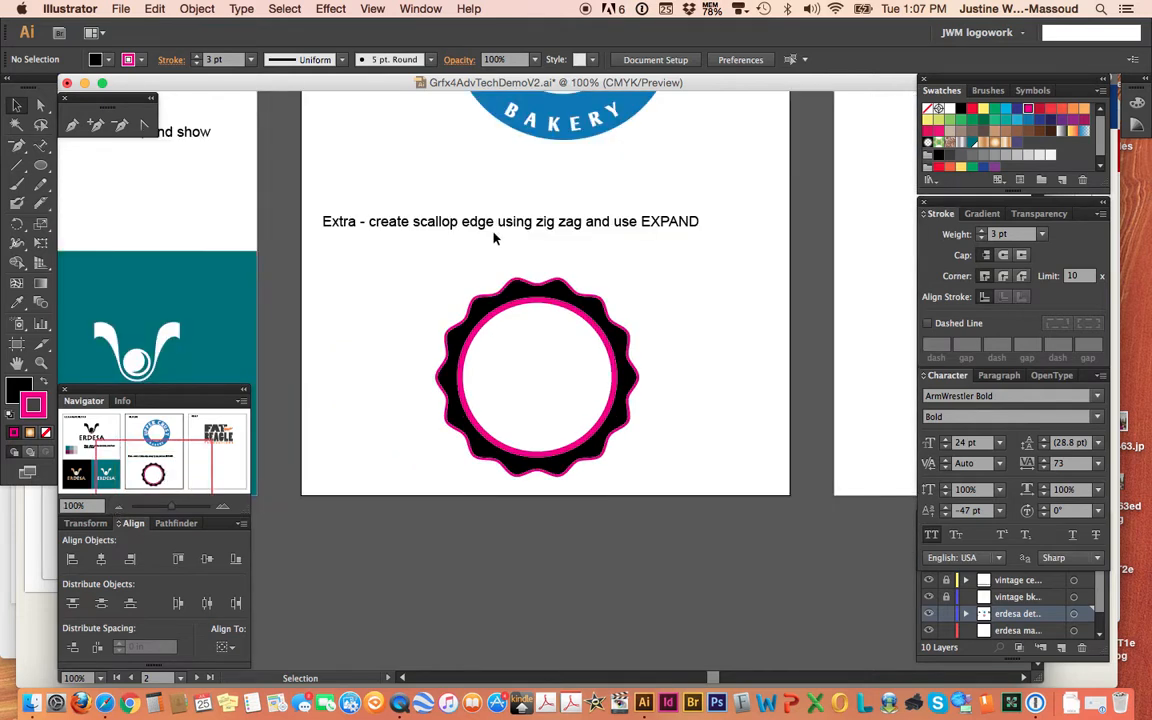
- Review the Erdesa, Upper Crust and Fat Beagle artboards and the print-ready notes and font problems example above them
scroll(493, 236, "left", 2)
scroll(493, 236, "up", 1)
scroll(493, 236, "up", 4)
scroll(493, 236, "left", 3)
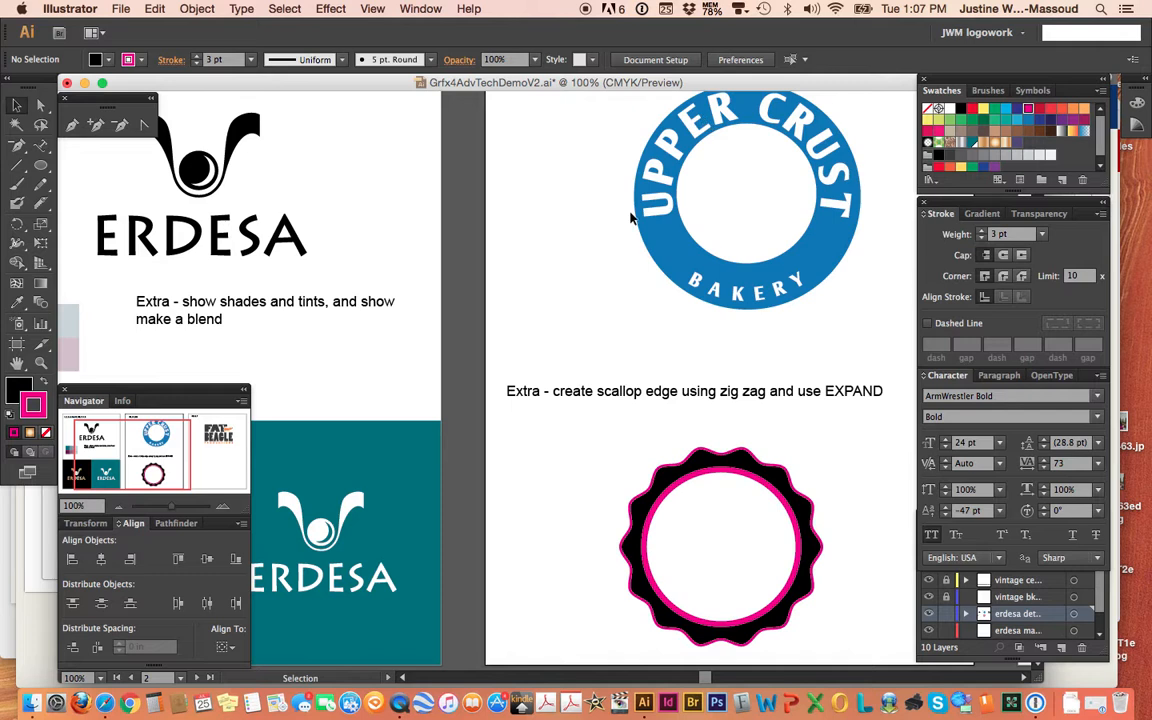
scroll(811, 353, "down", 5)
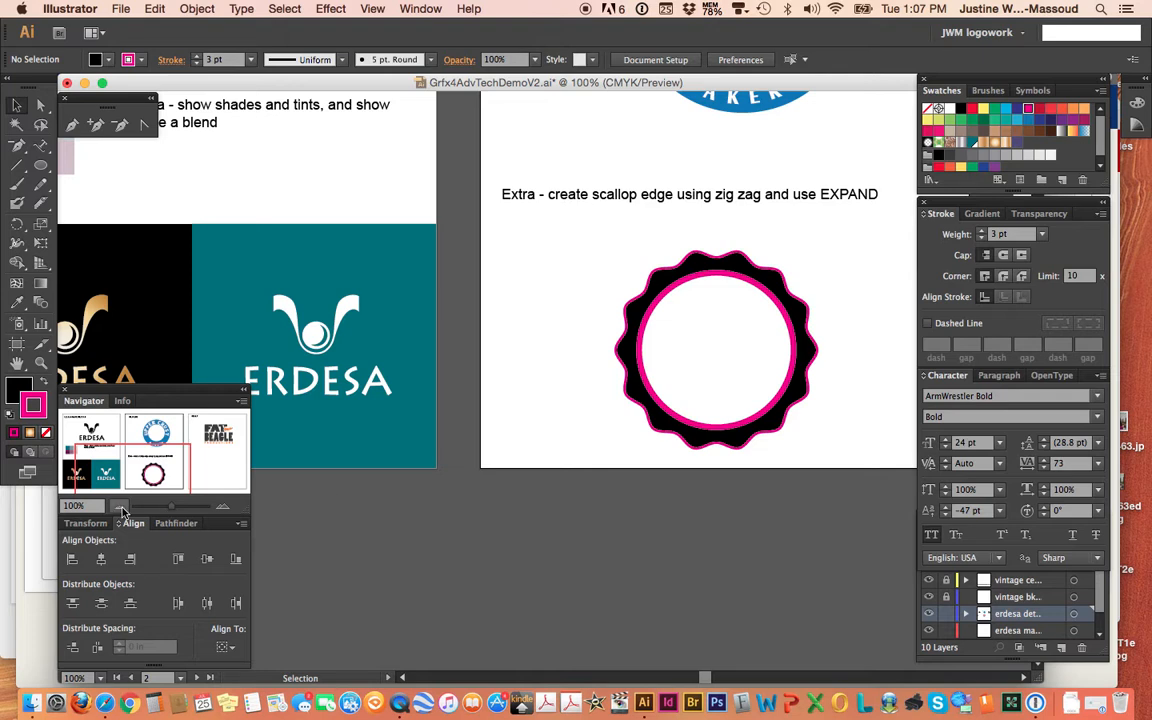
key("super+minus")
key("super+minus")
scroll(576, 480, "right", 10)
scroll(577, 480, "up", 5)
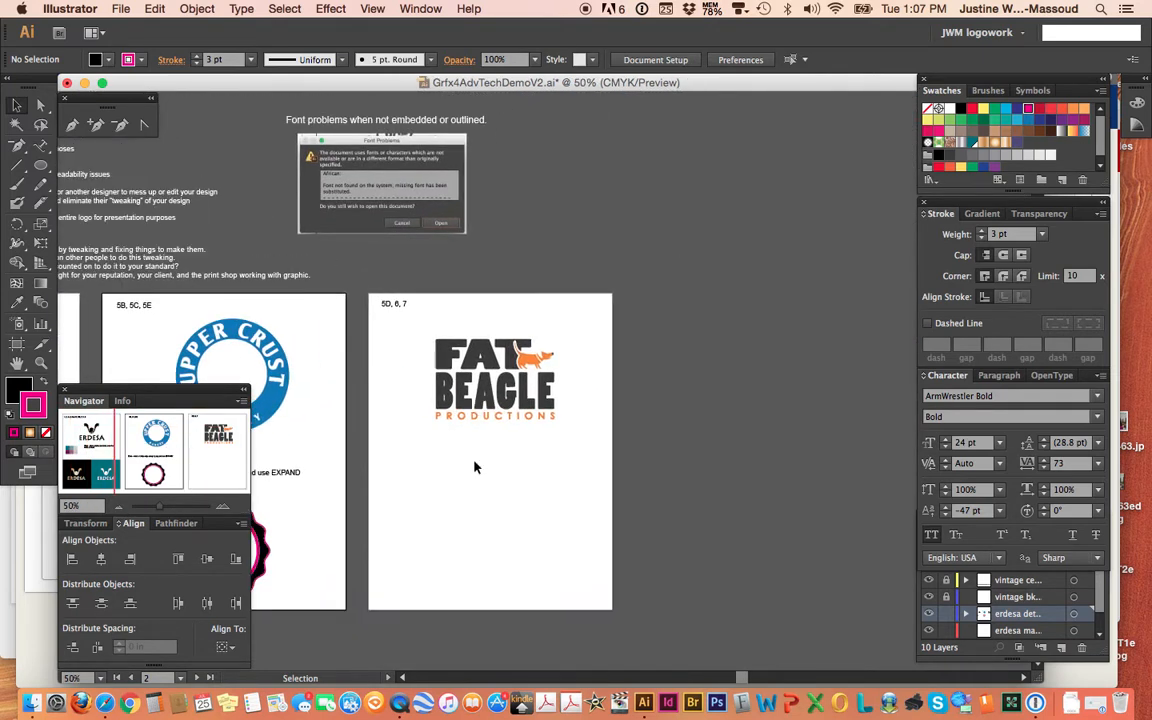
left_click(221, 515)
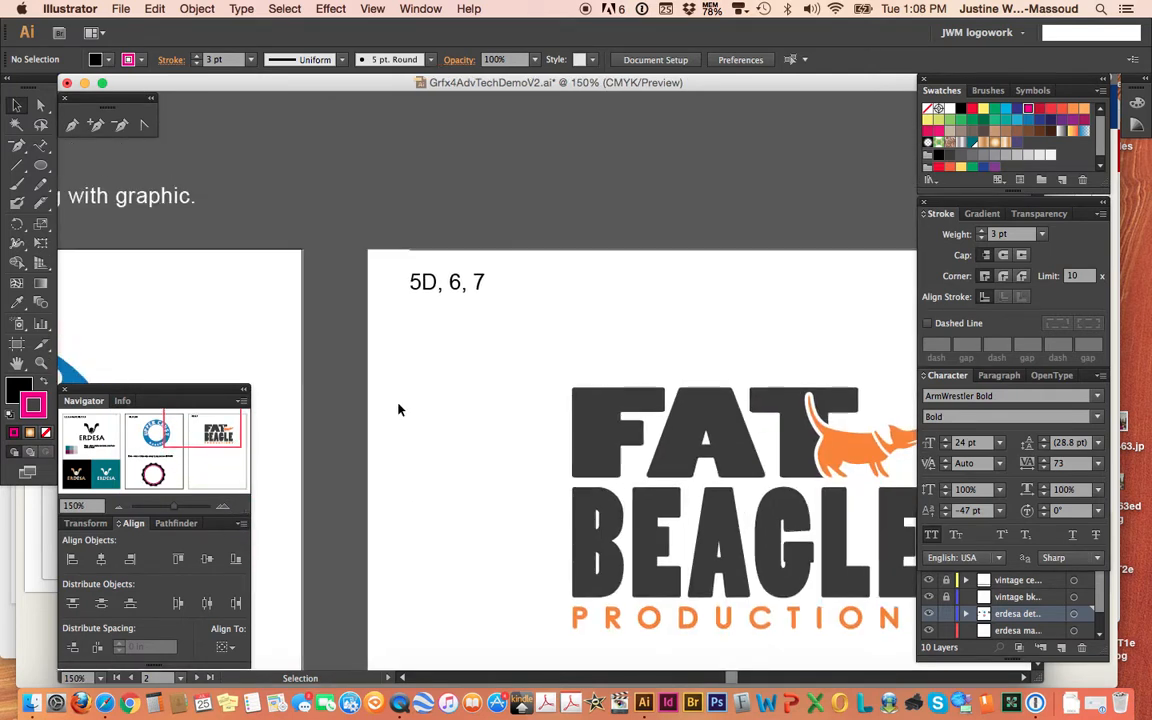
scroll(398, 410, "left", 15)
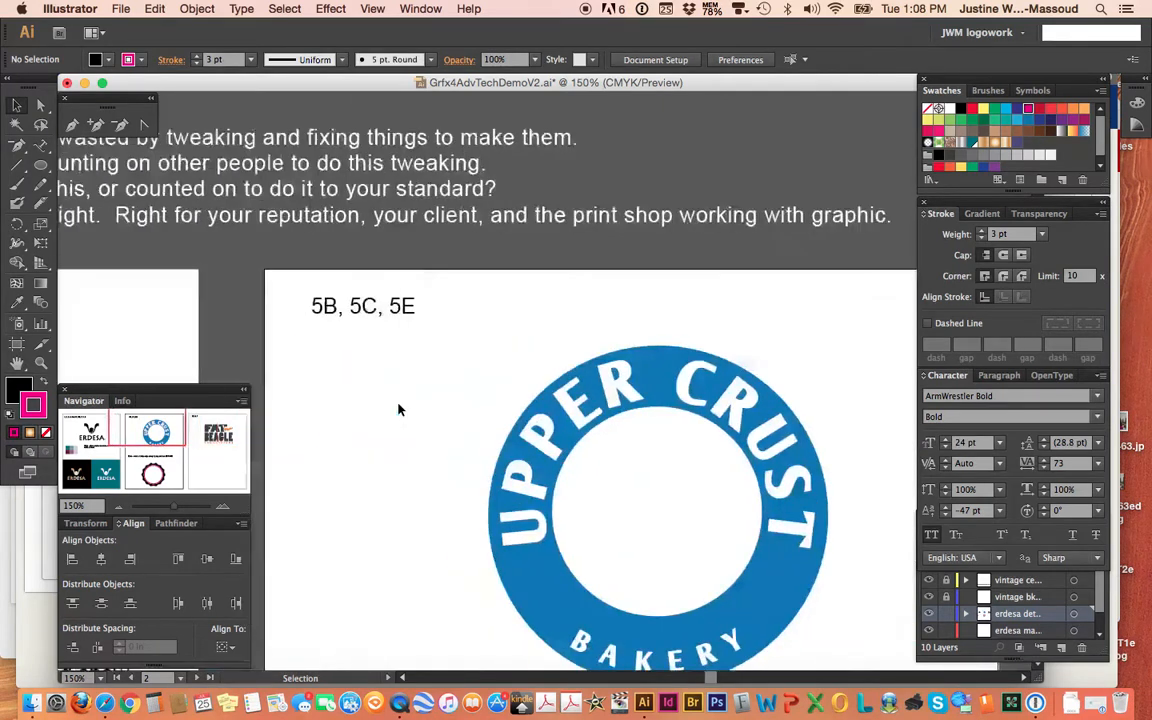
scroll(398, 409, "left", 10)
scroll(398, 410, "up", 5)
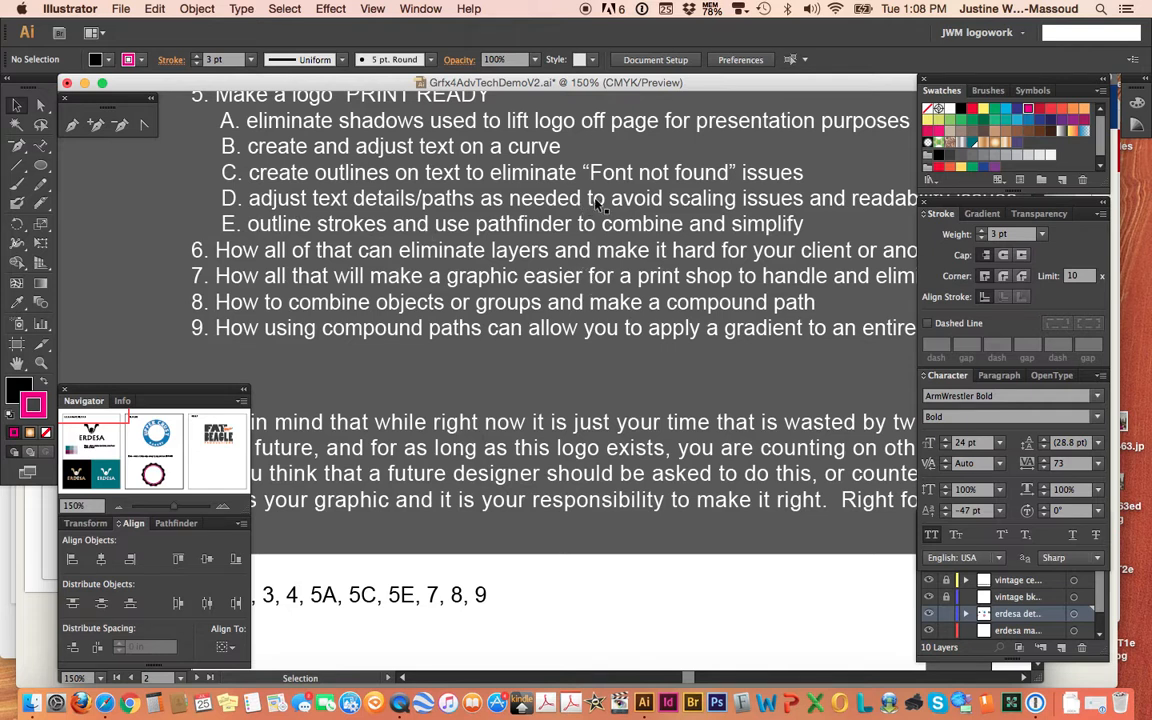
scroll(567, 377, "right", 12)
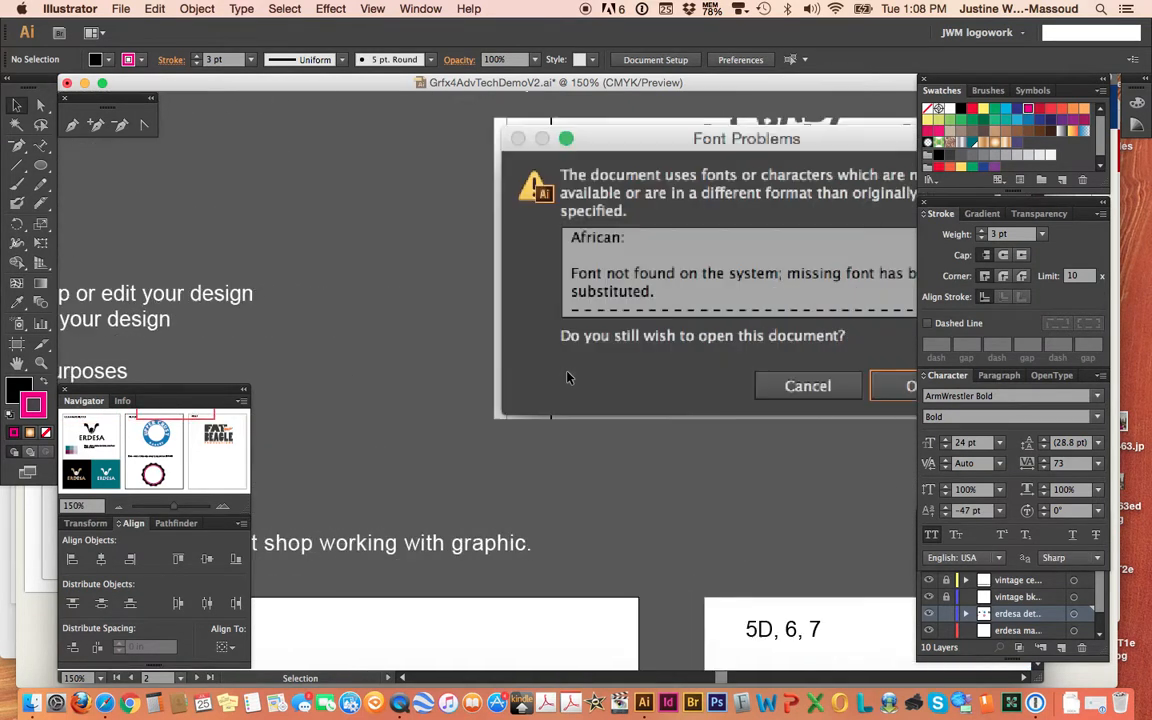
scroll(567, 377, "right", 4)
scroll(566, 377, "down", 8)
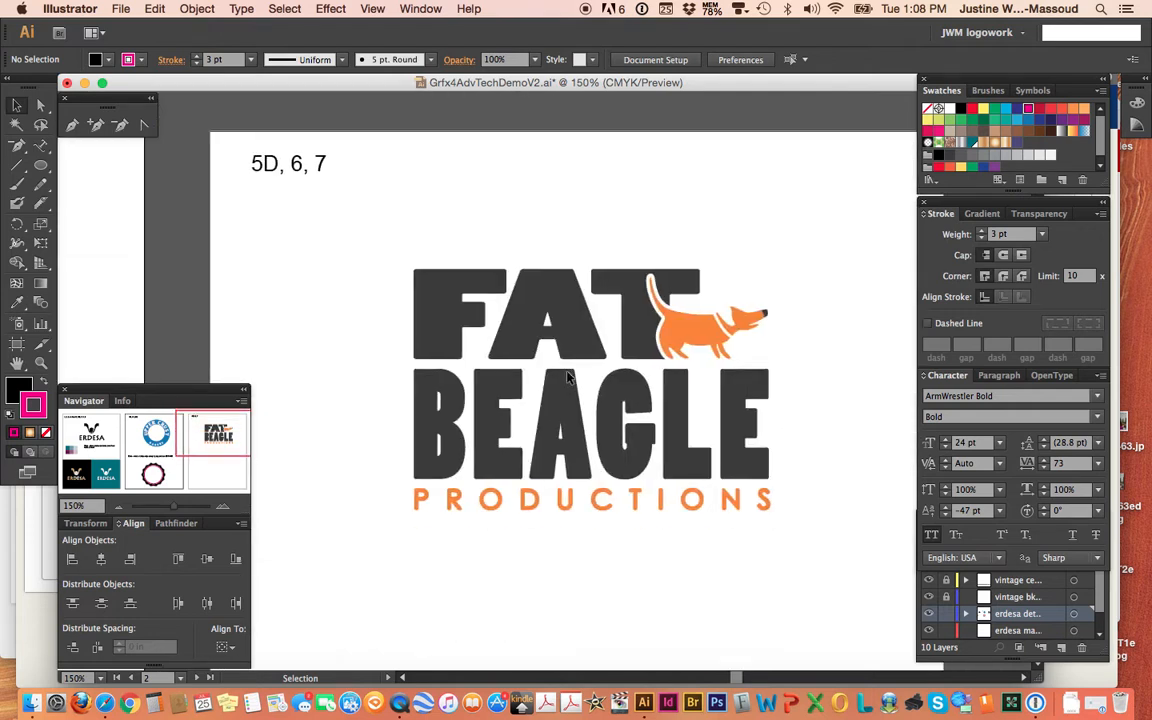
- Examine the Fat Beagle logo up close and in comparison with the other artboards at a reduced size
left_click(223, 509)
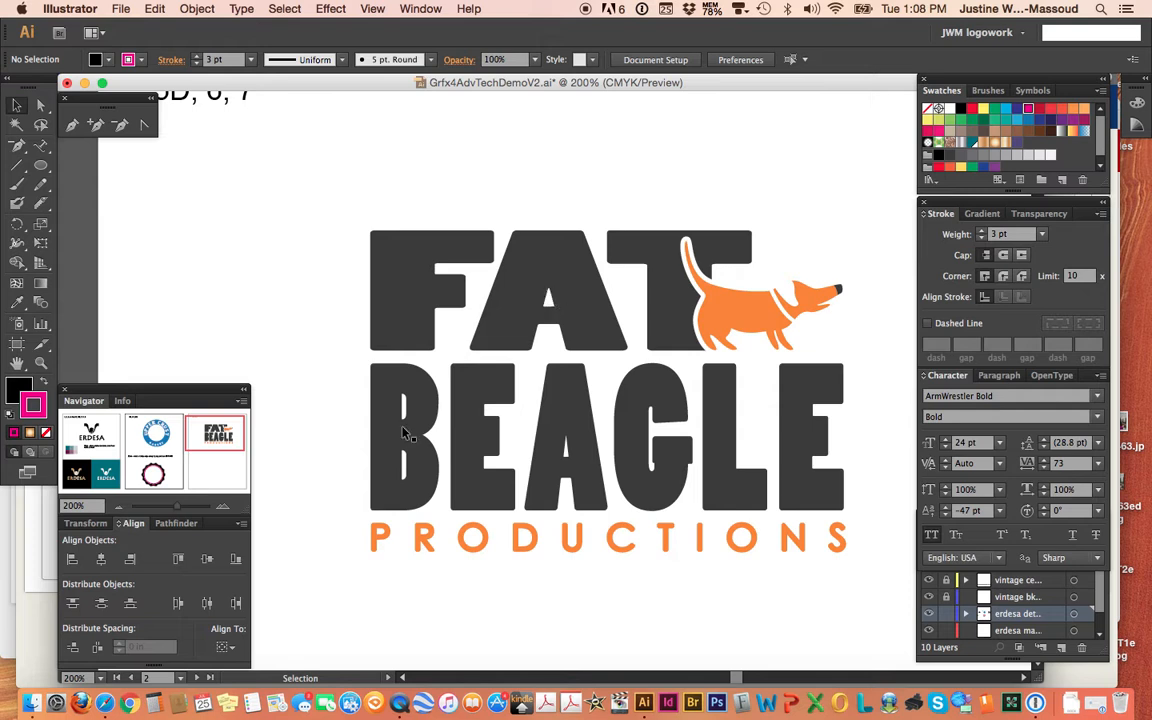
left_click(117, 509)
left_click(117, 509)
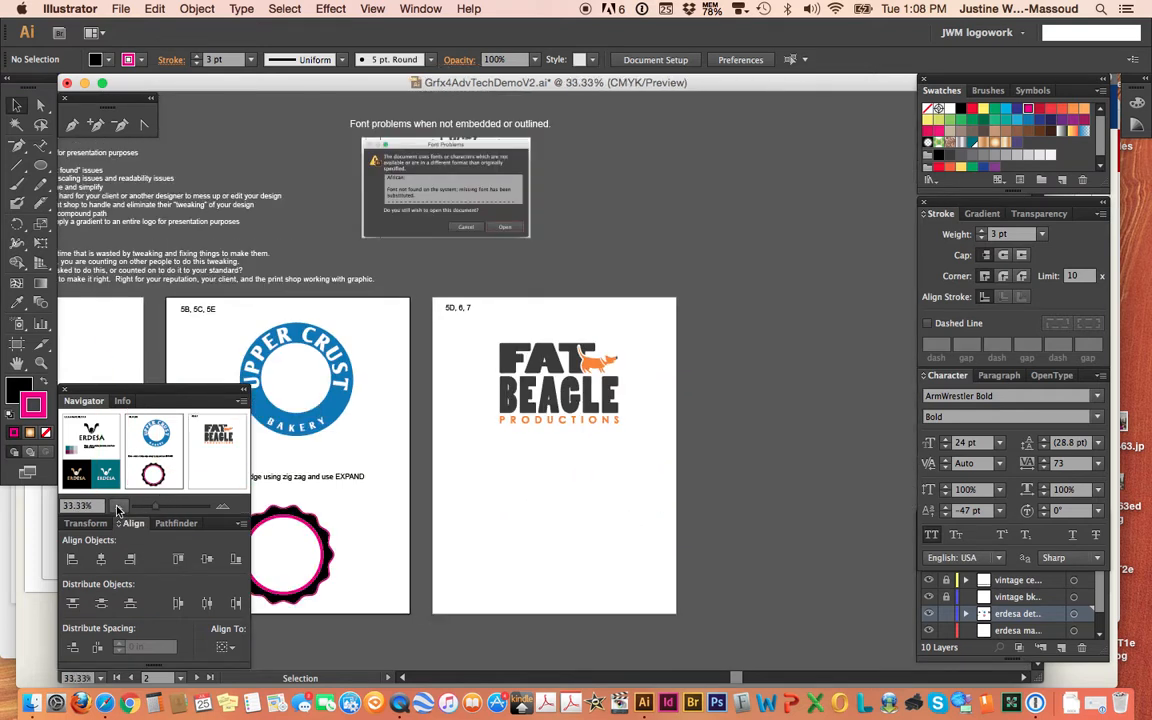
left_click(117, 509)
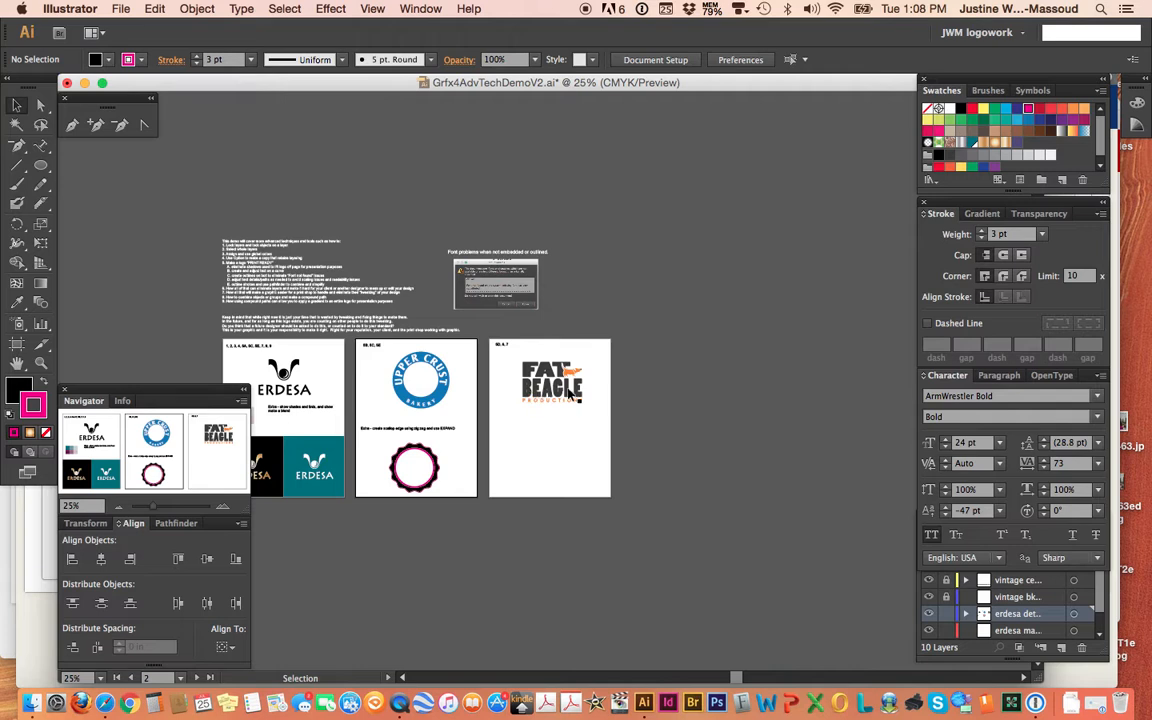
left_click(222, 507)
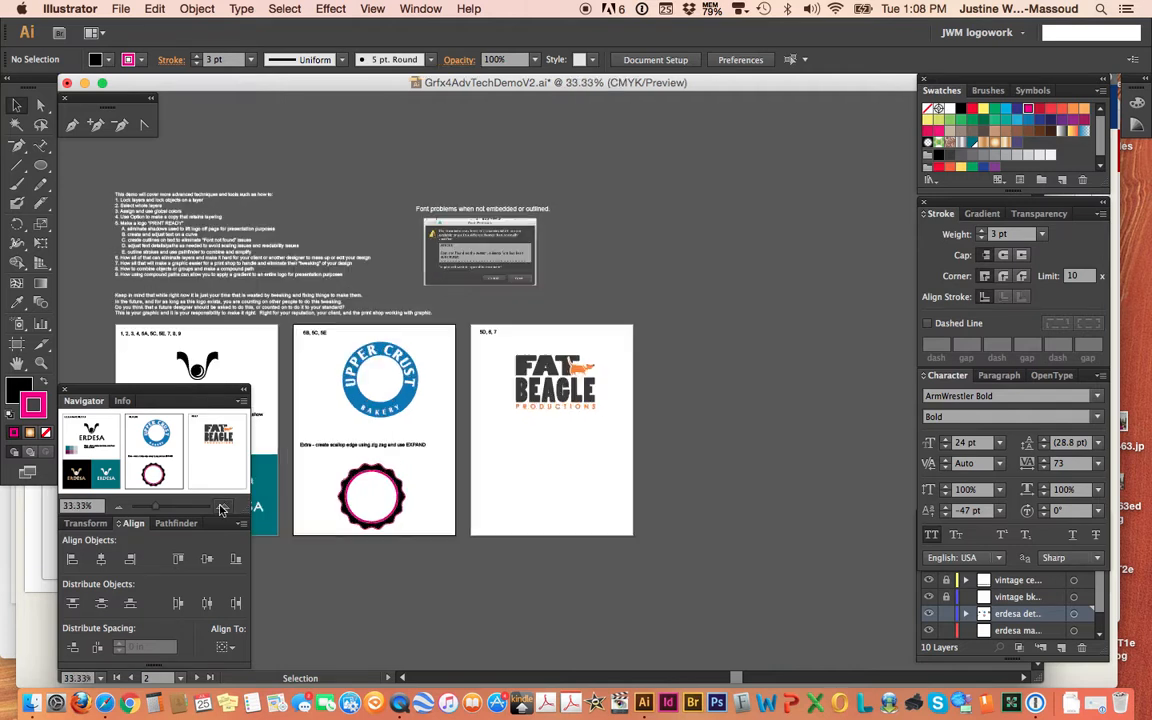
left_click(222, 506)
left_click(222, 507)
left_click(222, 508)
left_click(222, 508)
left_click(222, 507)
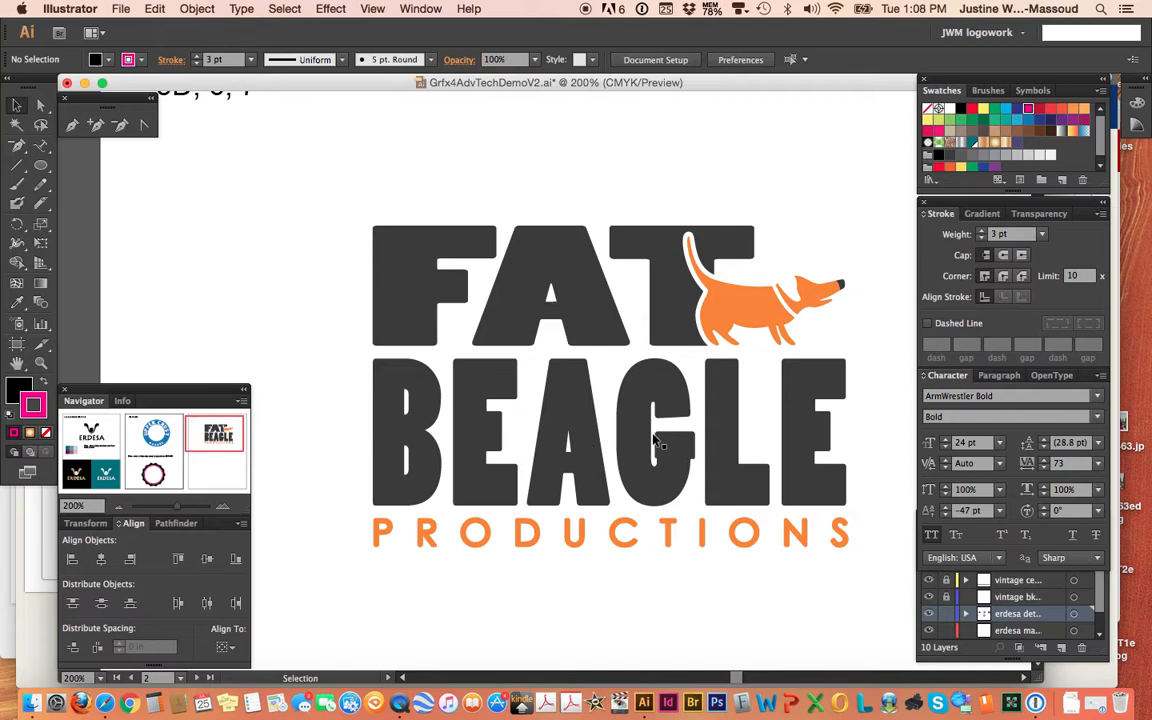
- Select the letter A in FAT and look up the Round Corners effect and the object commands available for it
left_click(549, 262)
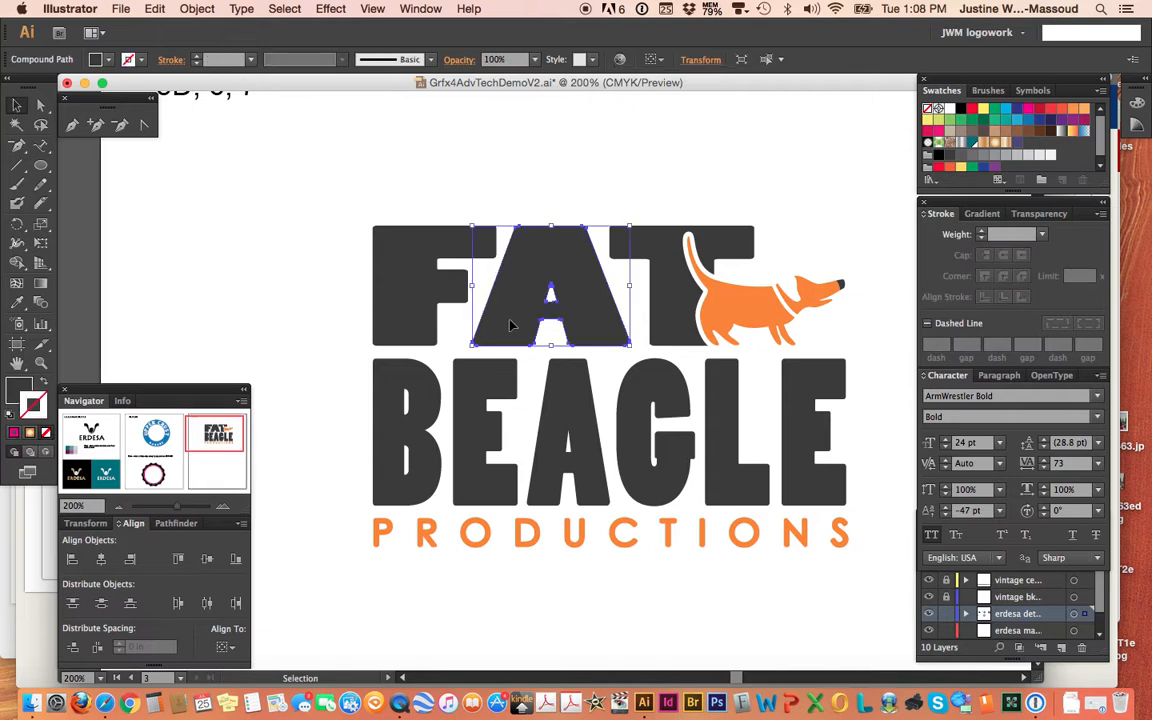
left_click(330, 9)
mouse_move(370, 218)
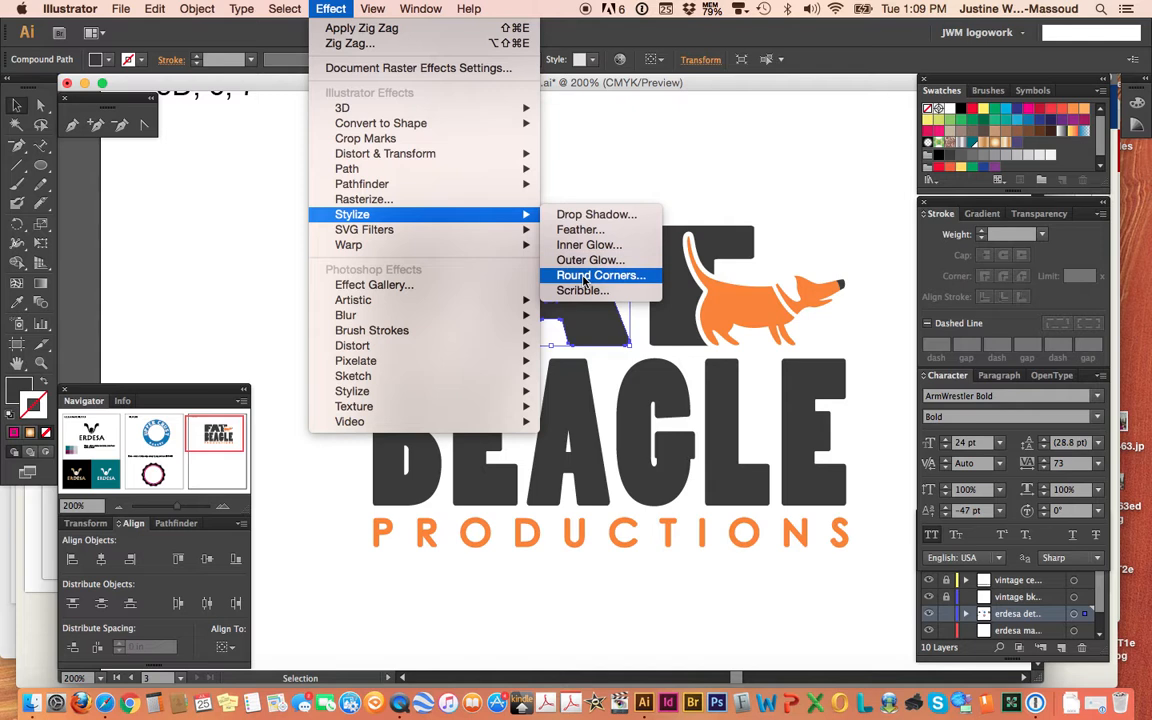
key("Escape")
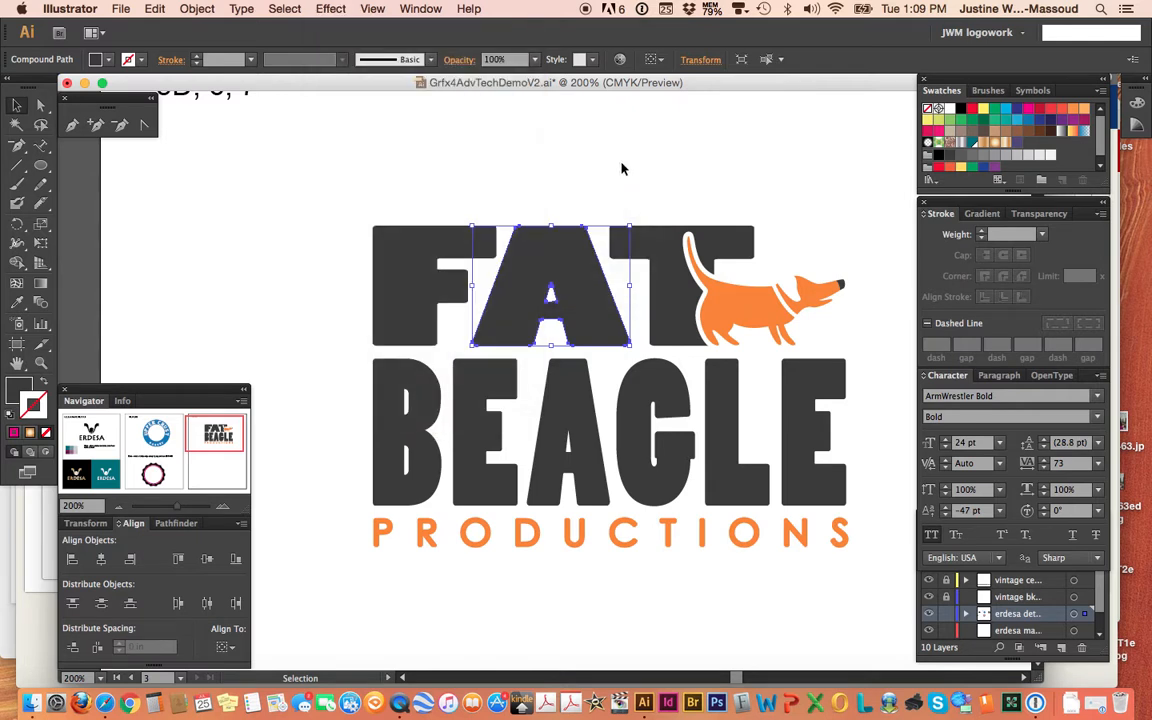
left_click(197, 9)
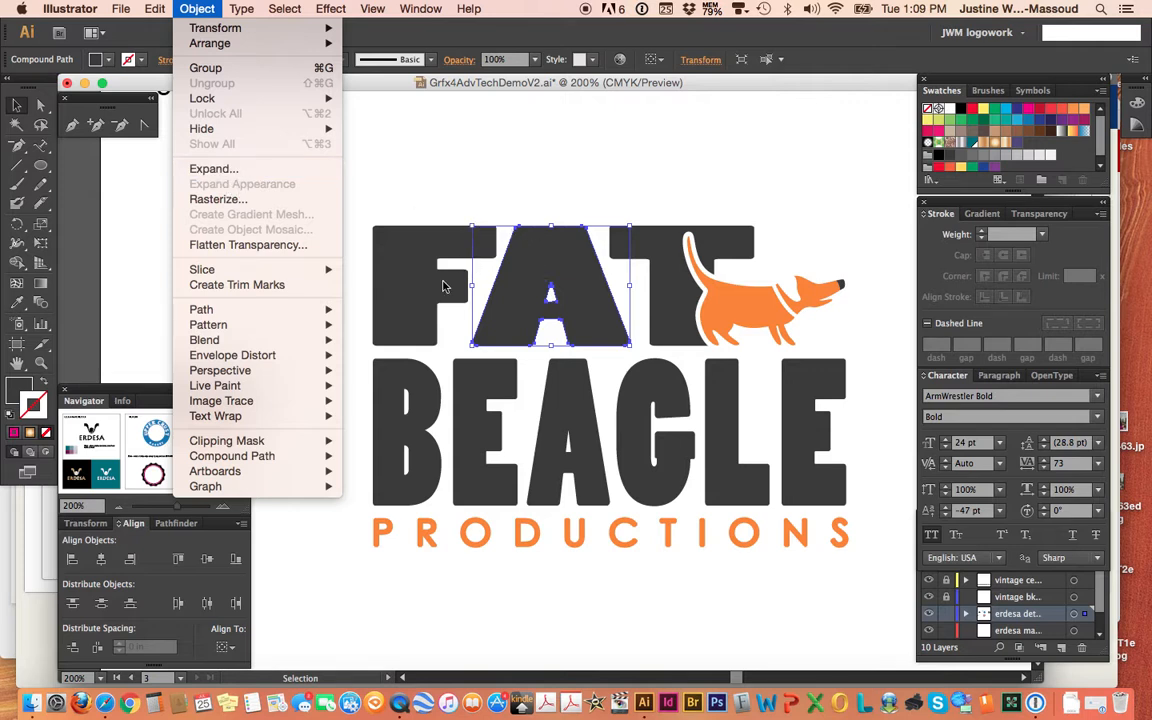
mouse_move(284, 373)
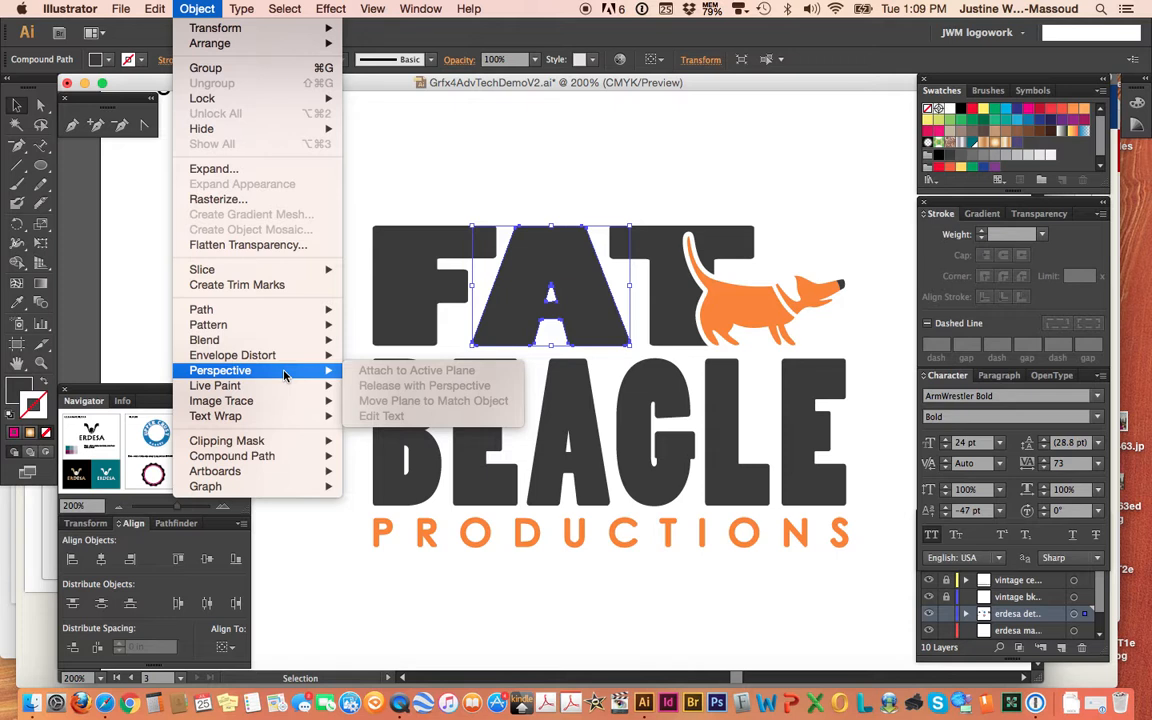
left_click(424, 170)
- Examine the rounded corners of the letter A in FAT and the neighbouring letters at high magnification, and deselect the letter
left_click(222, 505)
left_click(222, 505)
left_click(222, 505)
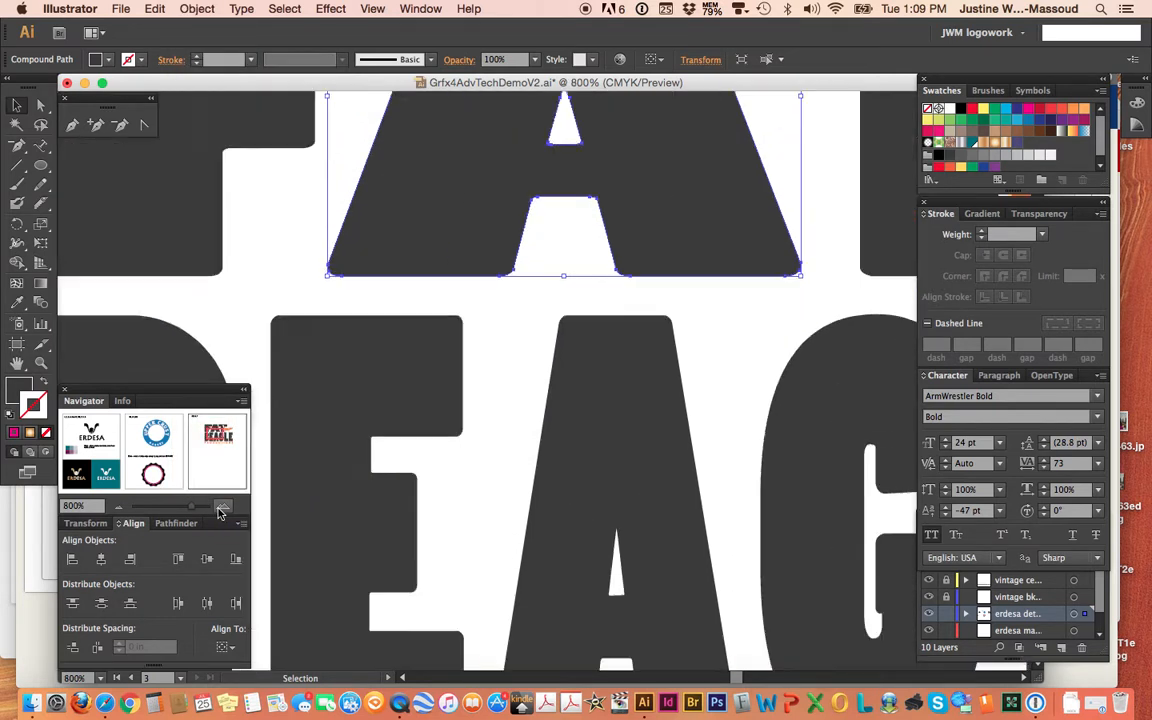
left_click(222, 505)
left_click(222, 505)
scroll(463, 306, "left", 1)
scroll(464, 310, "left", 8)
scroll(464, 310, "up", 1)
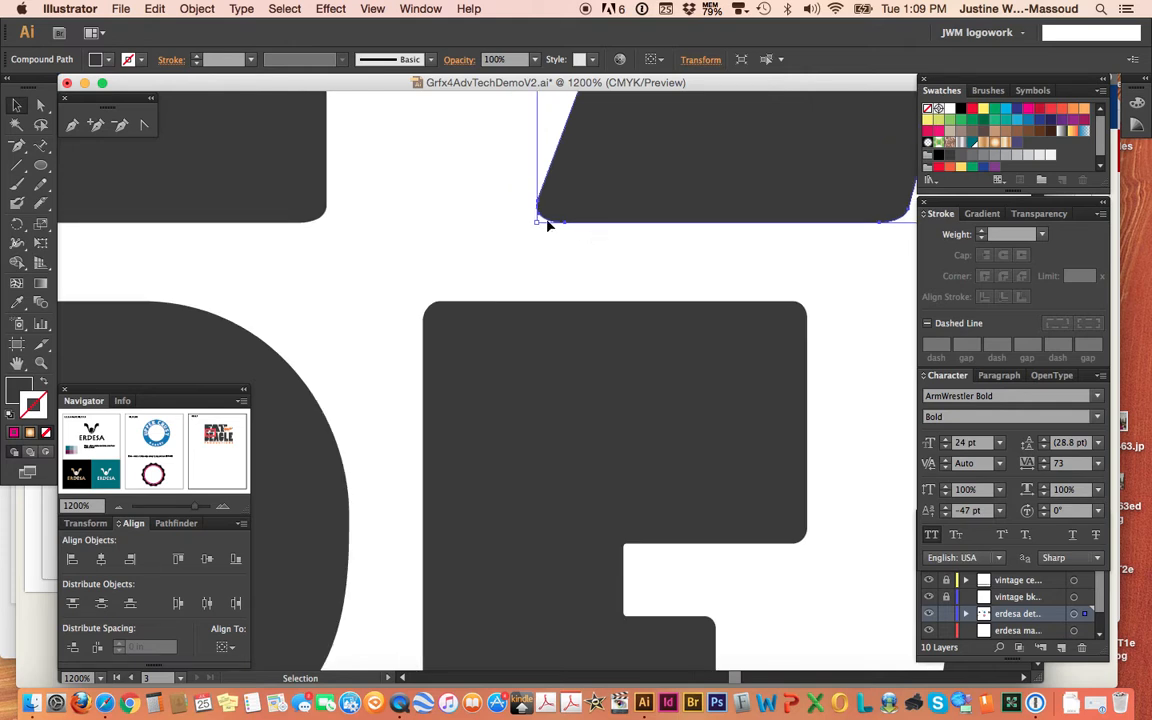
left_click(118, 508)
left_click(118, 508)
left_click(118, 508)
left_click(117, 508)
left_click(118, 508)
left_click(118, 508)
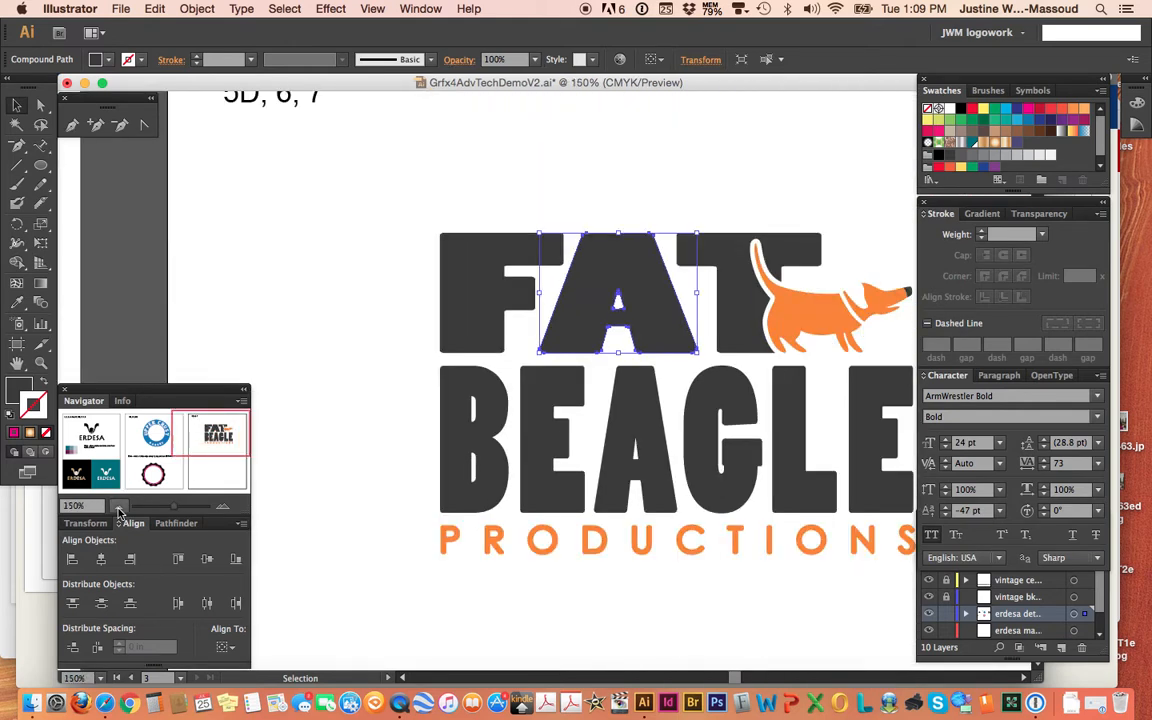
left_click(397, 277)
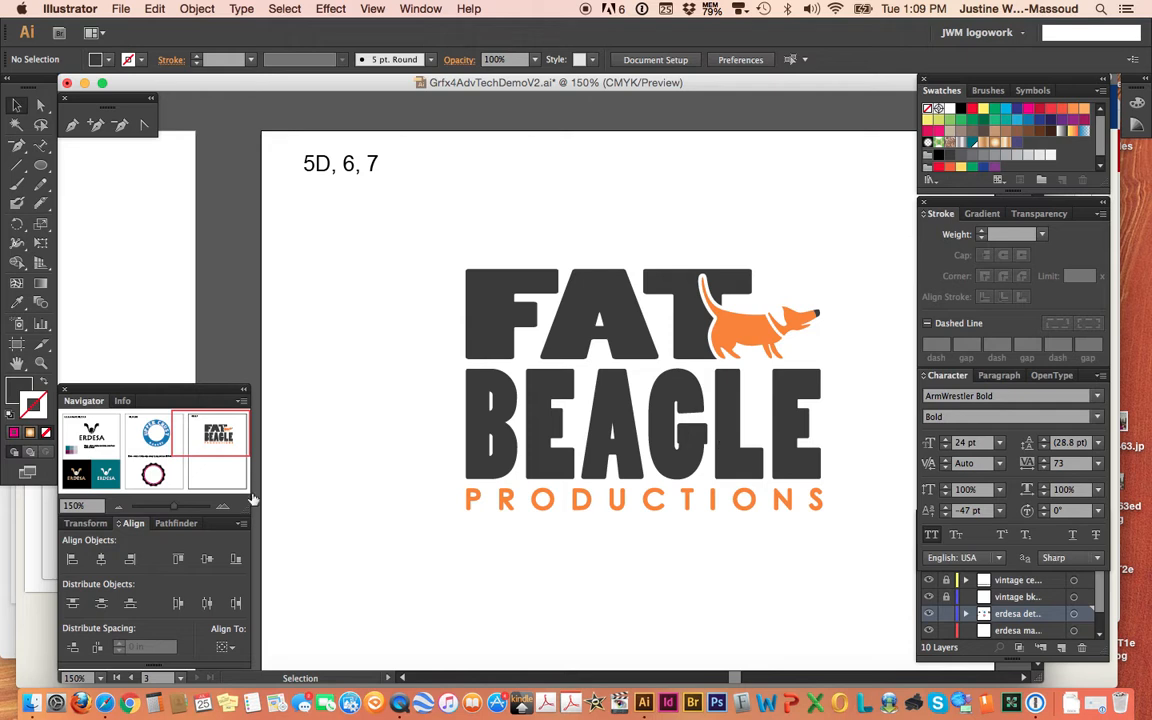
- Examine the corners of the orange PRODUCTIONS lettering and the BEAGLE letters above it close up
left_click(222, 506)
left_click(222, 507)
left_click(223, 507)
left_click(222, 507)
left_click(223, 506)
scroll(558, 379, "down", 5)
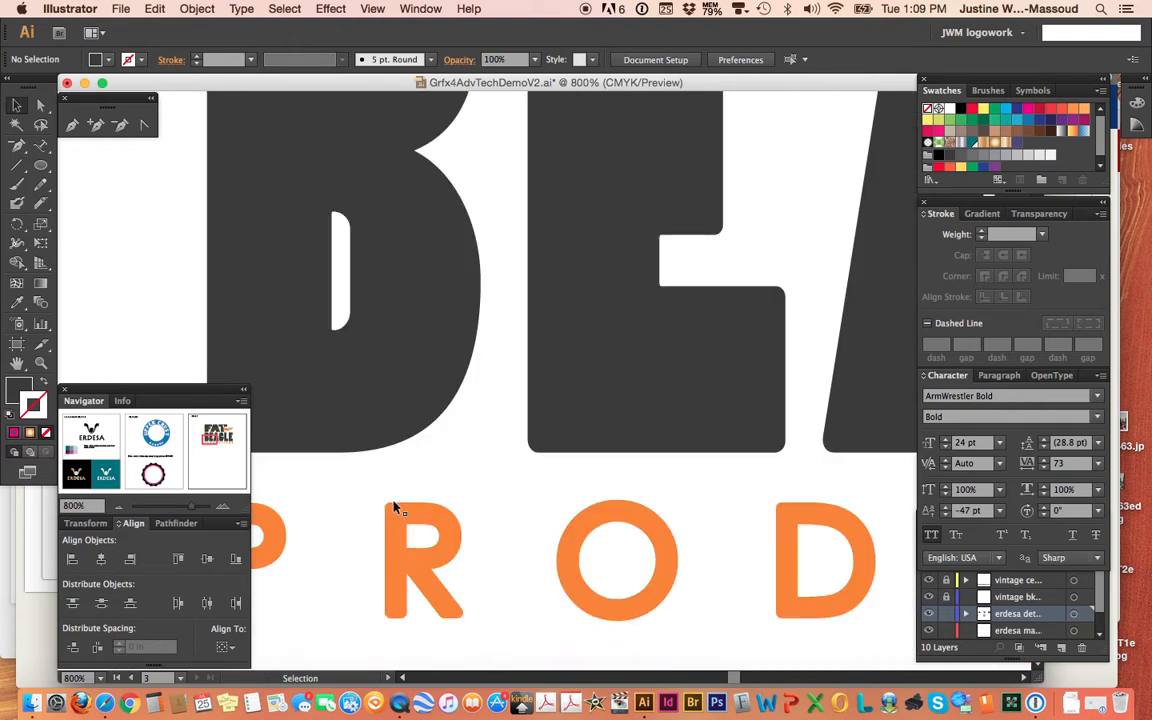
key("super+minus")
key("super+minus")
key("super+minus")
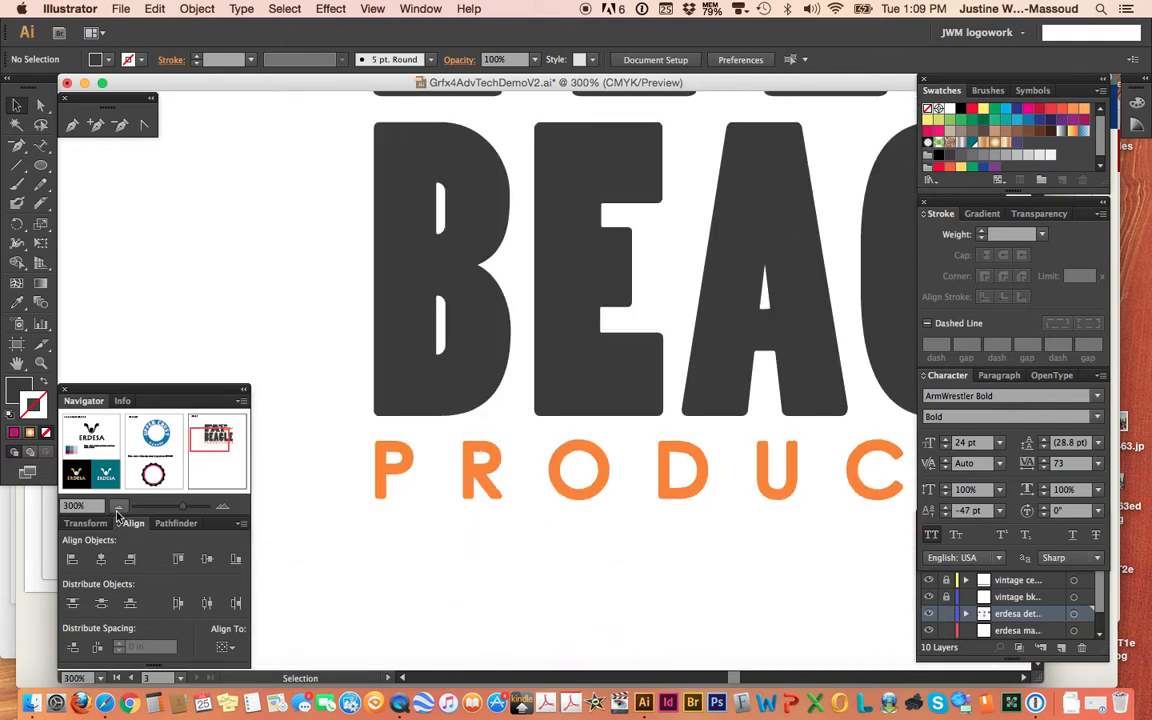
- Select the letter B in BEAGLE and look up the type commands and Pathfinder operations available for it
scroll(679, 548, "up", 5)
scroll(678, 547, "right", 5)
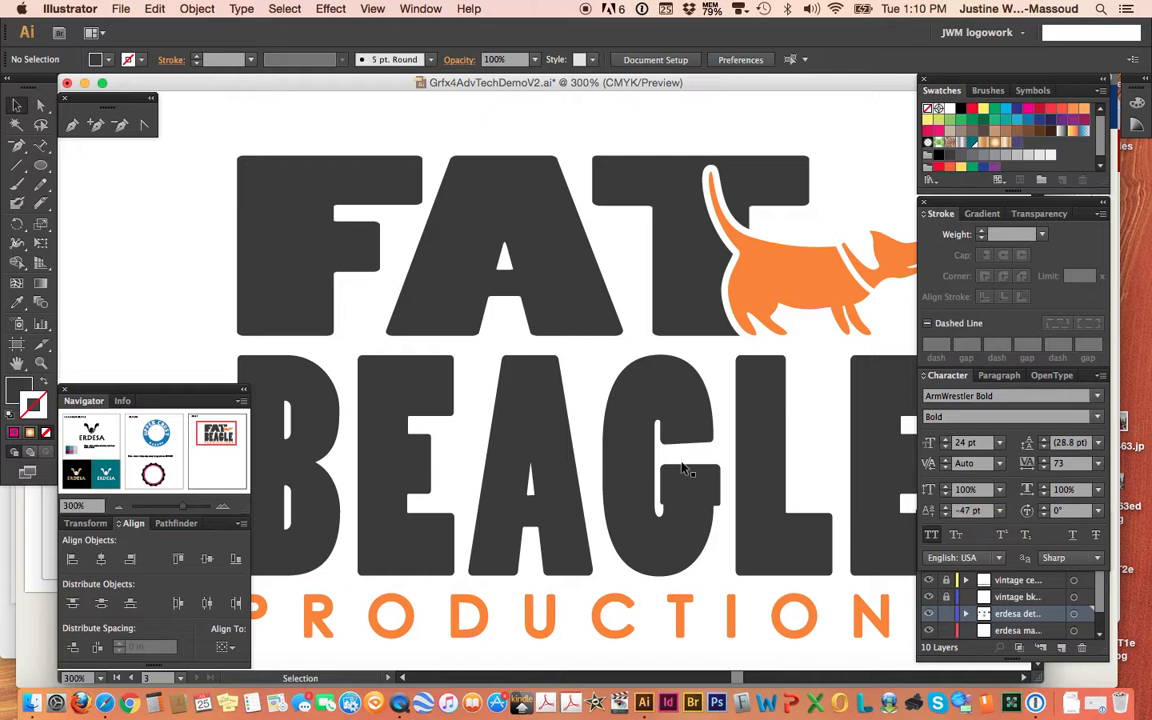
left_click(118, 507)
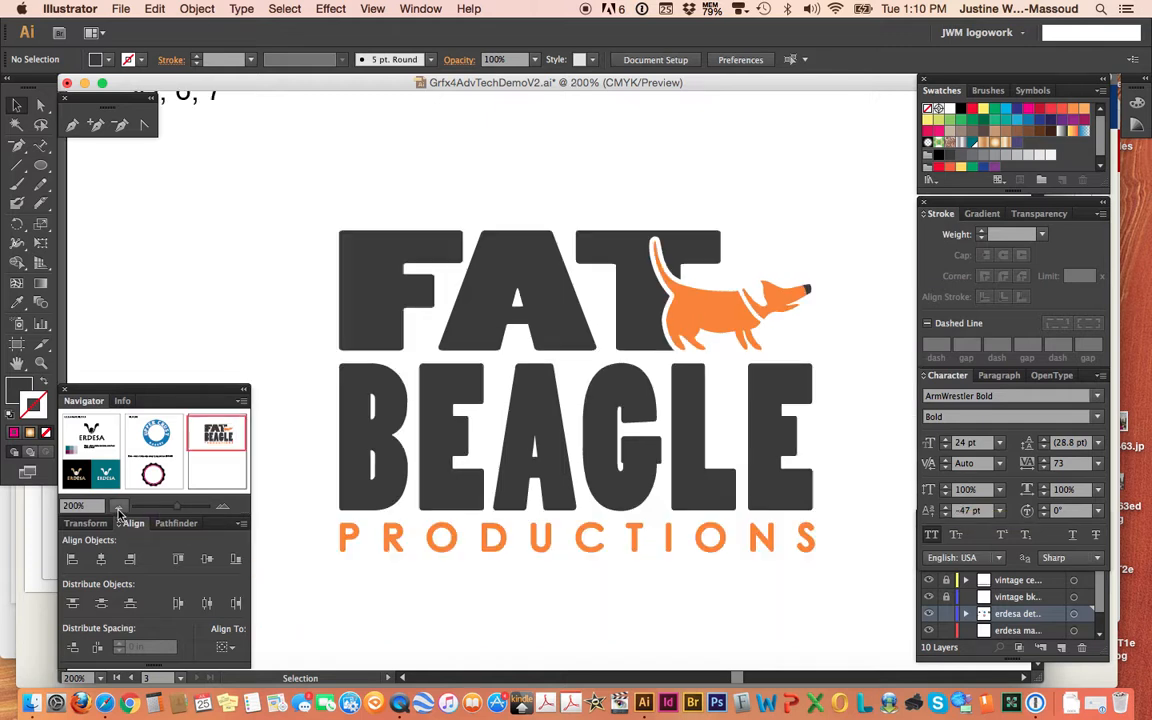
left_click(385, 428)
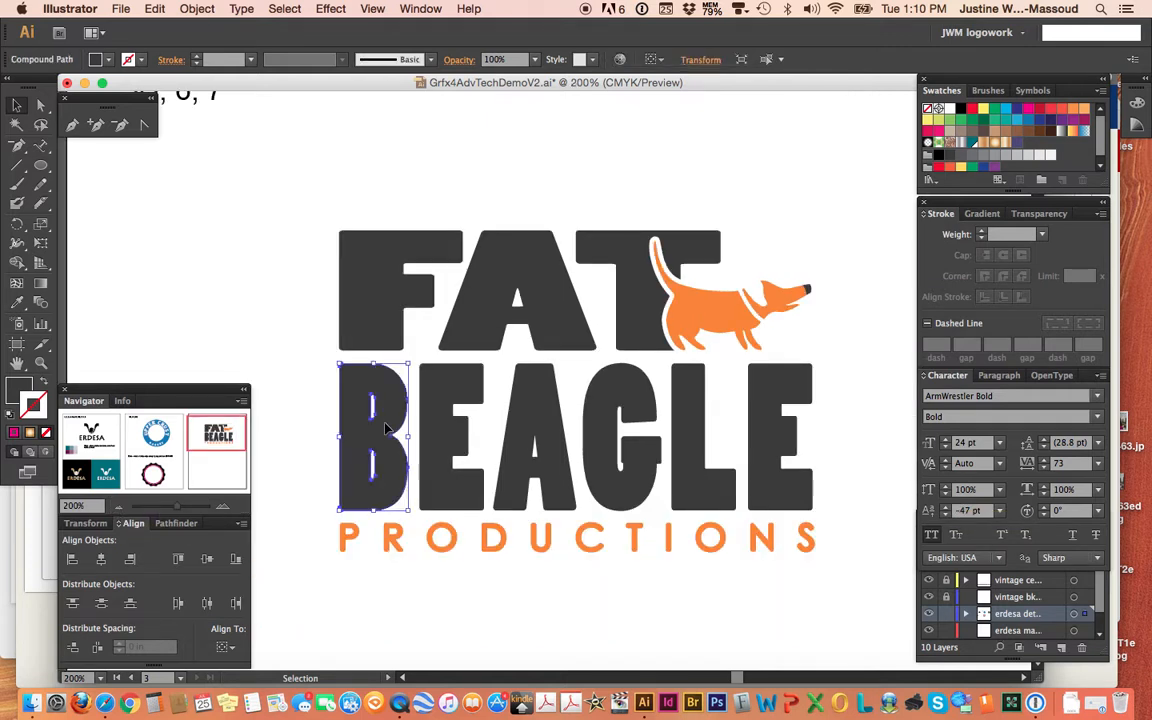
left_click(241, 9)
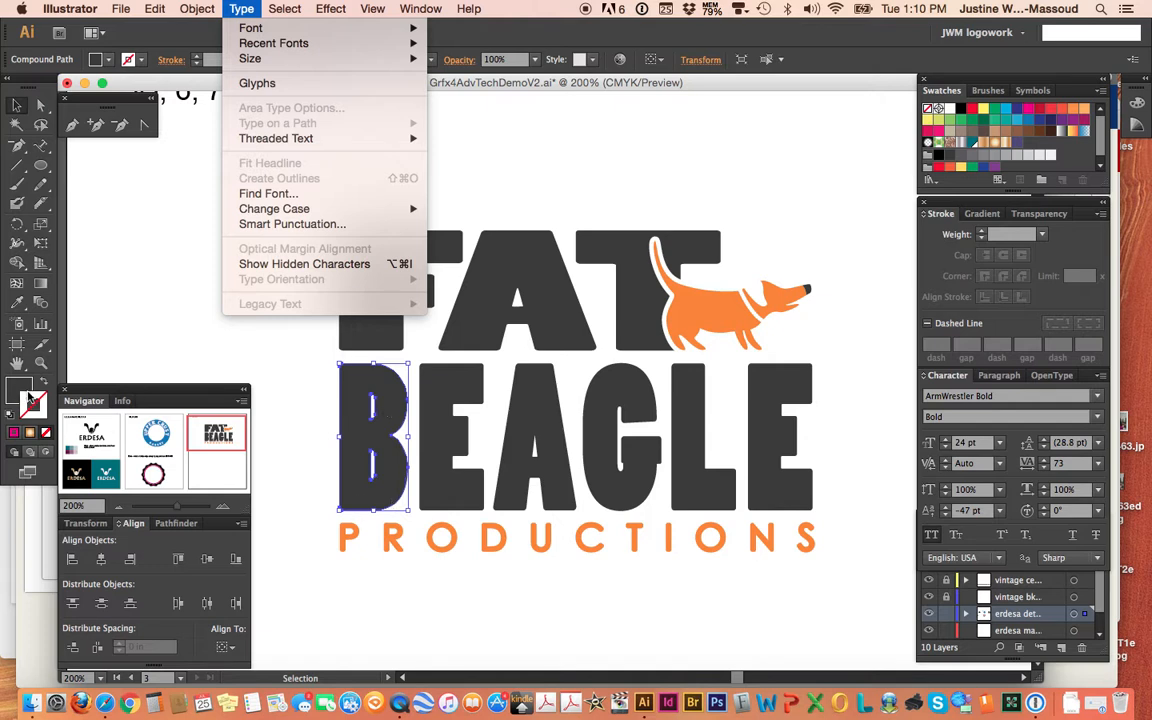
left_click(172, 527)
left_click(170, 524)
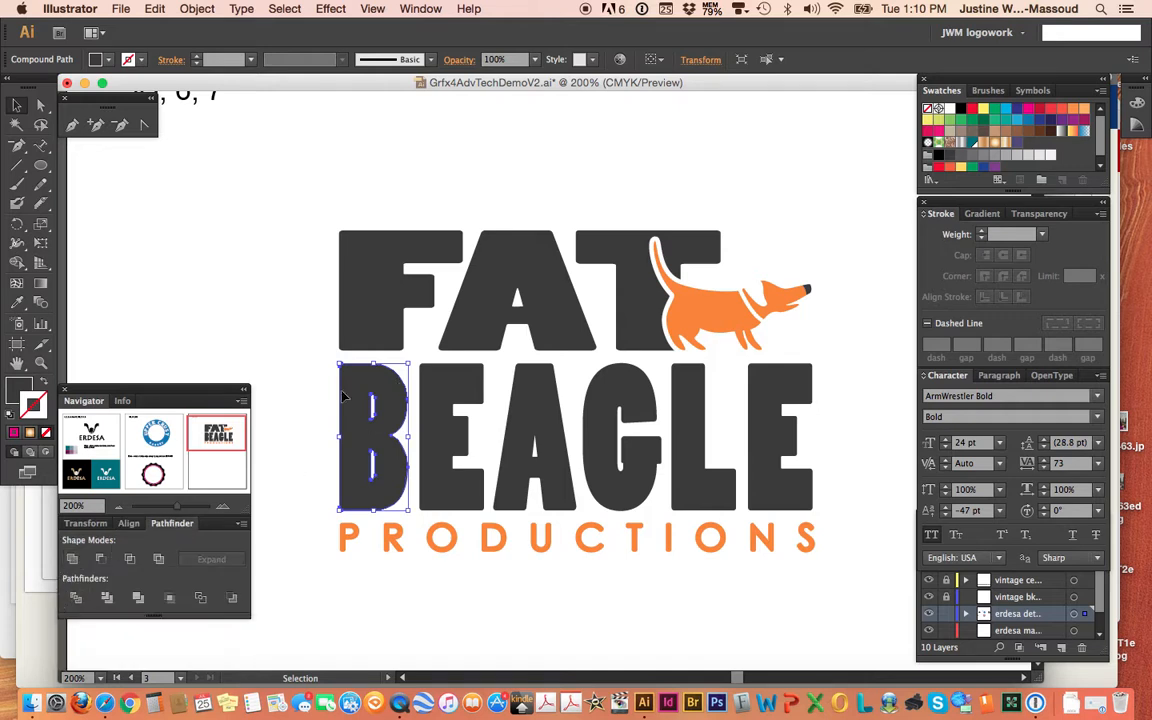
- Give all the BEAGLE letters a white 2 pt stroke to thin them
left_click(504, 640)
left_click_drag(310, 426, 843, 466)
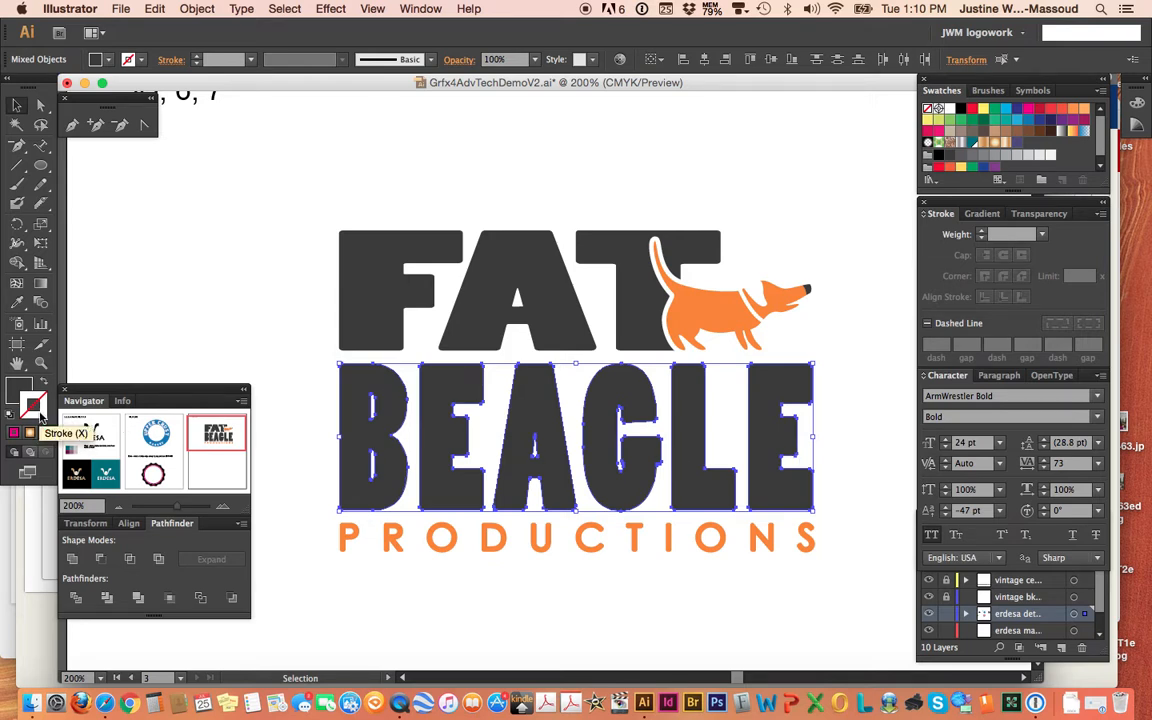
left_click(950, 109)
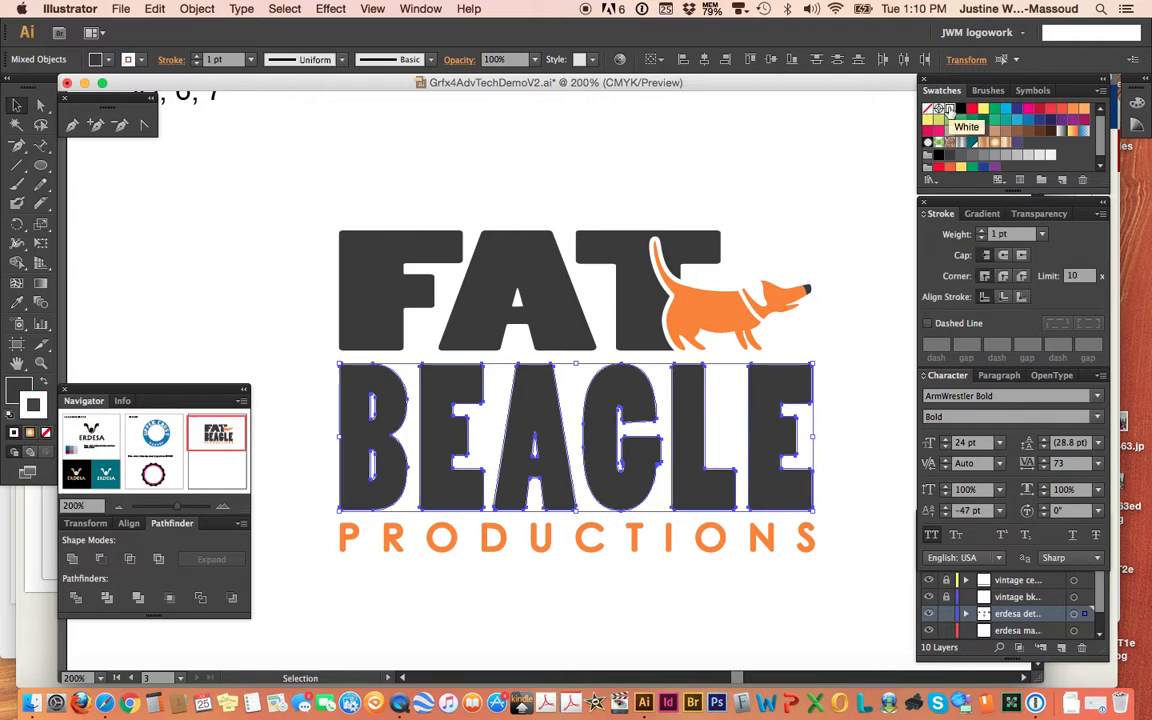
left_click(982, 232)
left_click(884, 395)
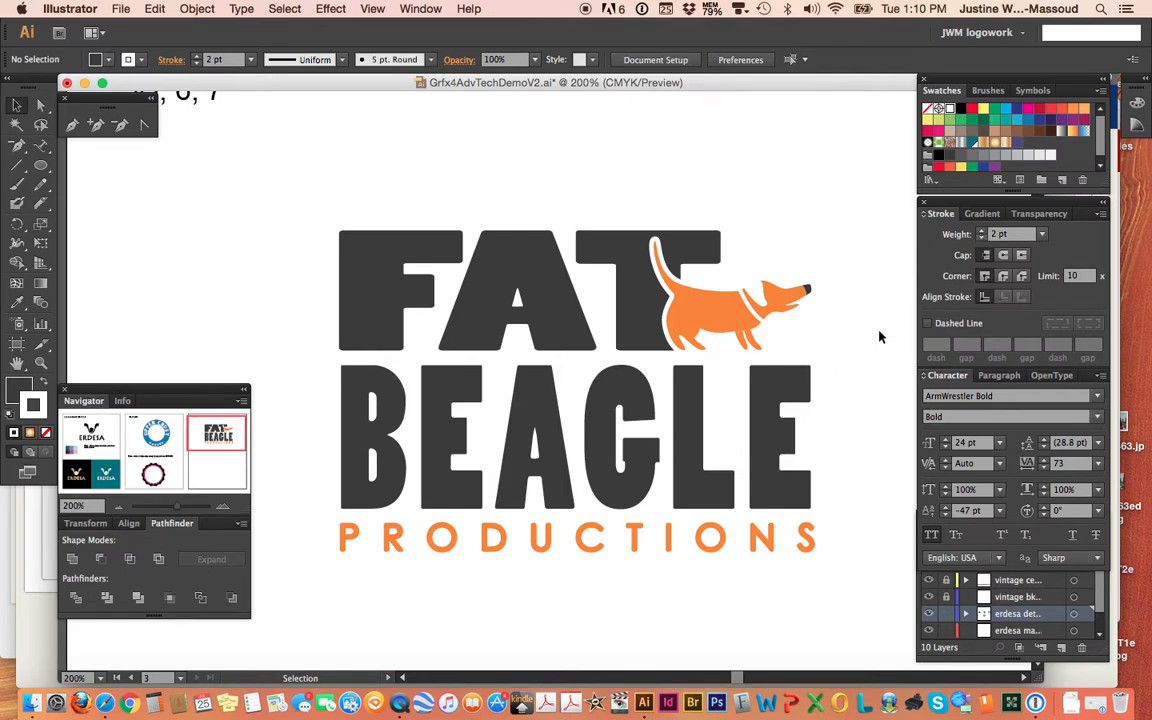
- Convert the white stroke of the letter B in BEAGLE to a shape with Outline Stroke and ungroup it
left_click_drag(282, 412, 338, 390)
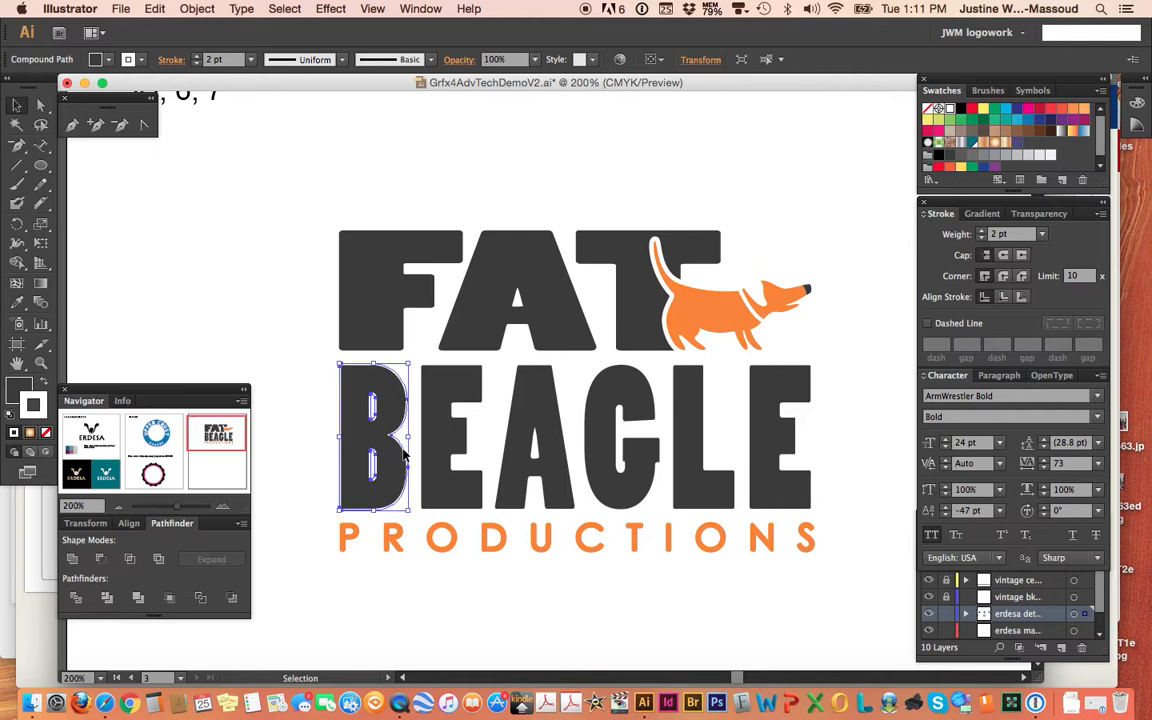
left_click(196, 9)
mouse_move(215, 312)
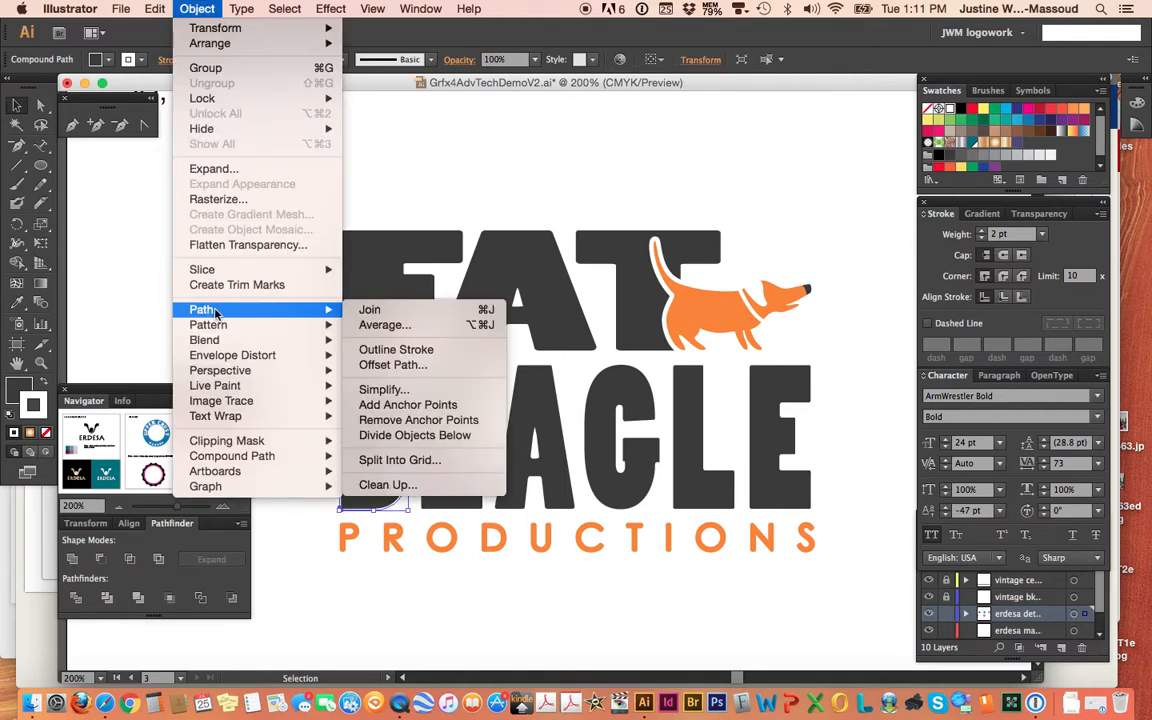
left_click(384, 350)
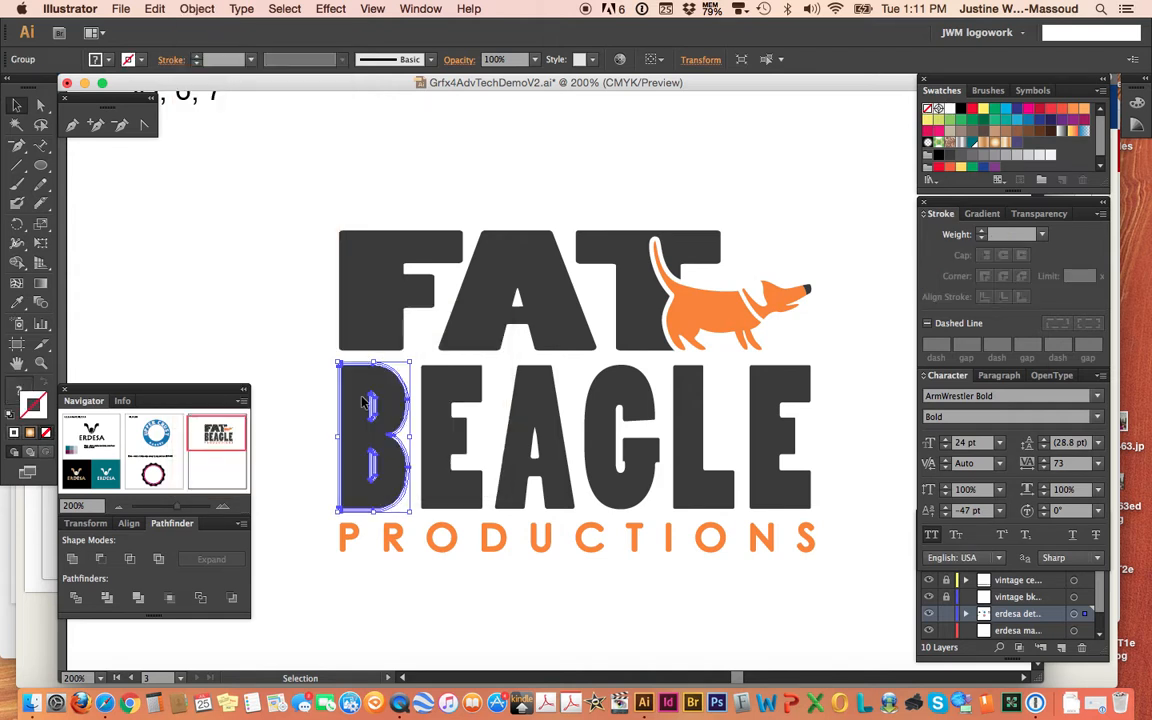
scroll(458, 429, "up", 3)
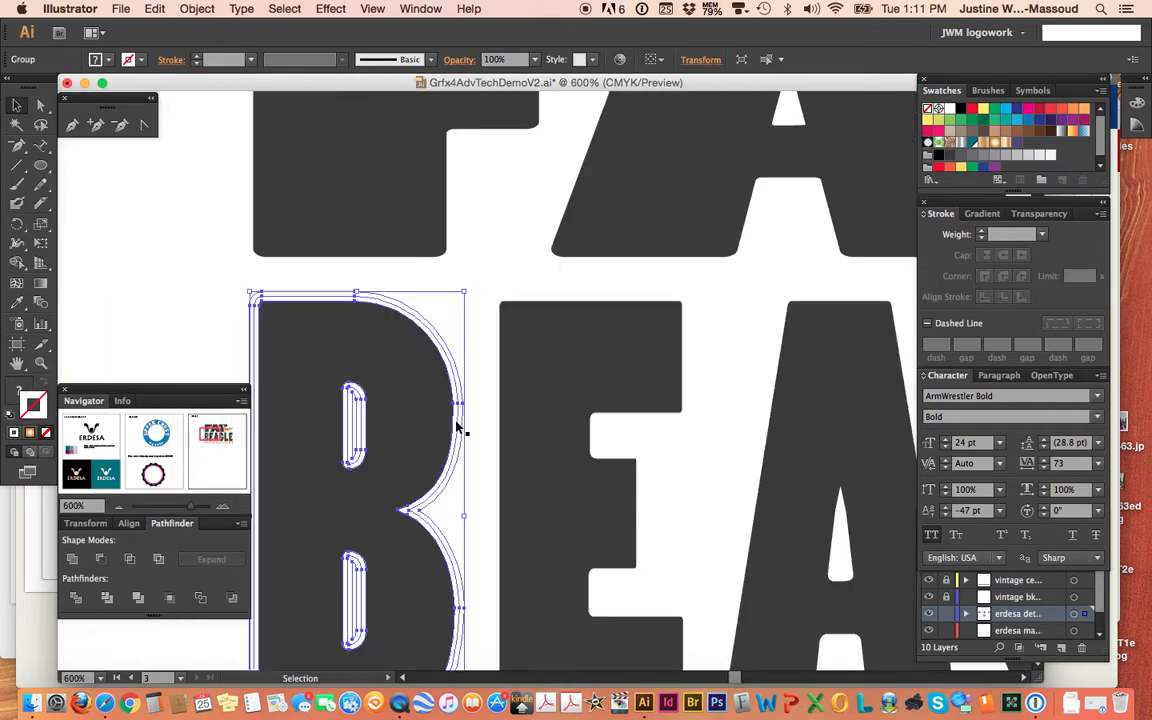
scroll(458, 428, "left", 5)
scroll(458, 428, "down", 2)
key("super+shift+g")
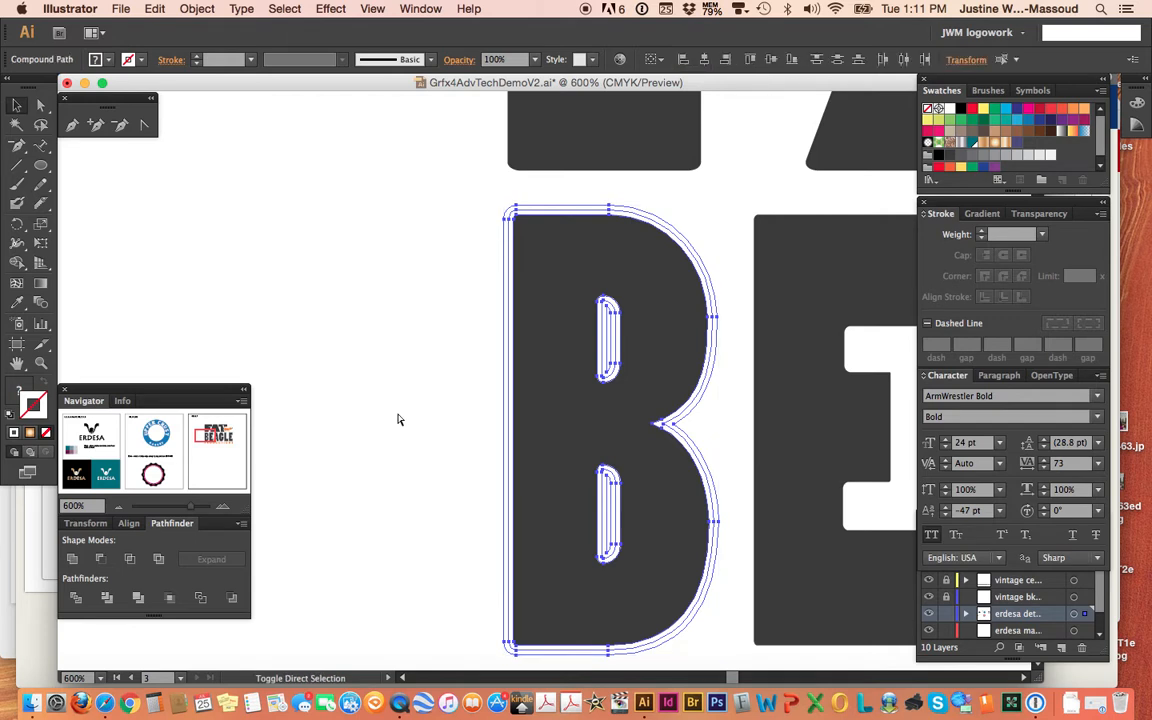
- Divide the letter B and its outlined white stroke with the Divide pathfinder and ungroup the pieces
left_click(419, 326)
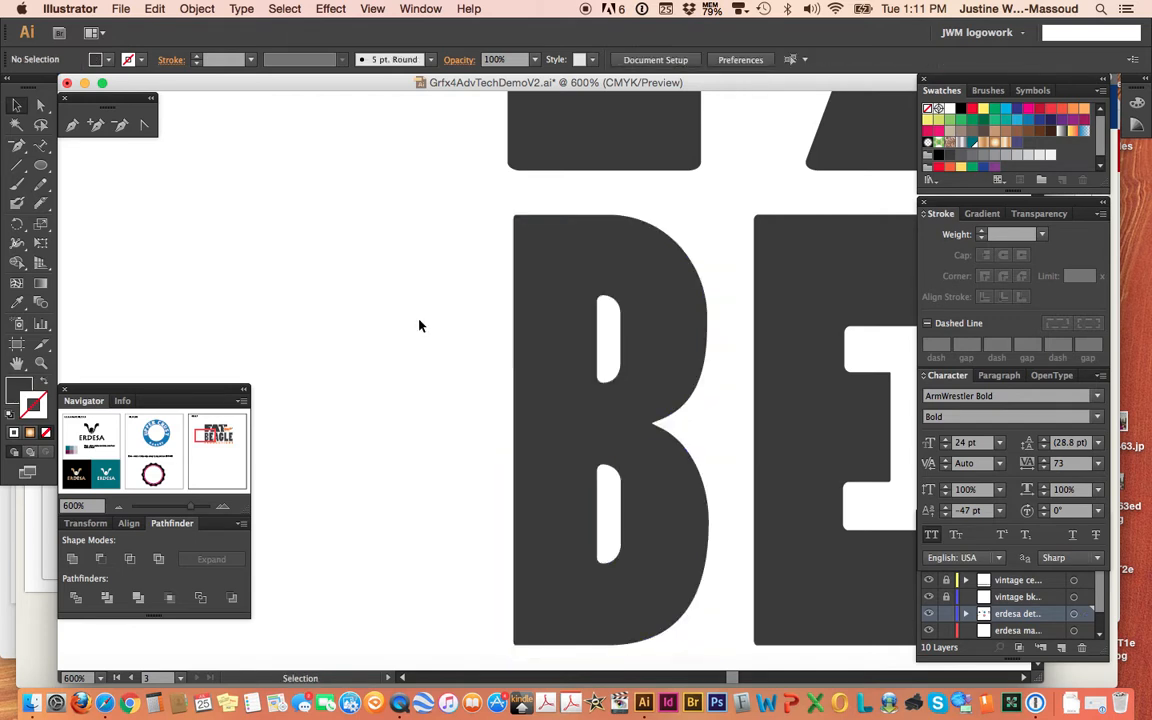
left_click(603, 324)
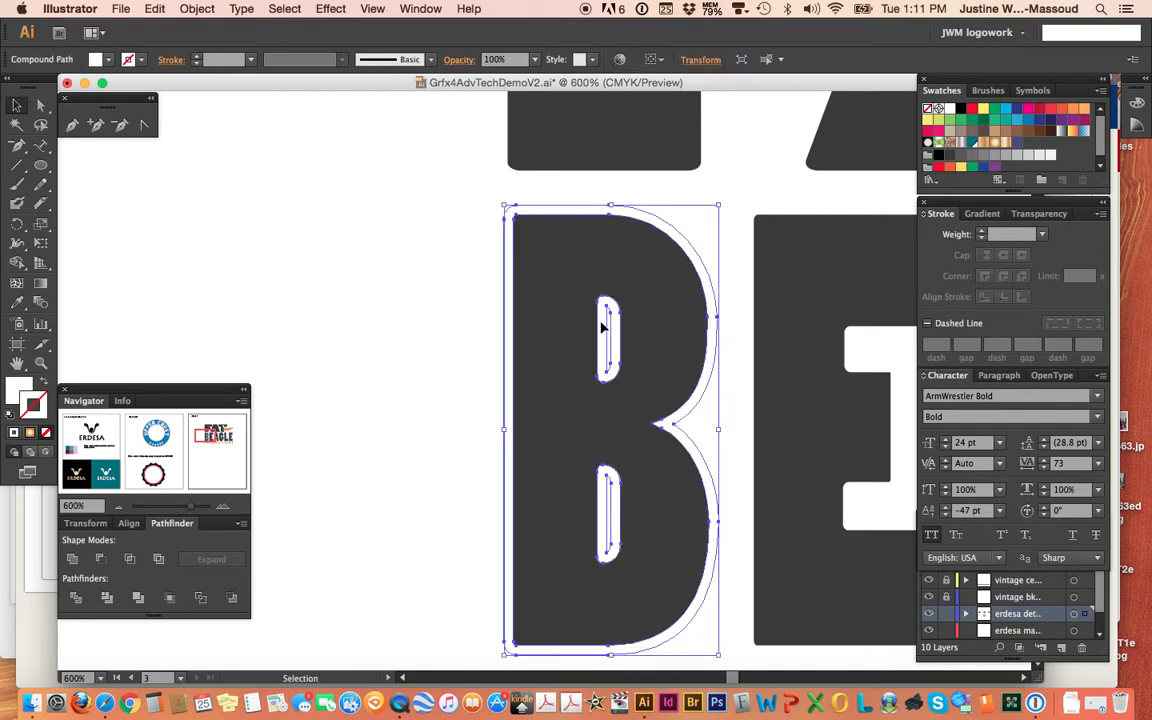
left_click(601, 326)
left_click(603, 328)
left_click_drag(462, 360, 635, 442)
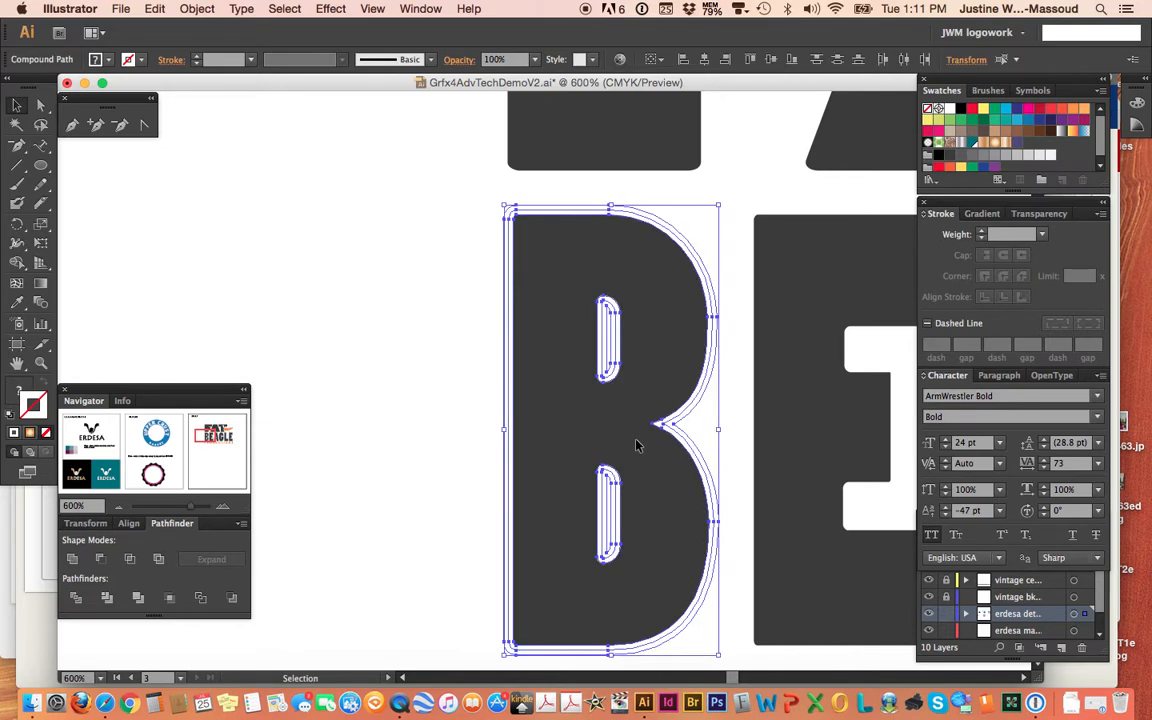
left_click(76, 597)
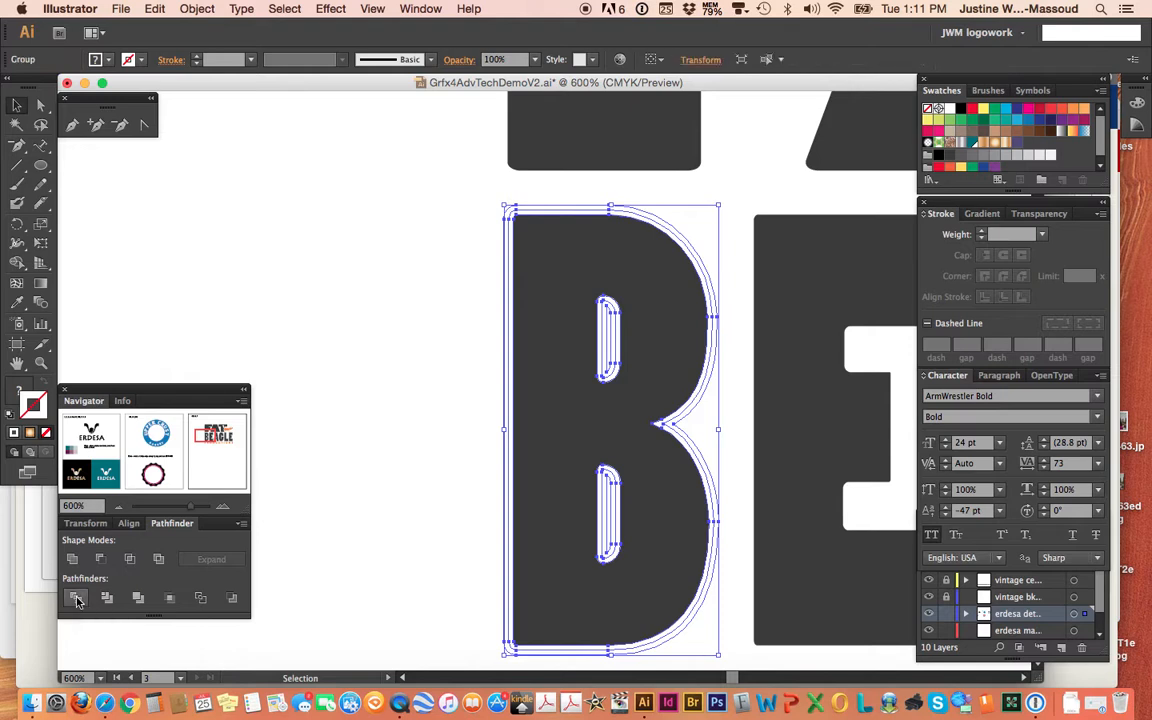
key("super+shift+g")
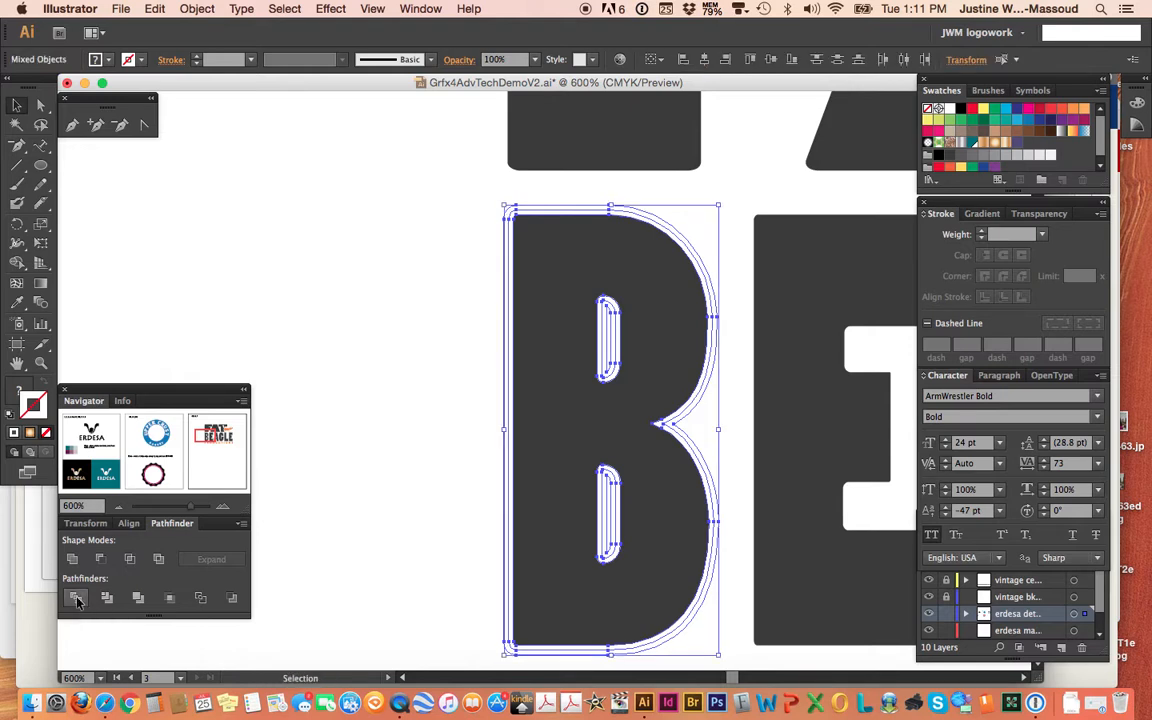
- Try to delete the white pieces around the outside of the letter B and inside its two counters
left_click(317, 405)
left_click_drag(355, 396, 510, 491)
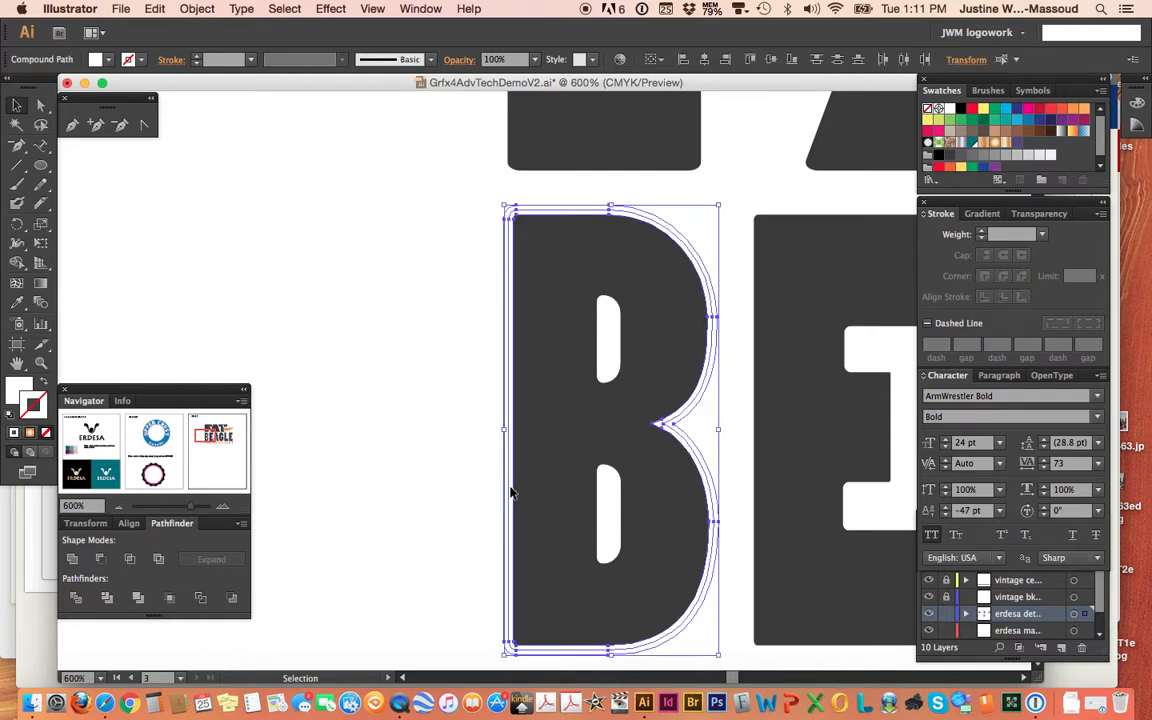
left_click(509, 491)
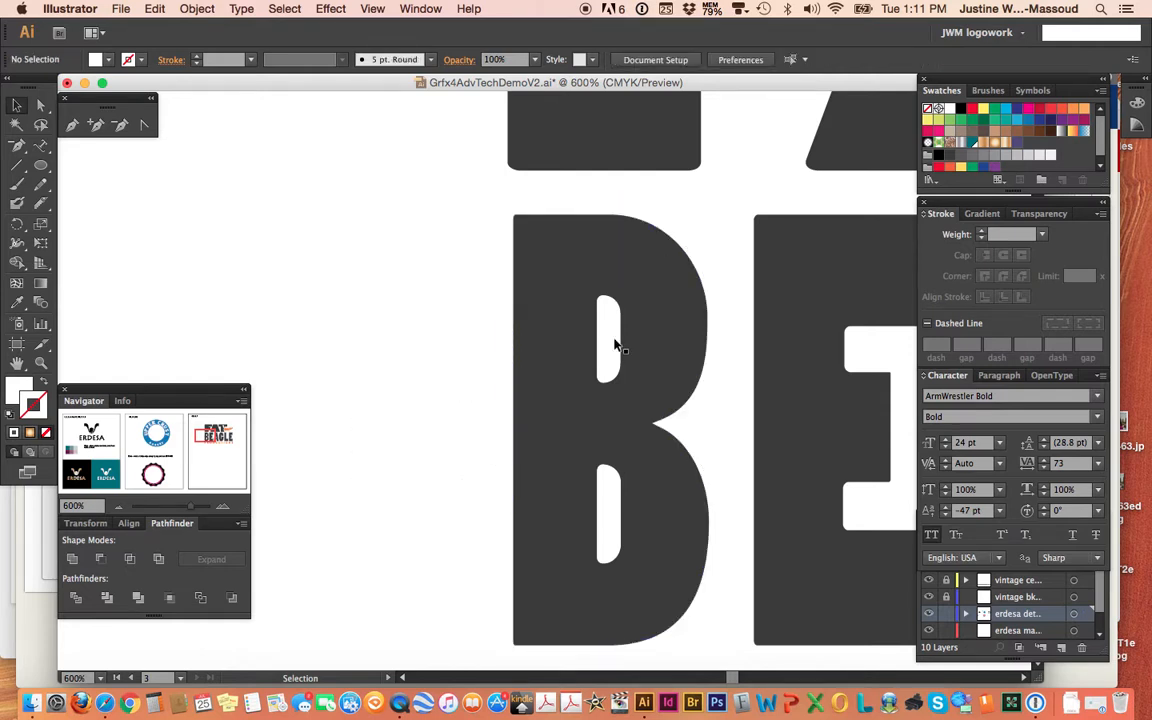
left_click(619, 341)
key("Delete")
left_click(615, 511)
key("Delete")
key("a")
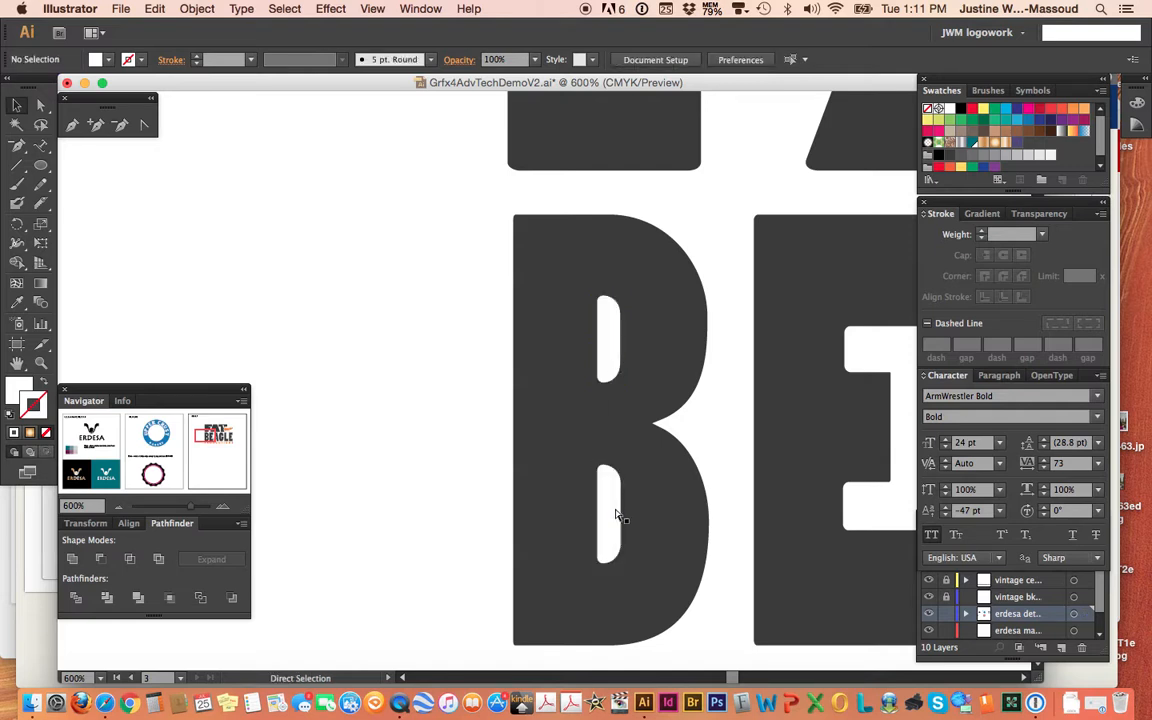
left_click(614, 513)
- Undo the piece deletions, the division, the outlined stroke and the white stroke on the BEAGLE letters
key("super+z")
key("super+z")
key("super+z")
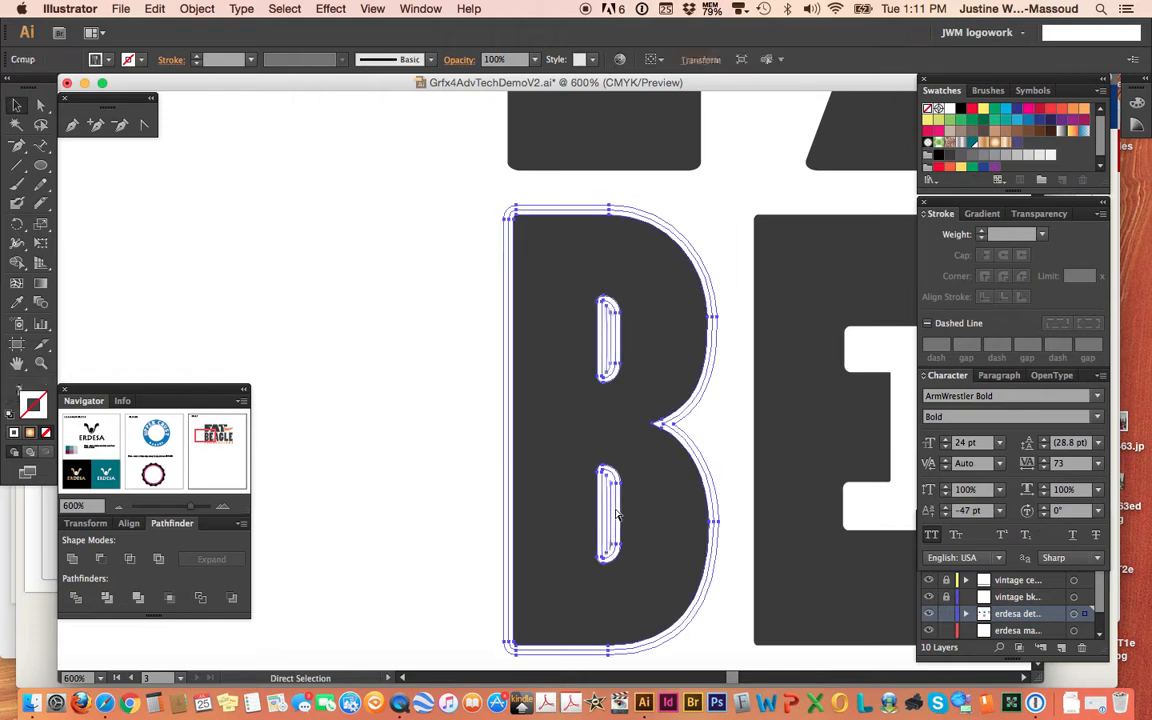
key("super+z")
key("super+z")
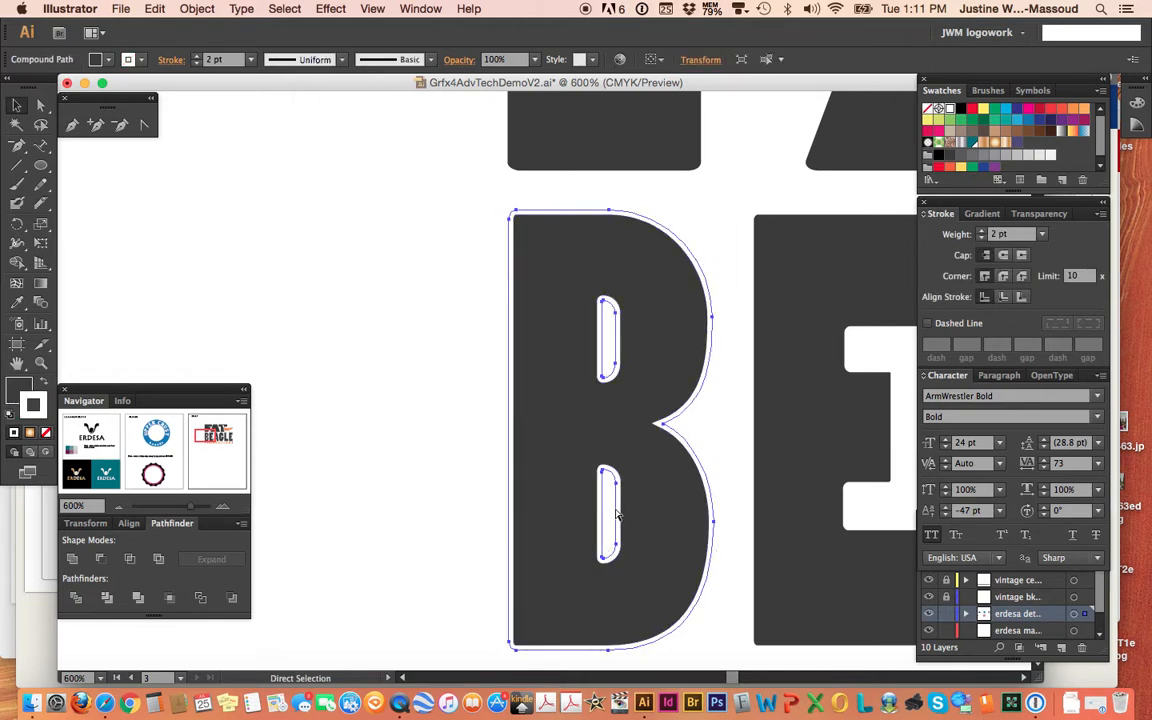
key("super+z")
key("super+z")
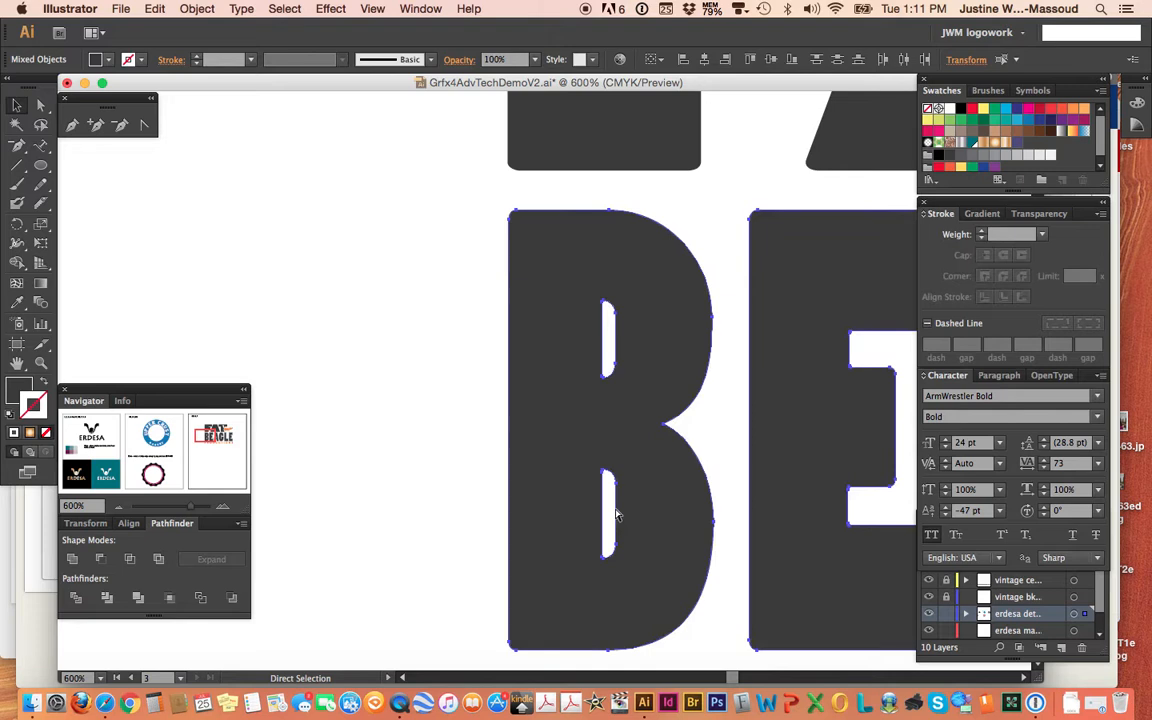
- Select the letter A in BEAGLE and examine its narrow triangular counter at high magnification
left_click(379, 432)
scroll(378, 433, "right", 5)
scroll(380, 432, "down", 2)
scroll(380, 432, "right", 5)
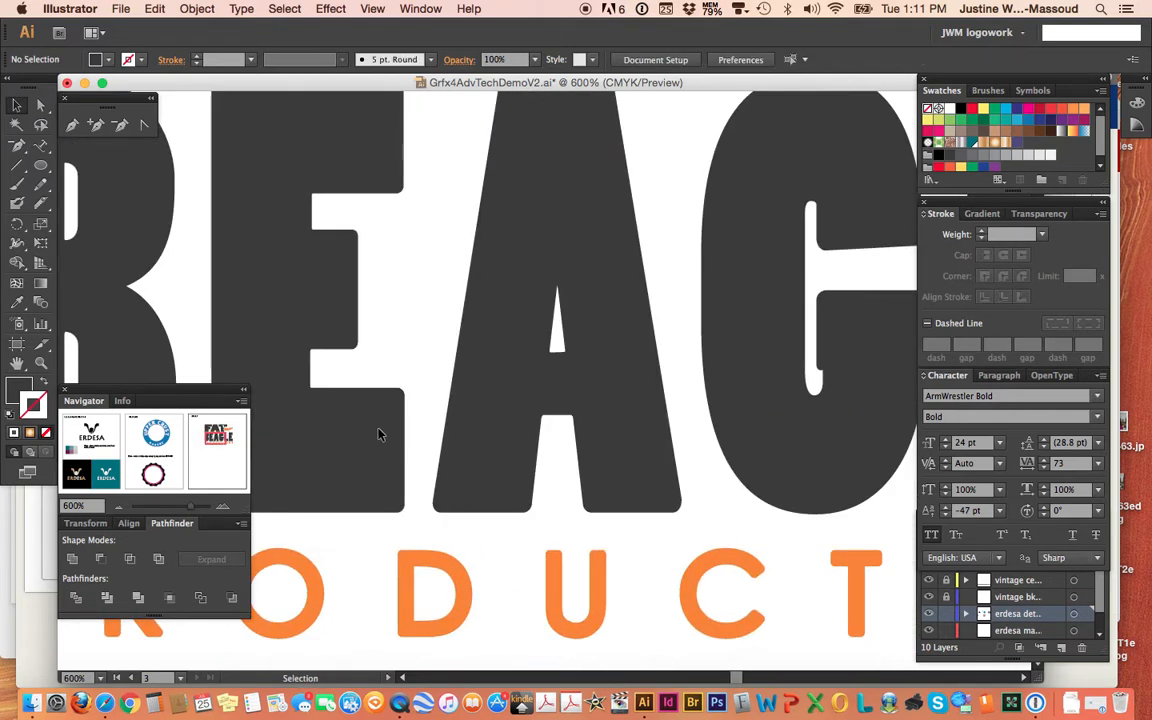
left_click(514, 368)
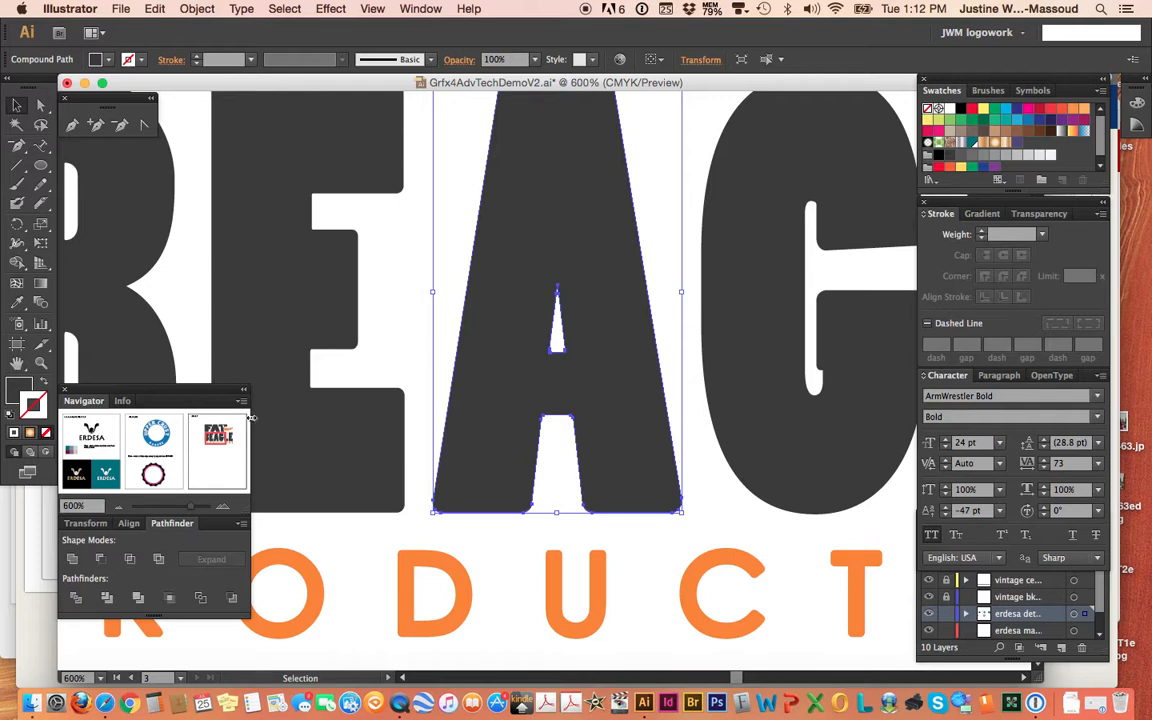
left_click(222, 508)
left_click(222, 508)
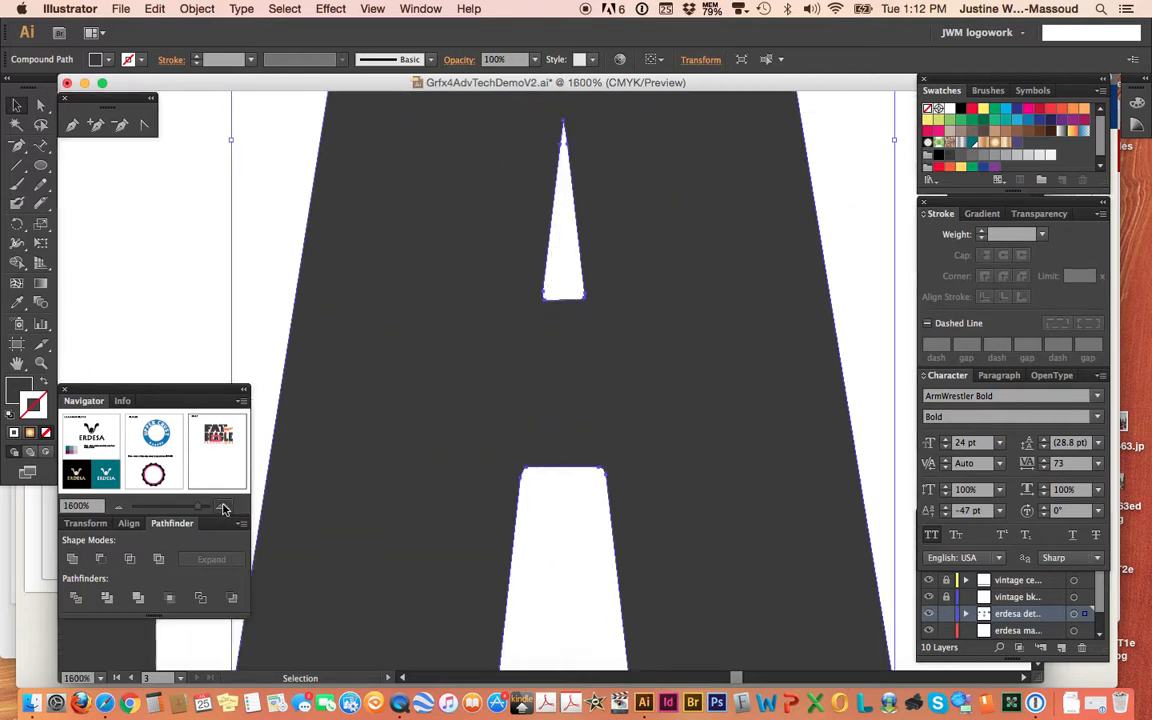
left_click(221, 508)
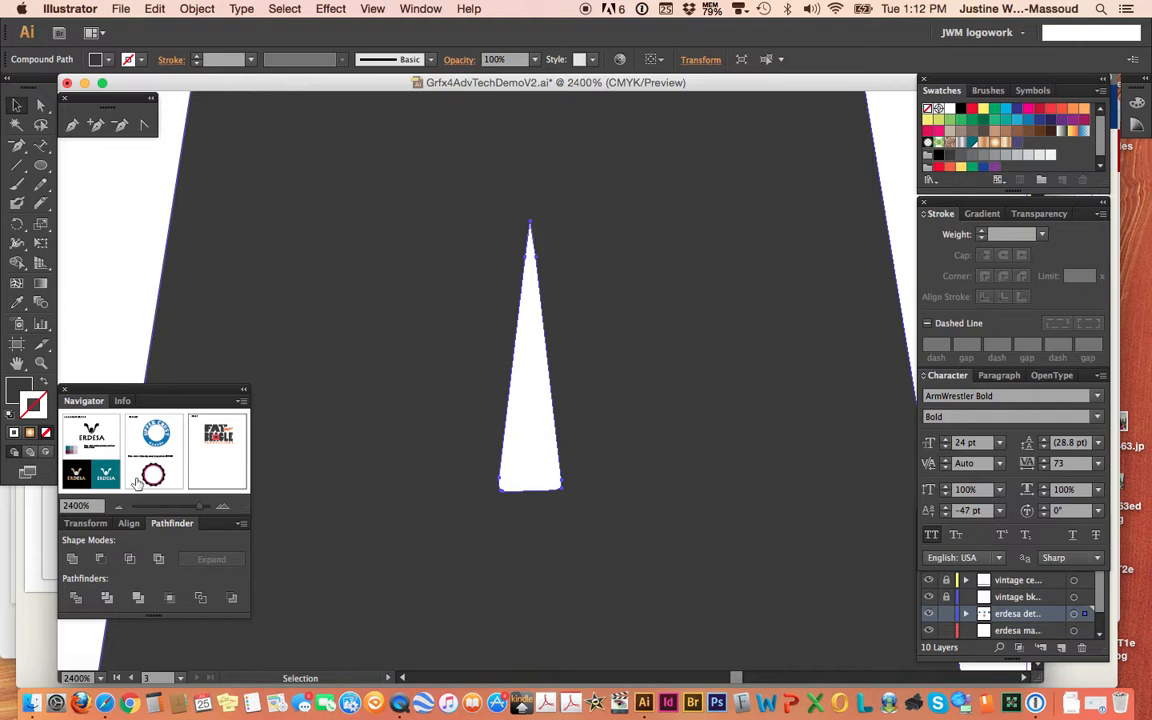
left_click(118, 508)
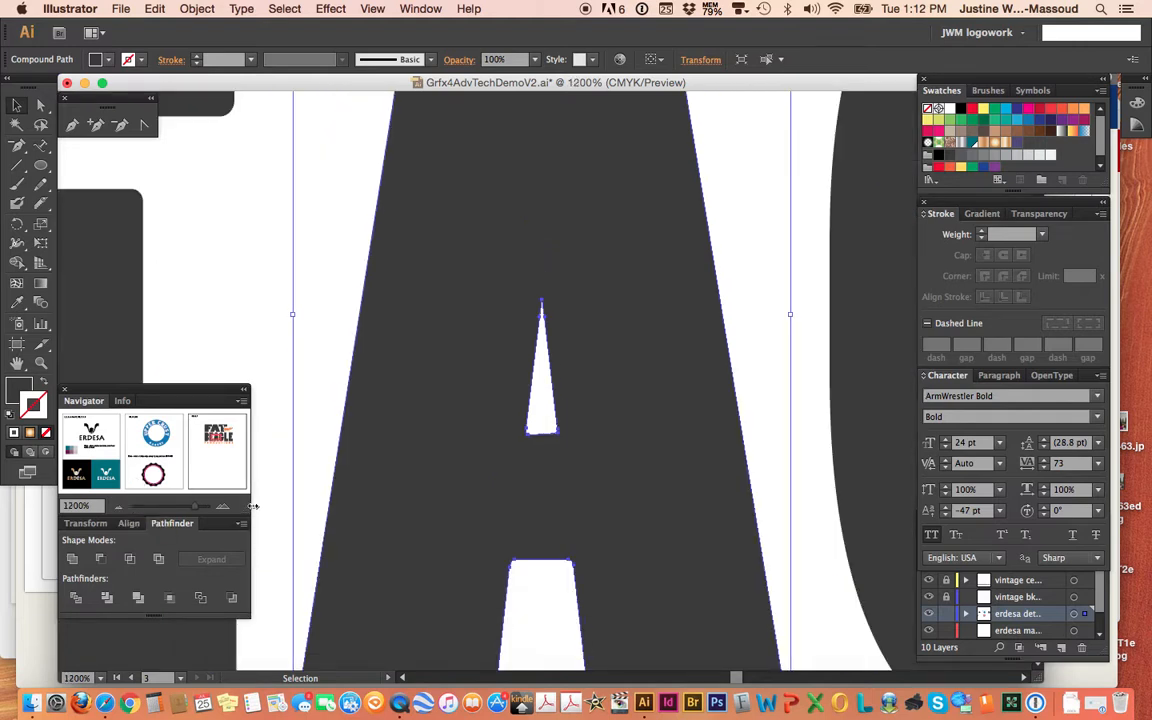
left_click(223, 508)
left_click(223, 508)
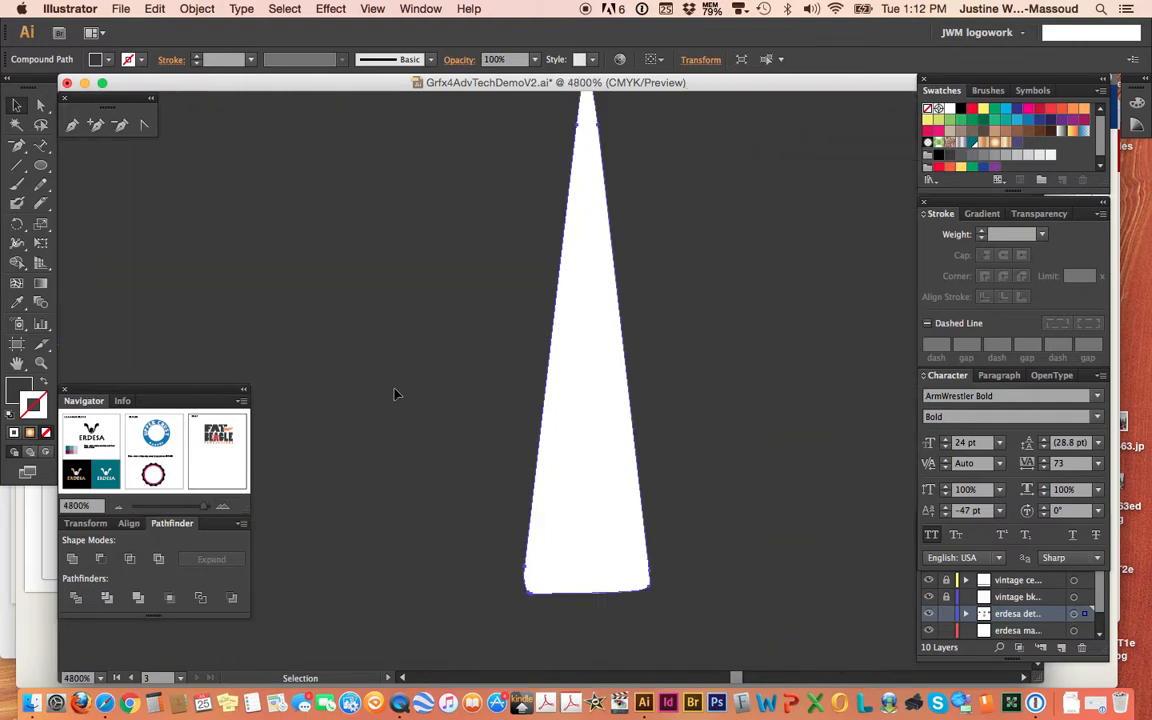
- Widen the base of the A's triangular counter by lassoing its bottom corner points and nudging each side outward
scroll(369, 357, "right", 3)
scroll(369, 357, "down", 4)
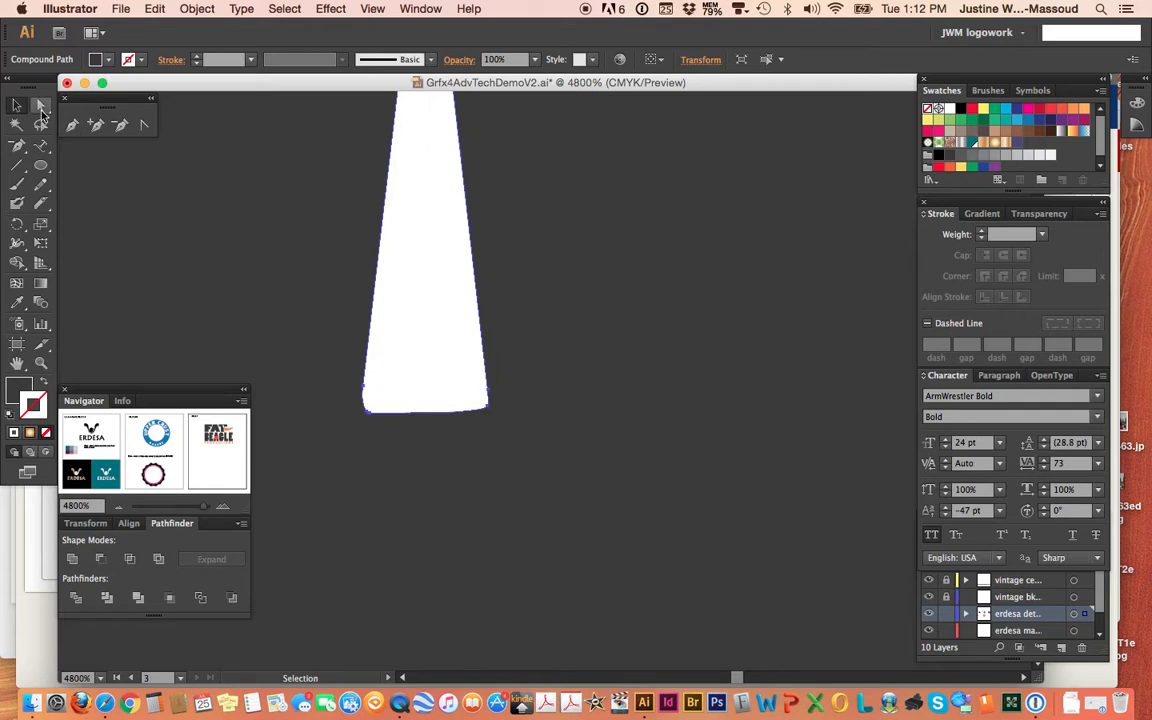
left_click(40, 127)
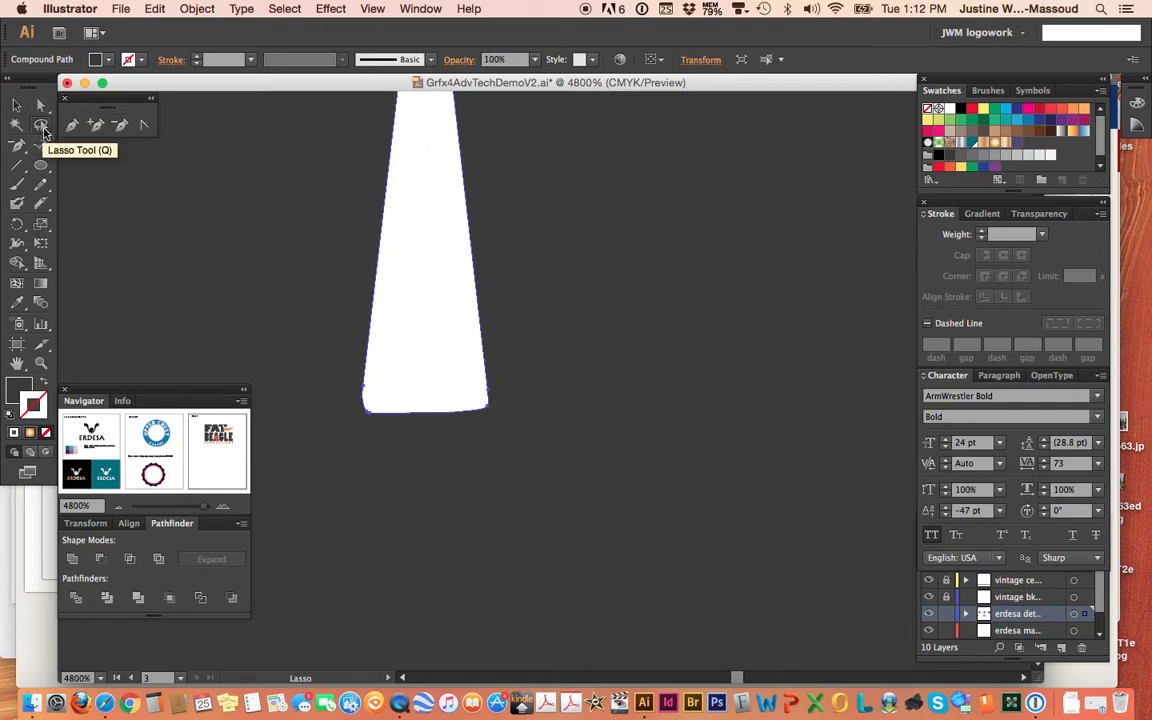
mouse_move(350, 372)
left_mouse_down()
mouse_move(383, 395)
mouse_move(387, 420)
mouse_move(373, 433)
mouse_move(351, 421)
mouse_move(358, 372)
left_mouse_up()
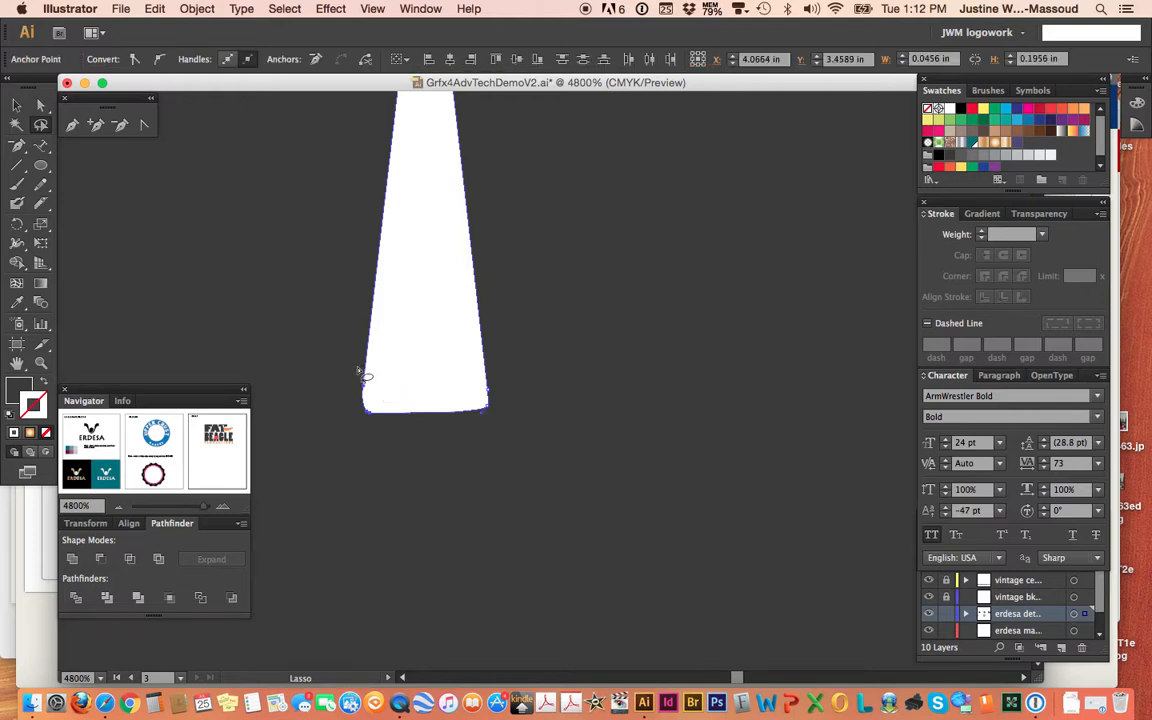
key("Left")
mouse_move(465, 373)
left_mouse_down()
mouse_move(522, 372)
mouse_move(528, 417)
mouse_move(468, 428)
mouse_move(477, 382)
left_mouse_up()
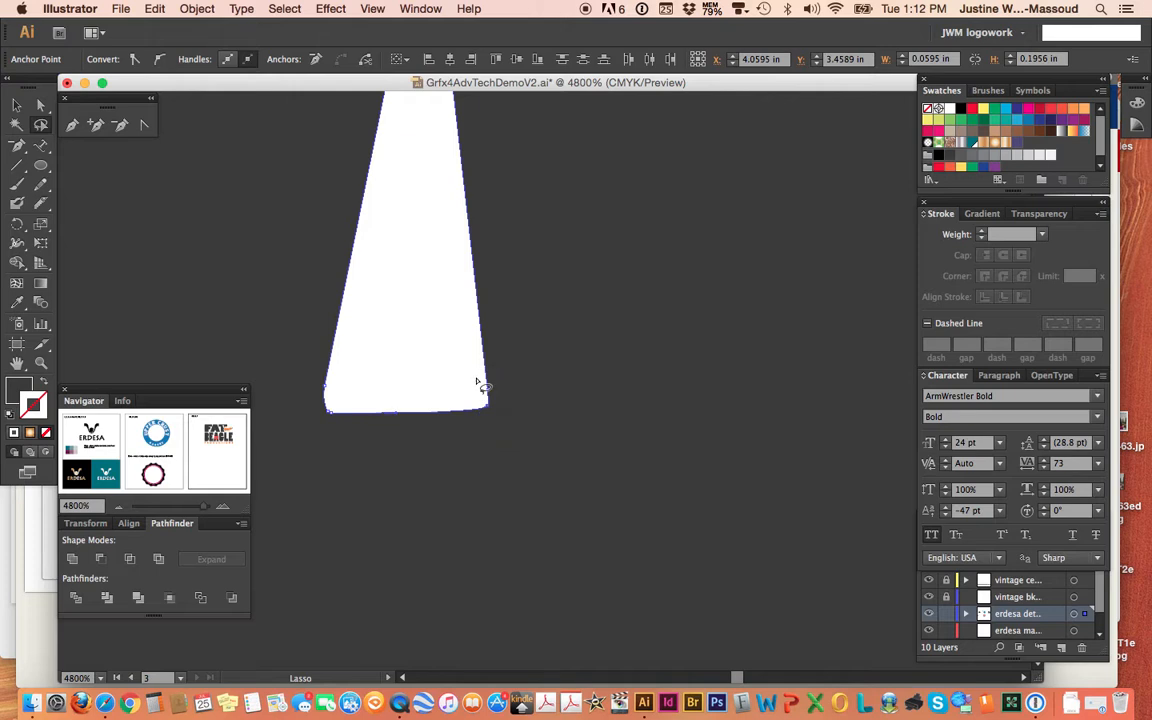
key("Right")
scroll(475, 385, "up", 5)
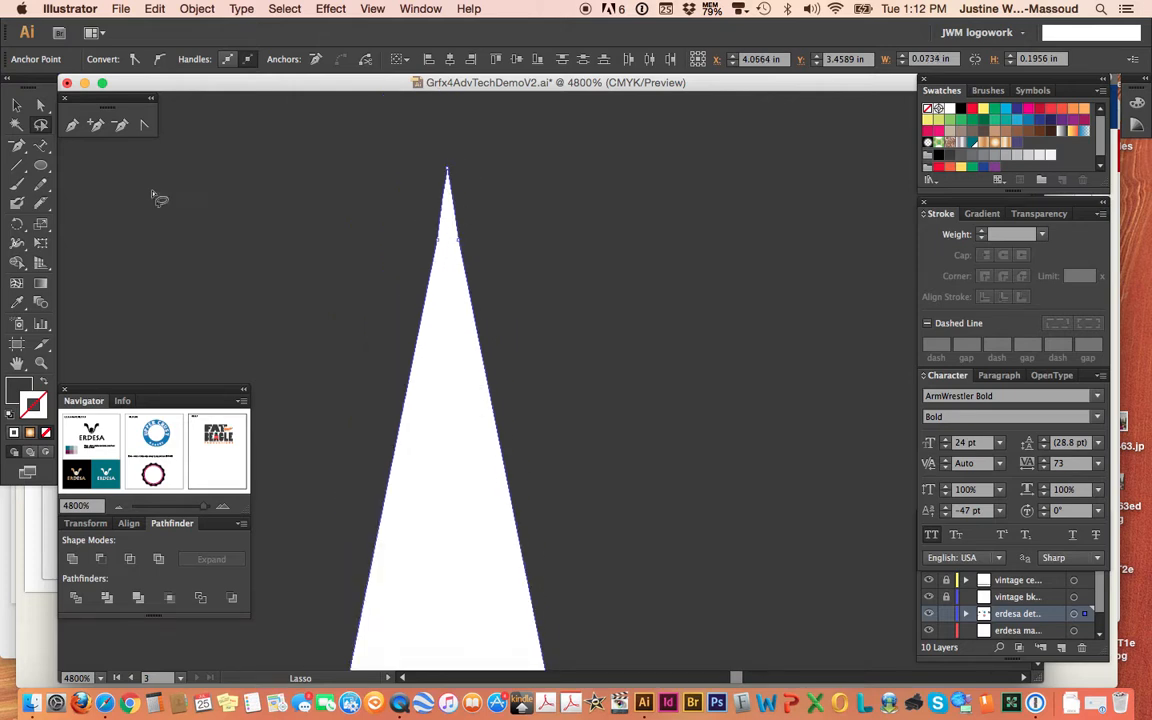
- Delete the extra anchor points on both sides near the tip of the A's counter and nudge its apex upward
left_click(118, 126)
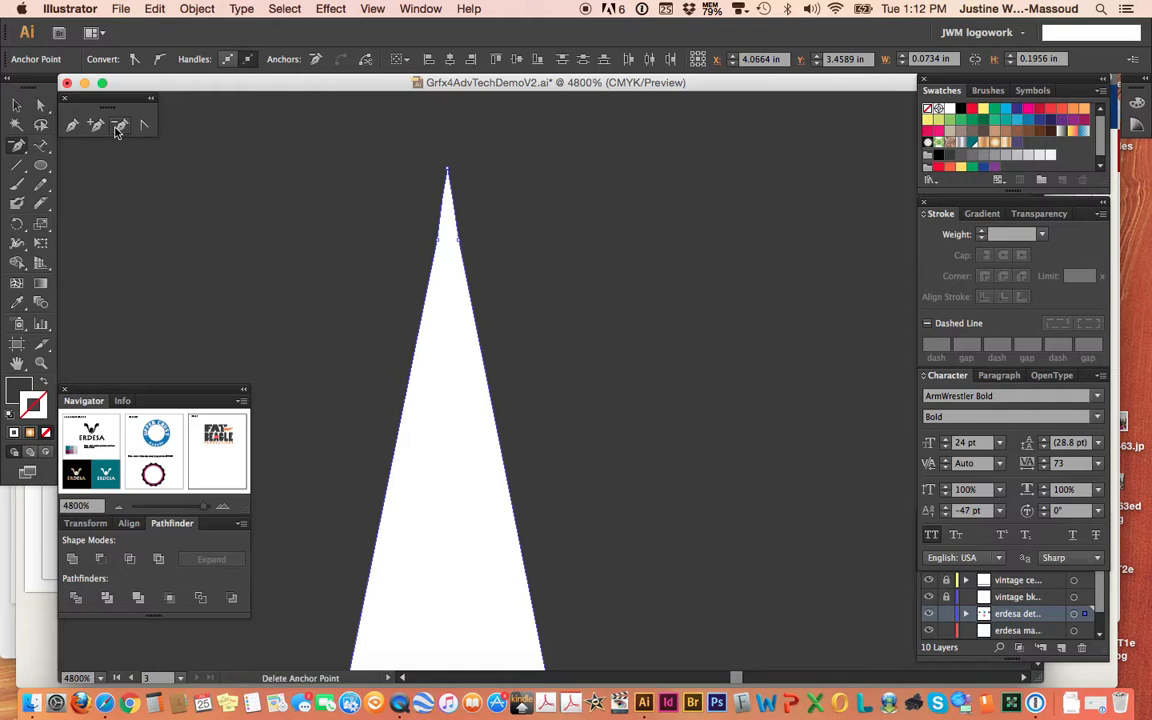
left_click(440, 247)
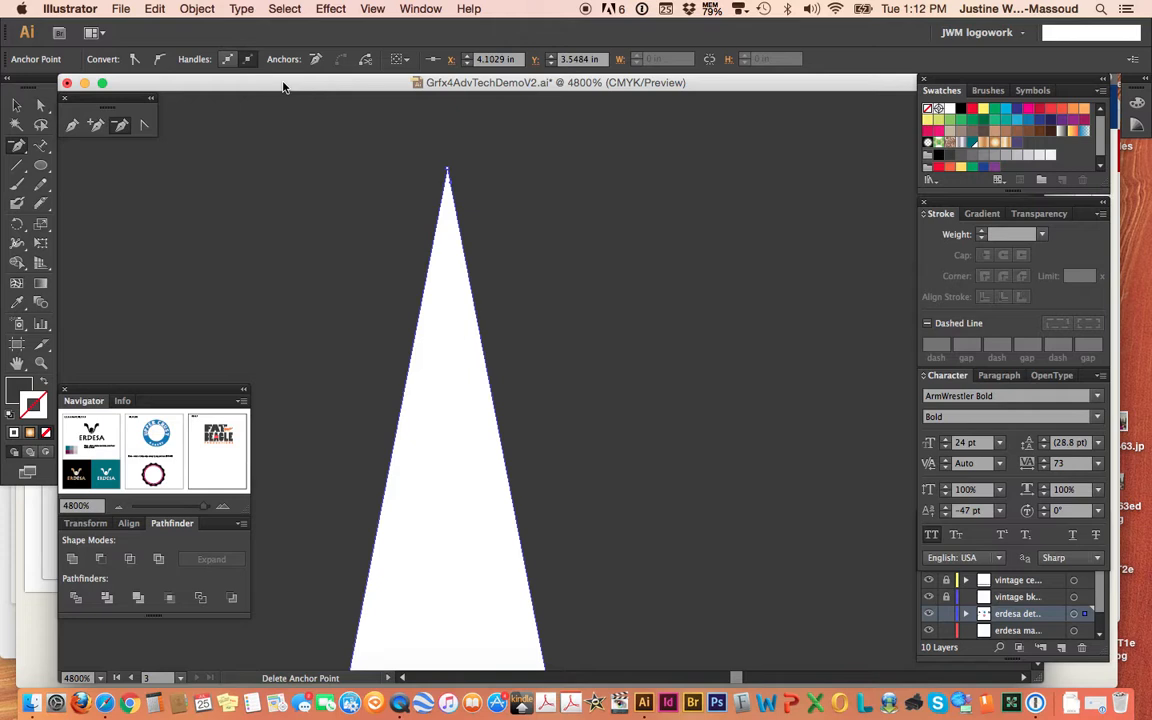
left_click(42, 107)
left_click(447, 171)
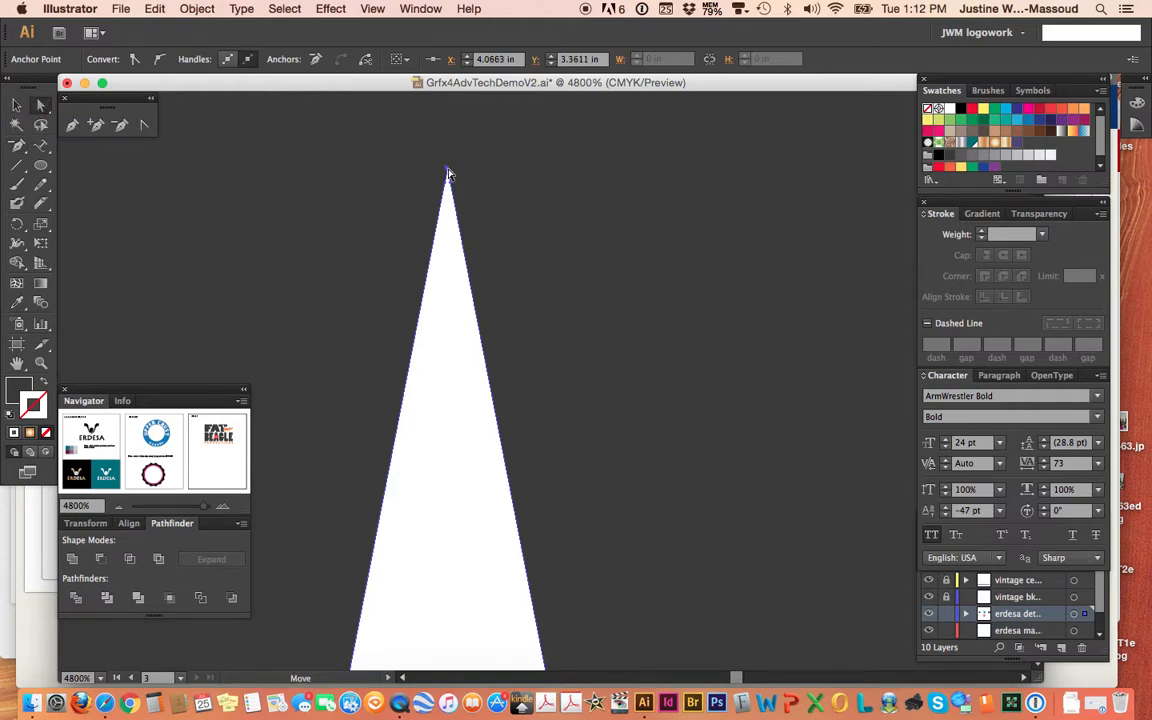
key("Up")
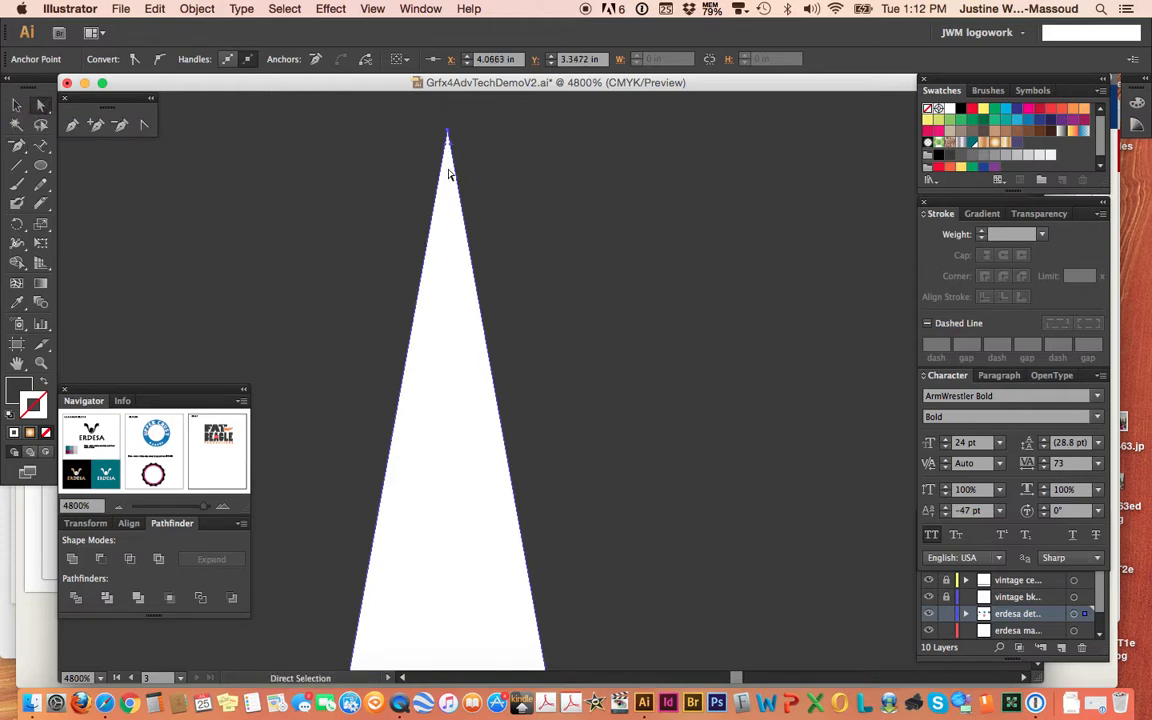
- Examine the reshaped A counter within the BEAGLE lettering, from an enlarged view out to the whole artboard
left_click(115, 509)
left_click(115, 509)
left_click(114, 509)
left_click(115, 509)
left_click(115, 509)
left_click(115, 509)
left_click(115, 509)
left_click(115, 508)
left_click(114, 509)
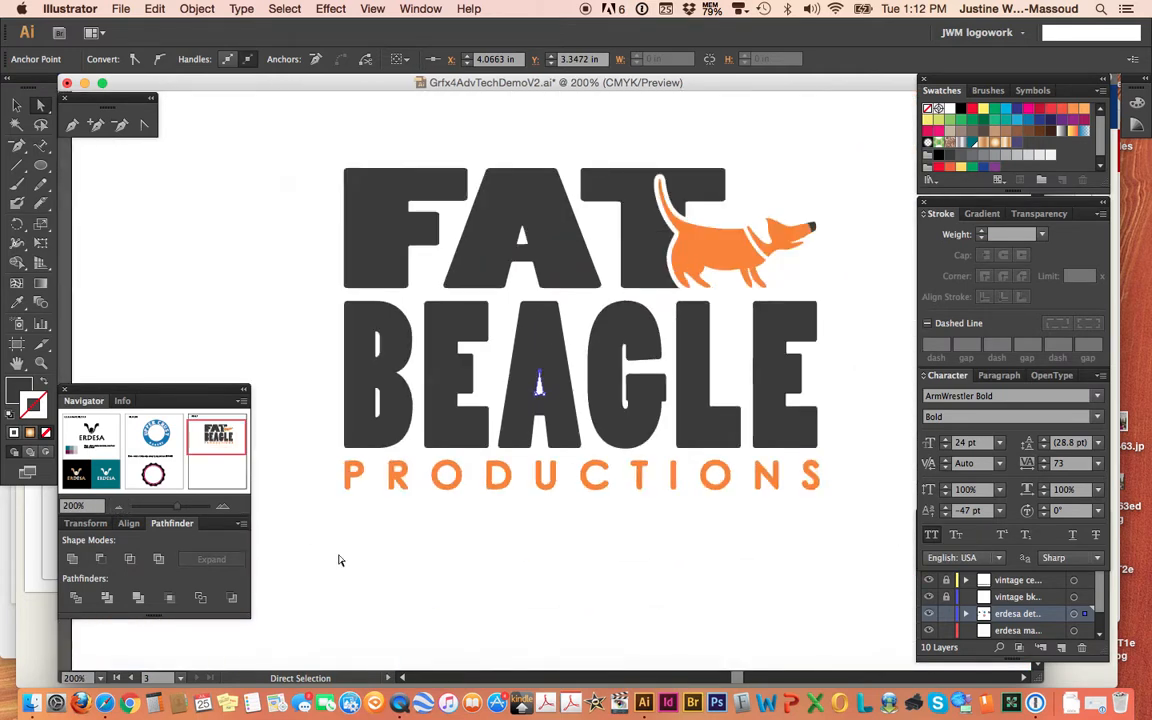
left_click(605, 593)
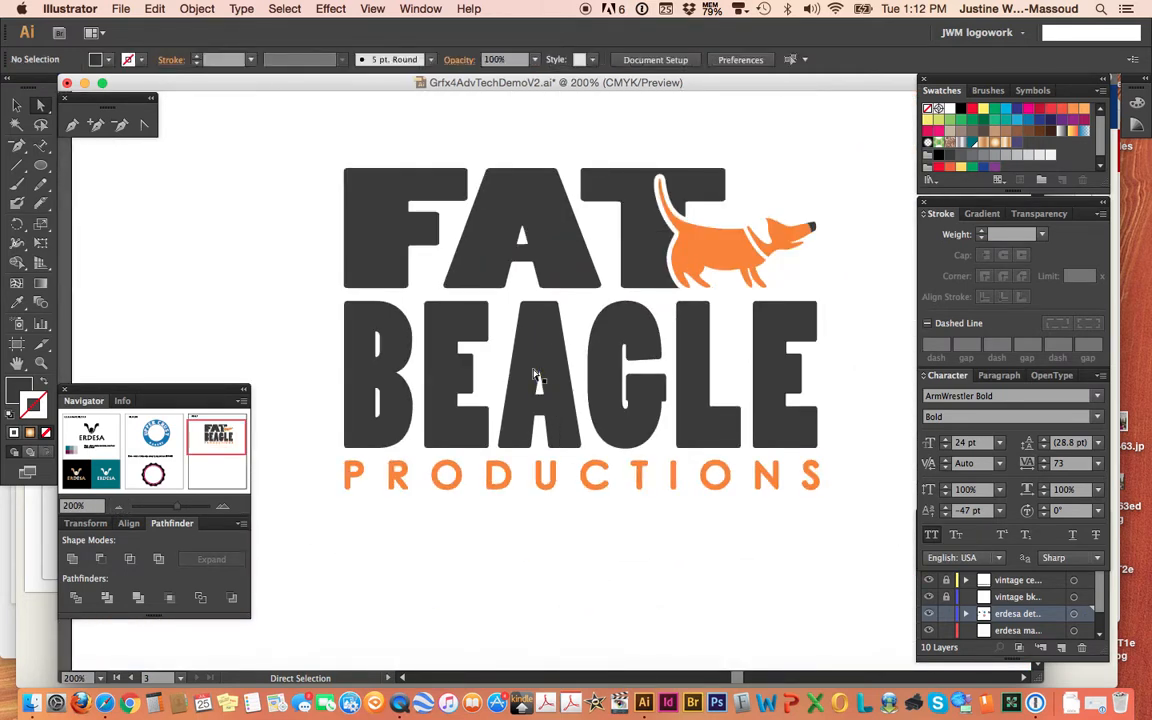
left_click(222, 506)
left_click(221, 505)
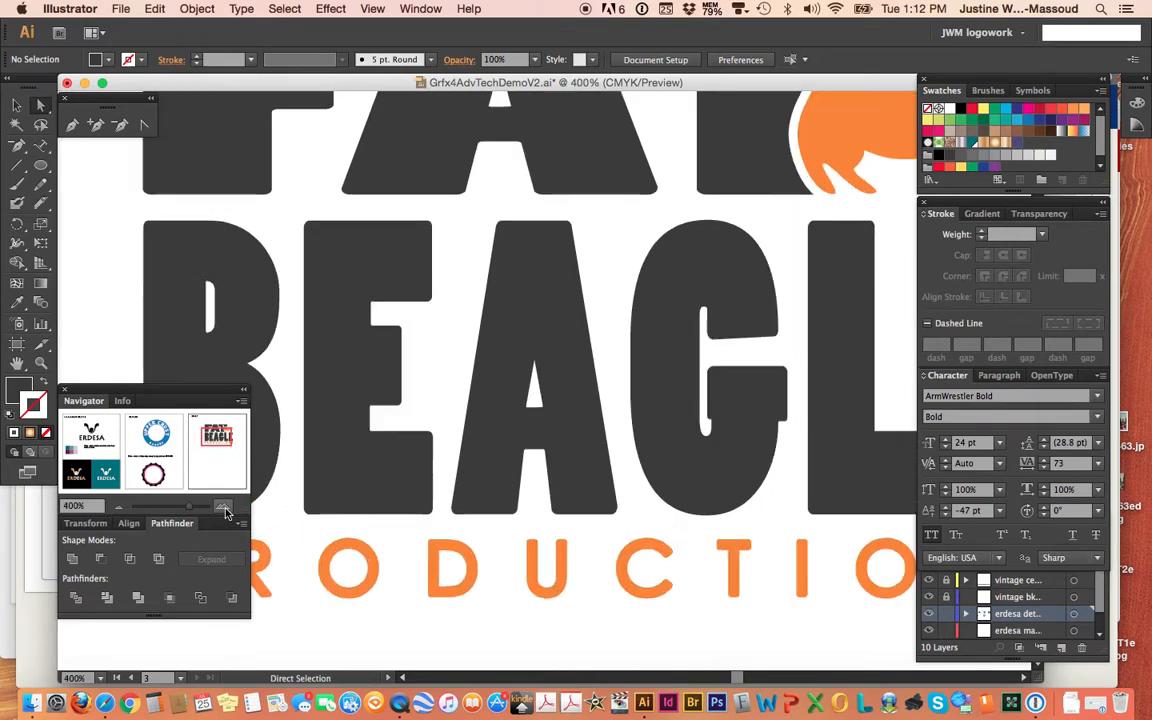
left_click(118, 509)
left_click(118, 508)
left_click(118, 509)
left_click(118, 508)
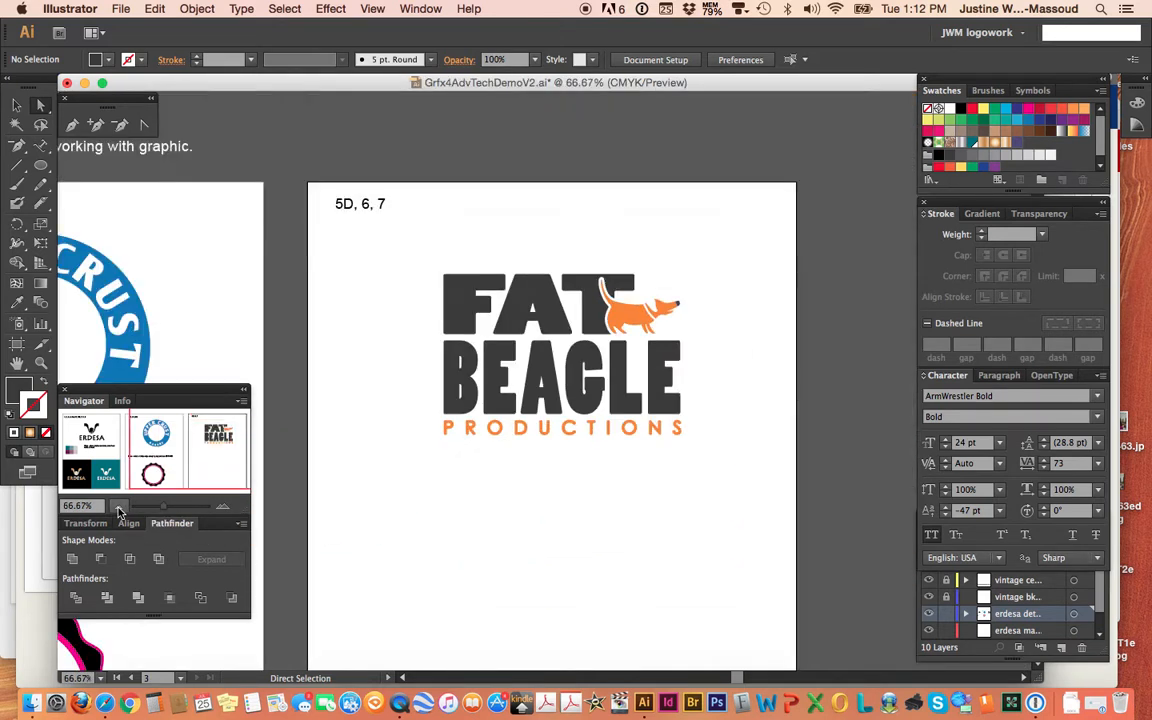
left_click(118, 509)
left_click(118, 509)
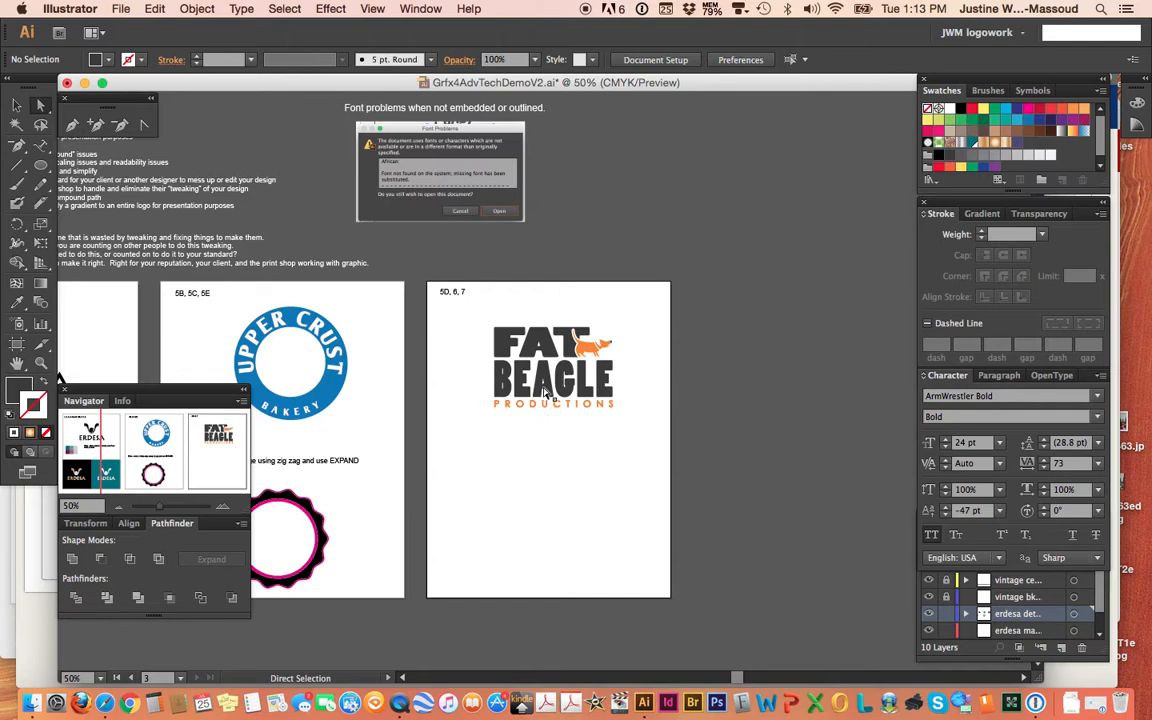
- Examine the F of FAT and the dog artwork overlapping the T up close
left_click(222, 510)
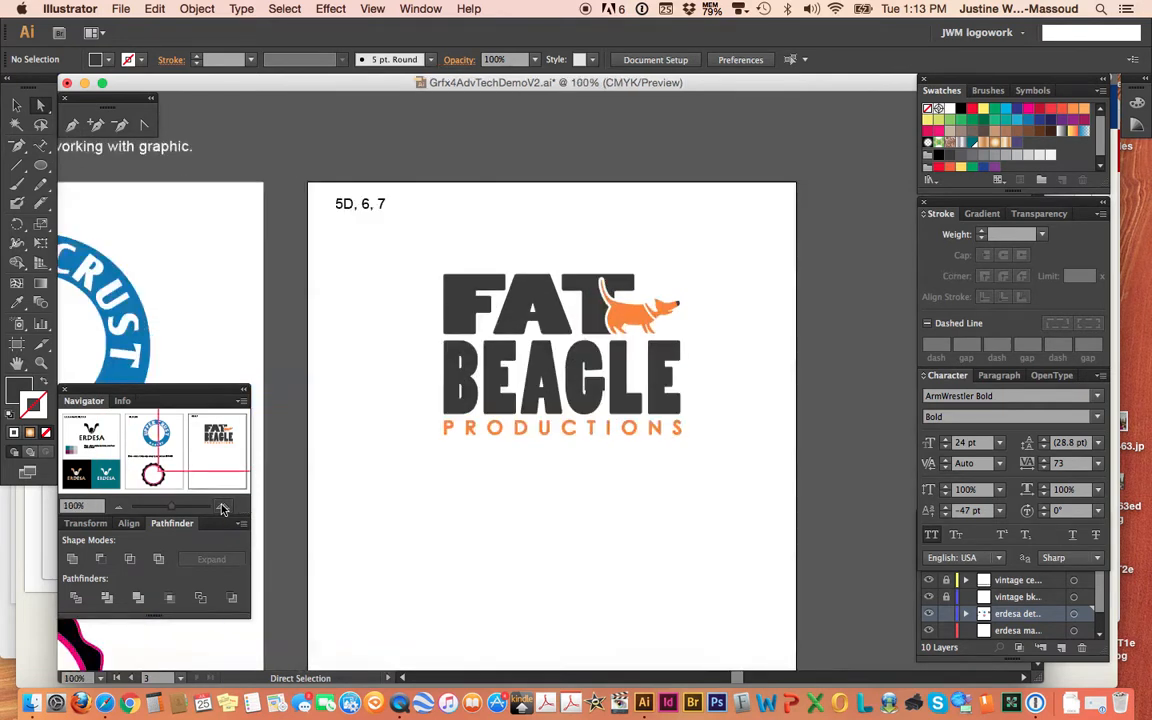
left_click(222, 510)
left_click(222, 510)
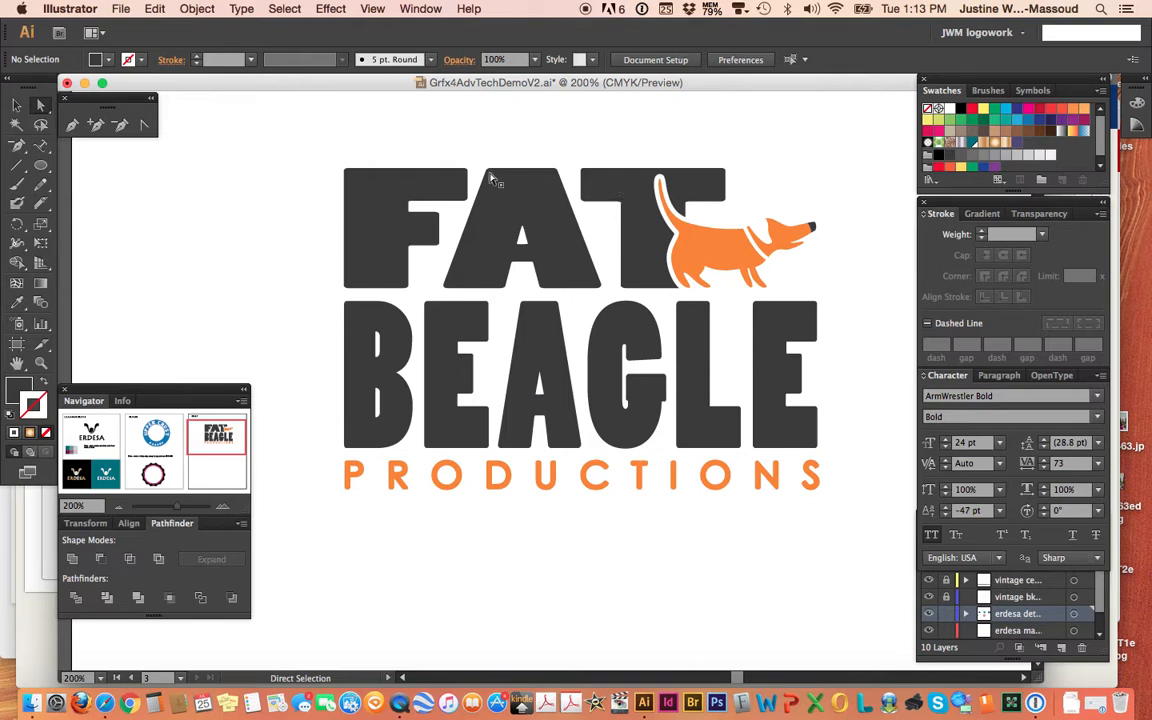
left_click(345, 165)
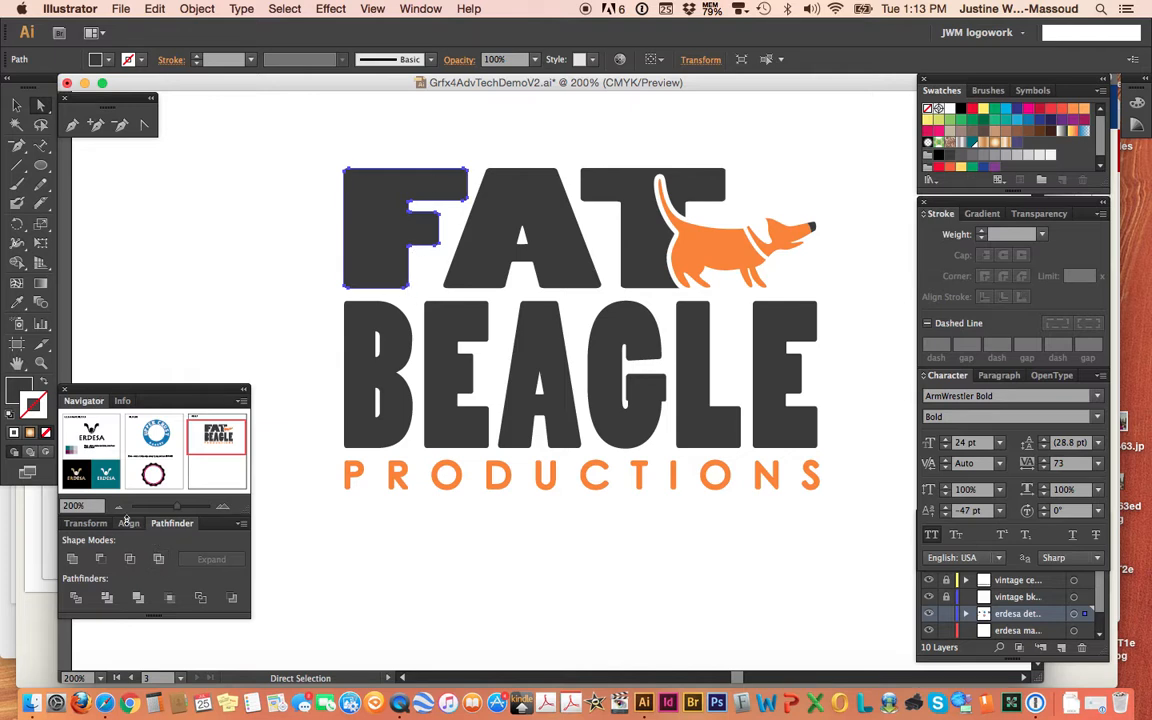
left_click(223, 508)
left_click(224, 509)
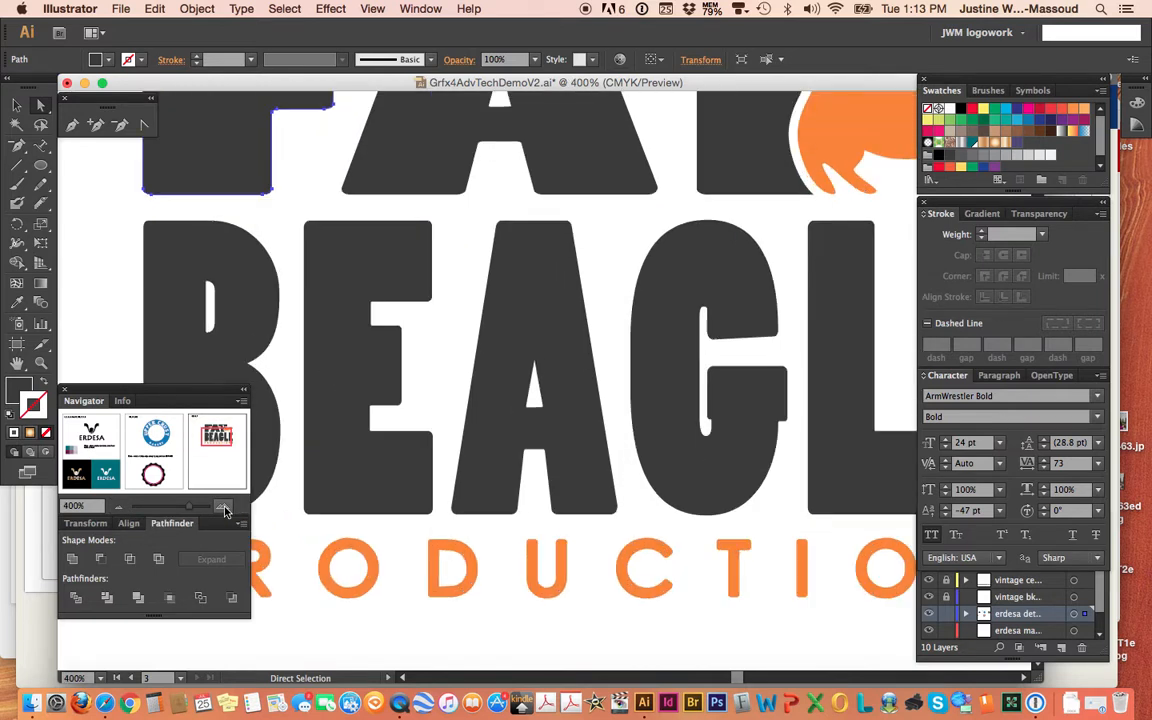
scroll(635, 354, "up", 5)
scroll(635, 355, "right", 5)
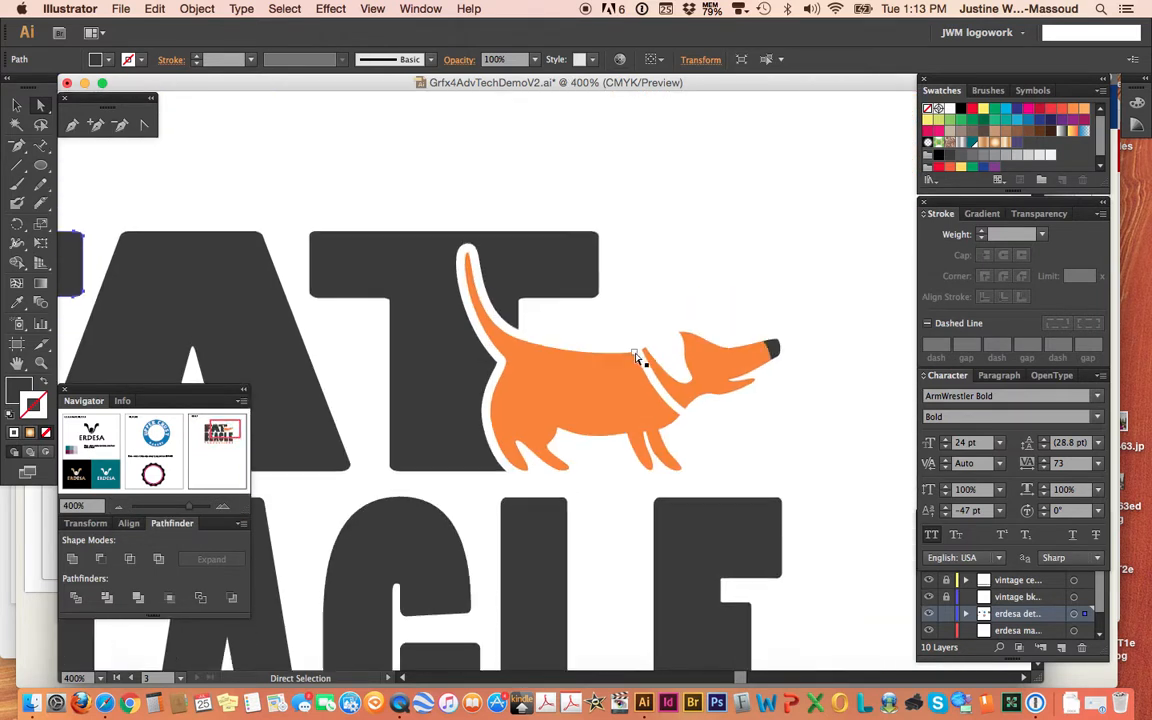
left_click(731, 282)
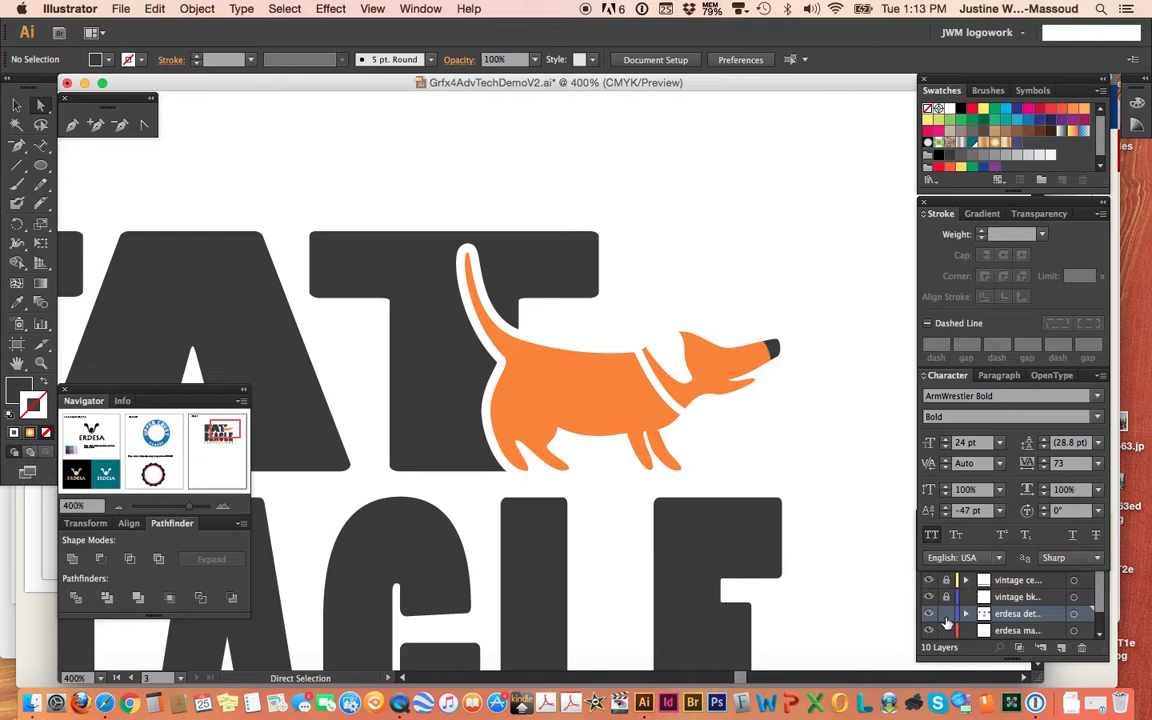
- Lock the erdesa, background and bakery layers, leaving the two Fat Beagle layers editable
left_click(946, 615)
left_click(947, 630)
scroll(967, 604, "down", 1)
scroll(966, 606, "down", 1)
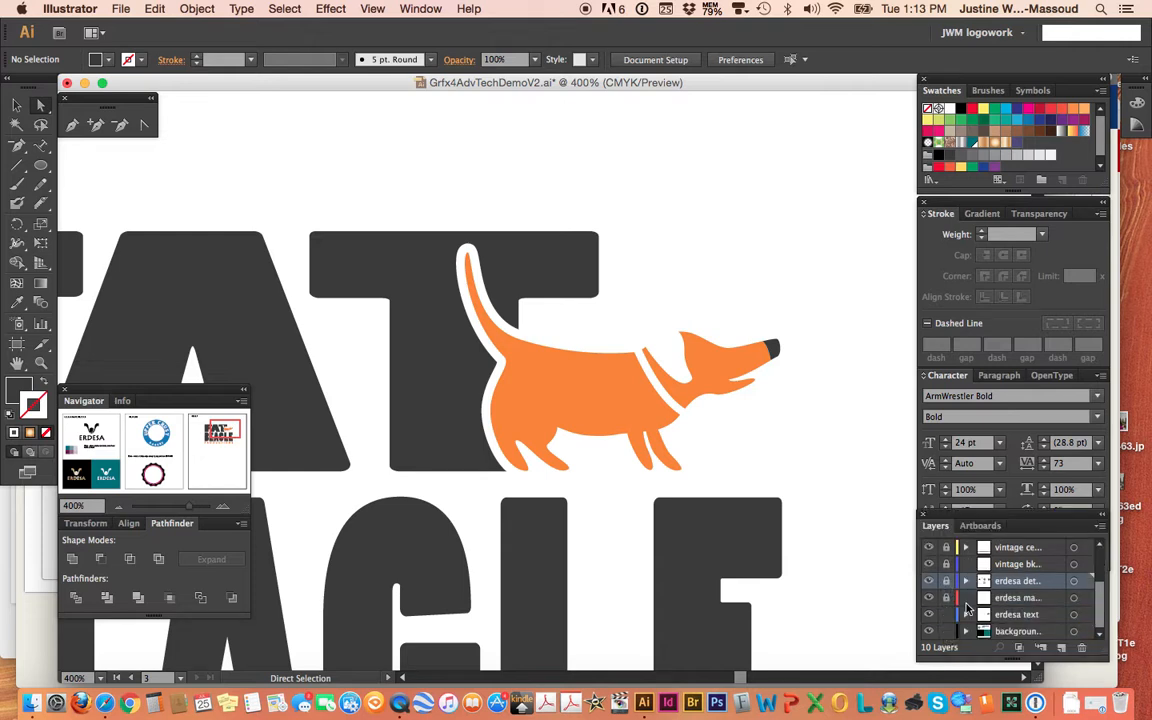
left_click(945, 615)
left_click(948, 631)
scroll(951, 620, "up", 4)
left_click(947, 580)
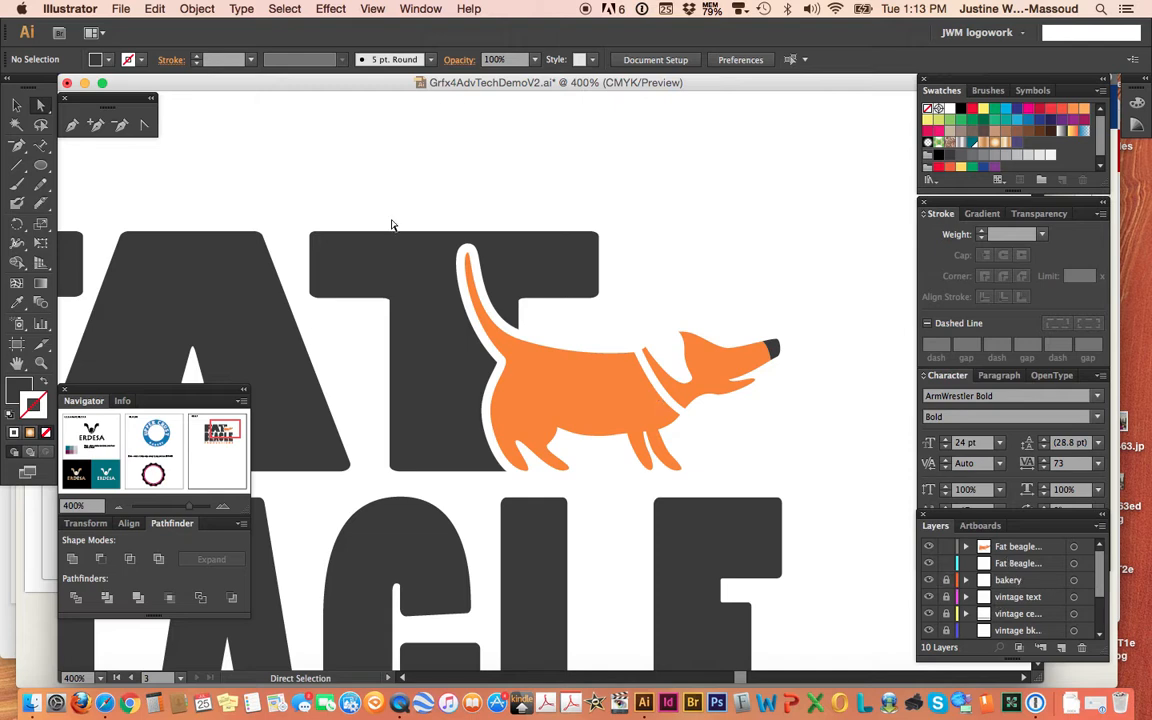
- Unlock the bakery, vintage, erdesa and background layers
left_click(16, 104)
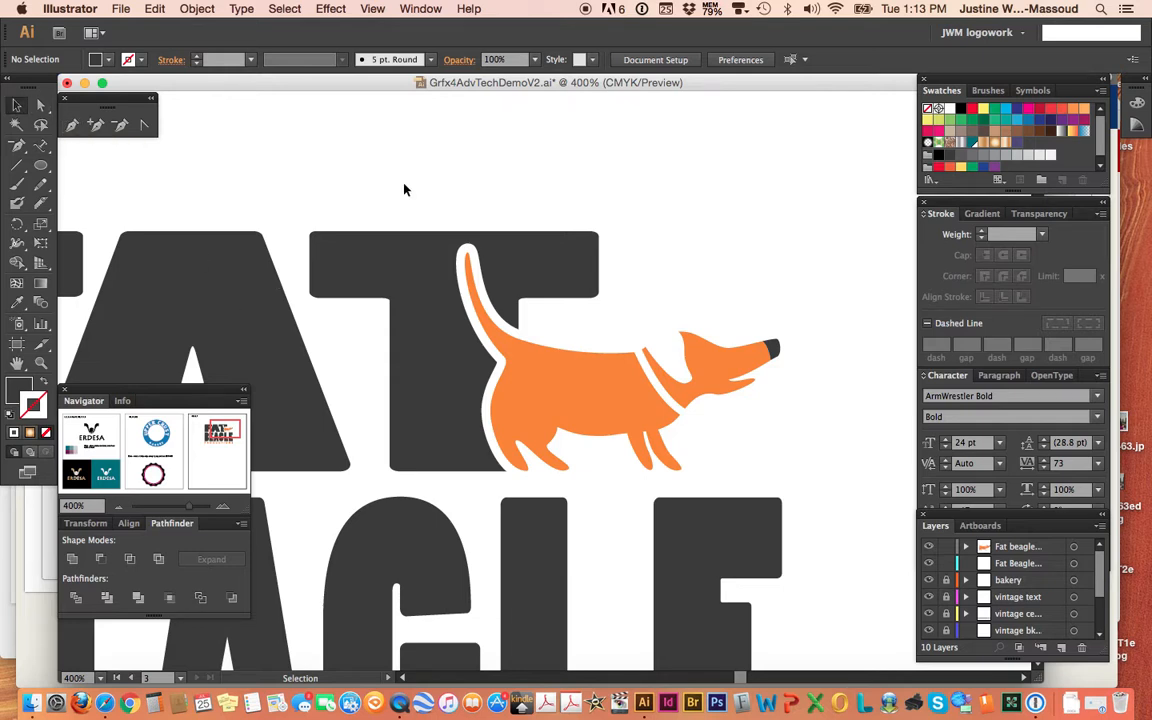
key("super+minus")
key("super+minus")
key("super+minus")
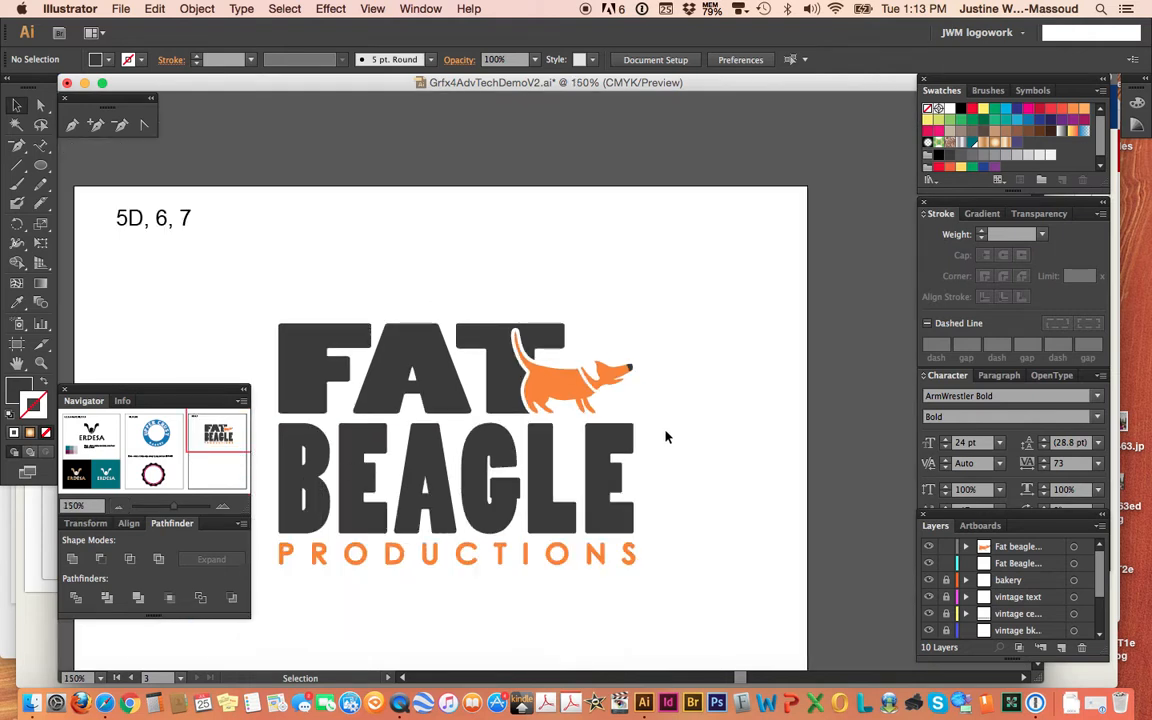
left_click(946, 580)
left_click(946, 597)
left_click(946, 613)
left_click(945, 630)
scroll(963, 583, "down", 3)
left_click(946, 581)
left_click(946, 597)
left_click(945, 614)
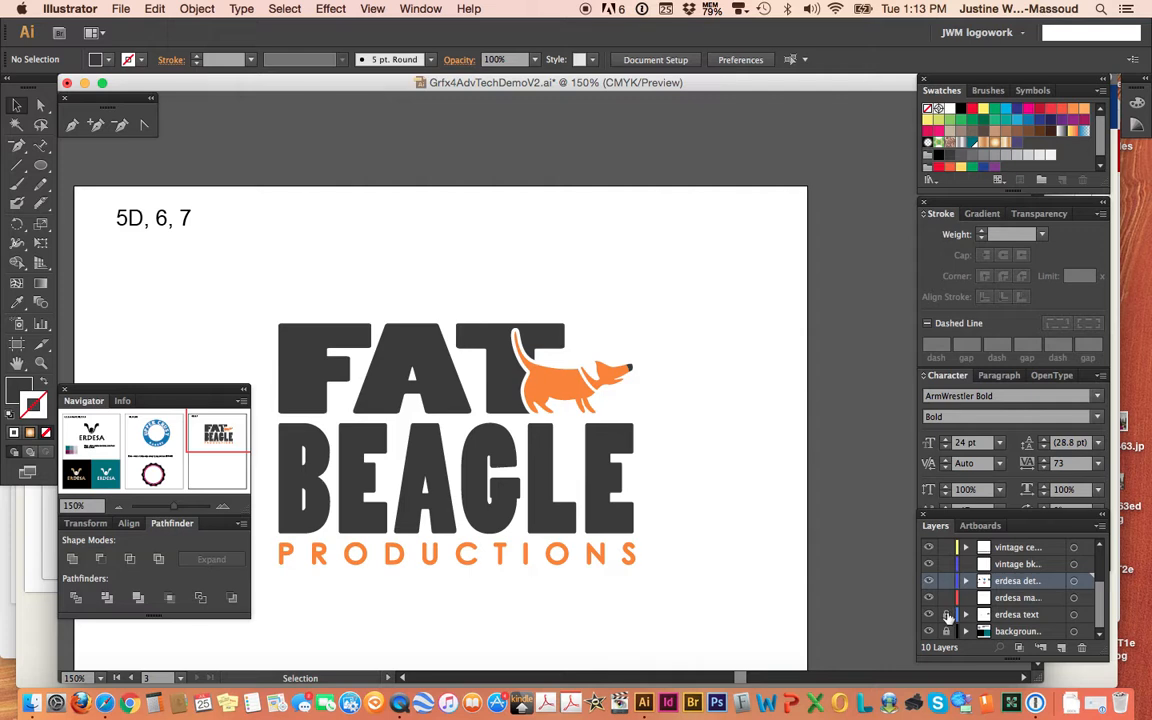
- Check which layer holds the final E, and cut and paste the whole logo onto the second Fat Beagle layer
left_click(613, 512)
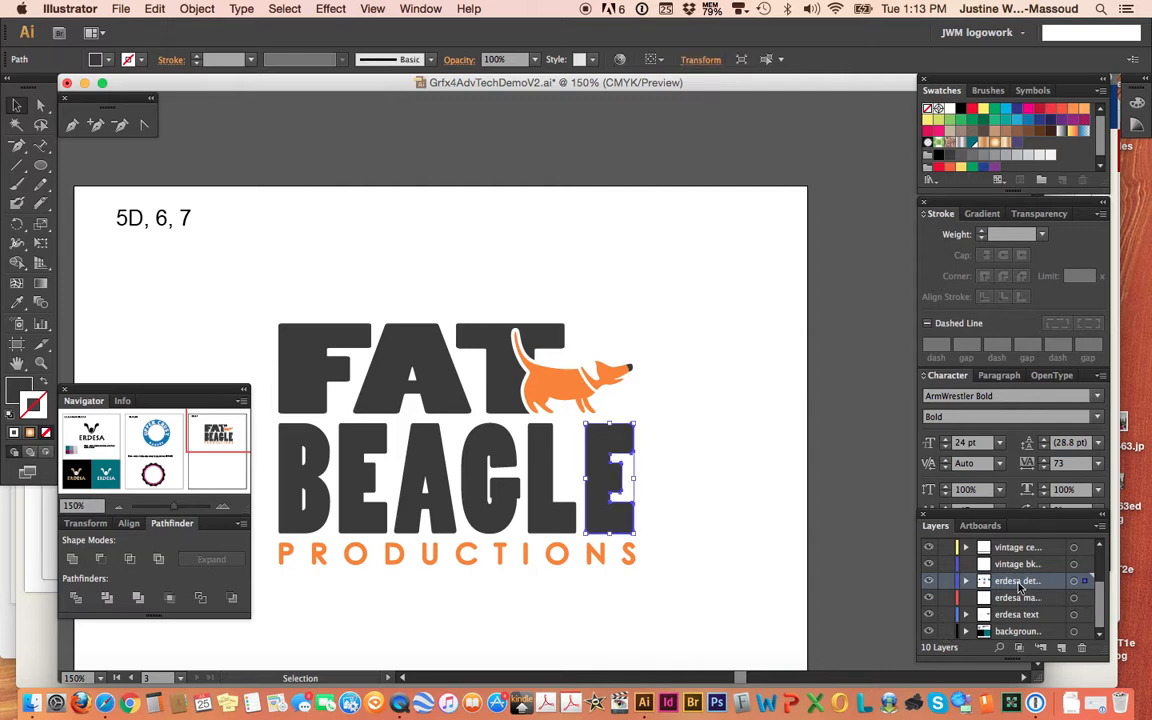
left_click(645, 553)
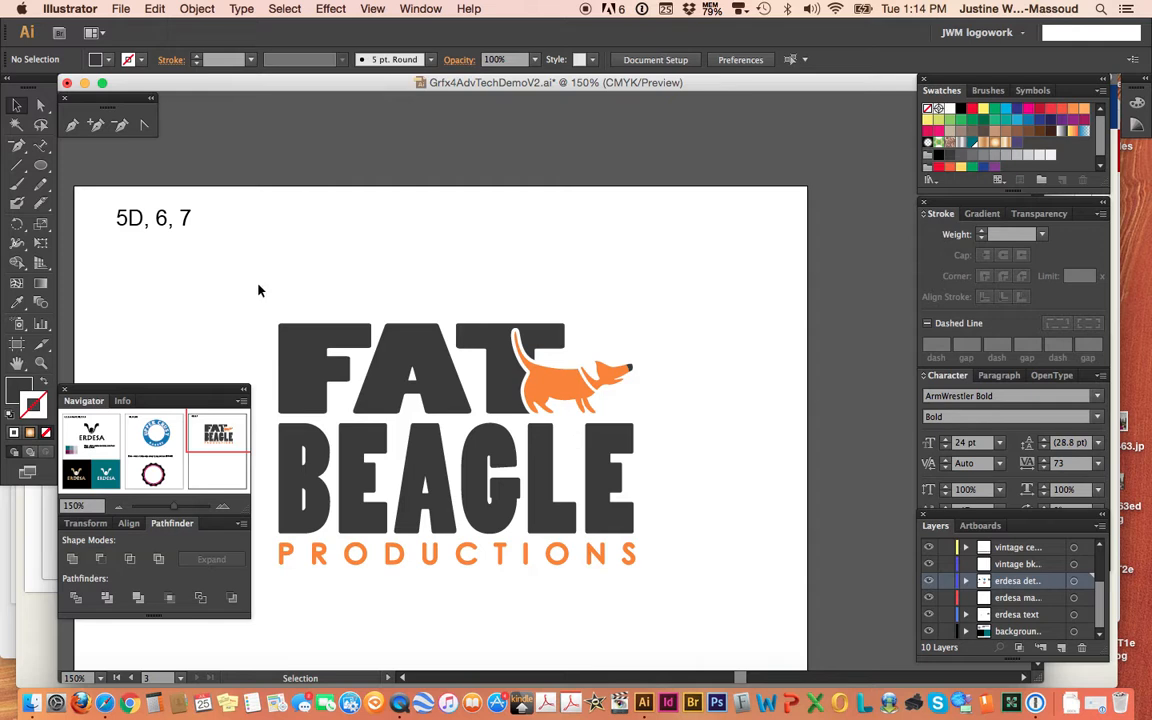
key("a")
left_click_drag(231, 283, 722, 630)
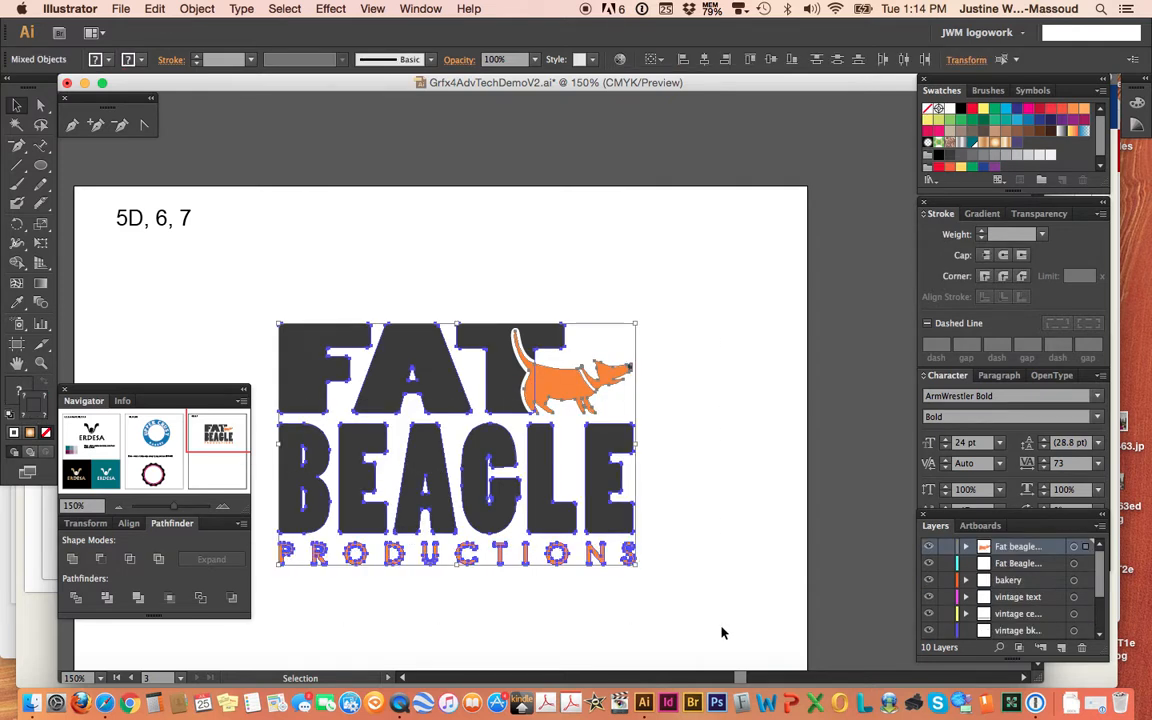
key("Delete")
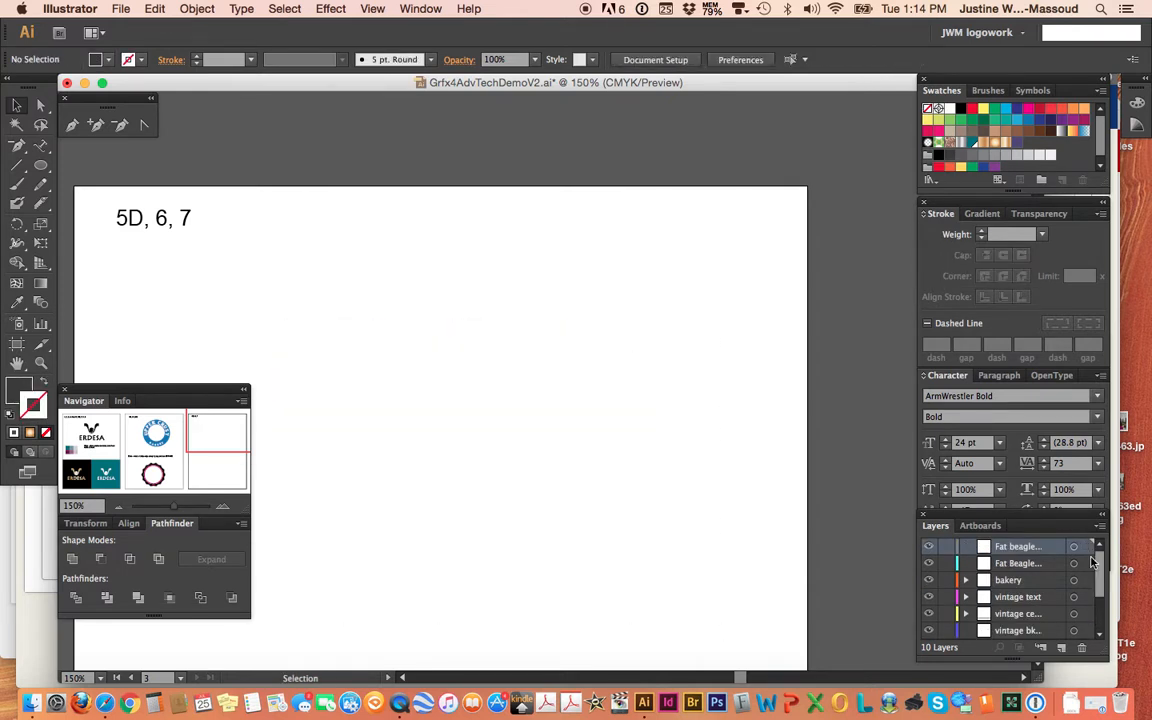
left_click(1037, 565)
key("super+z")
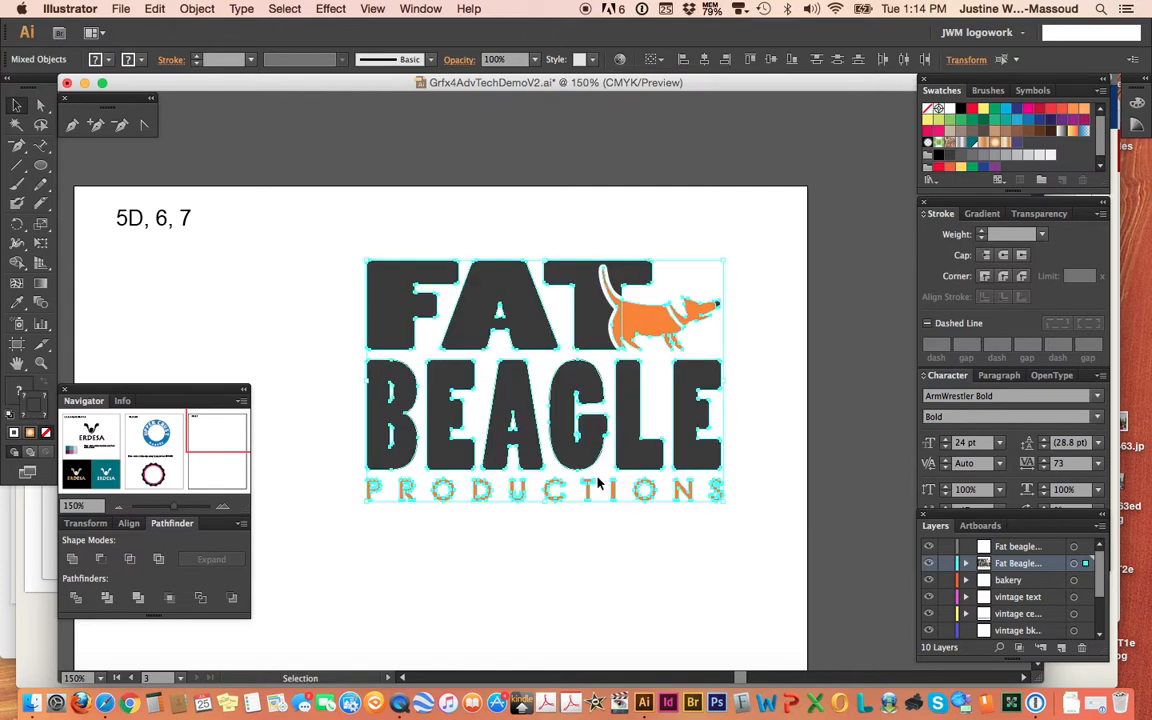
left_click(745, 216)
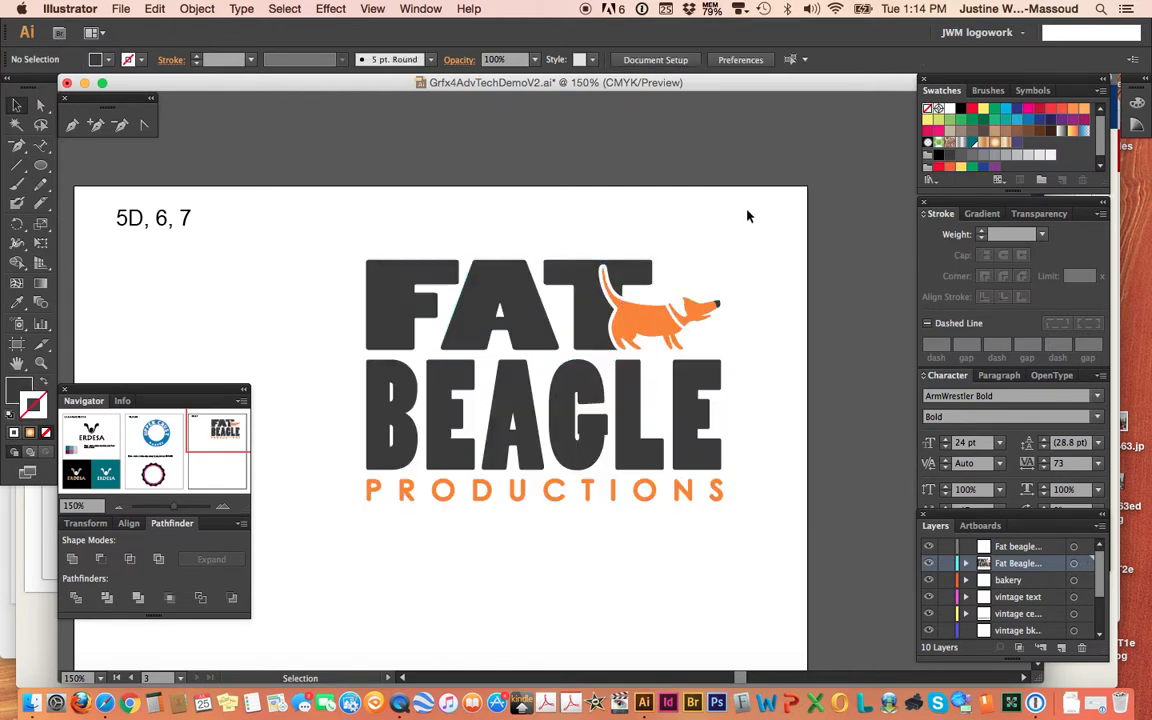
- Cut the dog artwork from the logo and paste it onto the topmost Fat Beagle layer
left_click(597, 262)
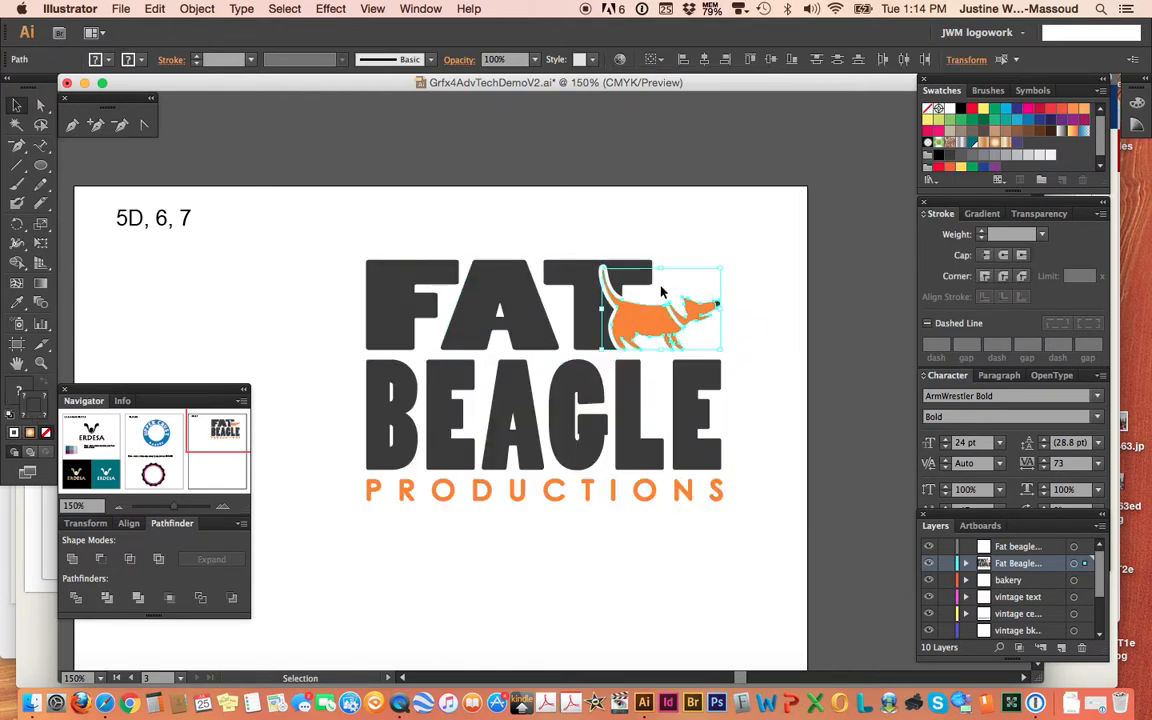
key("a")
key("Delete")
key("v")
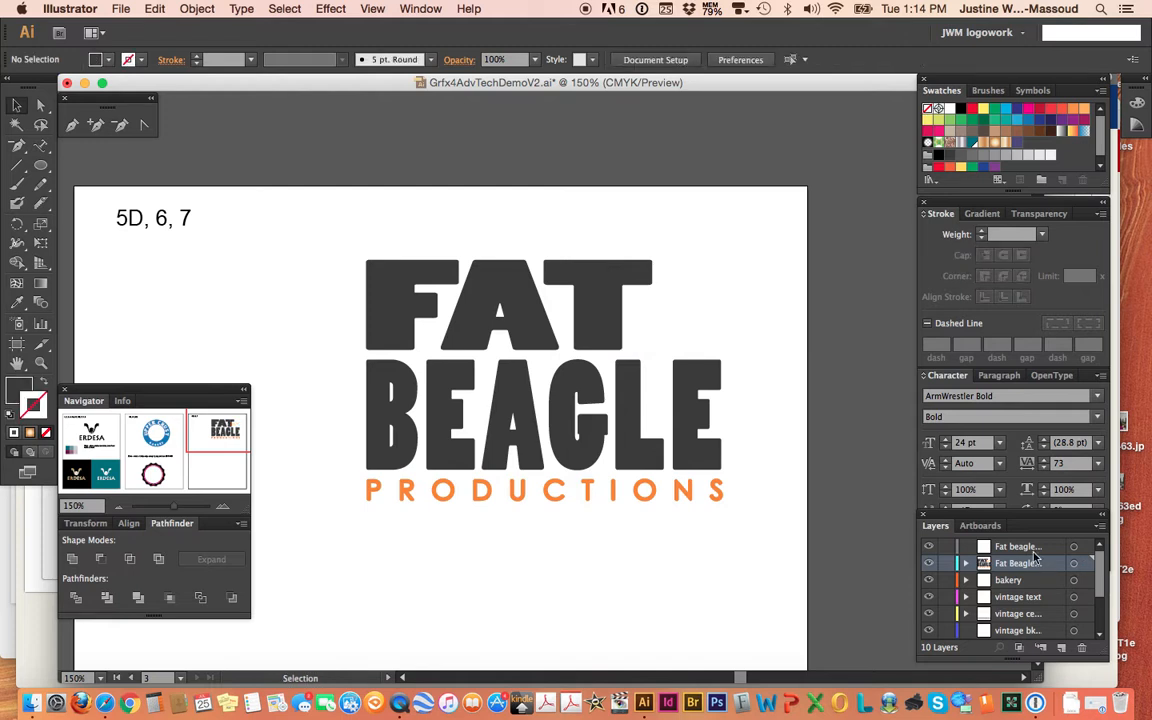
key("ctrl+z")
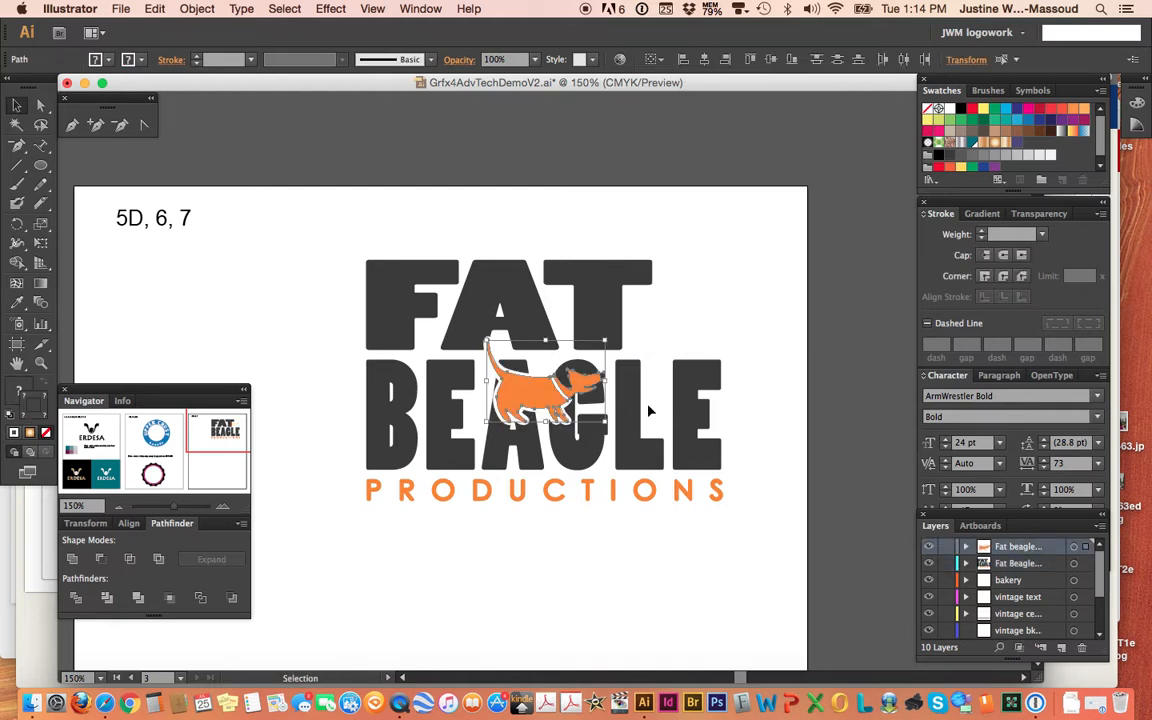
- Reposition the dog over the T of FAT and nudge it slightly downward
left_click_drag(547, 388, 651, 325)
left_click(223, 507)
left_click(223, 507)
left_click(223, 506)
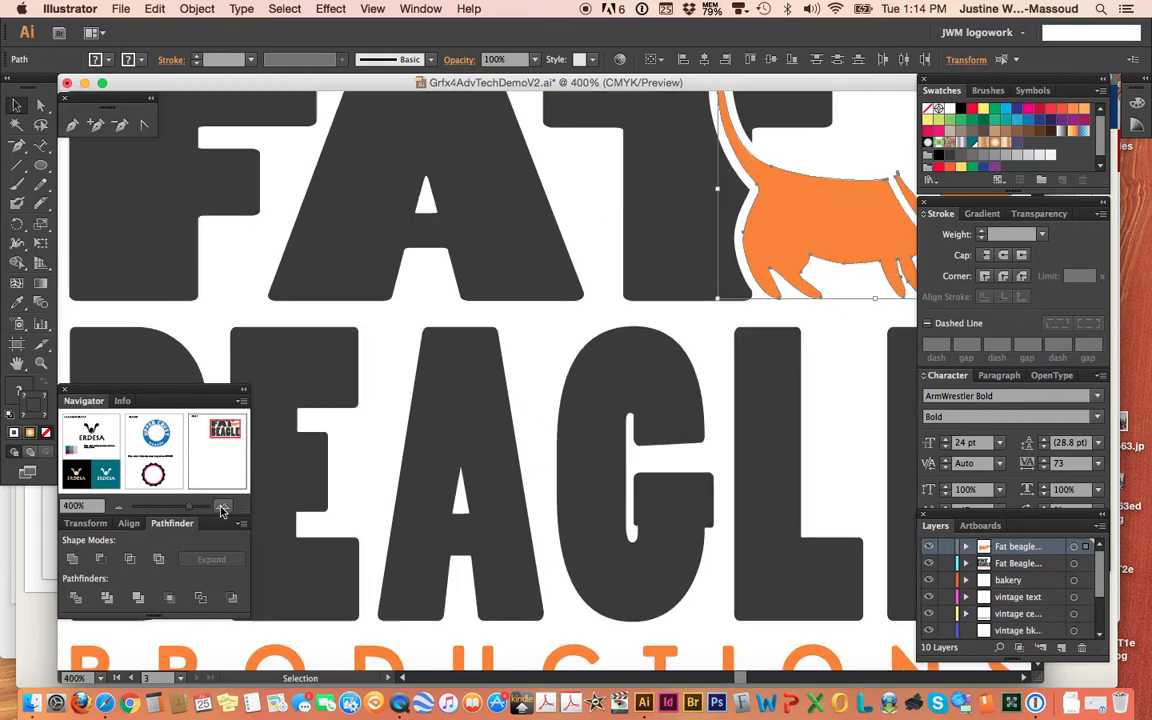
scroll(440, 327, "right", 5)
scroll(439, 327, "up", 1)
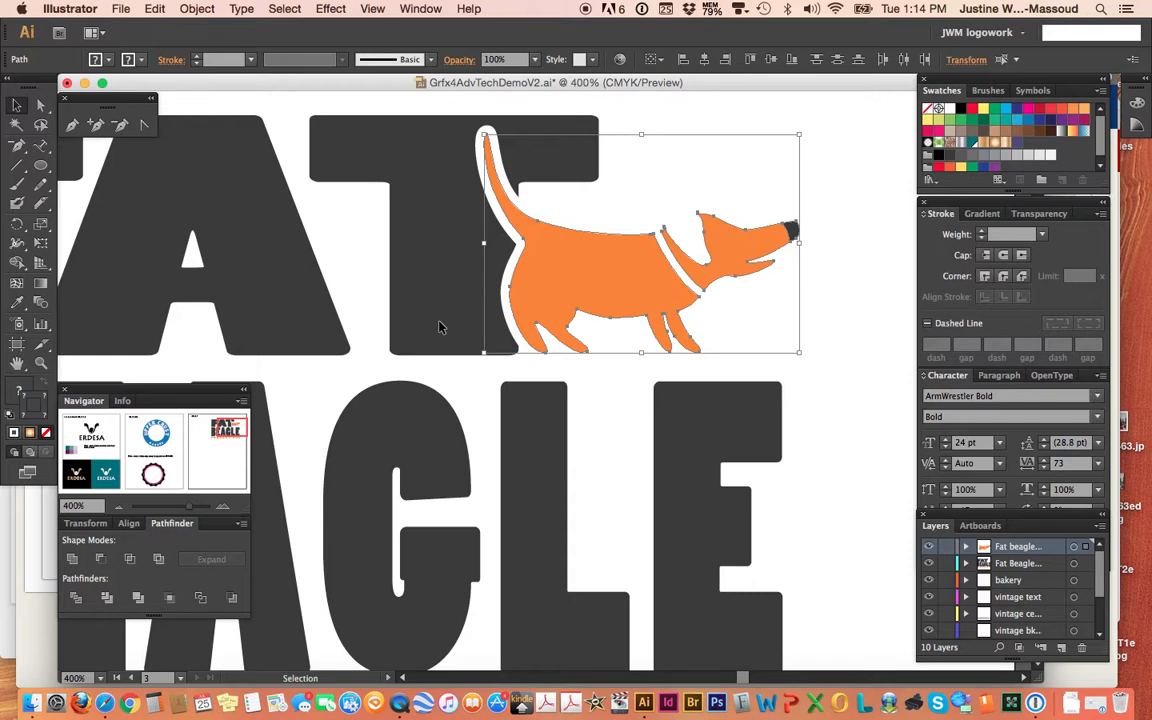
key("Down")
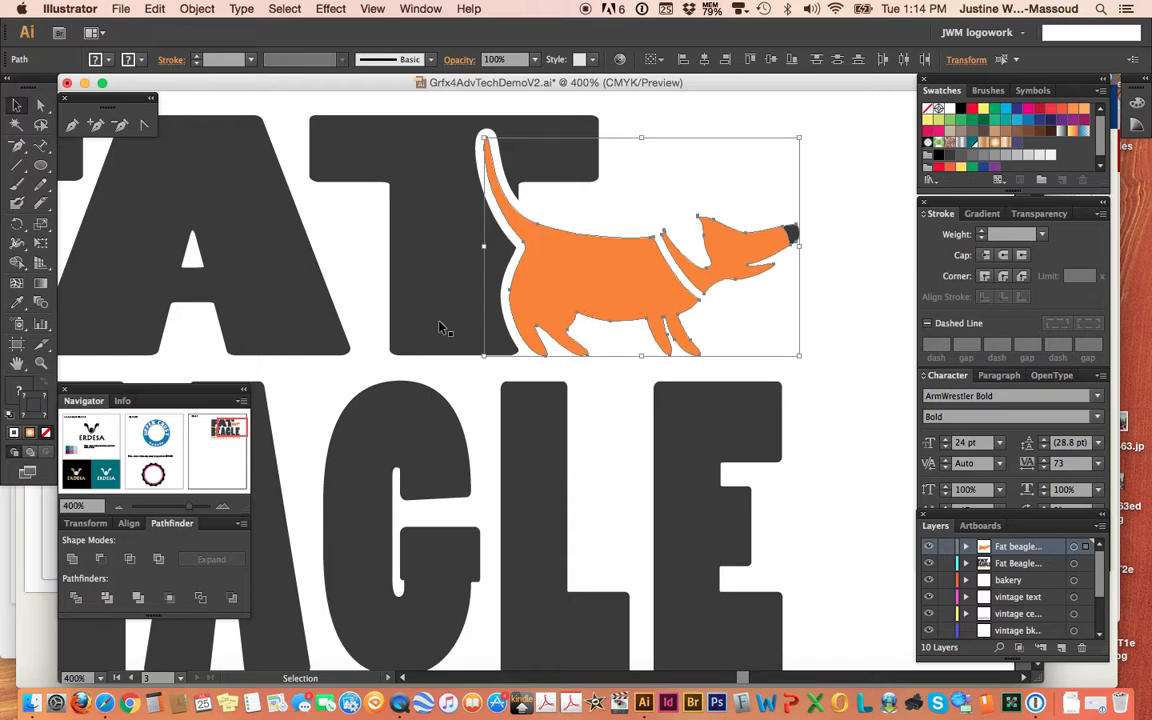
- Fine-tune the dog's height at high magnification so its feet sit on the baseline of the FAT letters, and deselect it
left_click(222, 507)
left_click(222, 507)
left_click(222, 508)
left_click(222, 507)
left_click_drag(509, 231, 508, 227)
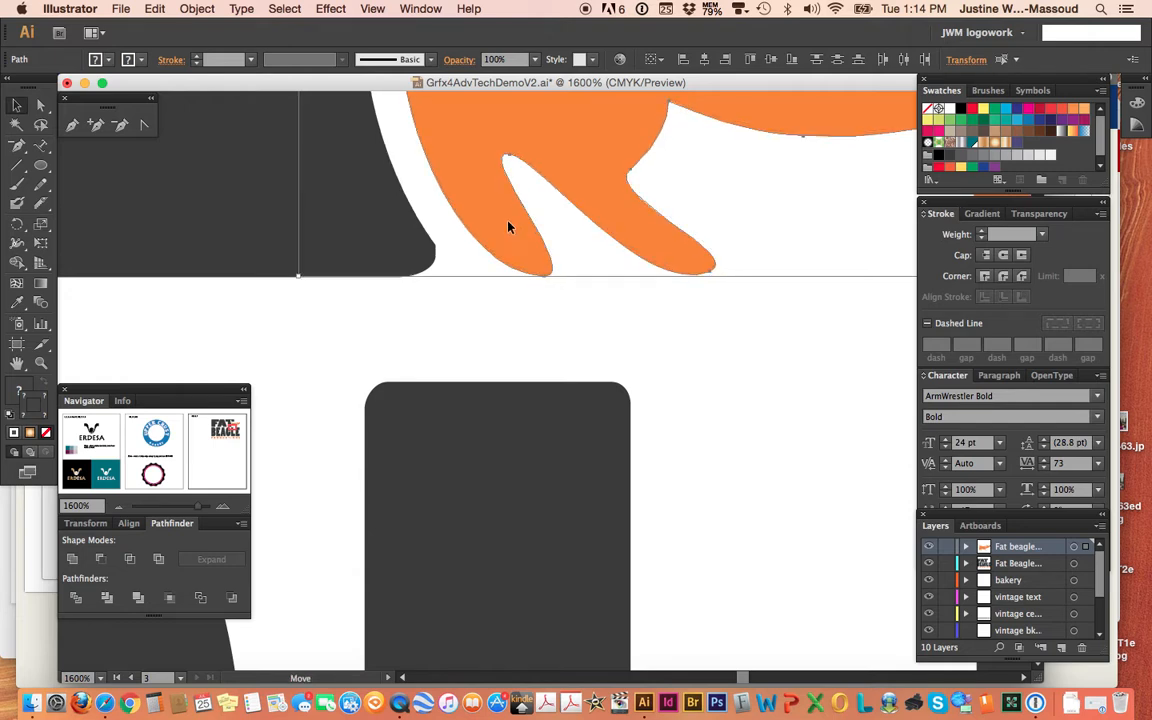
left_click(117, 506)
left_click(117, 507)
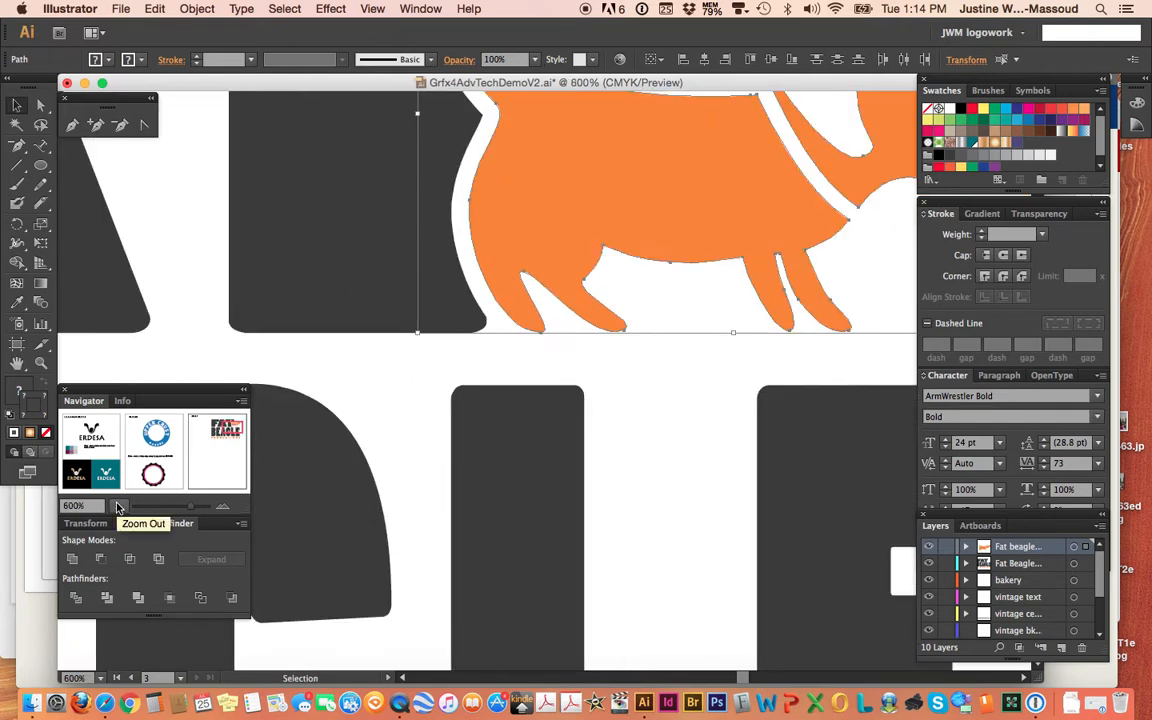
left_click(117, 507)
left_click(117, 507)
left_click(117, 506)
left_click(117, 507)
left_click(595, 238)
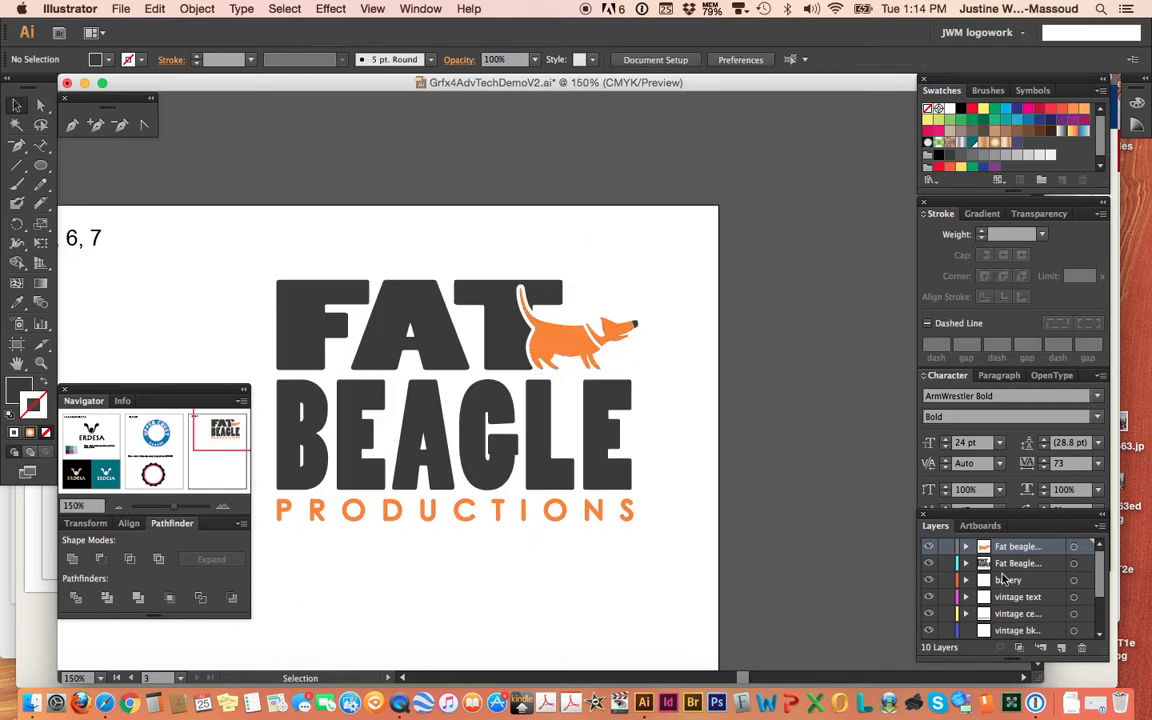
- Lock every layer below the two Fat Beagle layers, from bakery down to the background layer
left_click(945, 580)
left_click(945, 597)
left_click(946, 614)
left_click(945, 629)
scroll(946, 600, "down", 3)
left_click(946, 580)
left_click(946, 598)
left_click(945, 615)
left_click(946, 631)
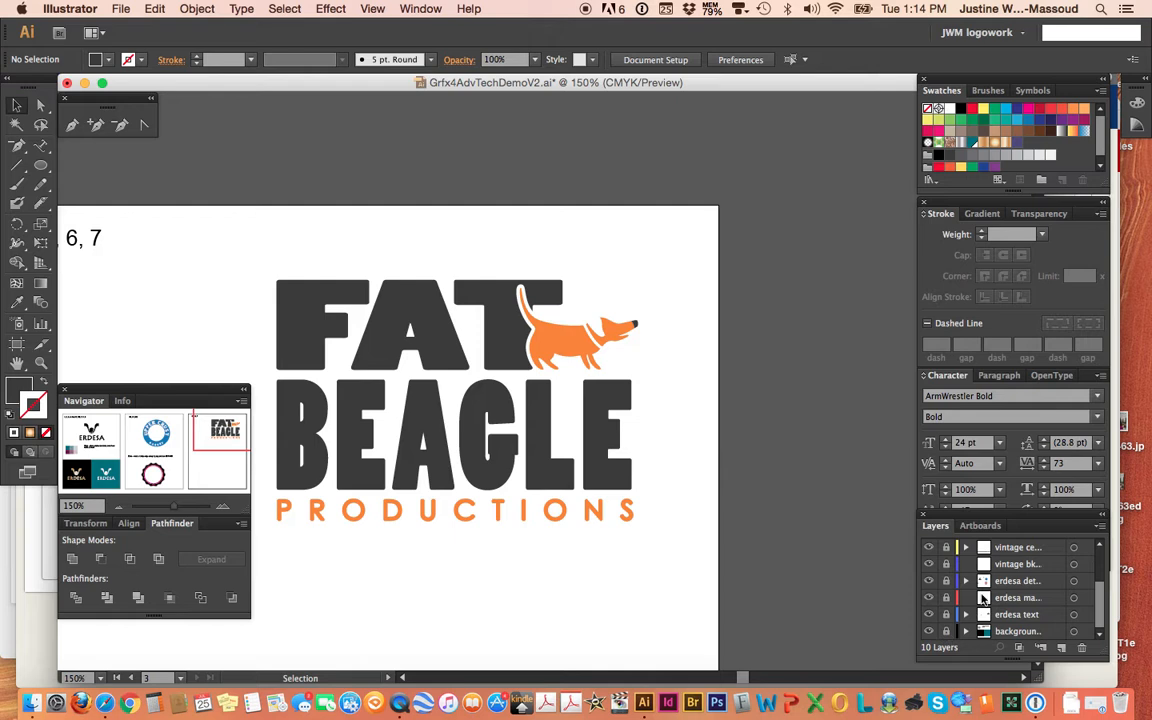
scroll(985, 592, "up", 3)
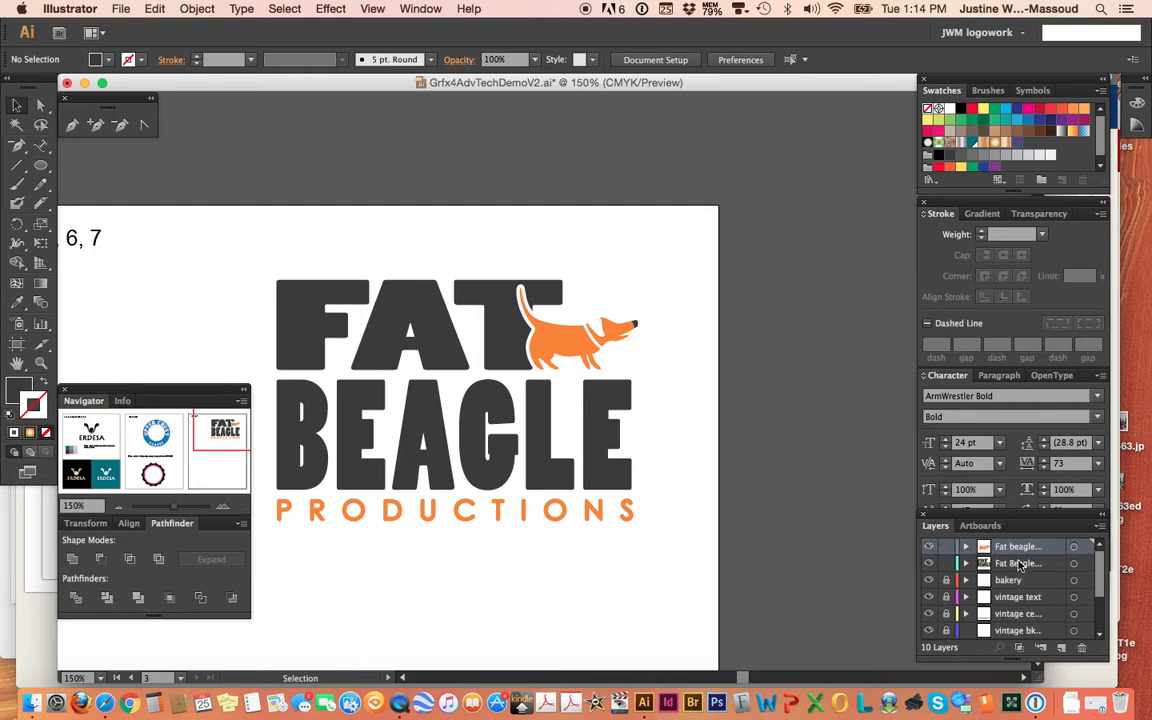
- Check the artwork on each of the two Fat Beagle layers, and lock the layer holding the lettering
left_click(1074, 564)
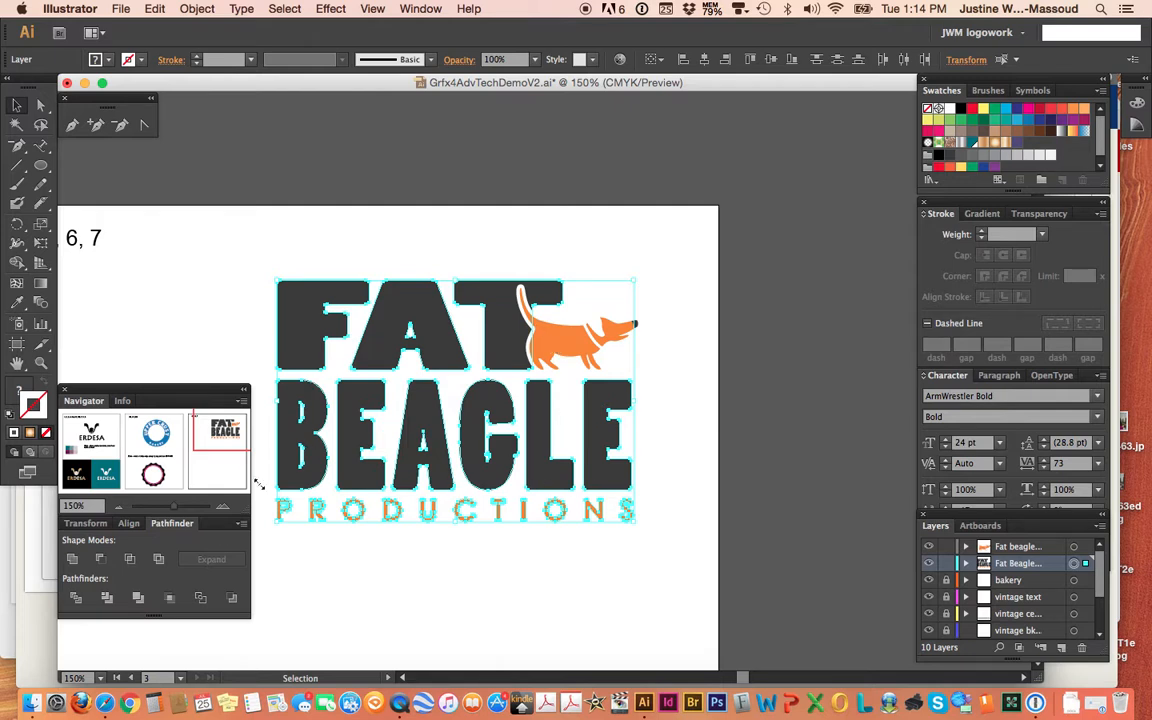
key("super+equal")
key("super+equal")
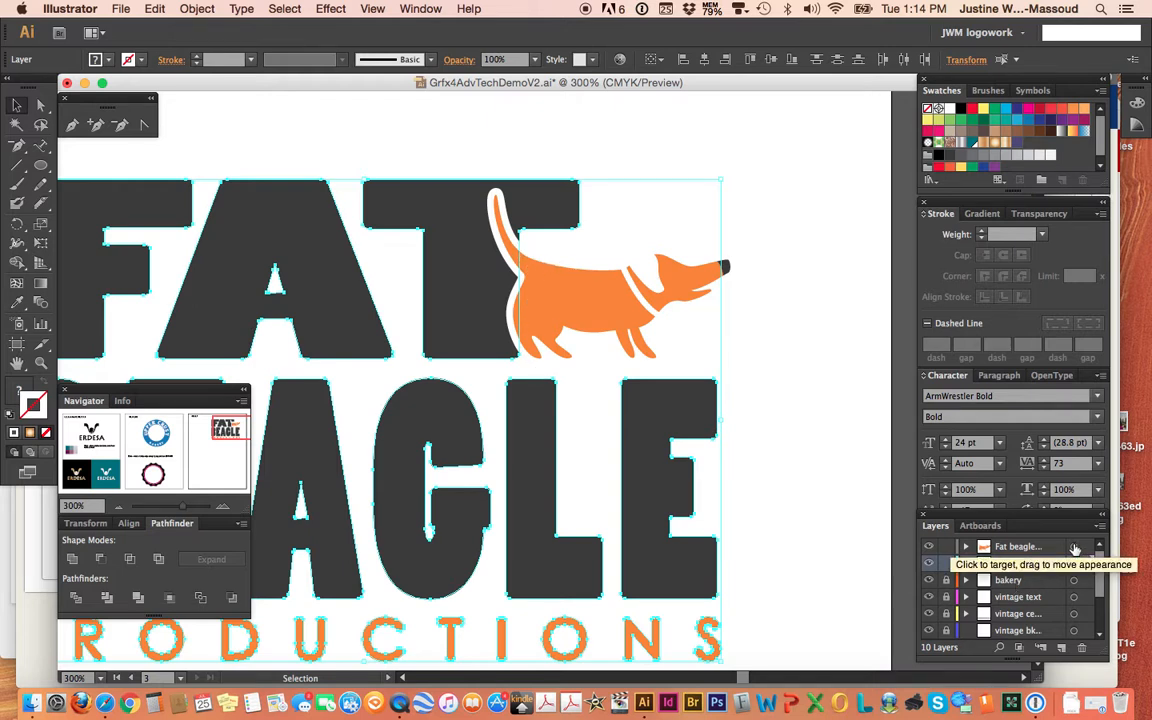
left_click(1075, 547)
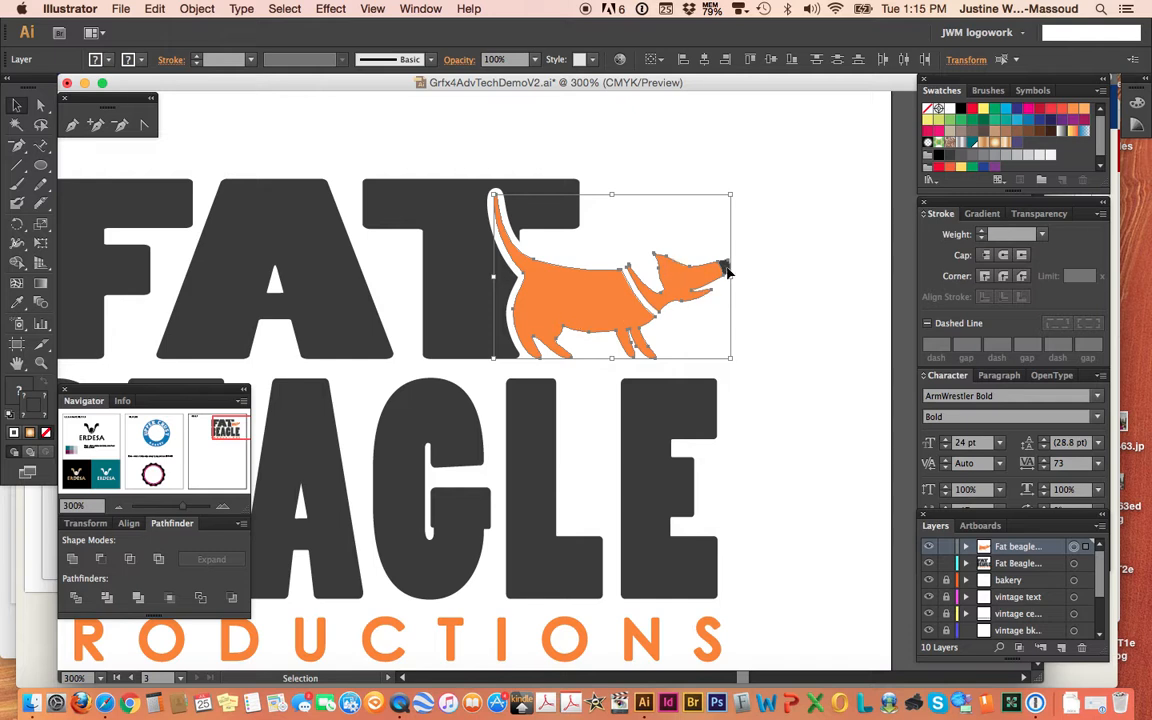
left_click(770, 444)
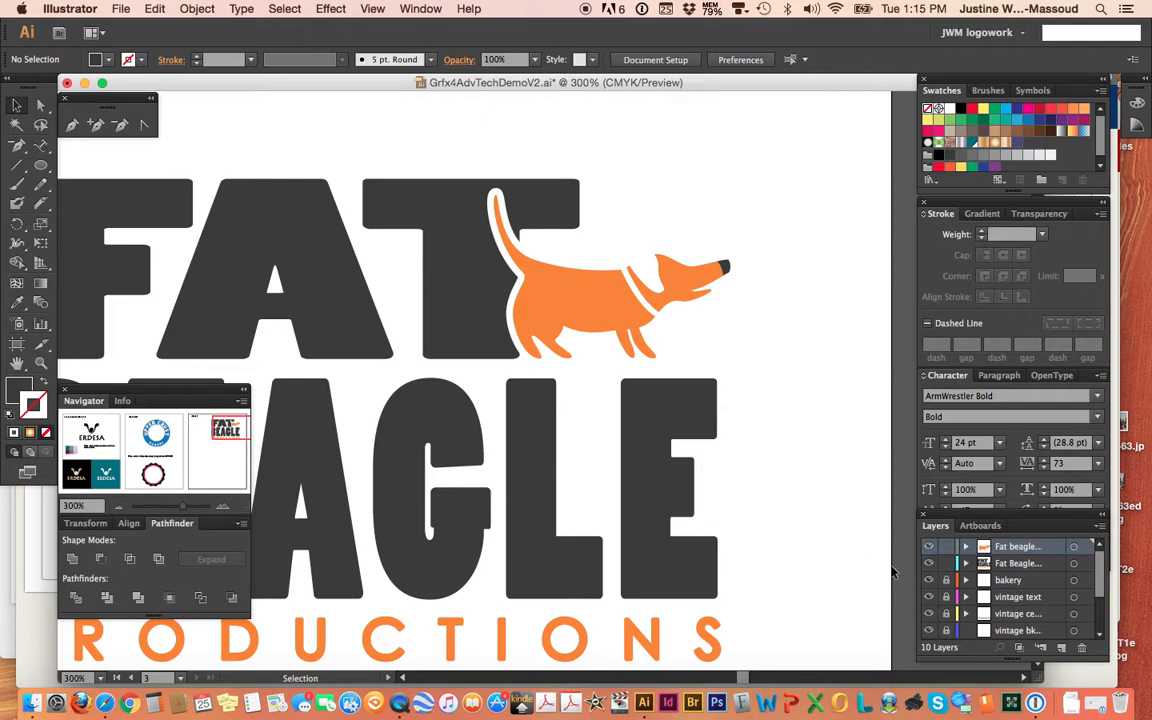
left_click(223, 508)
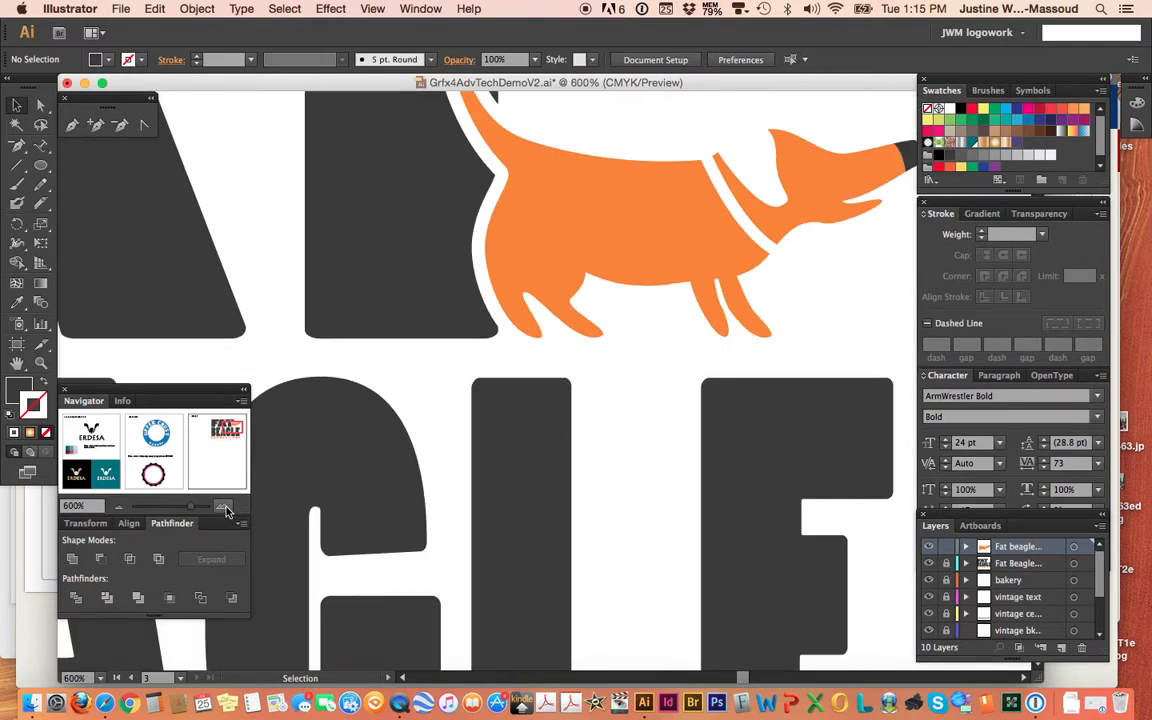
left_click(116, 507)
left_click(116, 507)
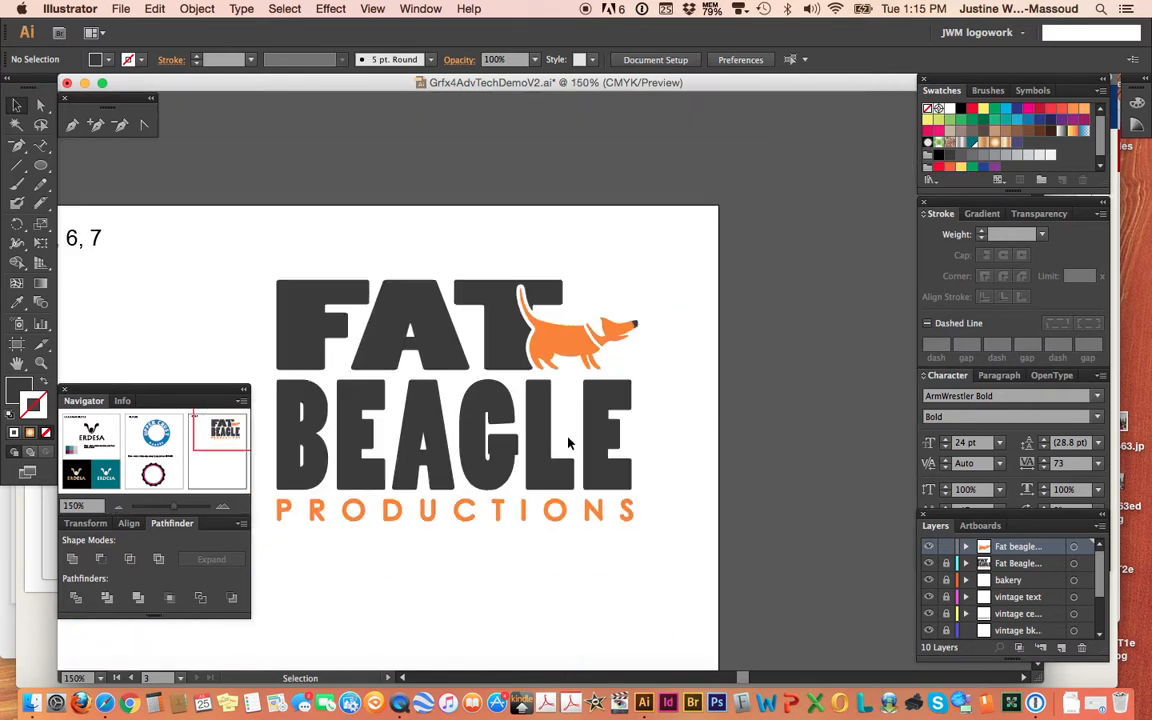
scroll(568, 442, "left", 15)
scroll(568, 442, "left", 15)
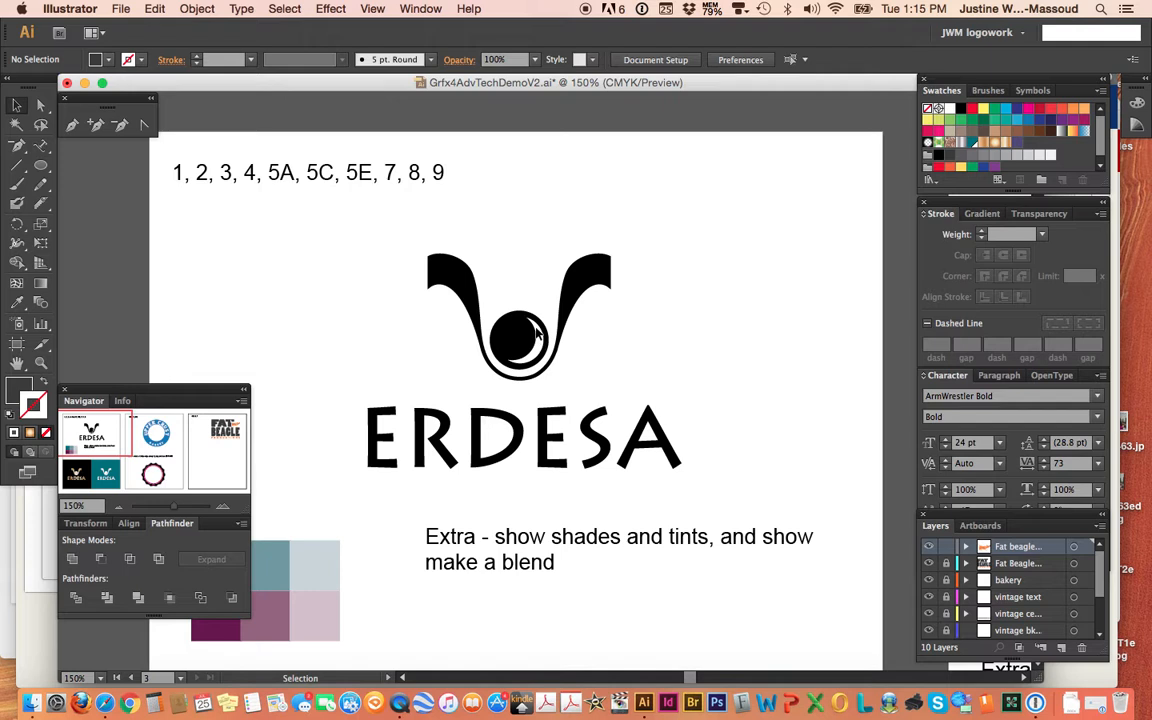
scroll(567, 386, "right", 20)
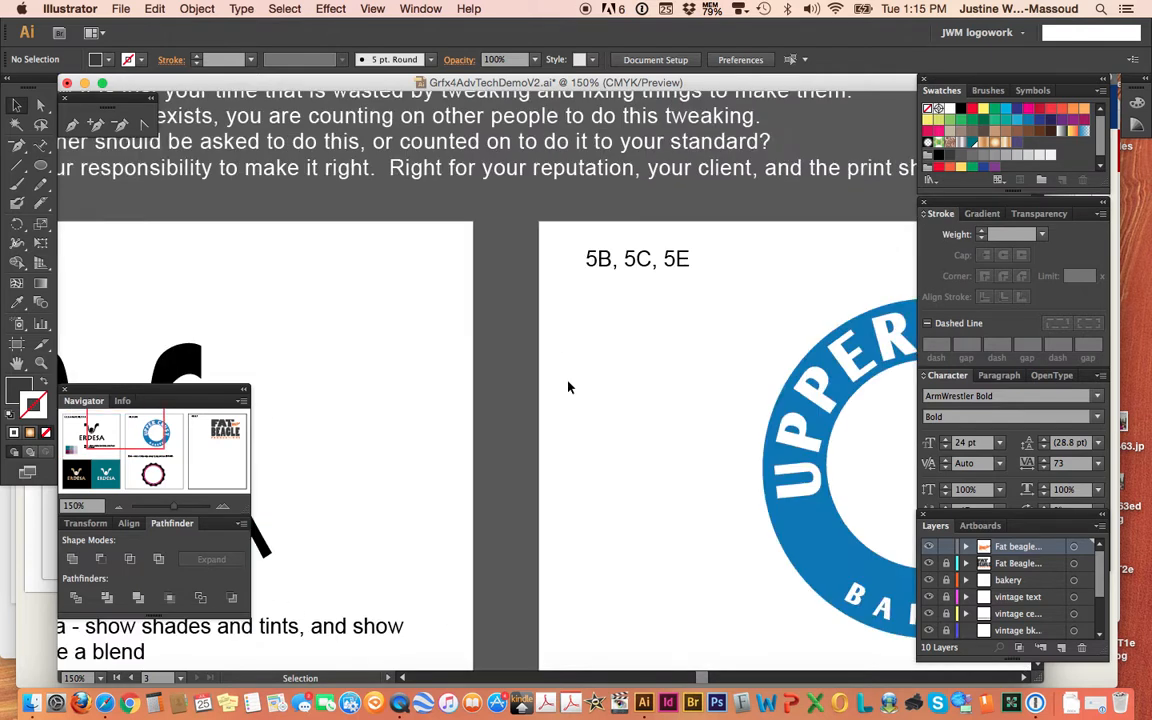
scroll(567, 386, "down", 3)
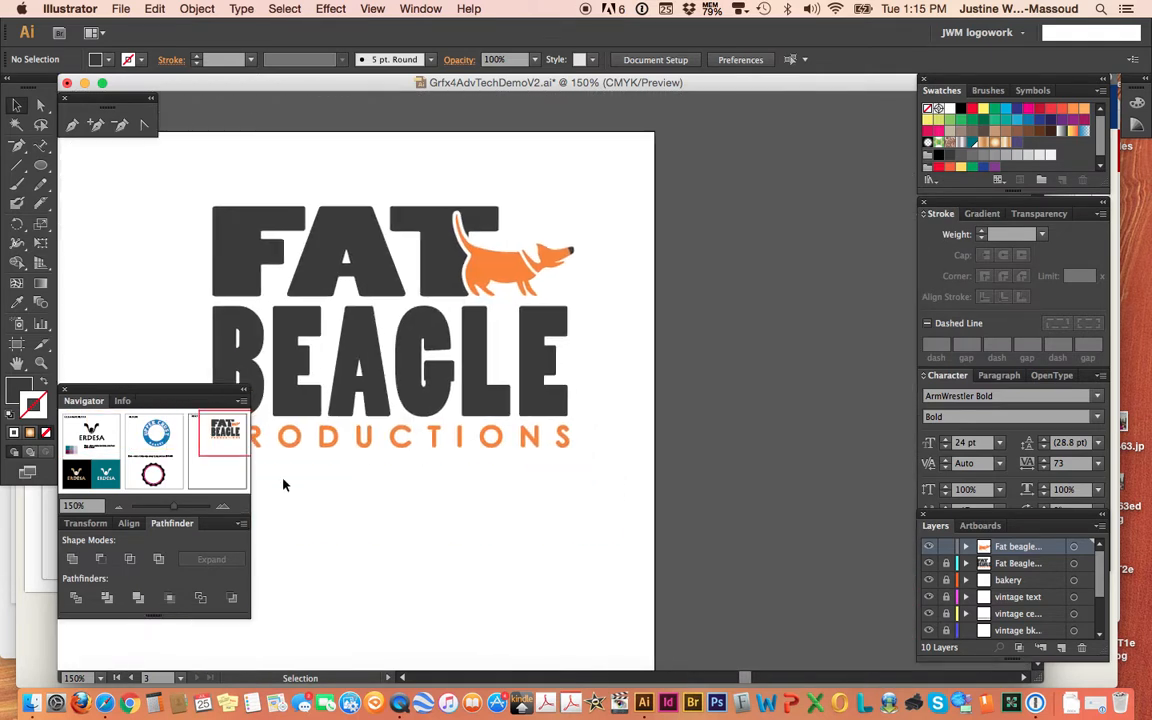
- Inspect the fill and stroke settings of the dog's body, nose and head paths
left_click(224, 508)
left_click(224, 508)
left_click(224, 508)
scroll(477, 377, "up", 5)
scroll(477, 377, "left", 5)
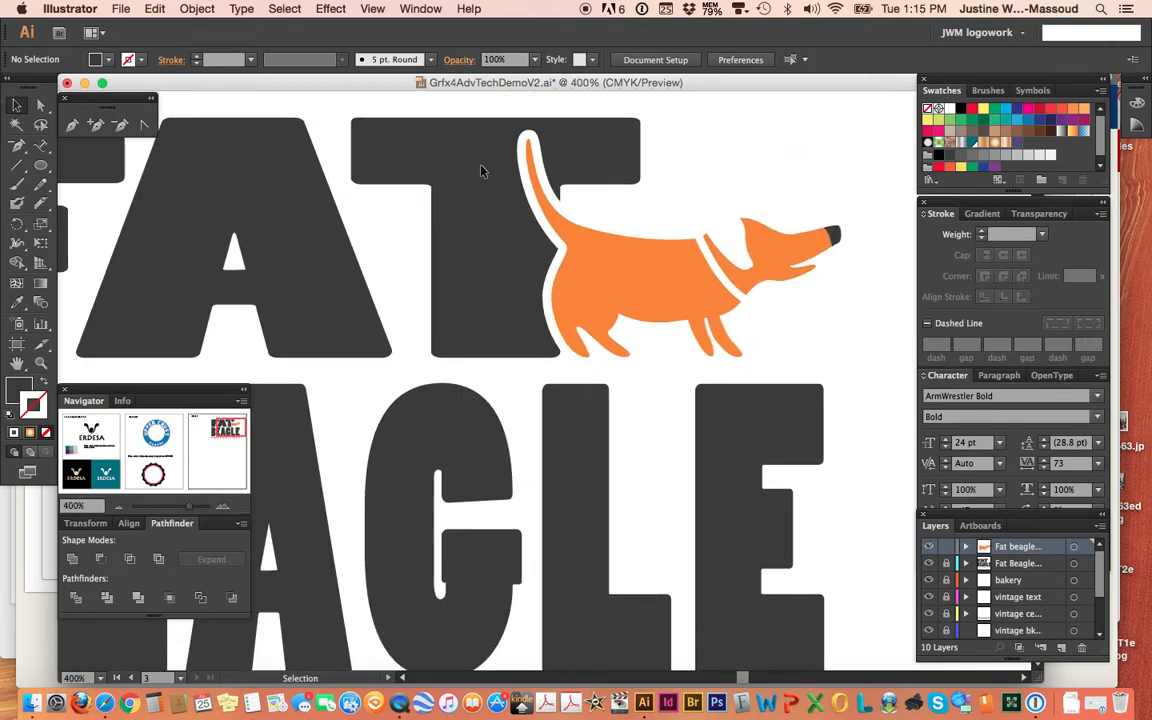
left_click(635, 290)
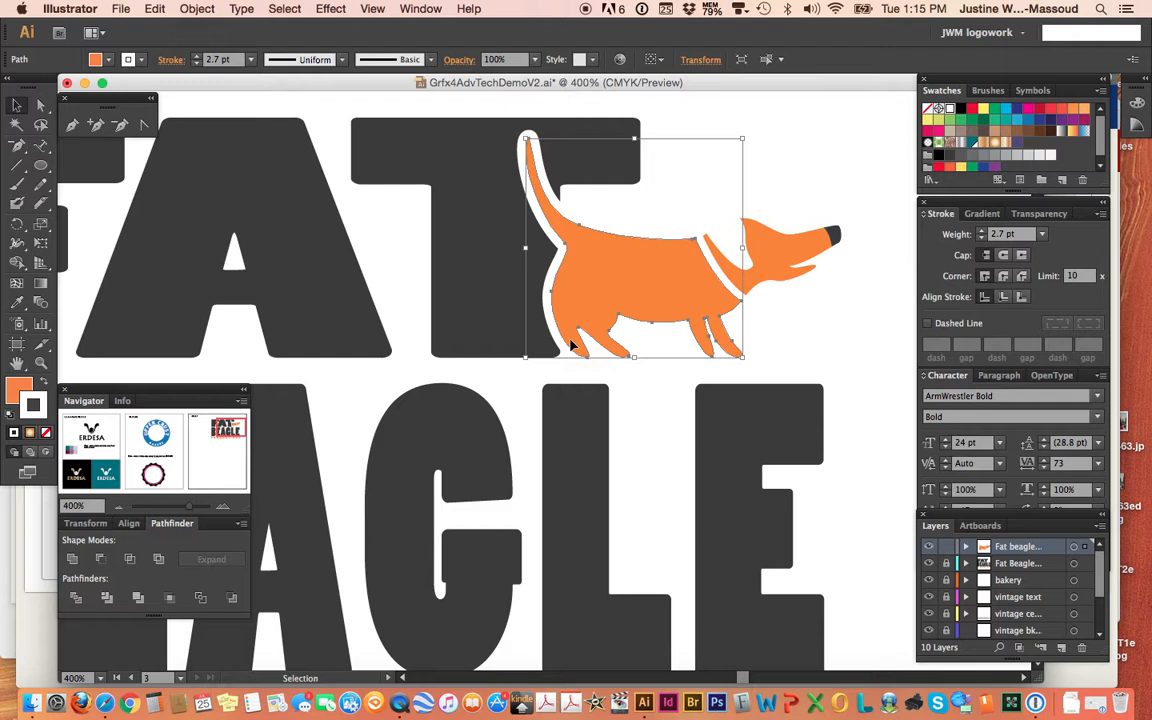
right_click(886, 299)
left_click(830, 302)
left_click(829, 300)
left_click(832, 236)
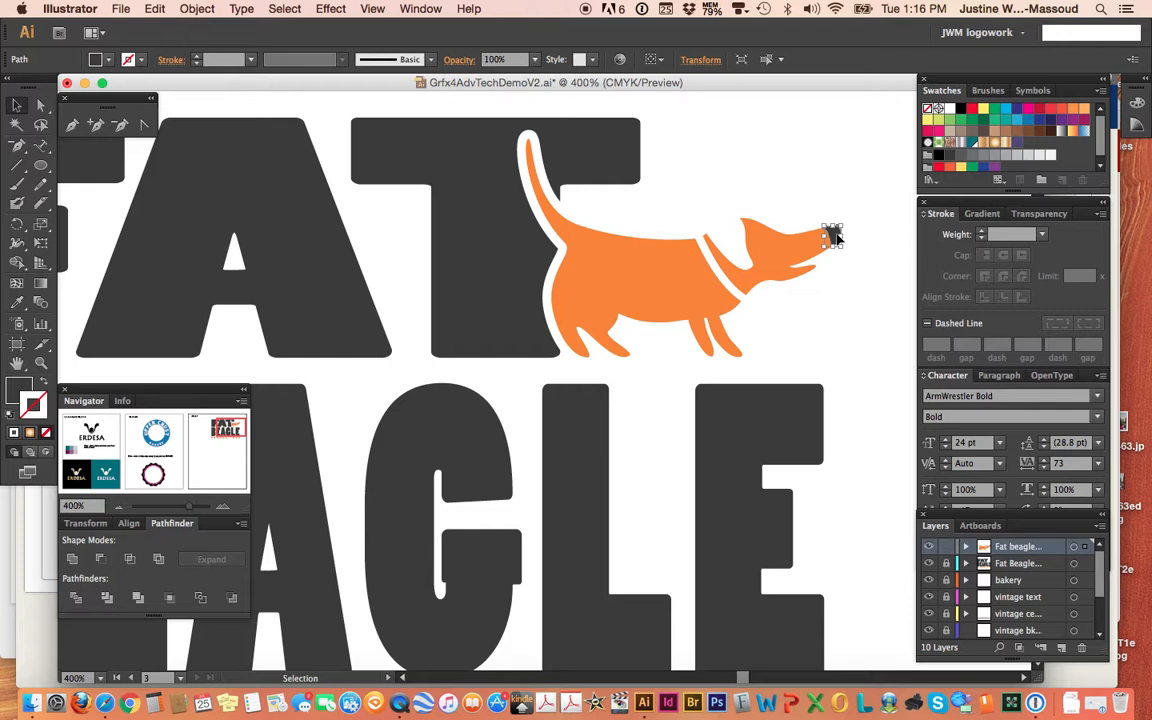
left_click(789, 253)
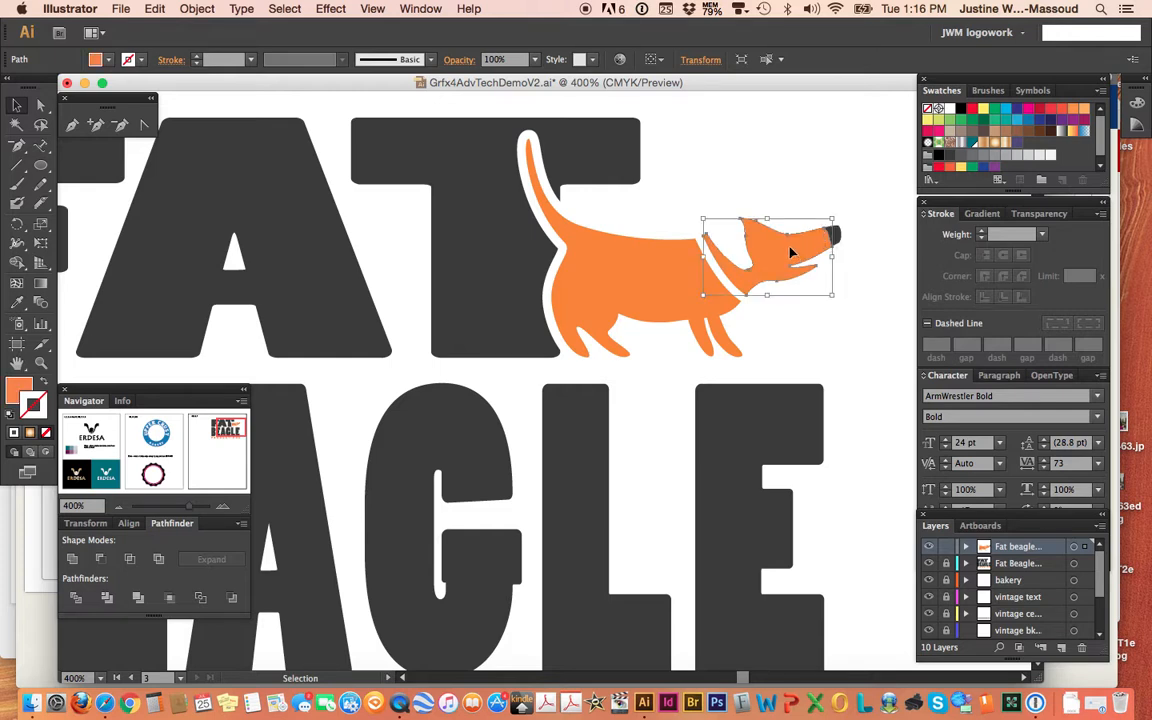
left_click(647, 276)
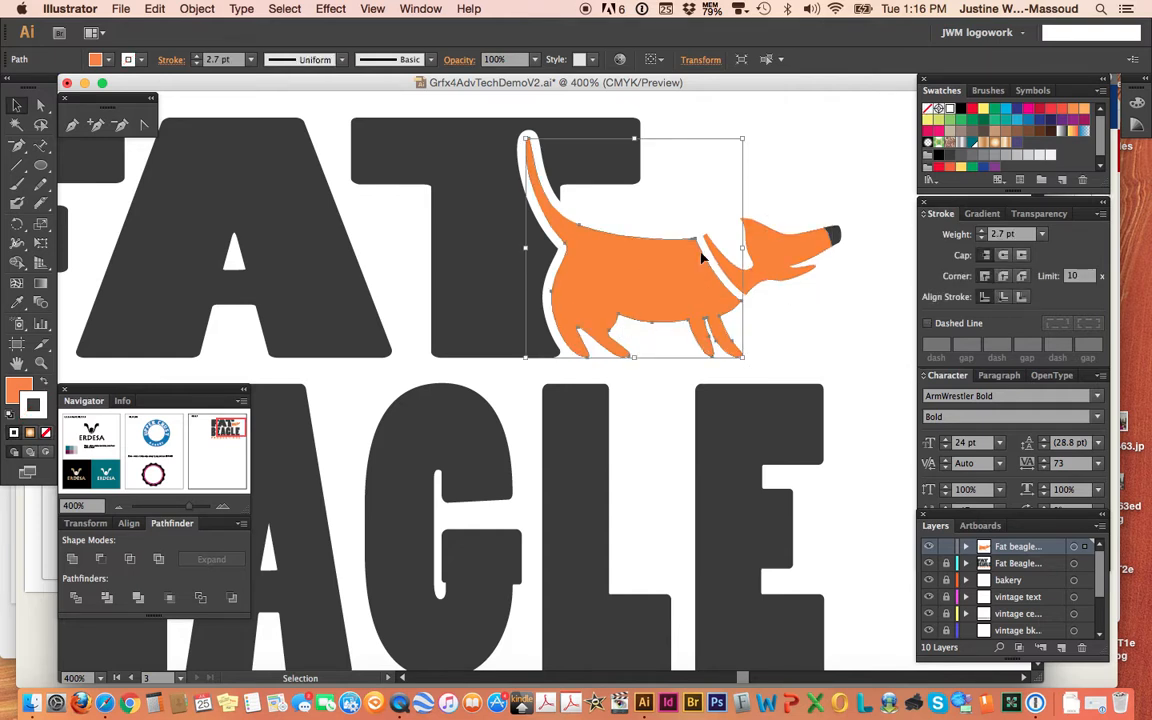
left_click(660, 223)
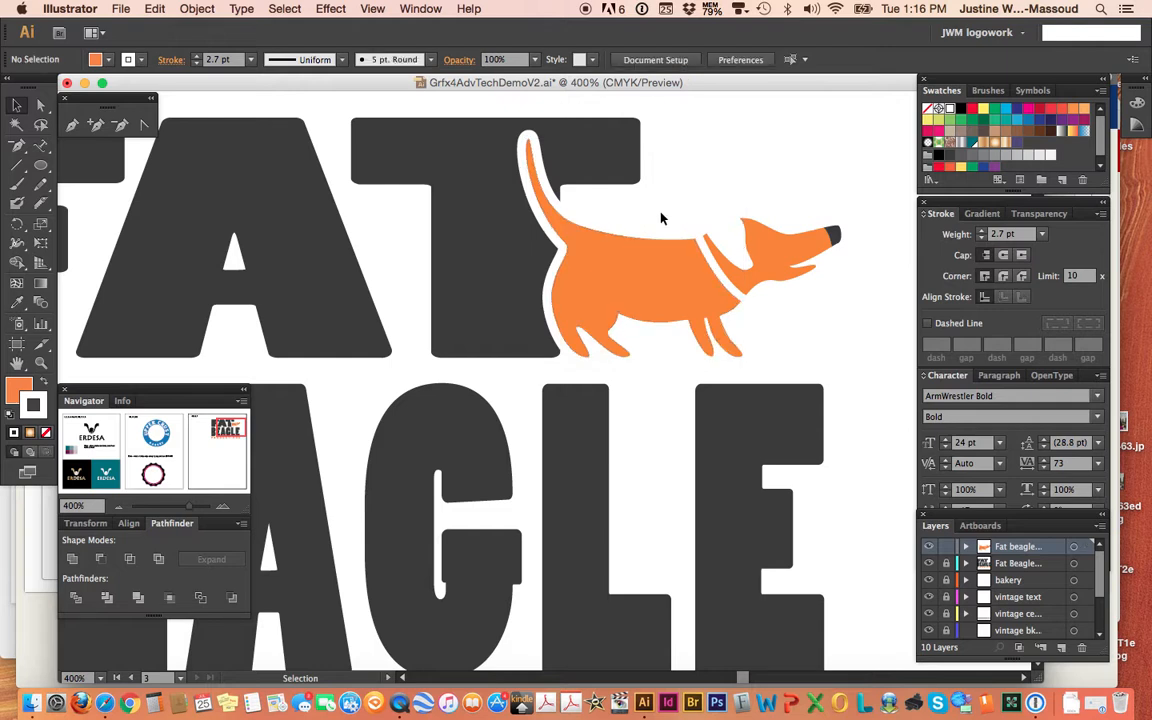
- Convert the white stroke of the dog's body into an outlined shape with Outline Stroke
left_click_drag(616, 208, 642, 263)
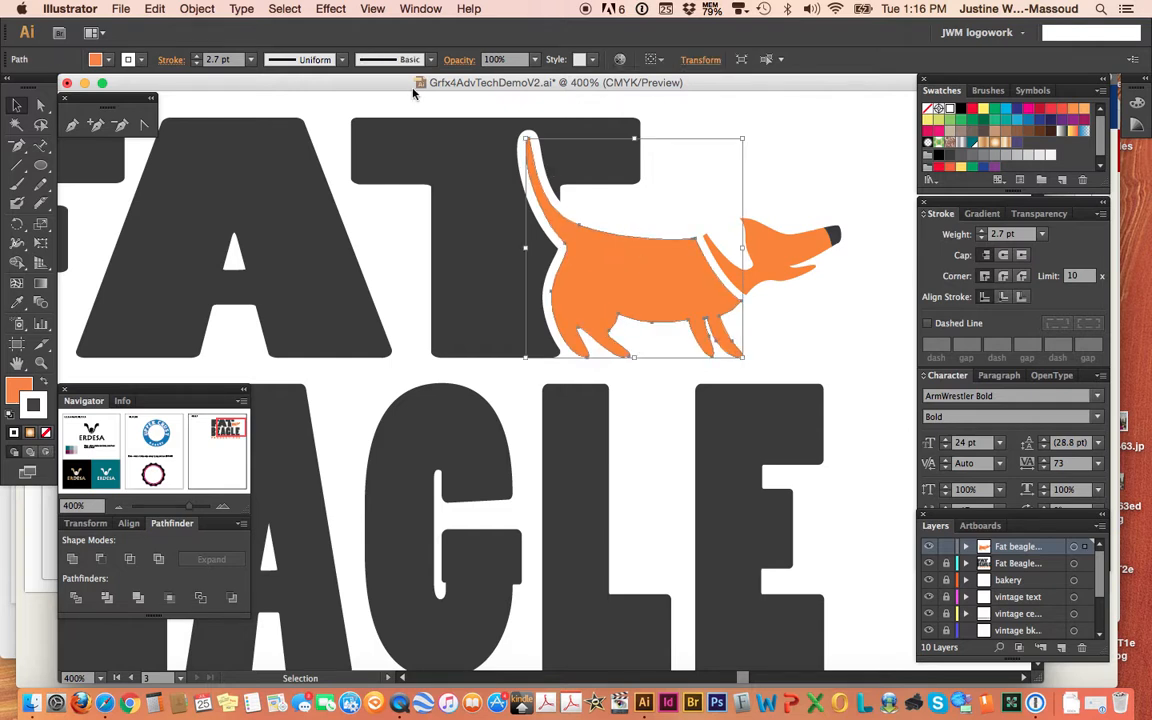
left_click(196, 9)
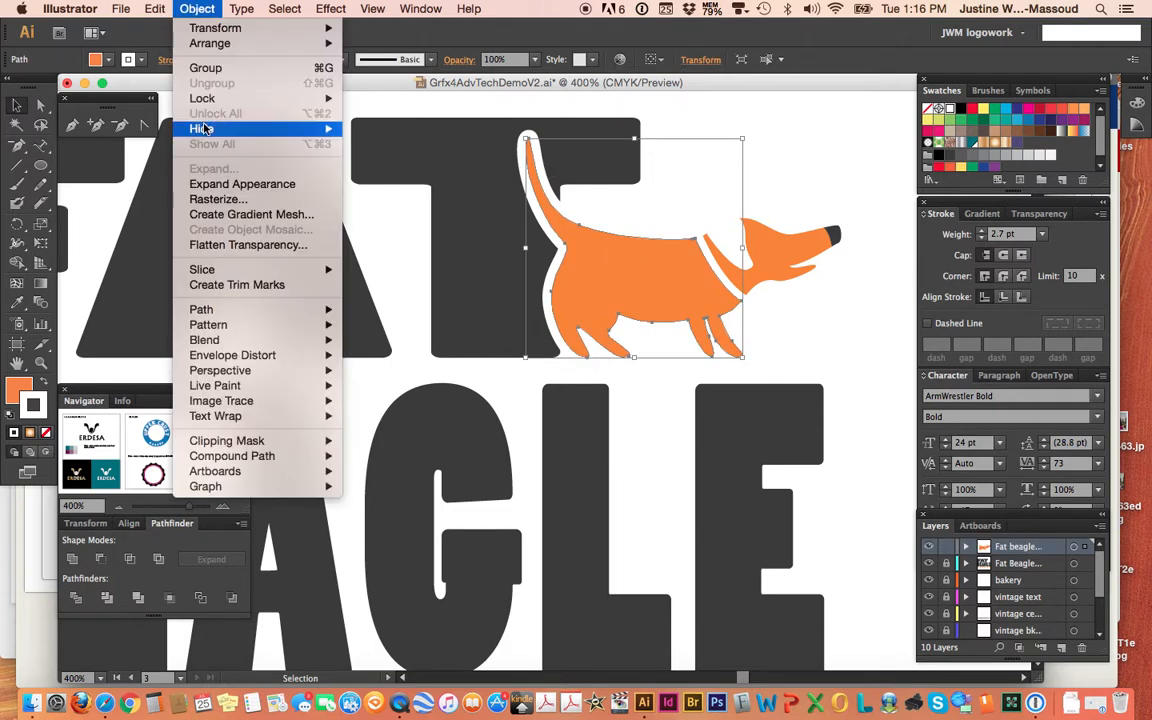
mouse_move(220, 313)
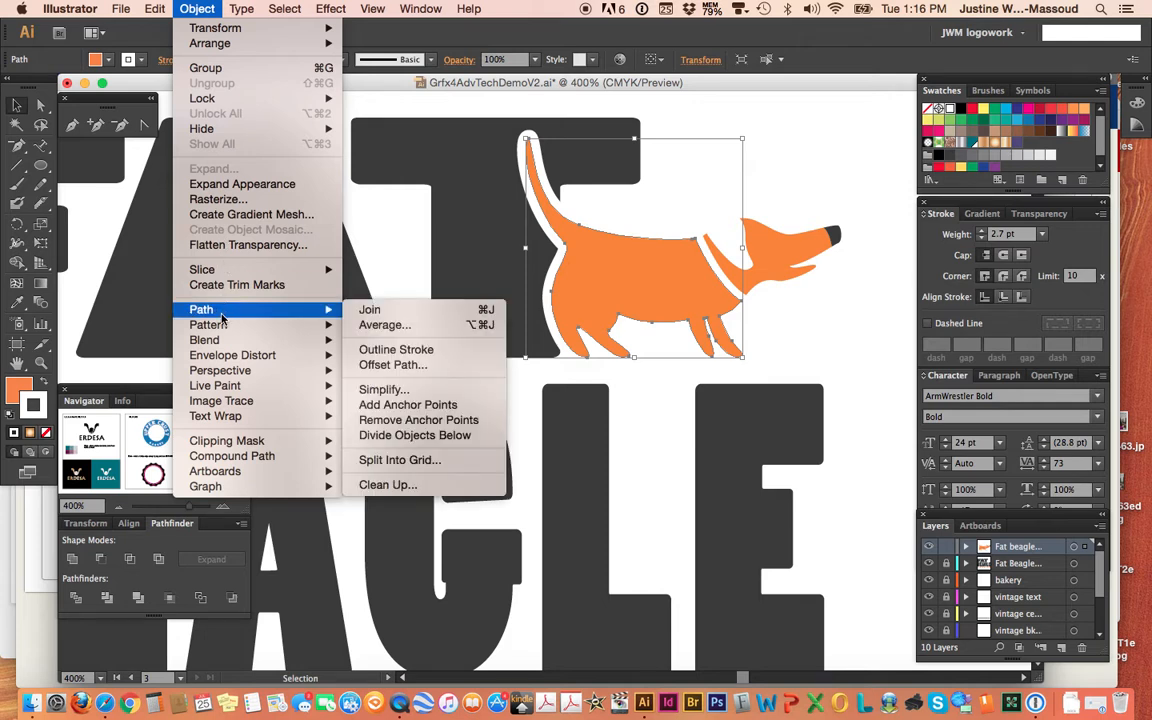
left_click(416, 352)
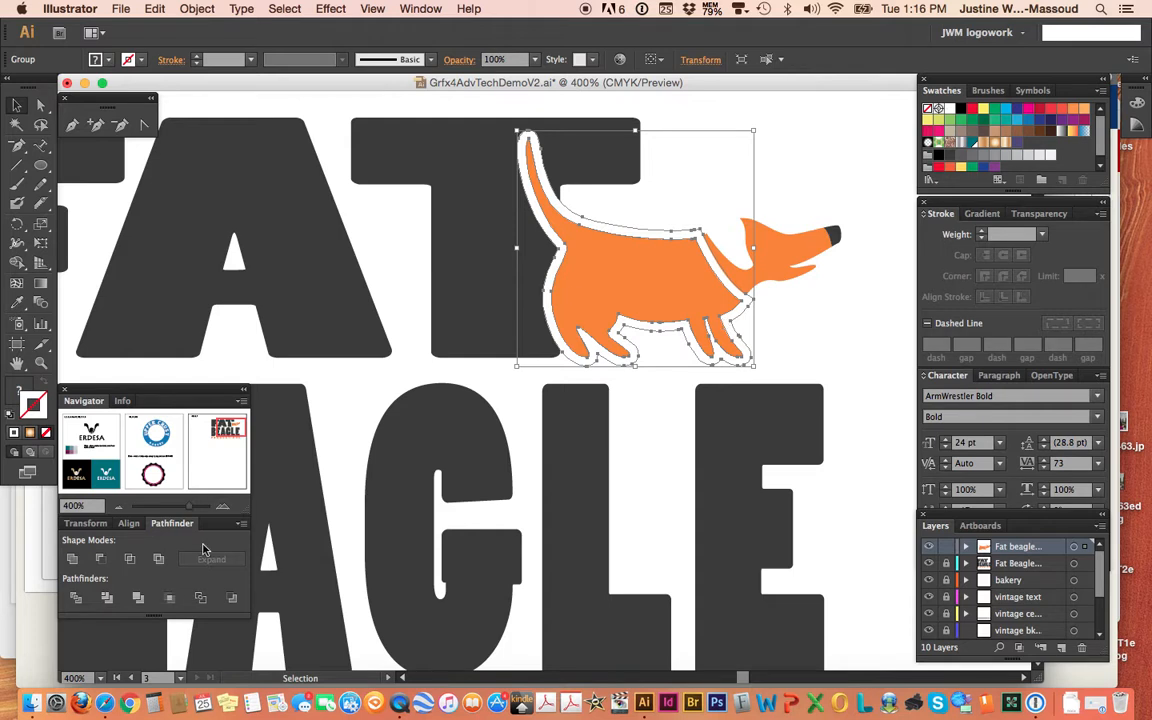
- Divide the dog's body and its outlined white border into separate pieces, ungroup them and deselect
left_click(74, 600)
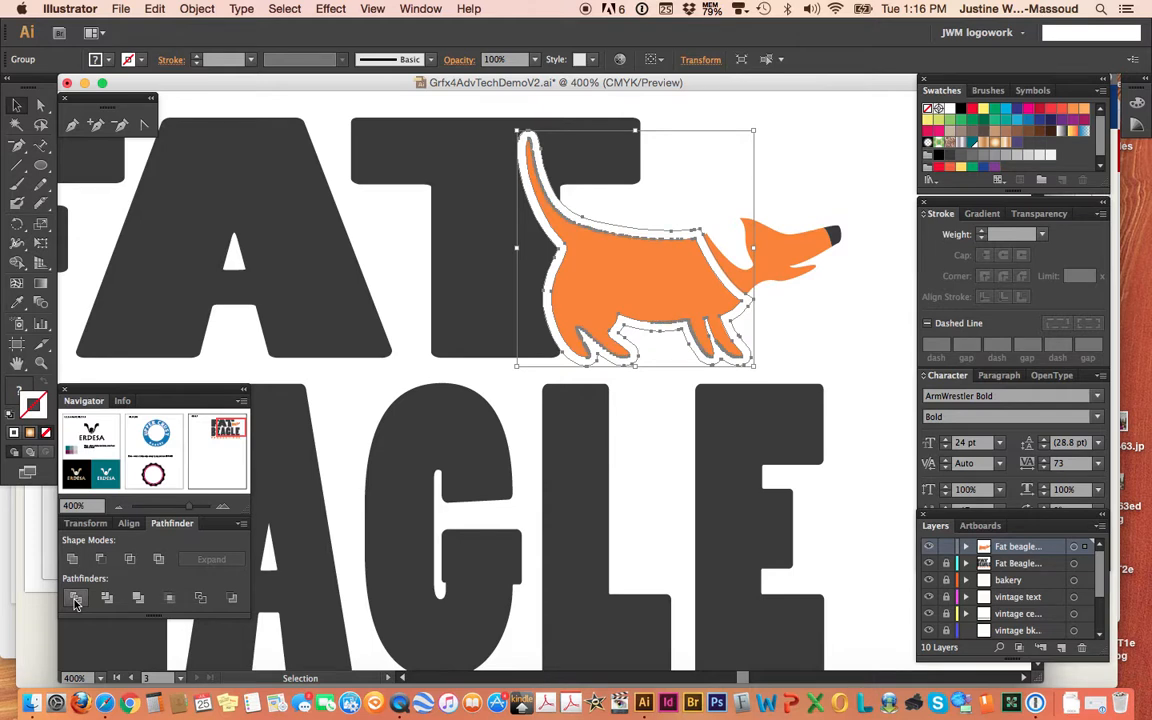
key("super")
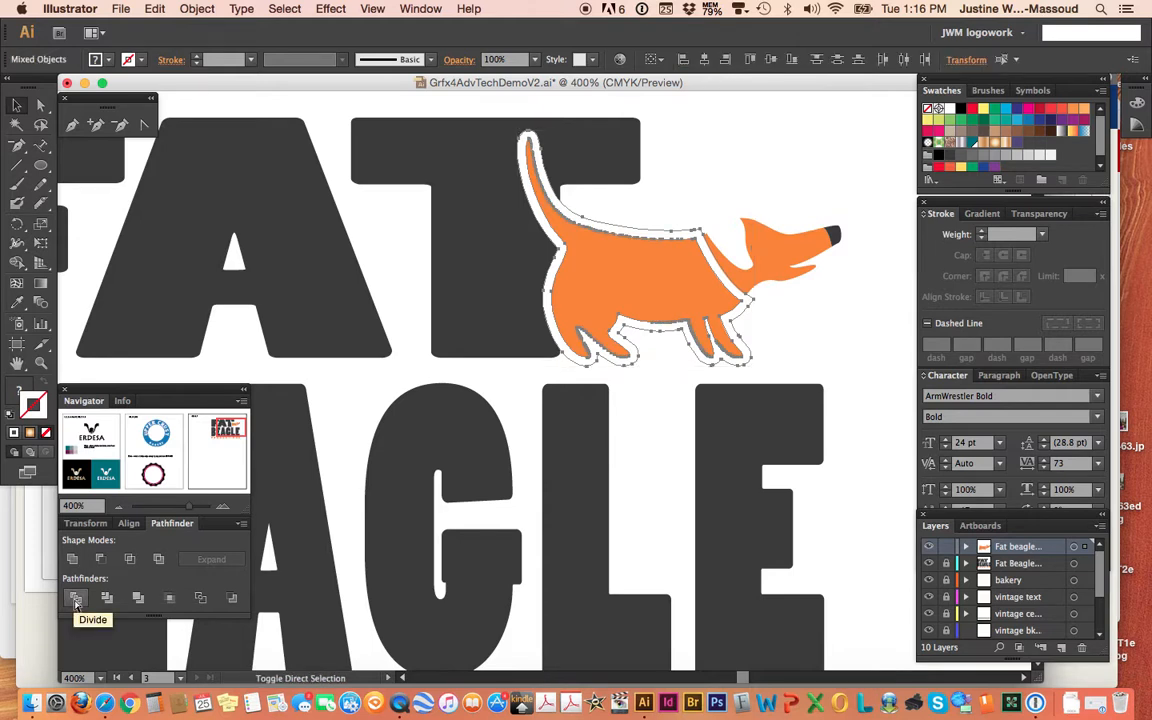
left_click(845, 169)
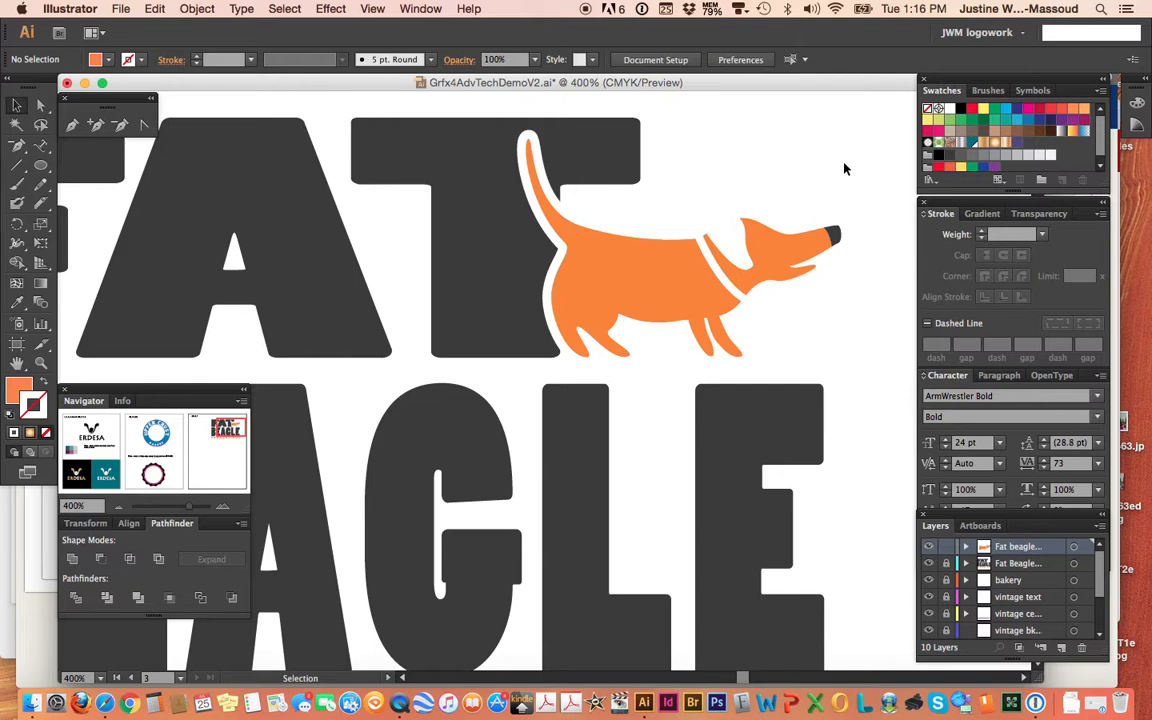
- Unlock the lettering layer and select the dog's body, its white border and the T of FAT together
left_click(566, 256)
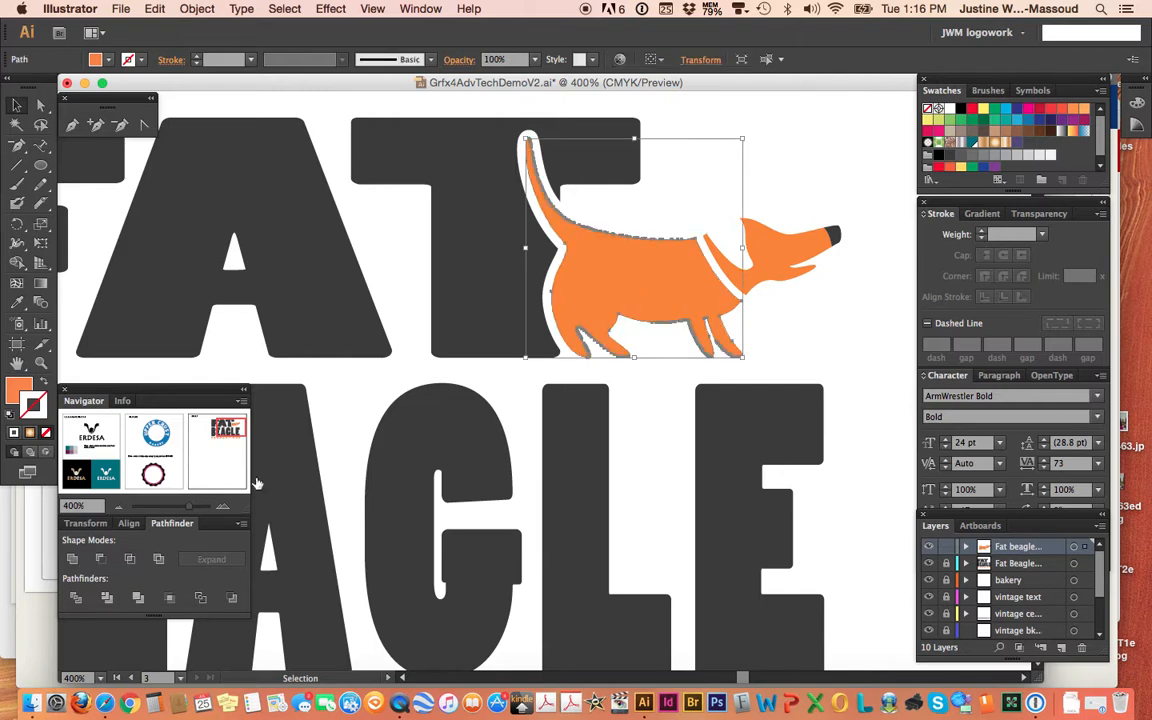
left_click(222, 507)
left_click(222, 507)
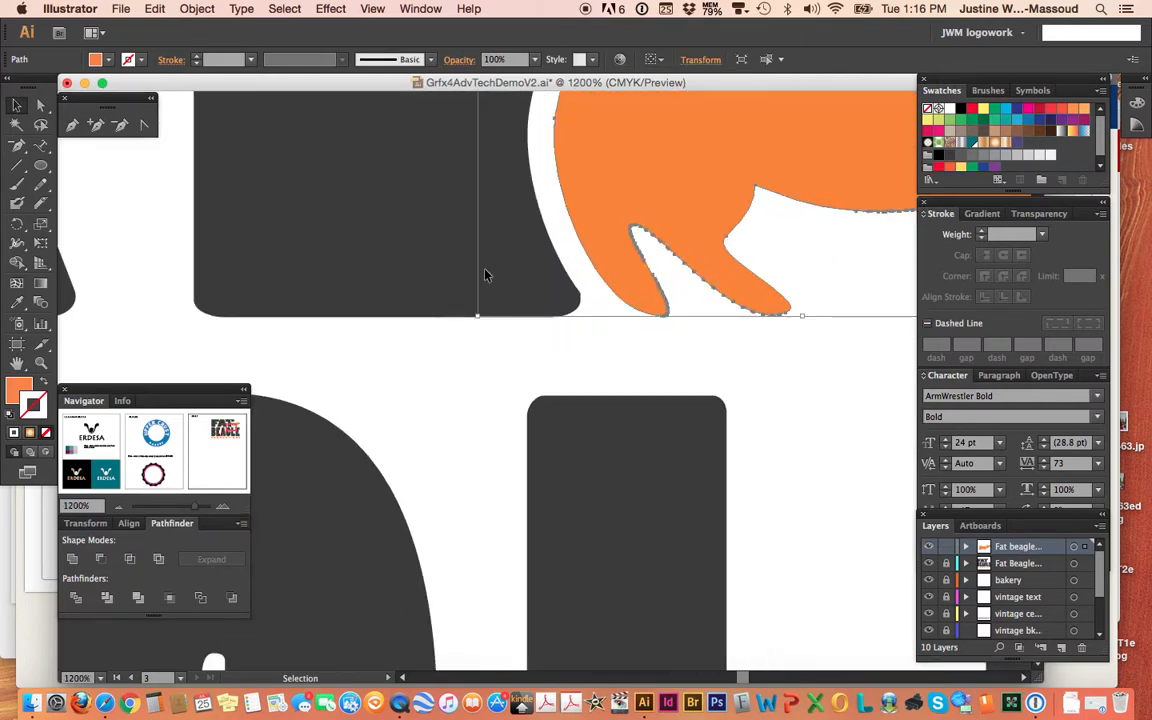
left_click(560, 237, "shift")
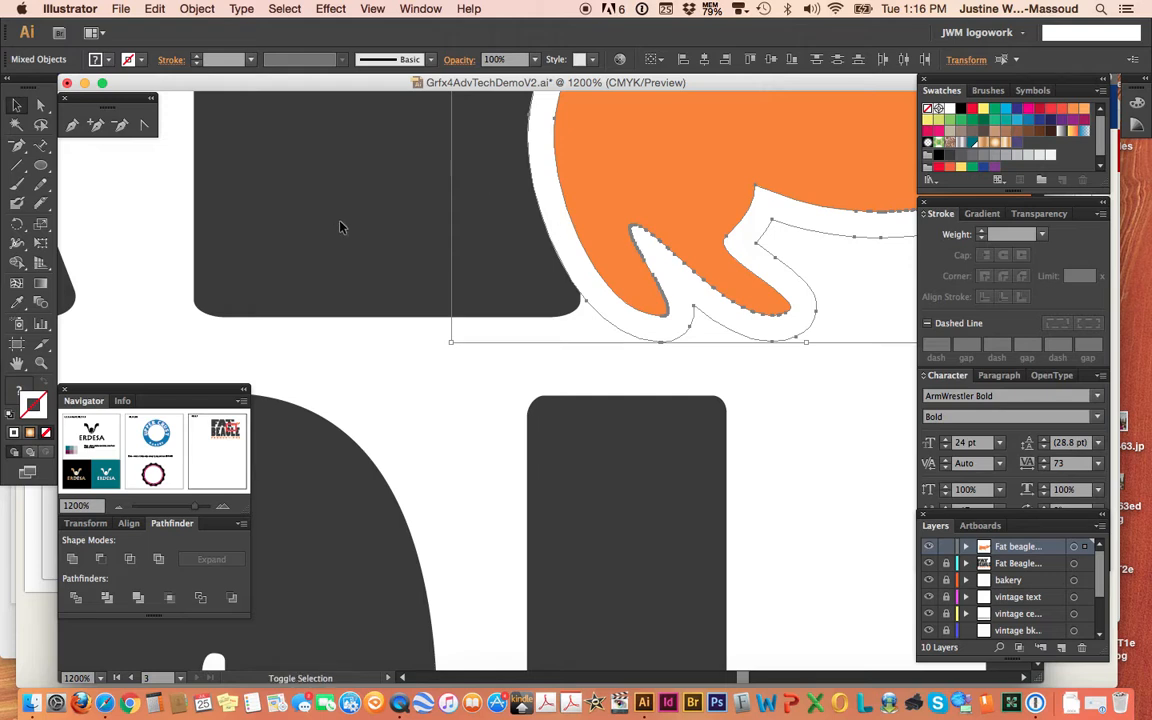
left_click(946, 563)
left_click(269, 224)
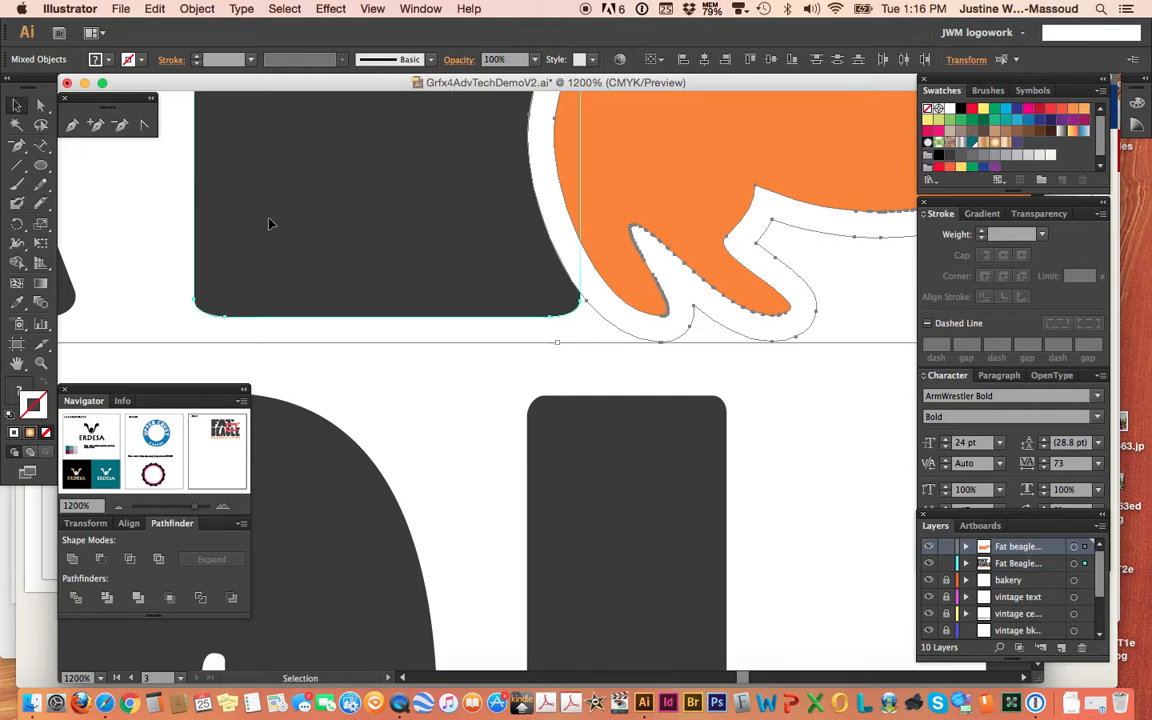
left_click(118, 506)
left_click(118, 506)
left_click(117, 507)
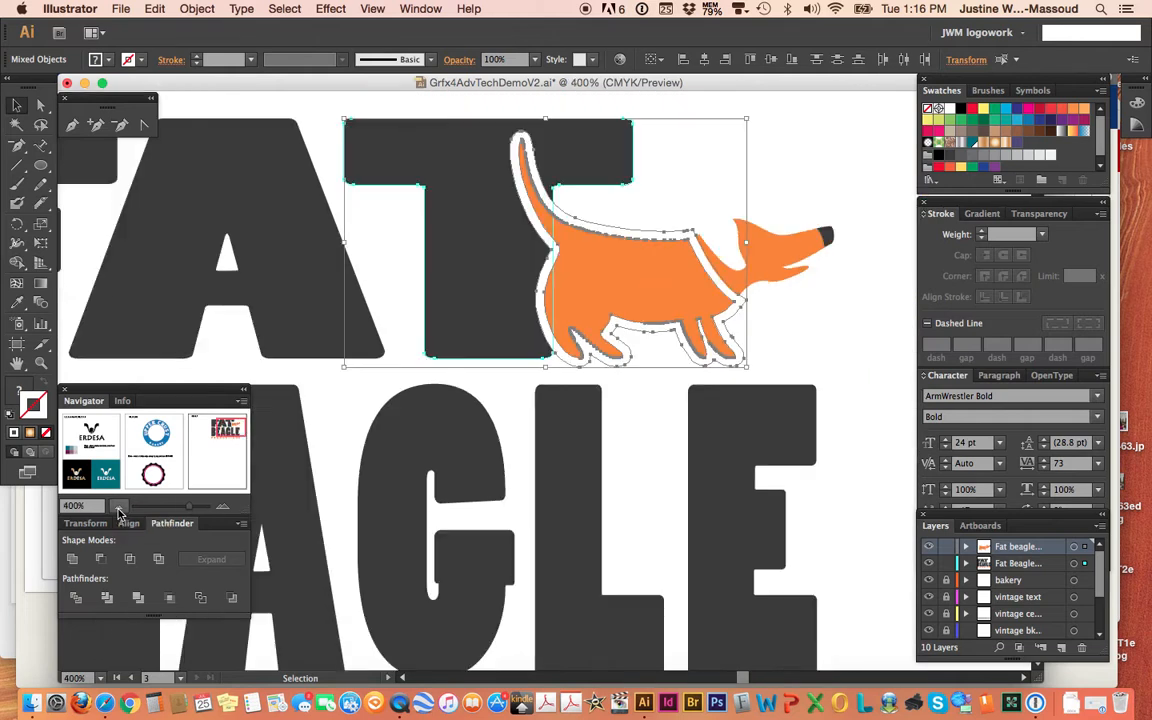
- Divide the T with the dog's body and white border, ungroup the resulting pieces and deselect them
left_click(76, 599)
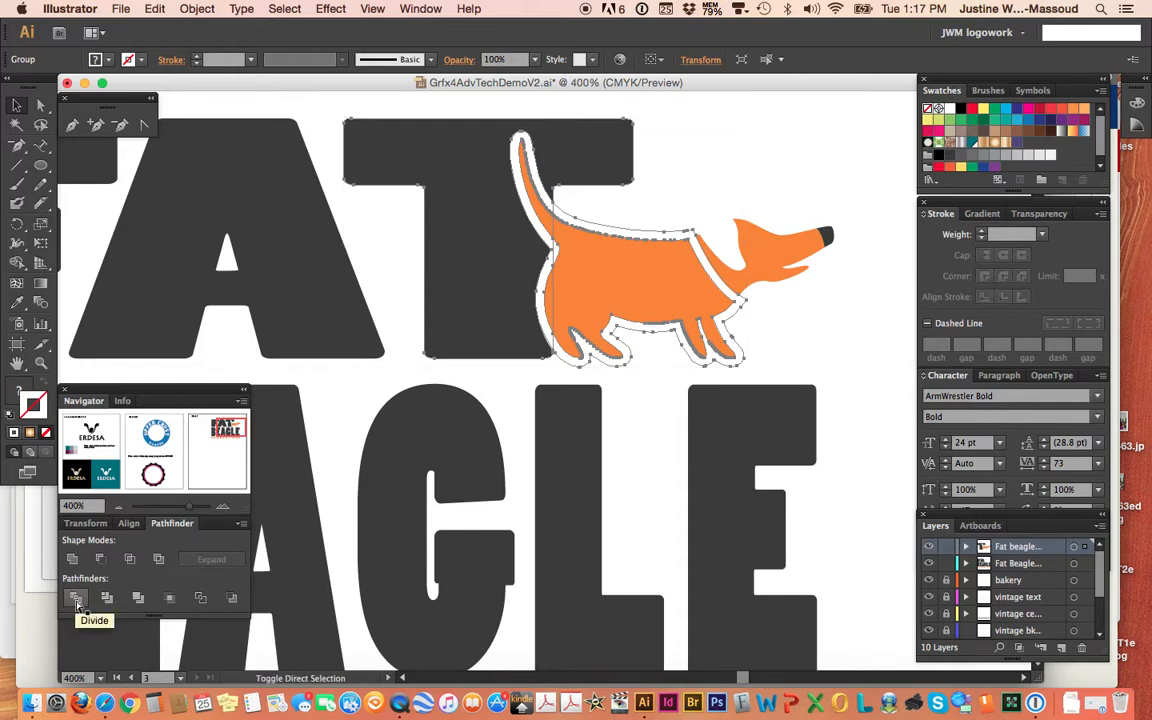
key("super+shift+g")
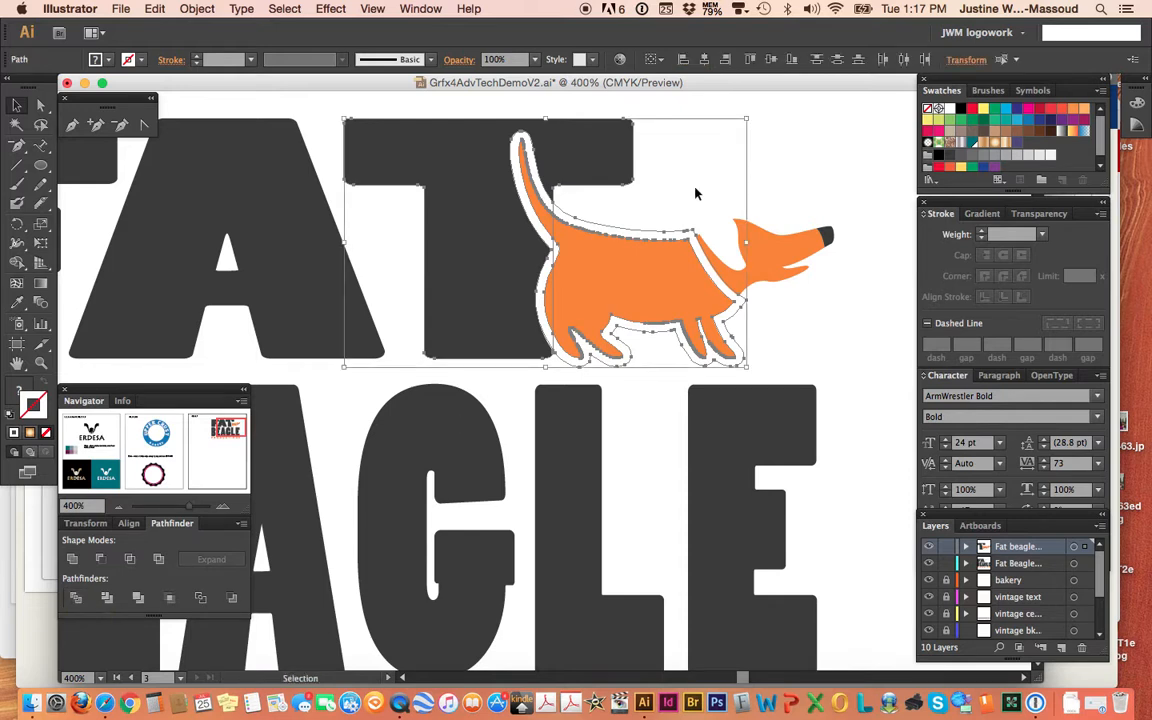
left_click(680, 205)
- Delete the white border piece that overlaps the T along the dog's tail and rump
left_click(223, 506)
left_click(223, 506)
left_click(223, 506)
left_click(576, 276)
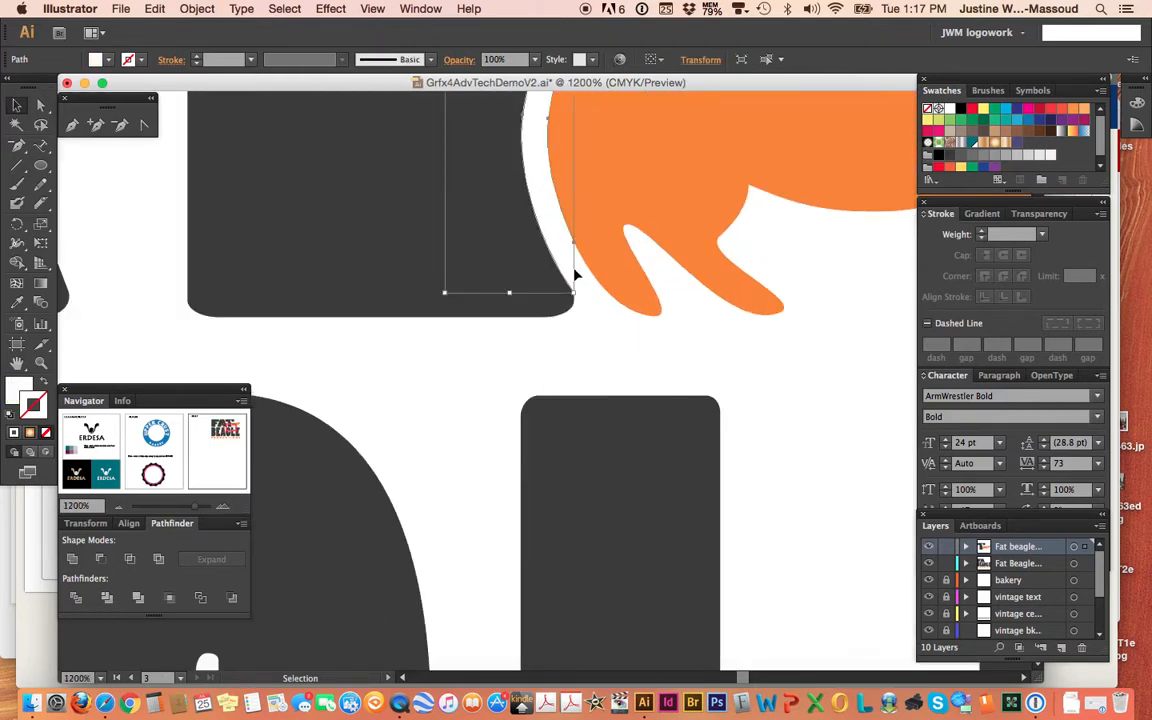
scroll(576, 275, "up", 10)
scroll(575, 276, "up", 4)
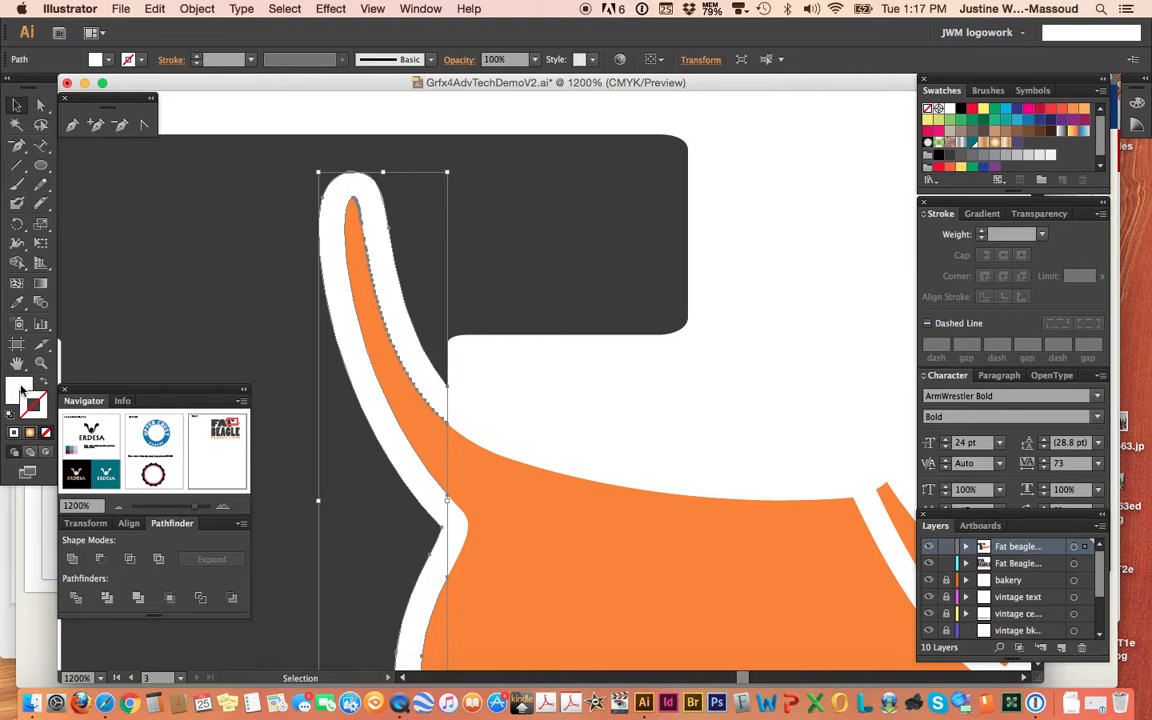
left_click(430, 415)
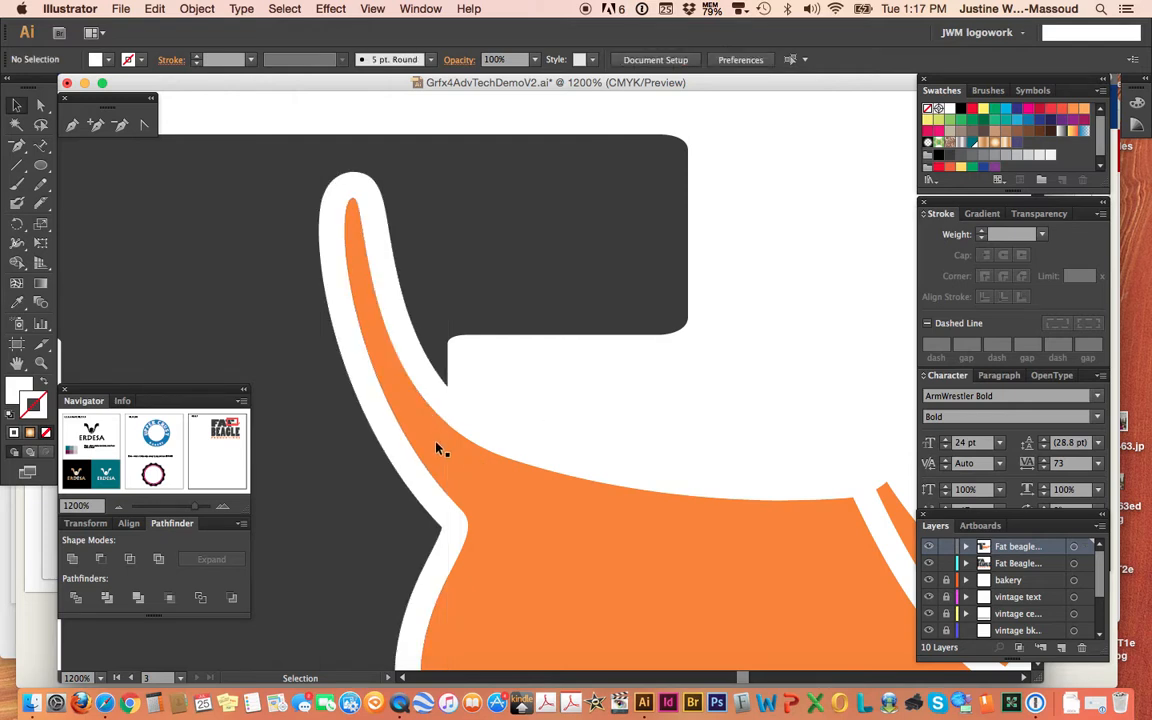
- Unite the dog's tail, body and rump pieces into a single shape
left_click(437, 449)
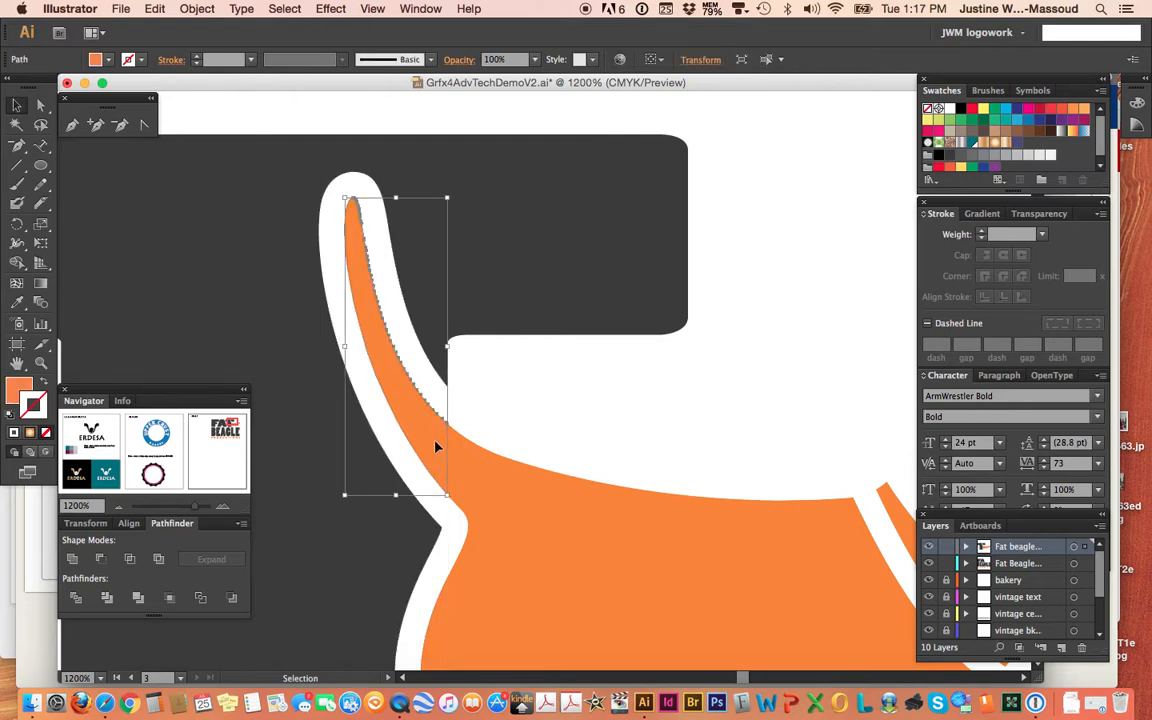
left_click(537, 530, "shift")
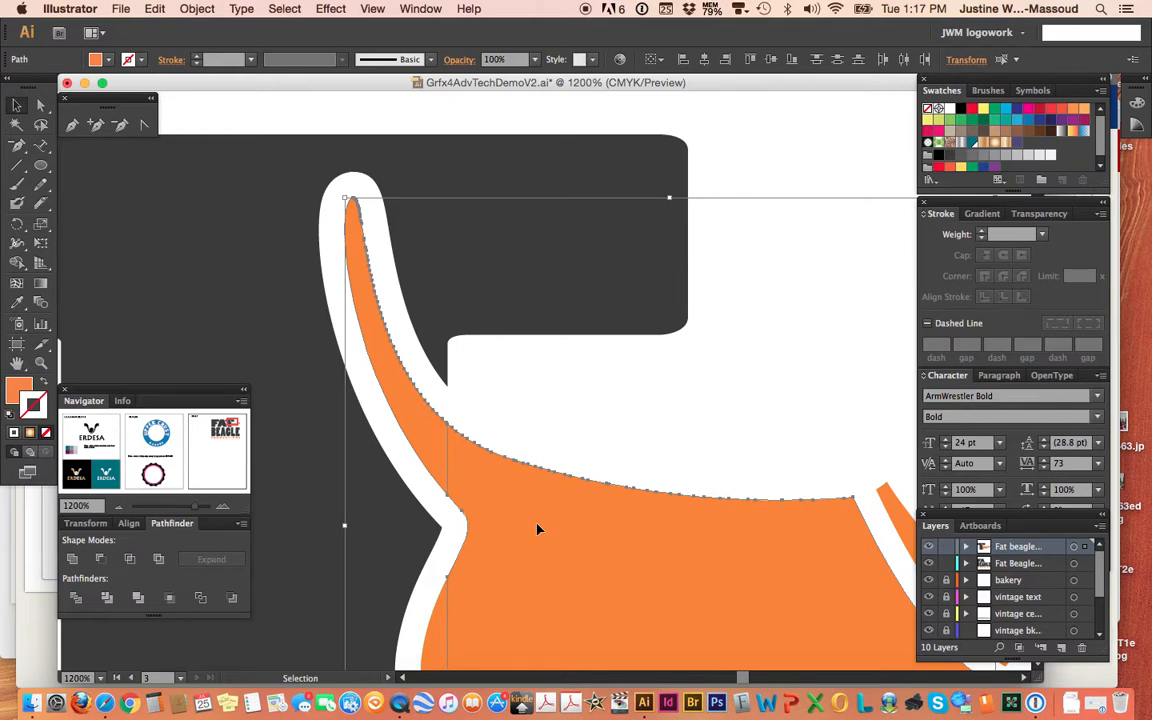
scroll(537, 529, "down", 5)
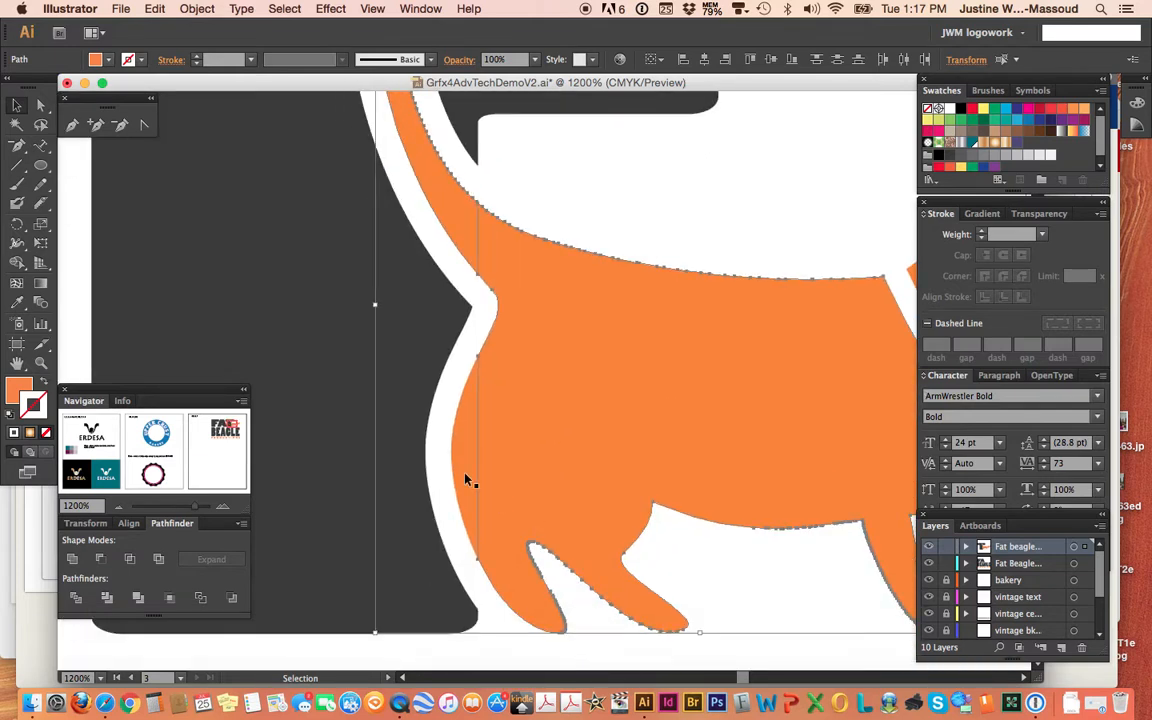
left_click(70, 561)
- Delete the remaining white border piece around the dog's back, legs and belly
left_click(660, 182)
left_click(602, 248)
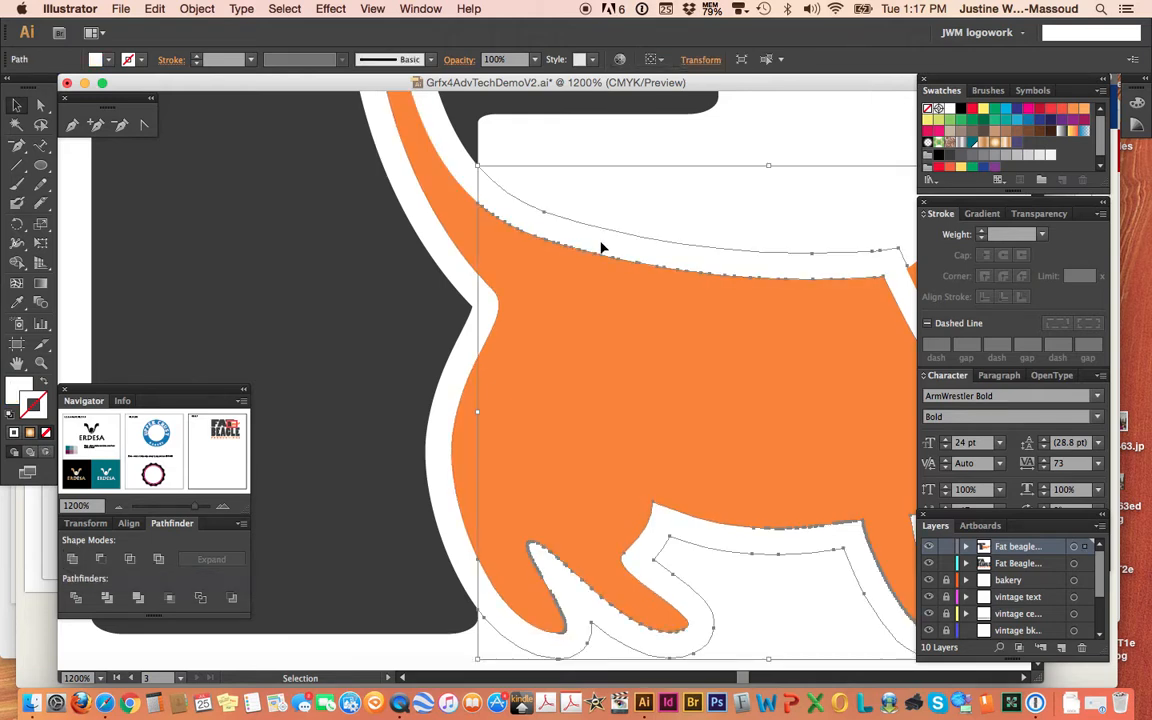
scroll(800, 258, "right", 5)
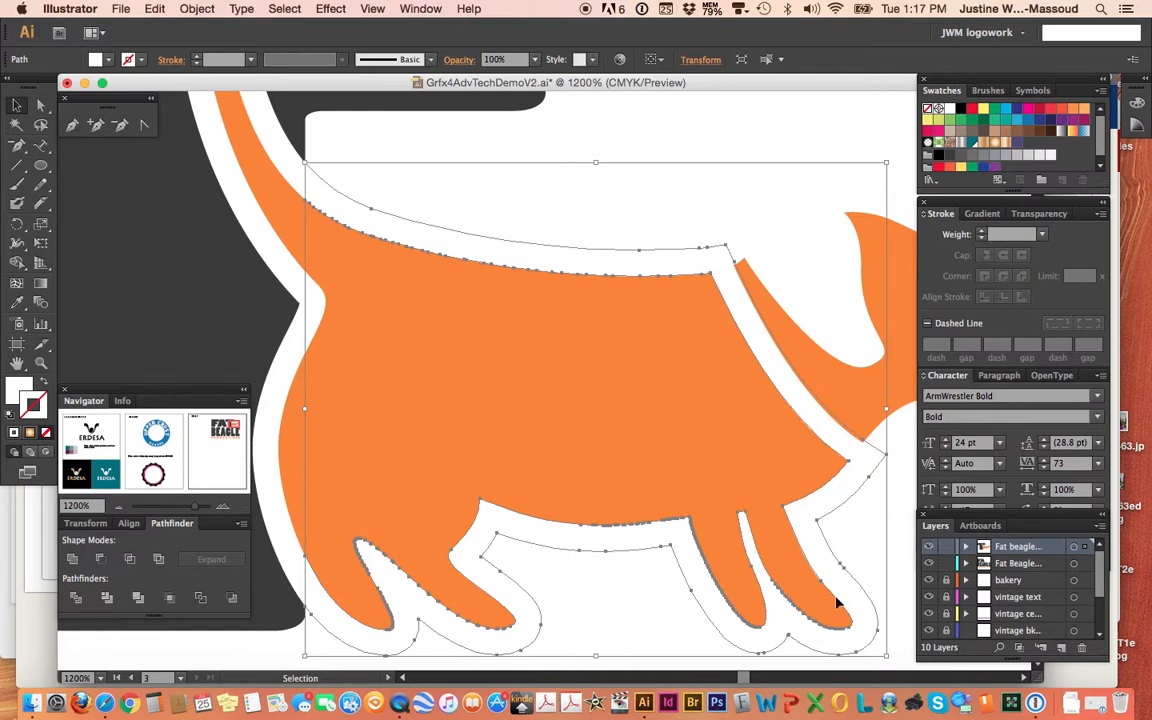
key("super+shift+a")
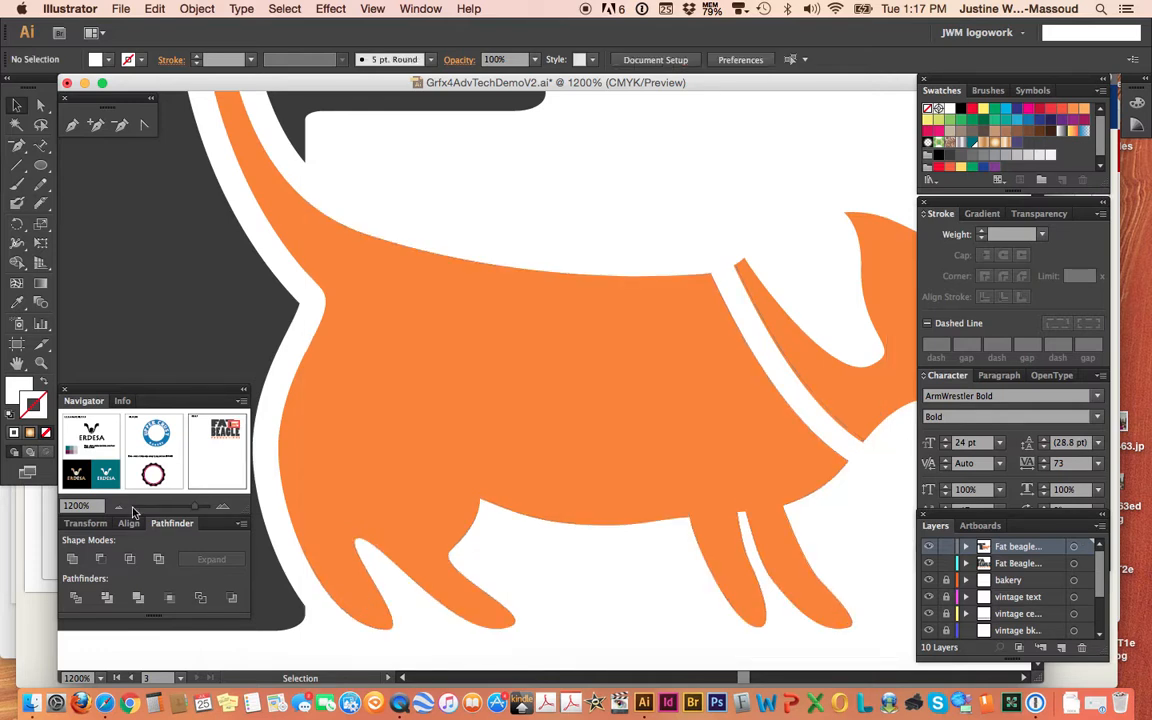
- Select the dog's body and the T in turn to check the outlines of the resulting shapes
key("super+minus")
key("super+minus")
key("super+minus")
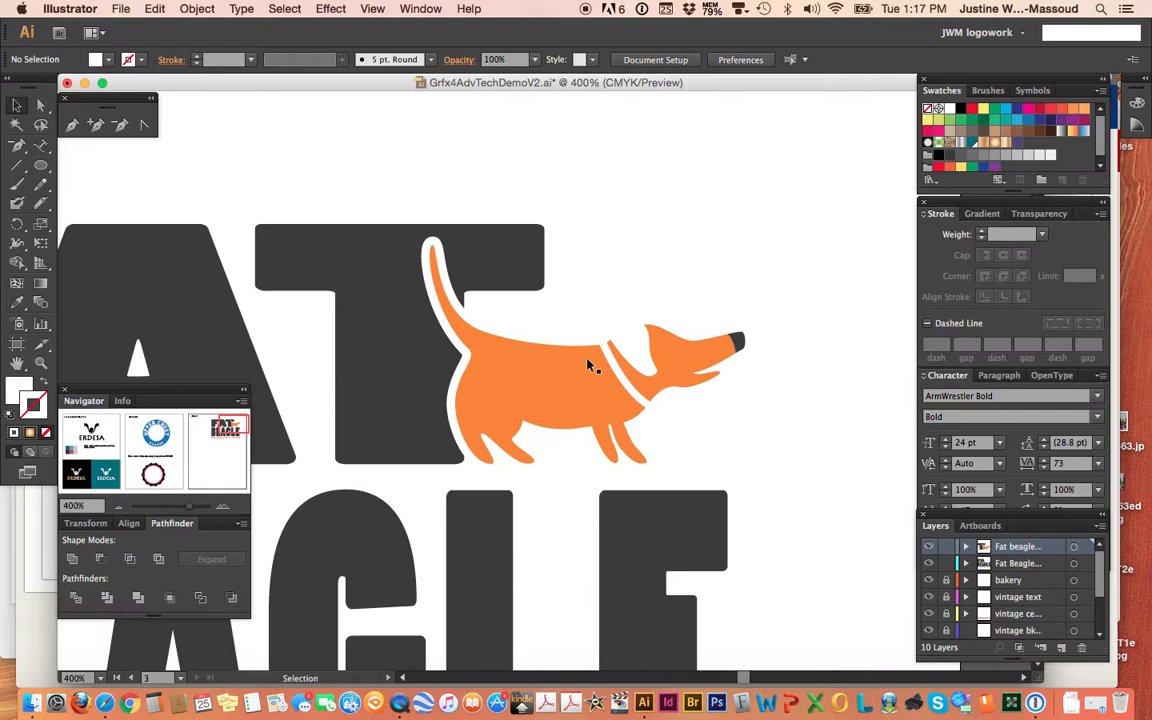
left_click(573, 388)
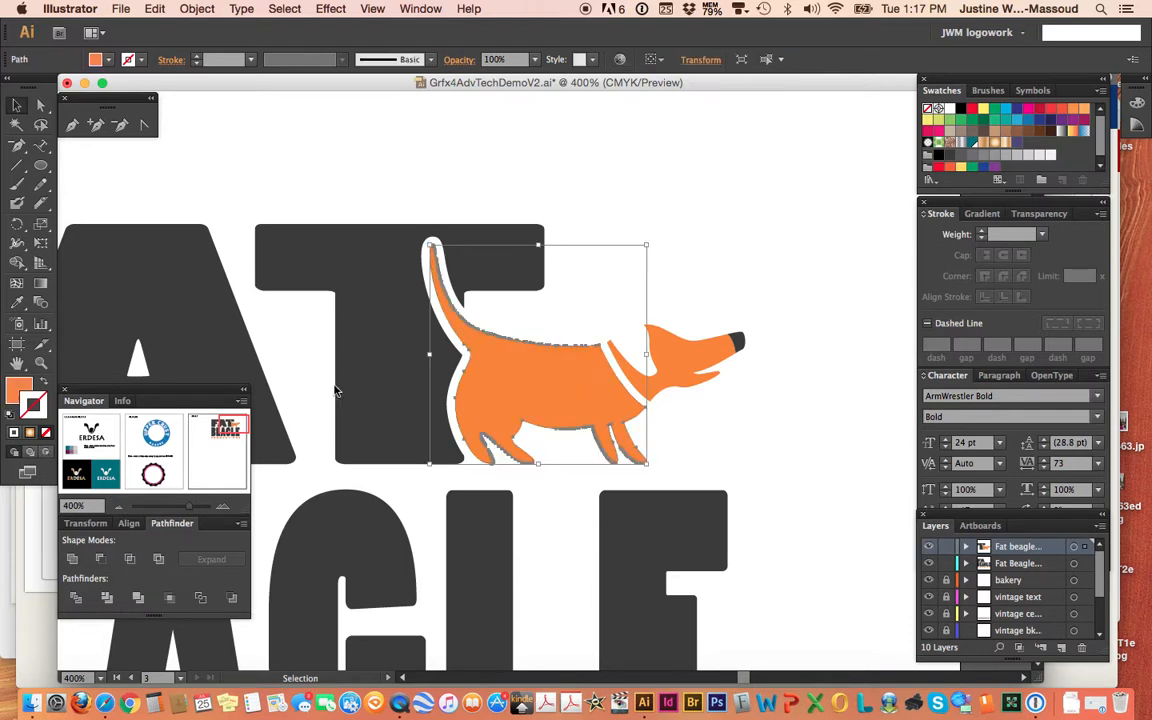
left_click(380, 322)
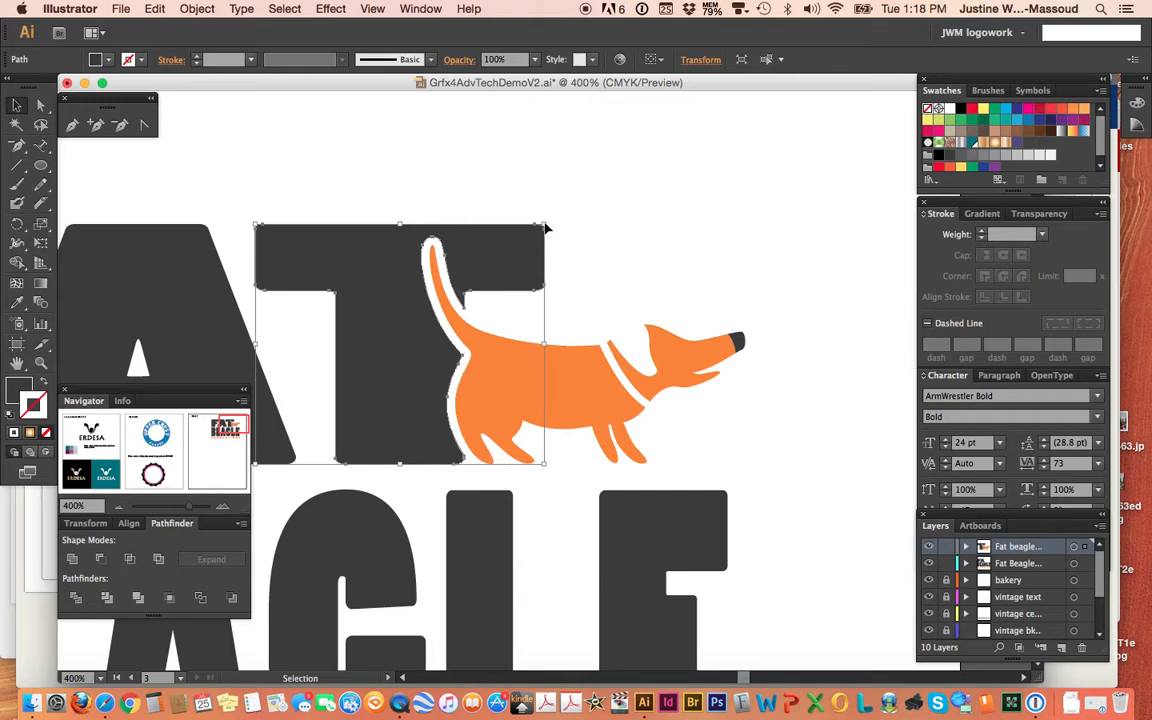
left_click(710, 220)
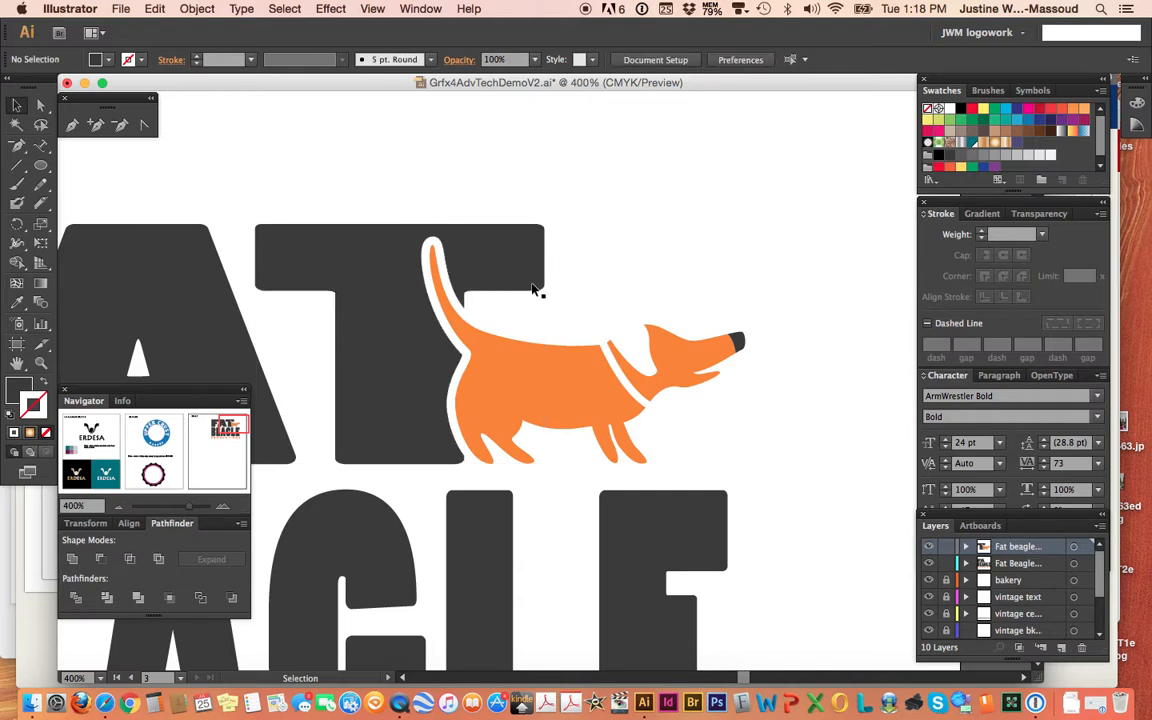
- Fill the entire Fat Beagle logo, lettering and dog, with black and no stroke, then deselect it
left_click(118, 507)
left_click(118, 506)
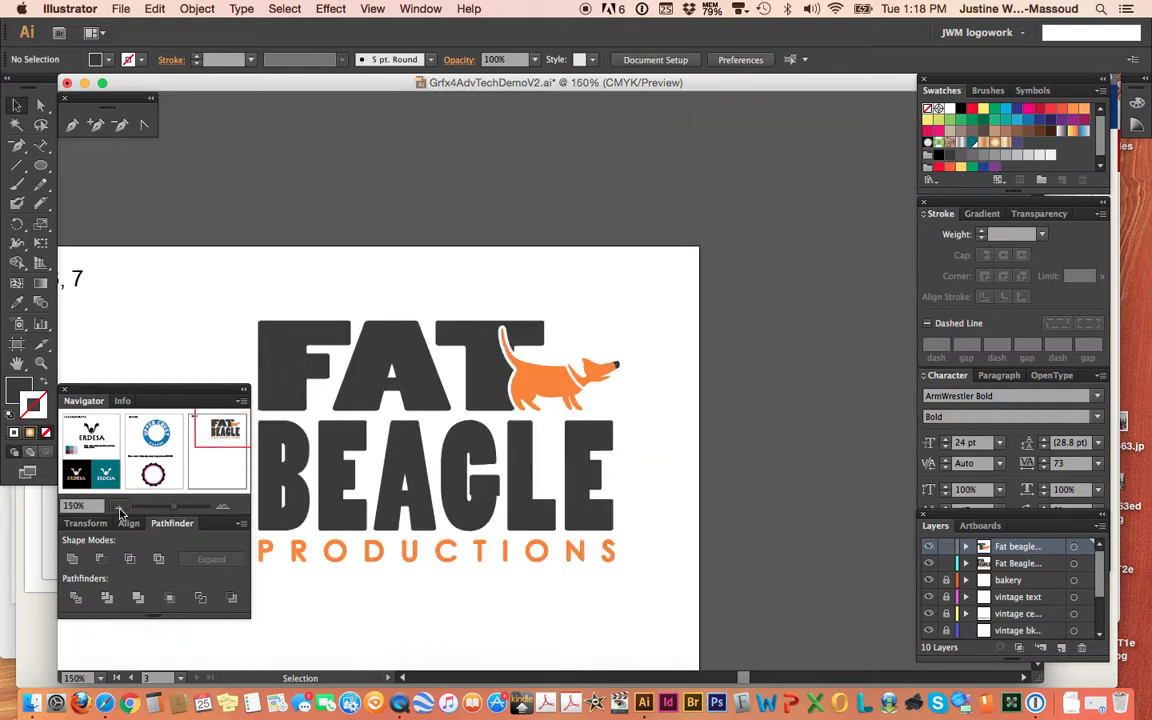
left_click(118, 507)
left_click_drag(329, 316, 632, 544)
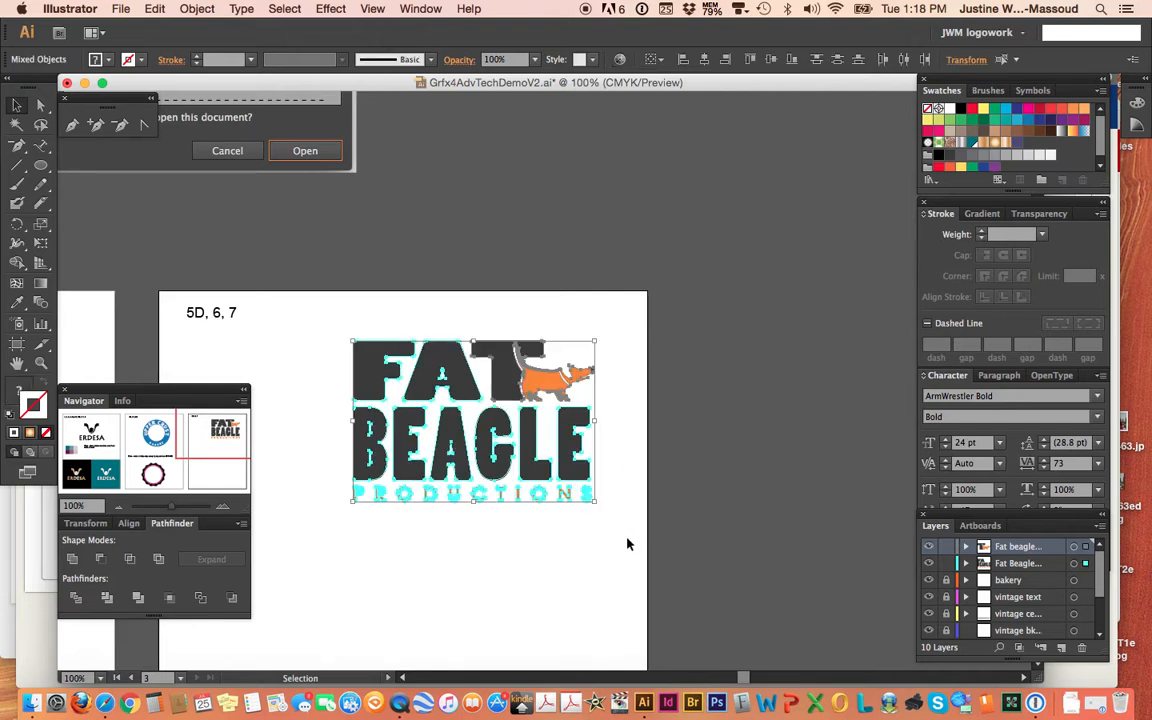
left_click(961, 110)
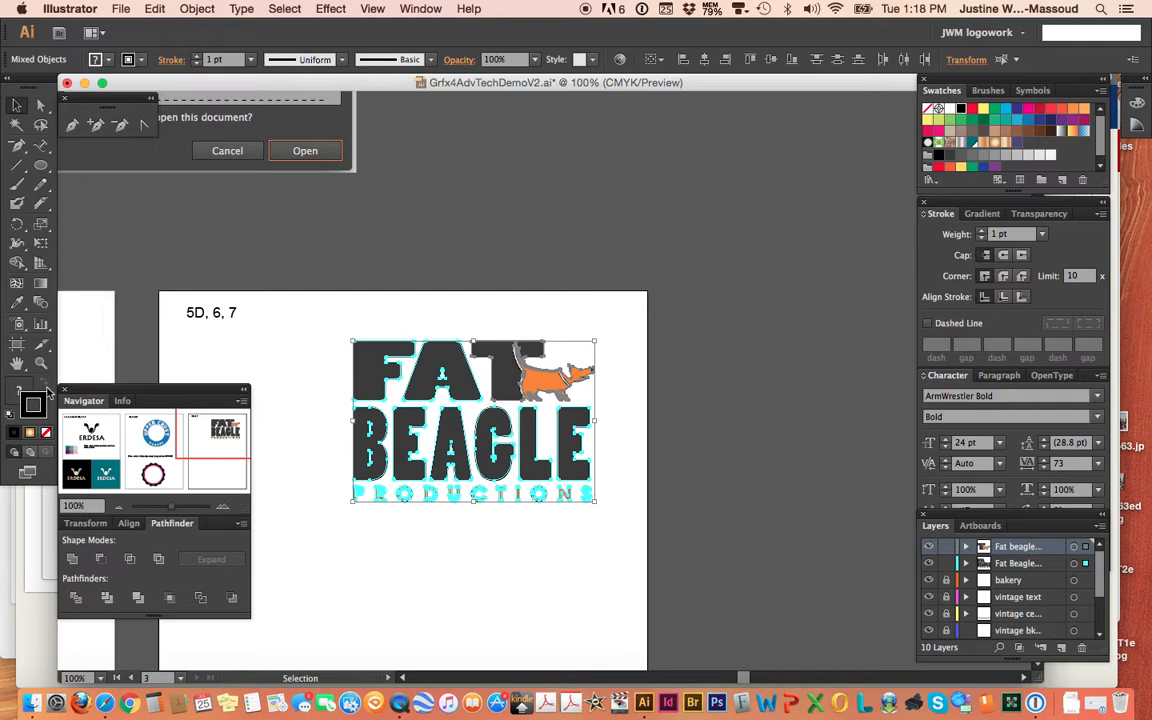
key("super+z")
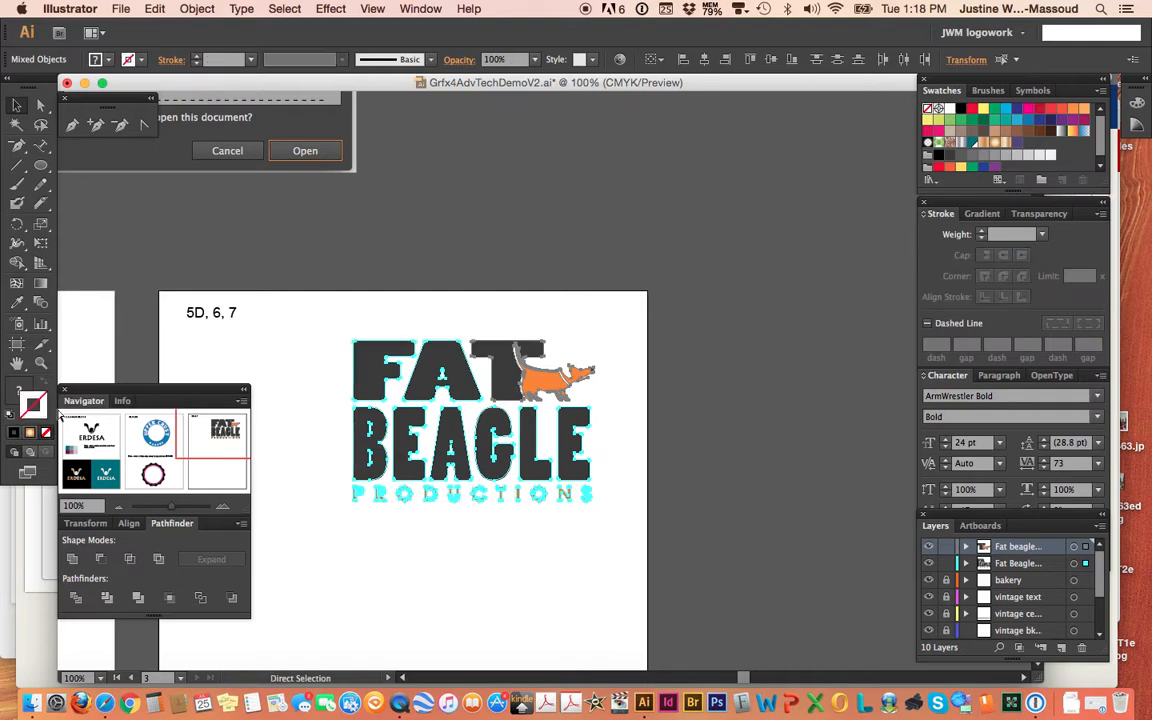
left_click(17, 390)
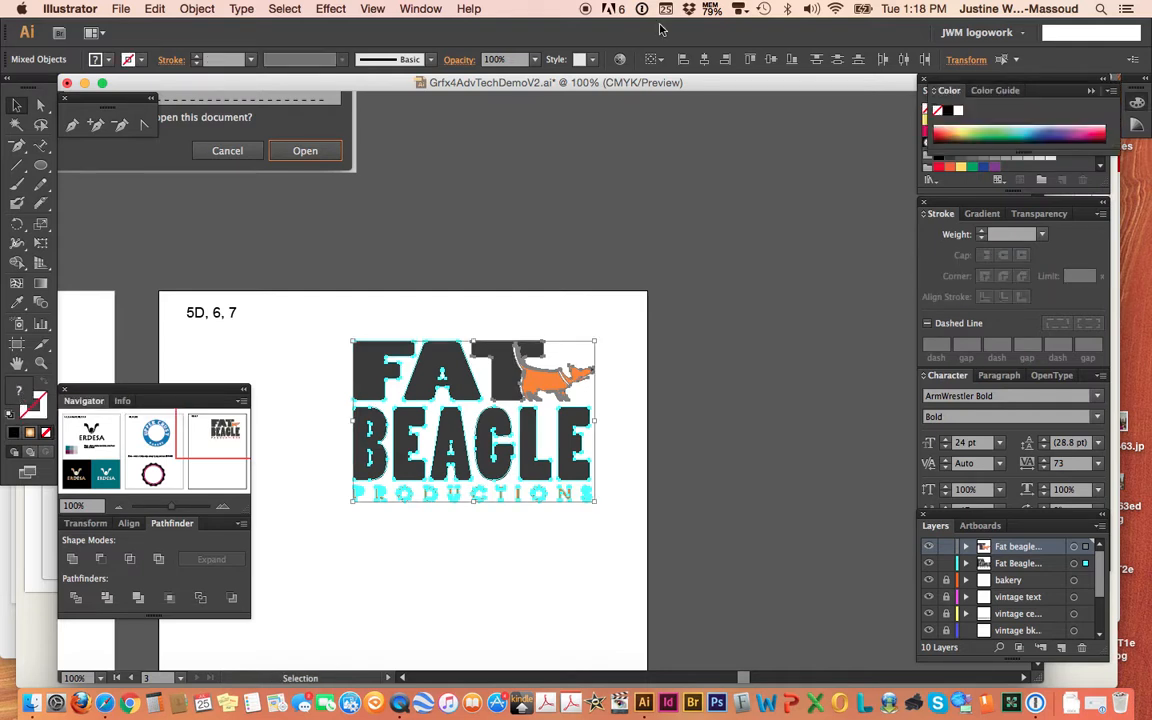
left_click(947, 109)
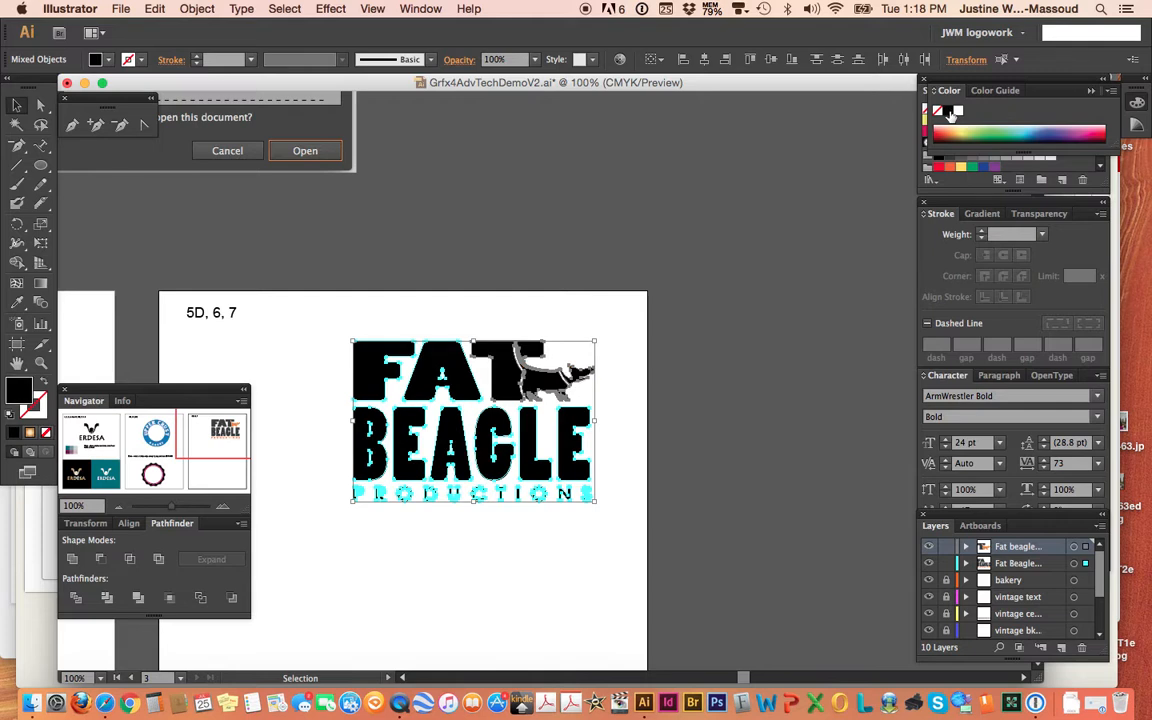
left_click(731, 293)
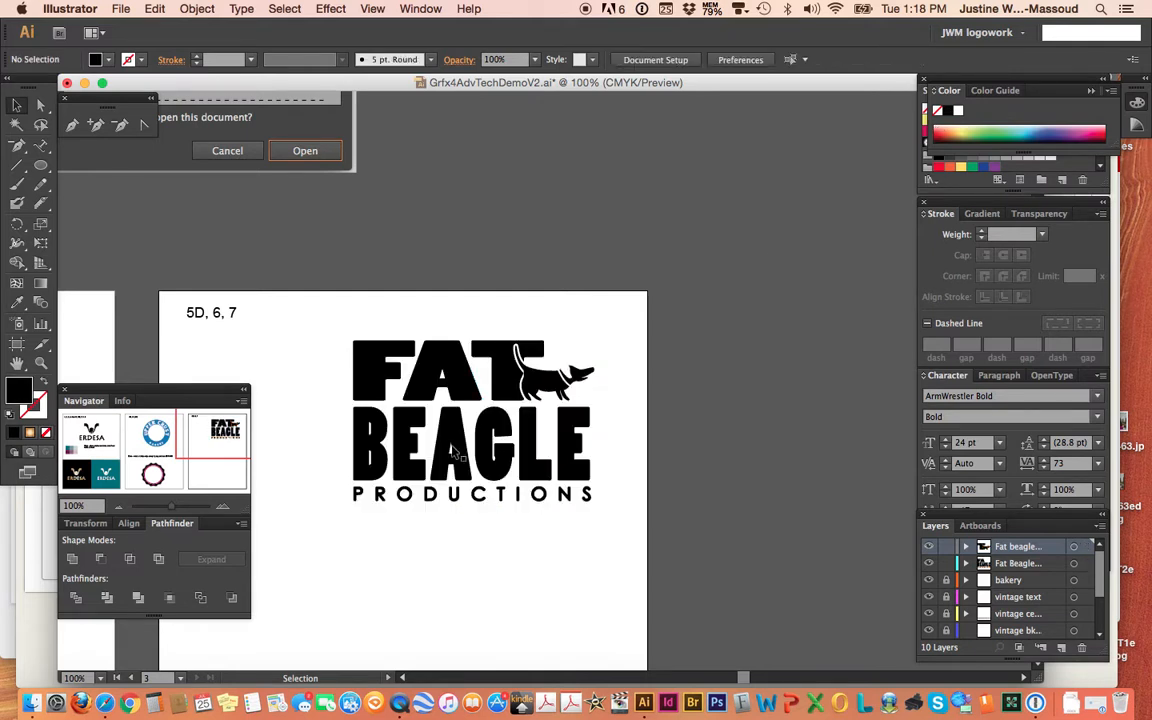
- Delete the small leftover sliver at the dog's rump where the tail's border meets the body
left_click(224, 506)
left_click(224, 506)
left_click(224, 507)
left_click(224, 507)
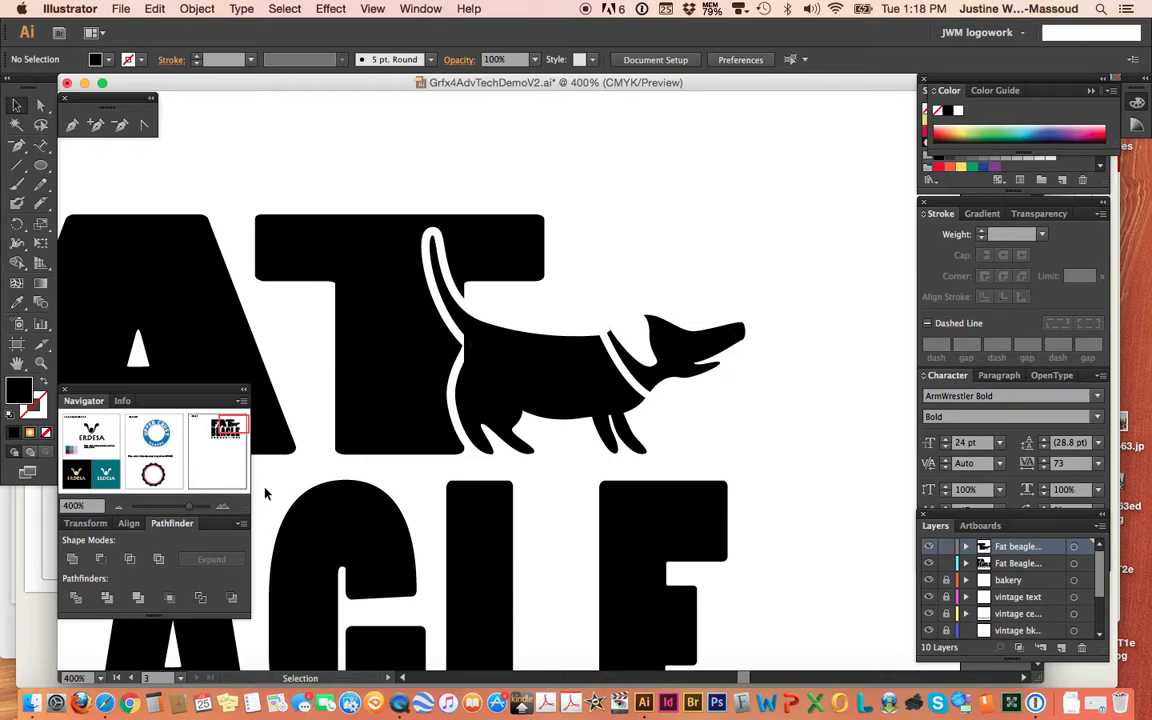
left_click(224, 507)
left_click(224, 506)
left_click(224, 507)
left_click(224, 507)
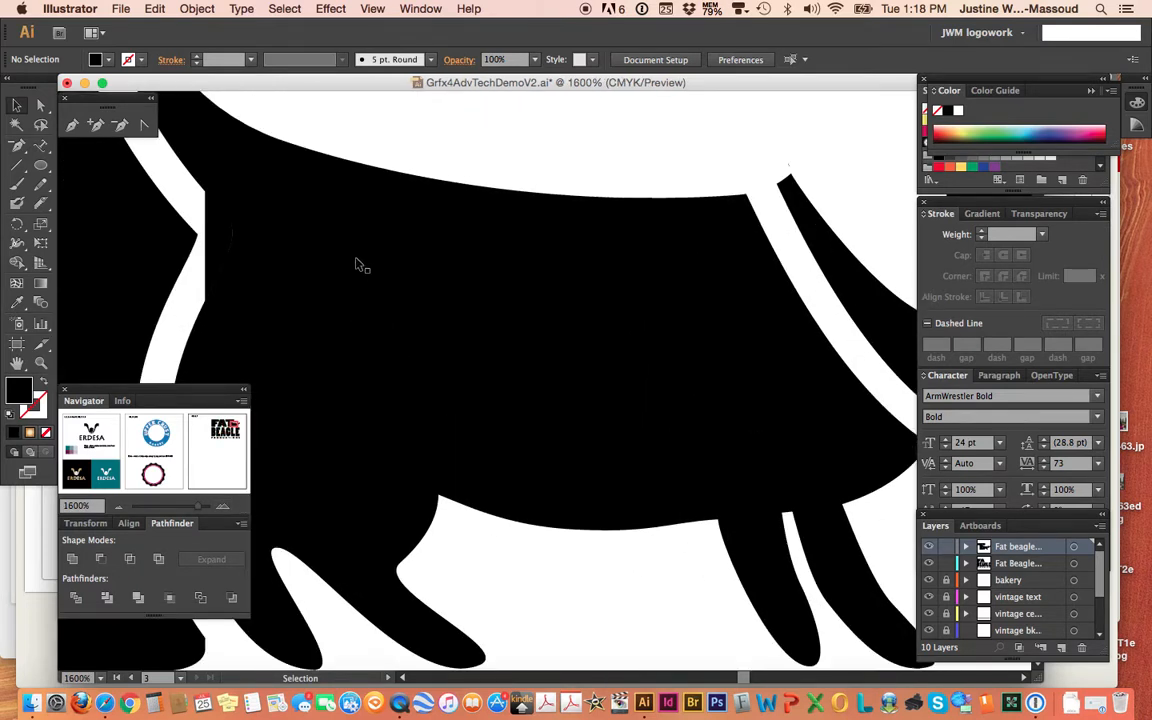
left_click(216, 244)
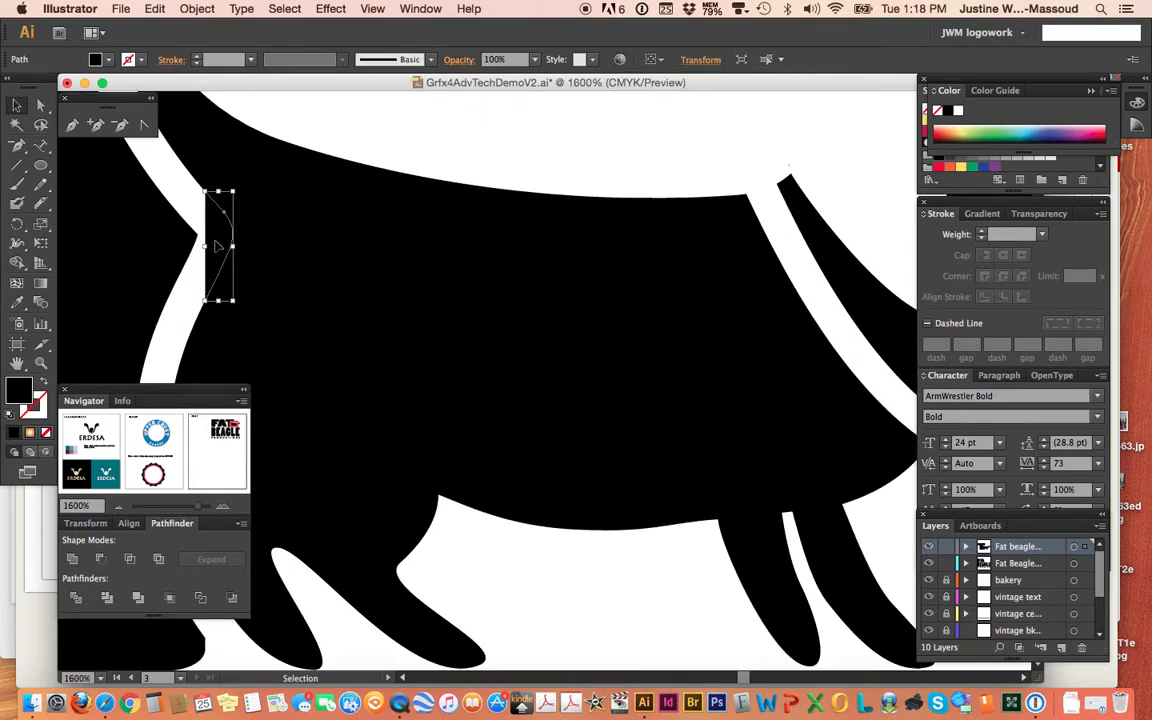
key("Delete")
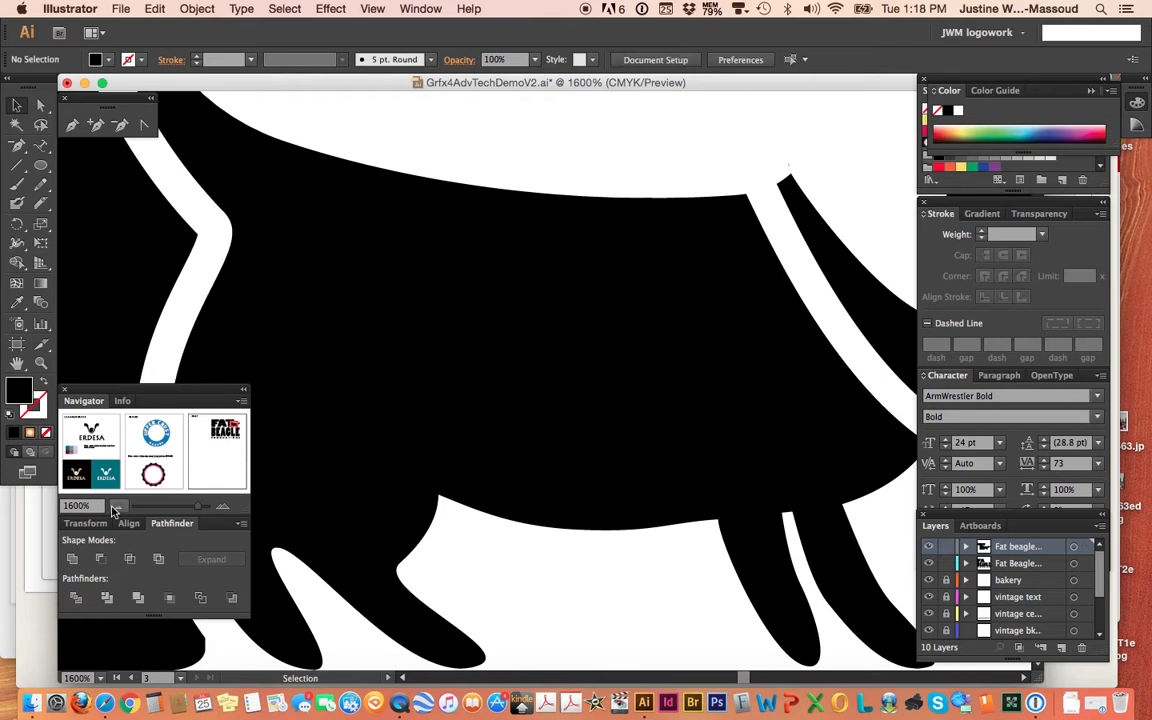
- Select the dog's body and then its head to check that they are separate shapes
left_click(116, 507)
left_click(116, 507)
left_click(117, 508)
left_click(117, 508)
left_click(118, 508)
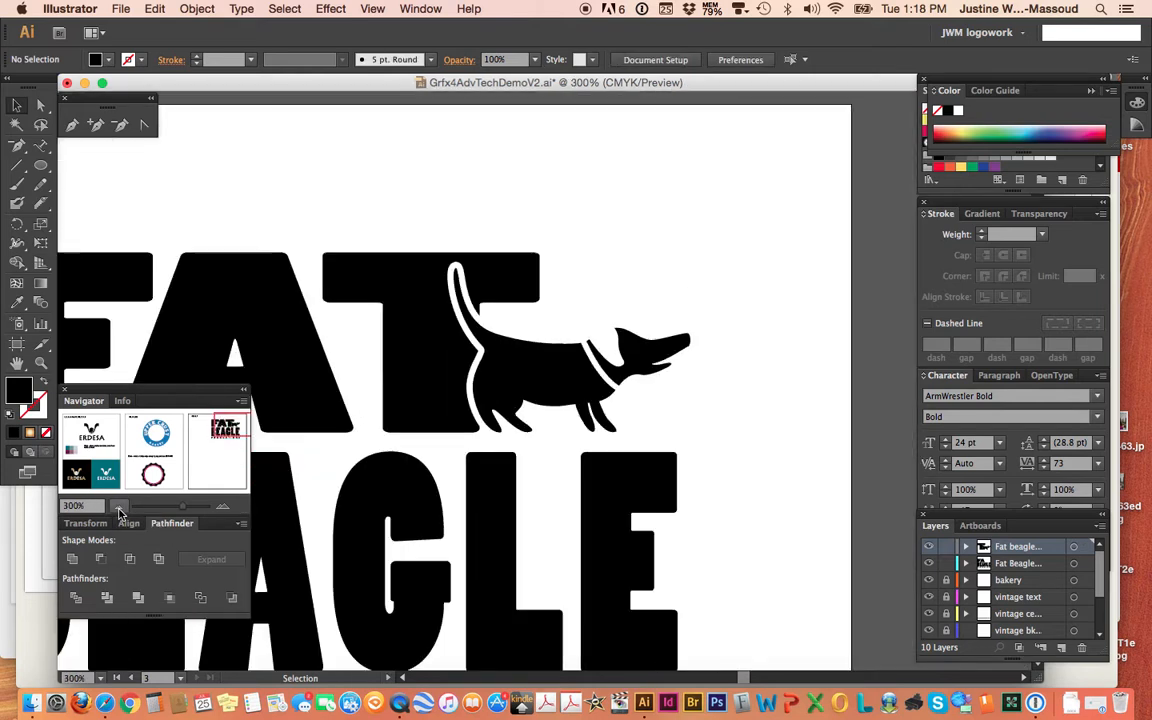
left_click(542, 366)
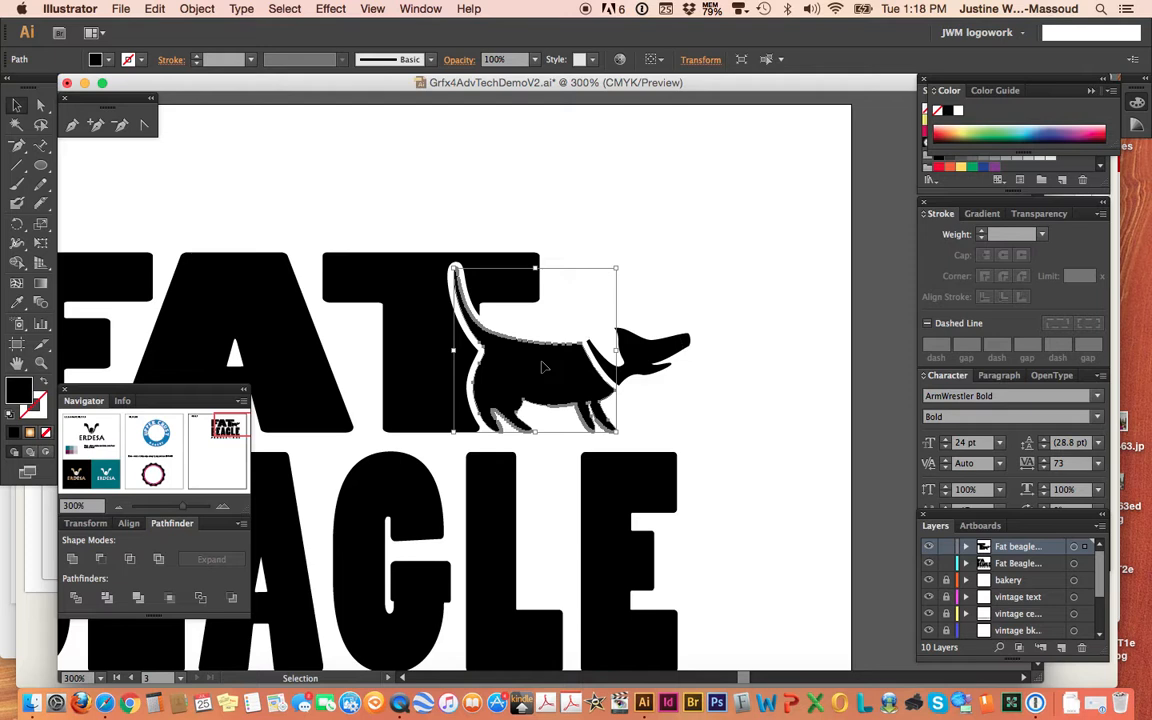
left_click(643, 351)
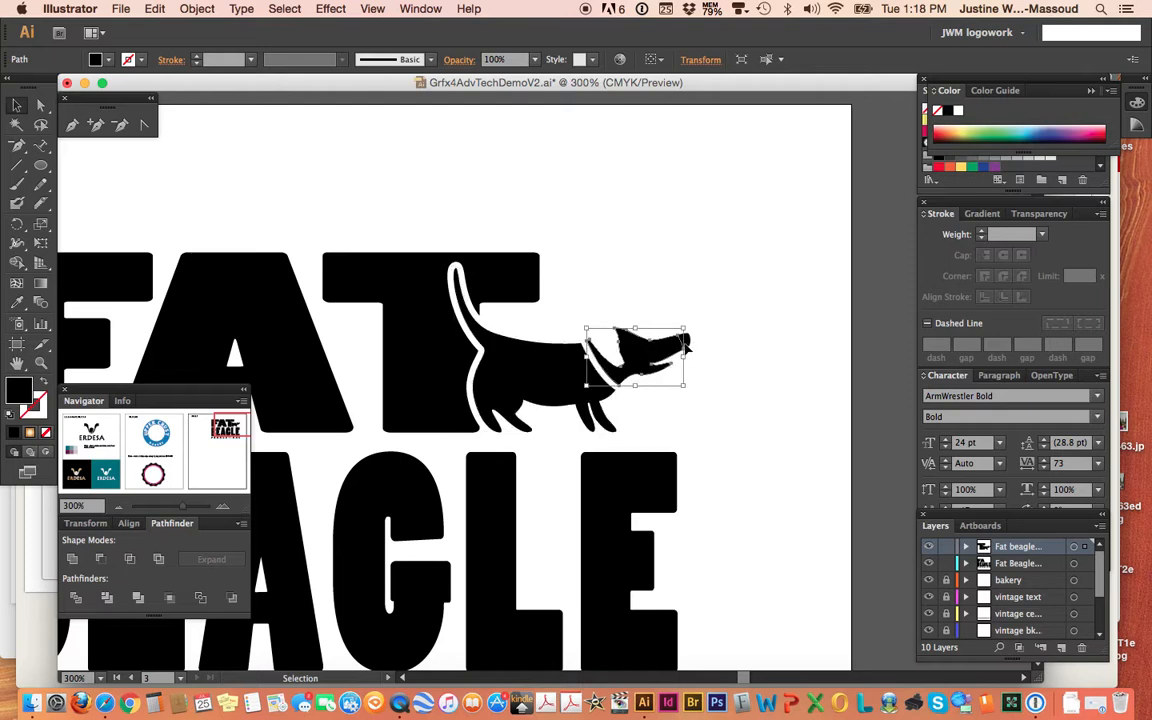
- Examine the dog's nose up close and select it to check where it meets the head
left_click(223, 507)
left_click(223, 507)
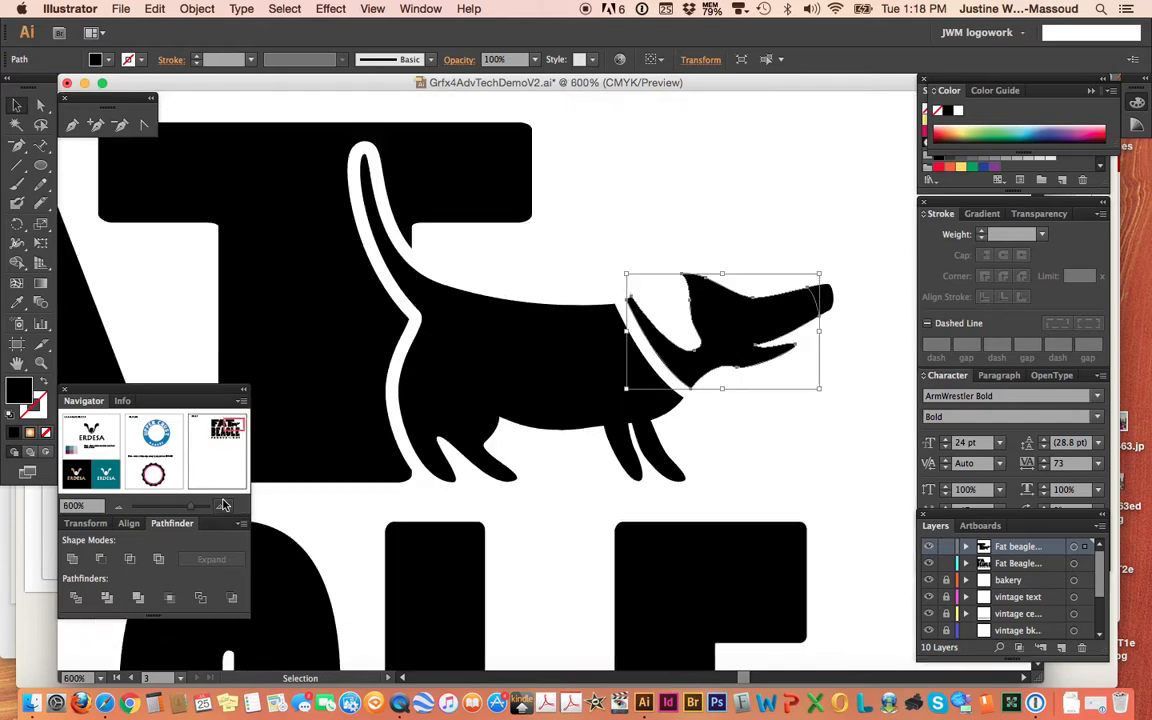
left_click(223, 507)
scroll(678, 362, "right", 10)
scroll(678, 361, "up", 3)
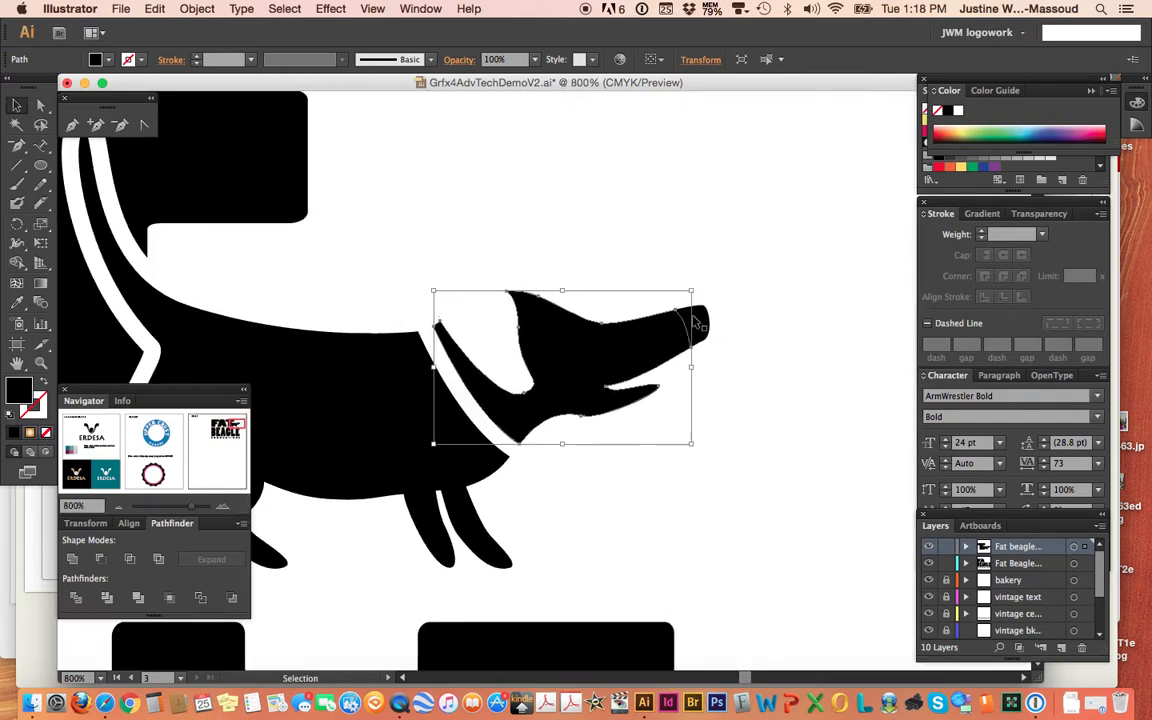
left_click(778, 341)
left_click(698, 325)
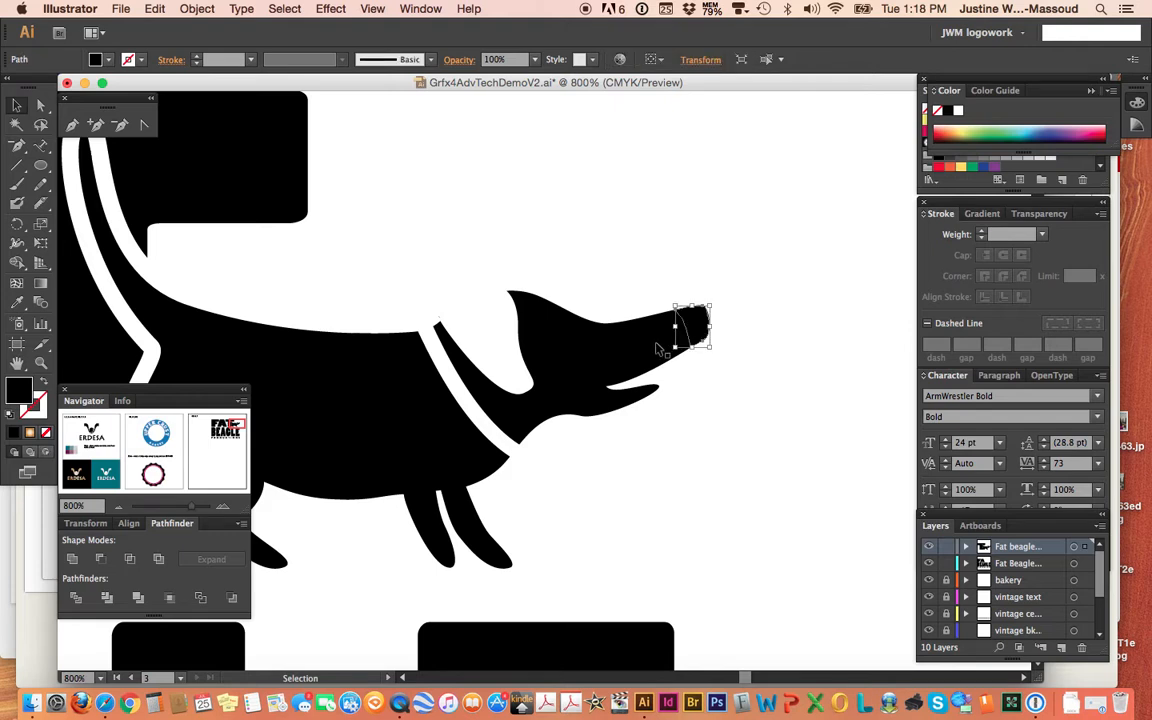
left_click(744, 387)
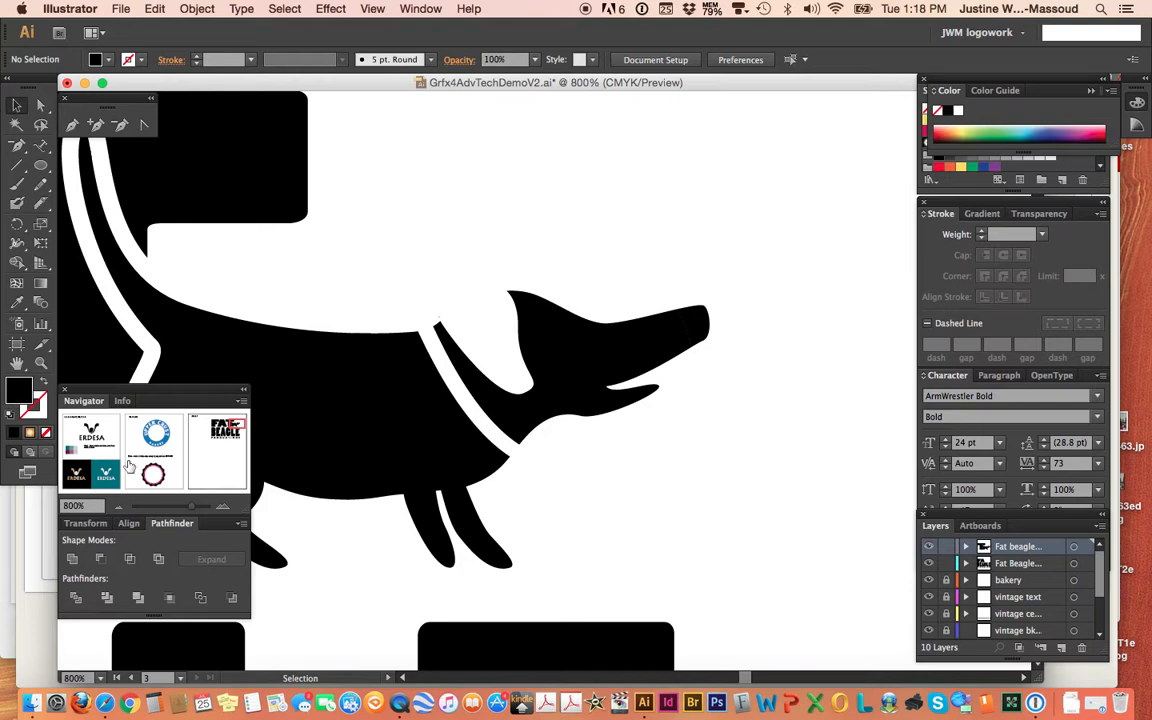
- Combine the dog's head and body into one compound path and deselect it
left_click(118, 507)
left_click(120, 509)
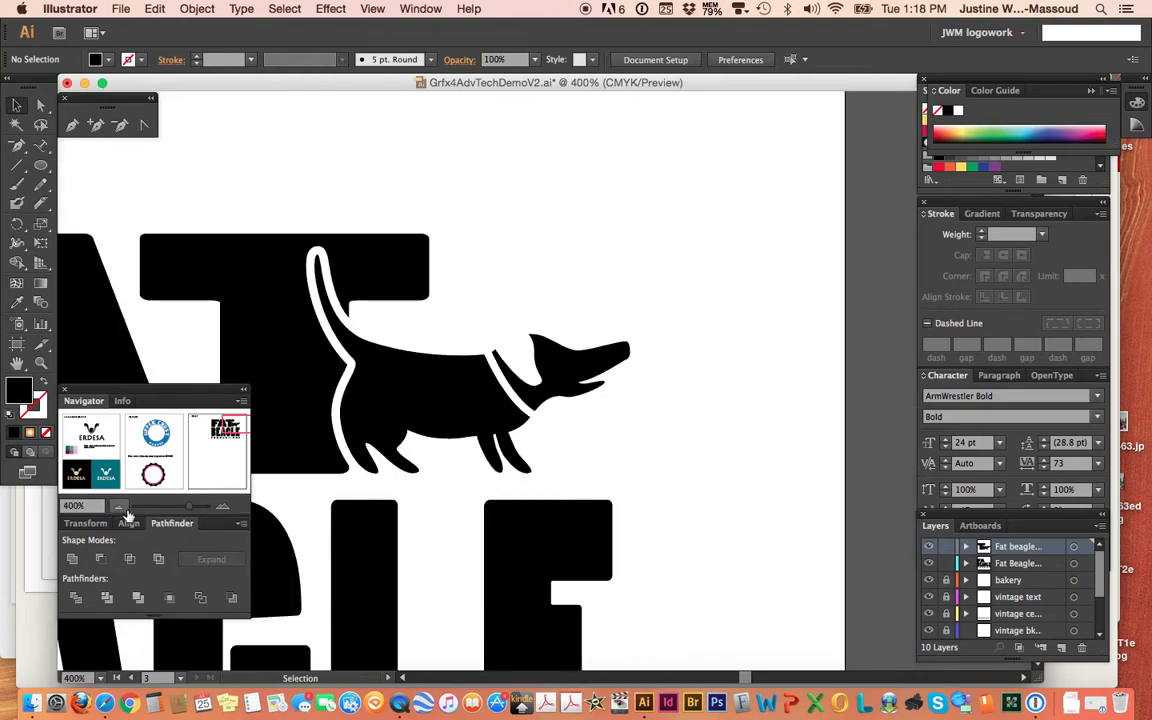
left_click(561, 370)
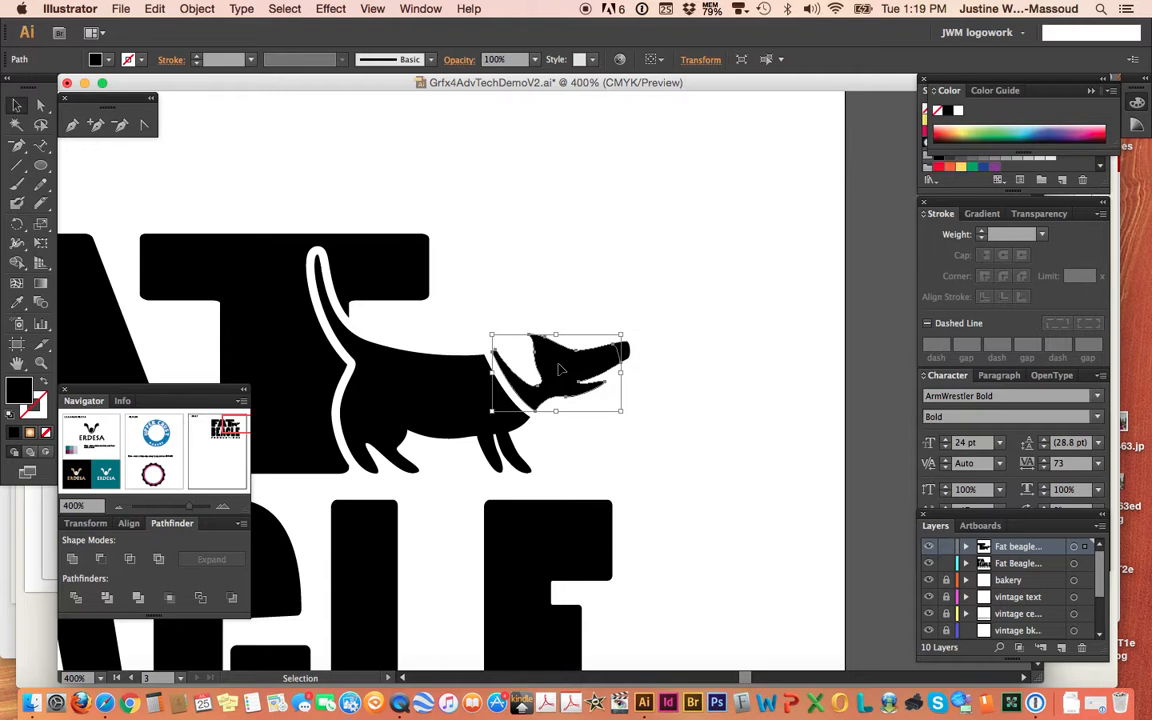
left_click(417, 406, "shift")
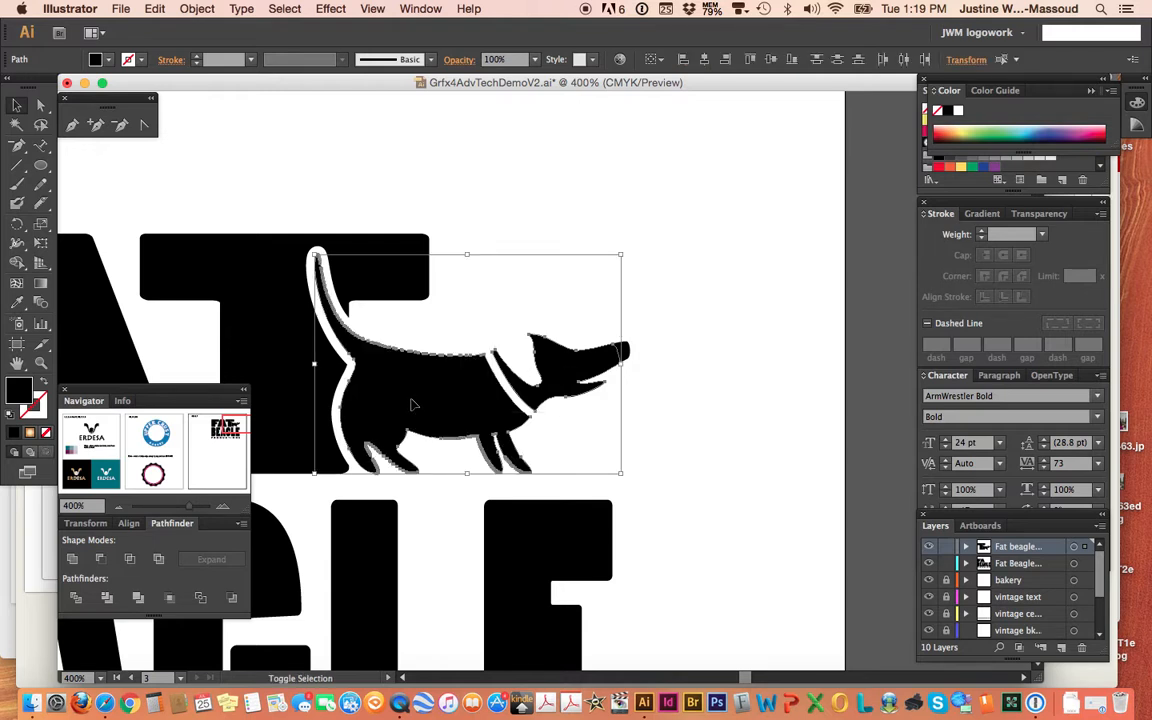
left_click(200, 9)
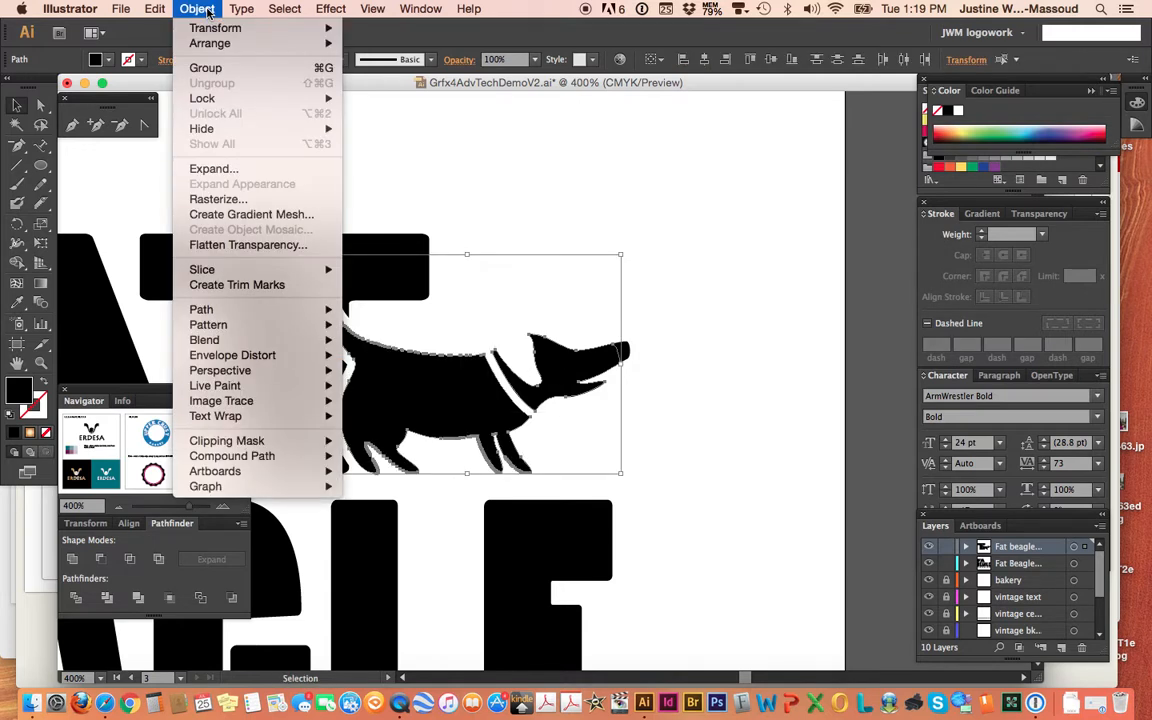
mouse_move(300, 456)
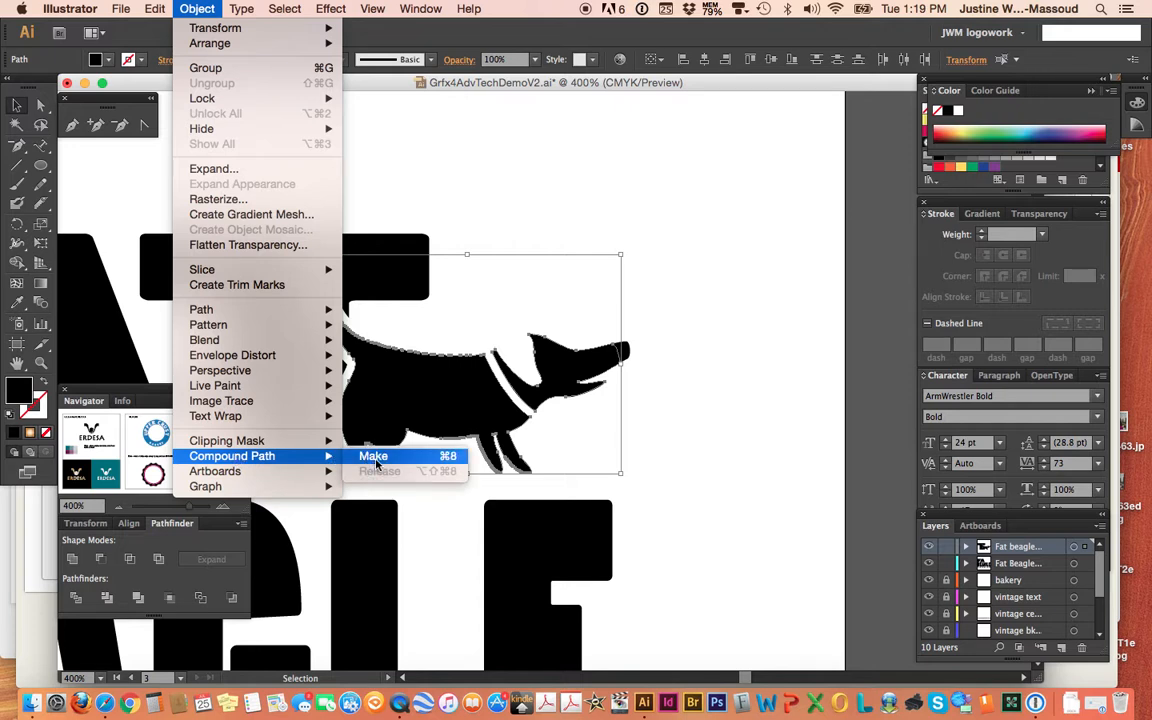
left_click(373, 457)
left_click(658, 195)
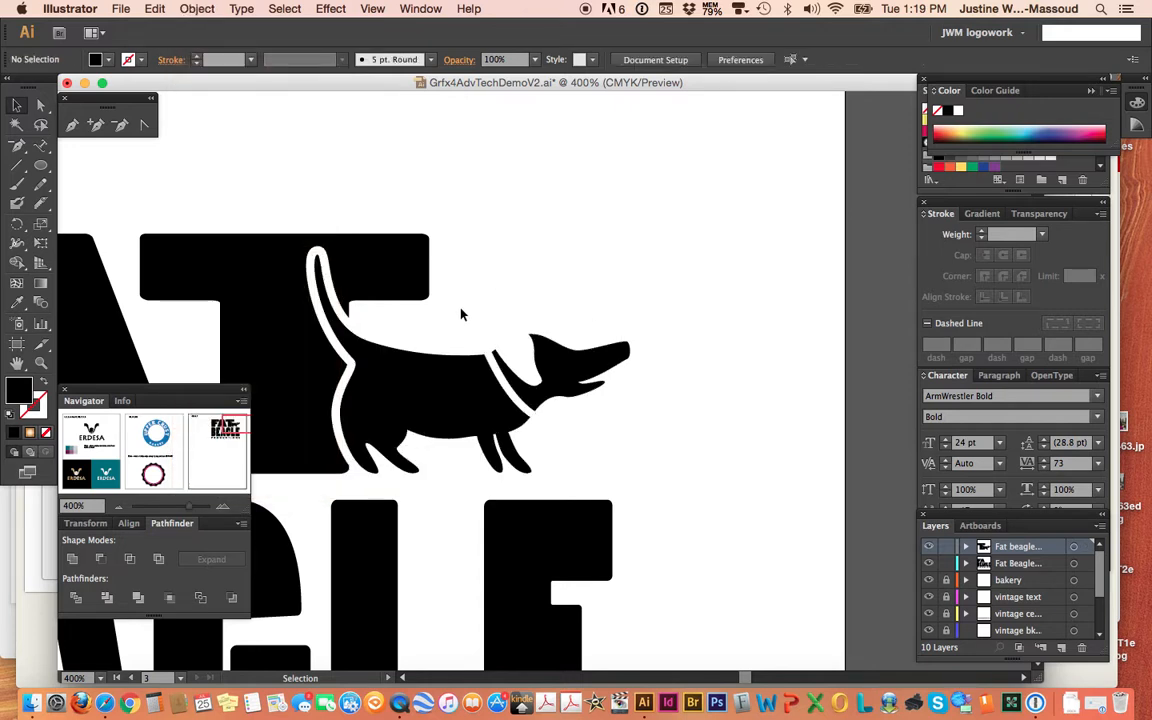
- Fill the dog's head-and-body compound path with the orange C=0 M=75 Y=100 K=0 swatch and deselect it
left_click(452, 400)
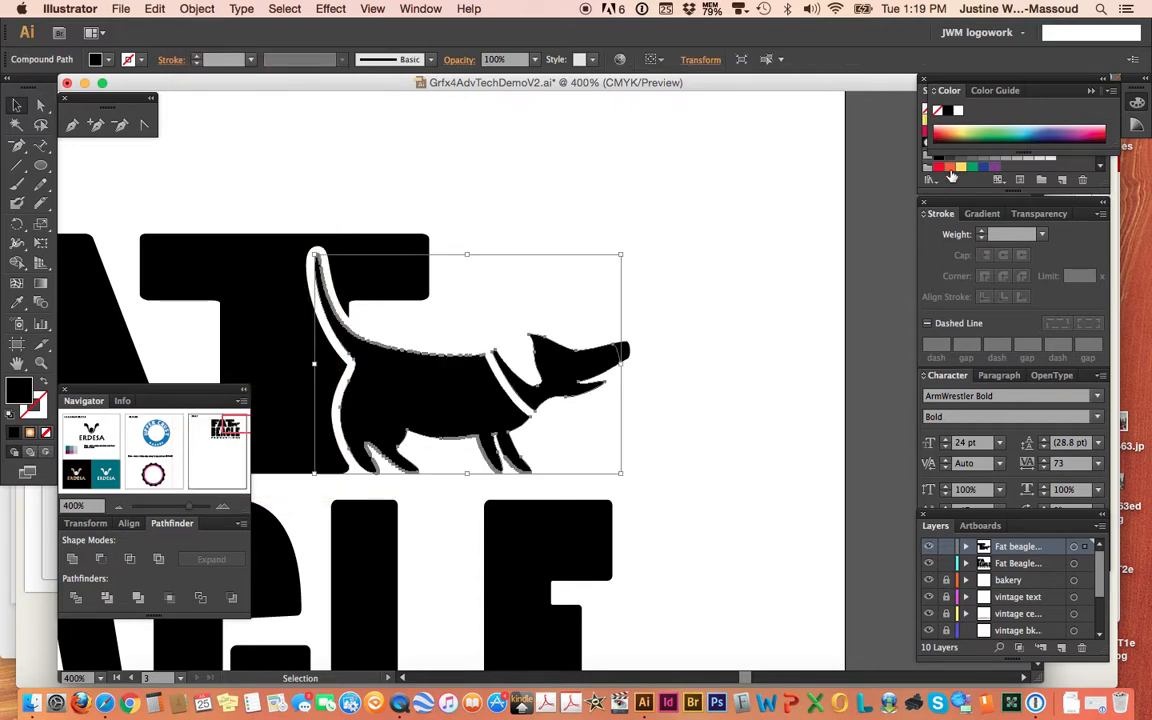
left_click(951, 174)
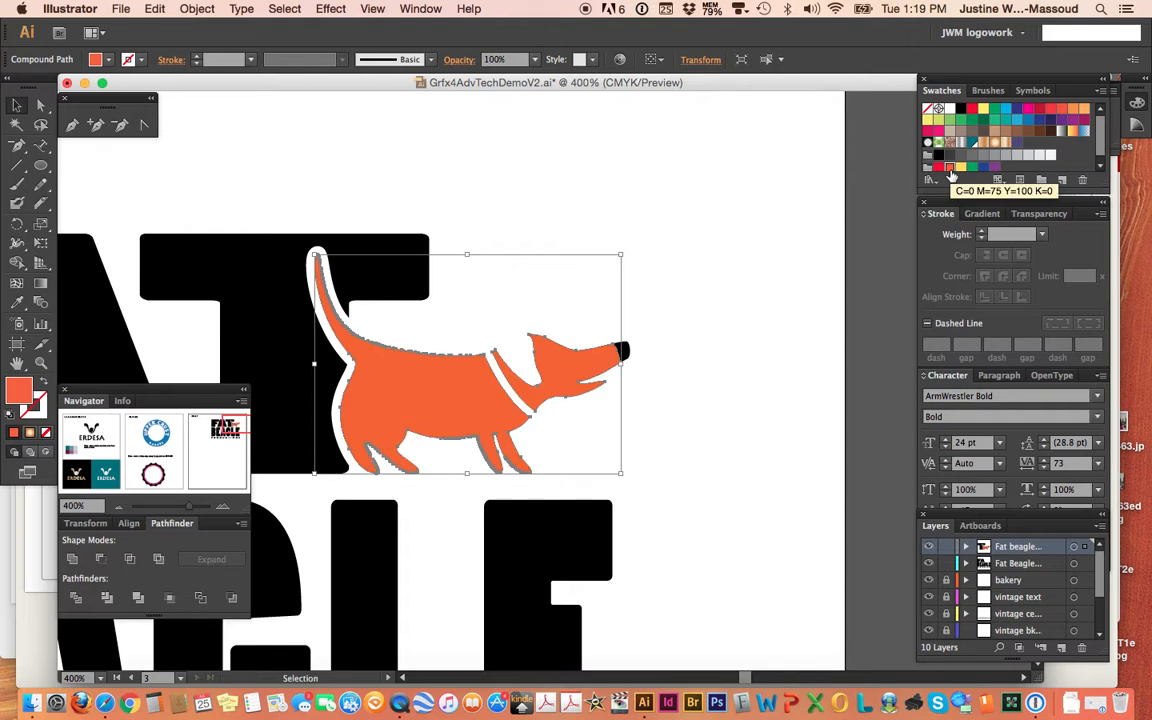
left_click(521, 128)
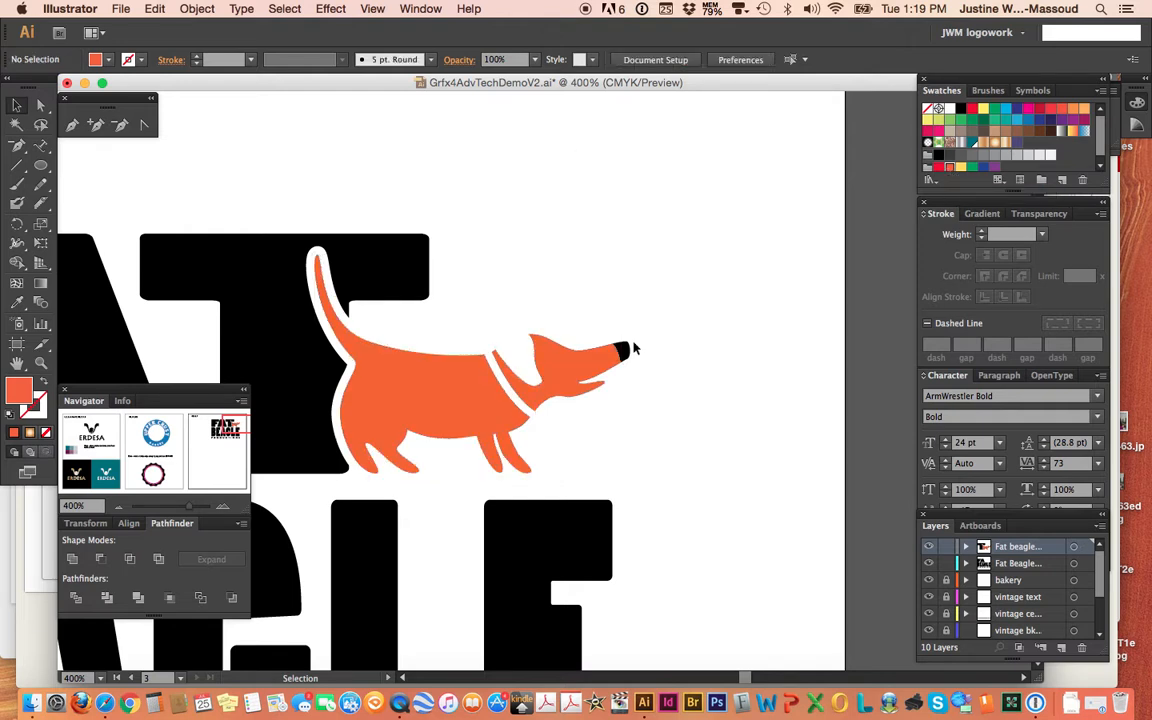
- Select the whole Fat Beagle logo, lettering and dog, fill it with the bright cyan-blue swatch and deselect it
left_click(119, 508)
left_click(119, 507)
left_click(119, 508)
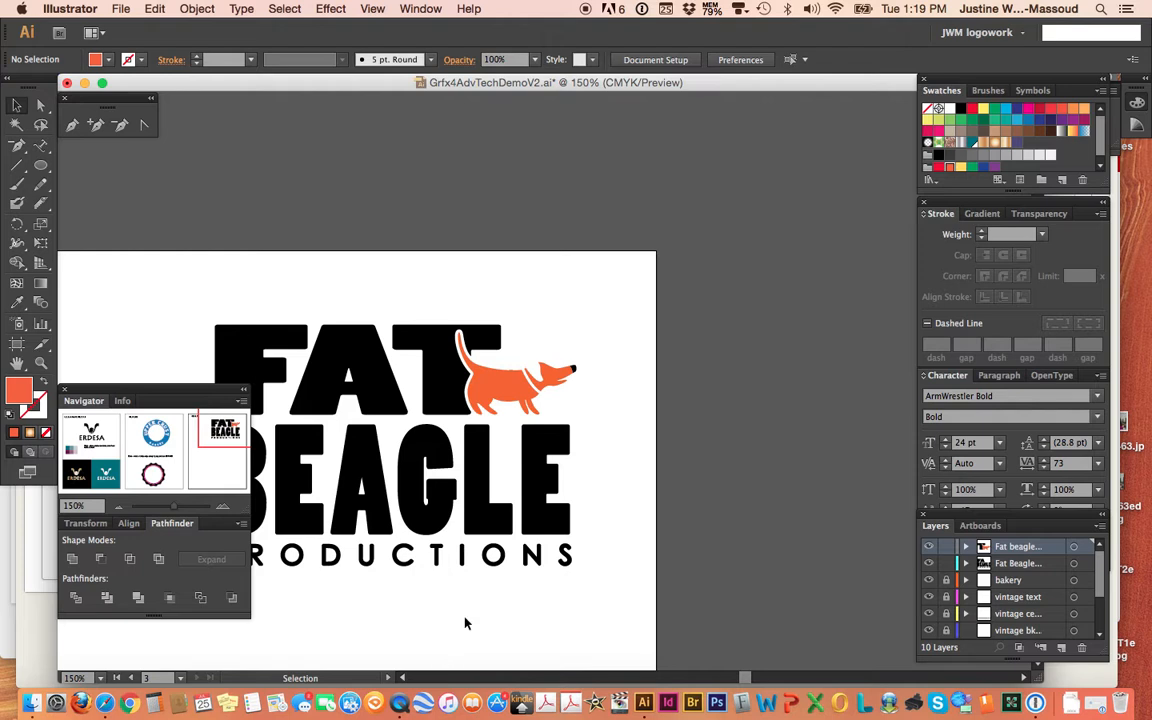
scroll(465, 620, "left", 5)
scroll(465, 620, "down", 1)
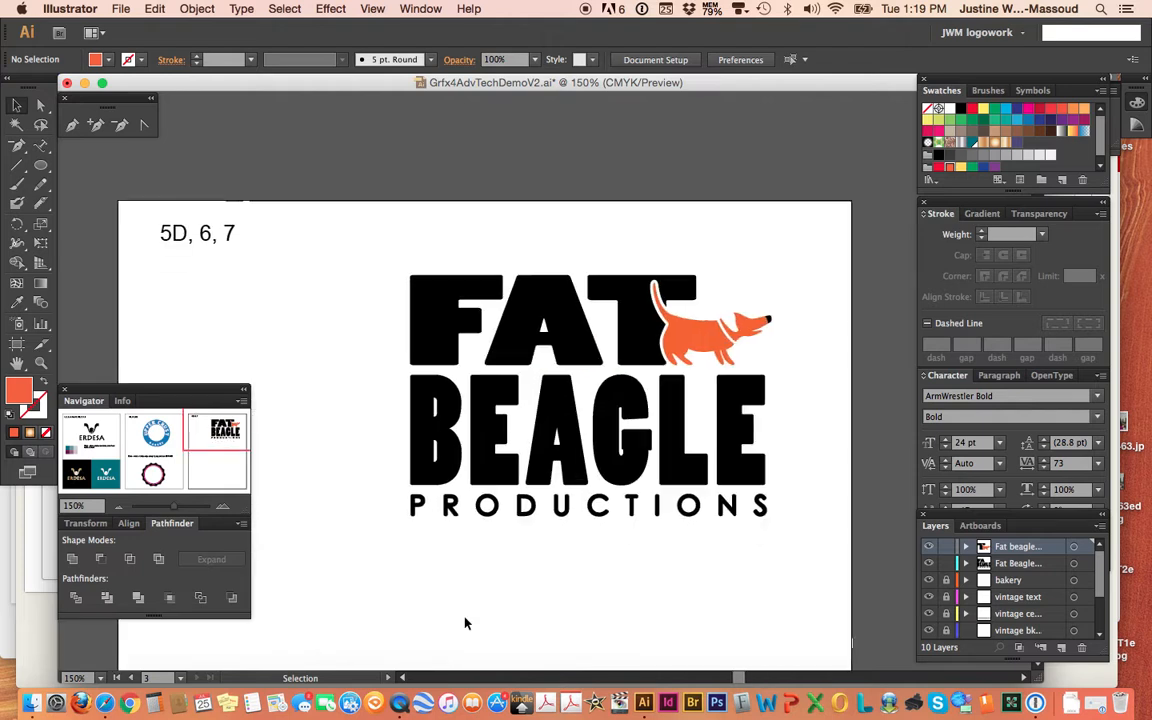
left_click(119, 508)
left_click(119, 507)
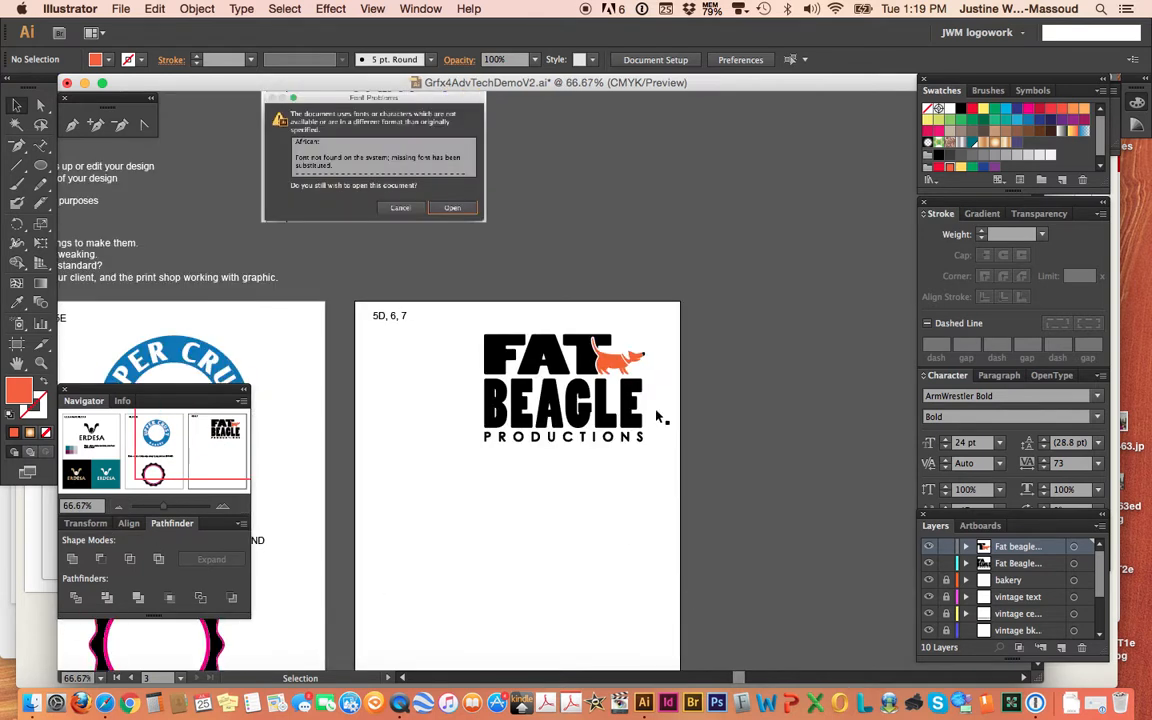
left_click_drag(470, 317, 660, 478)
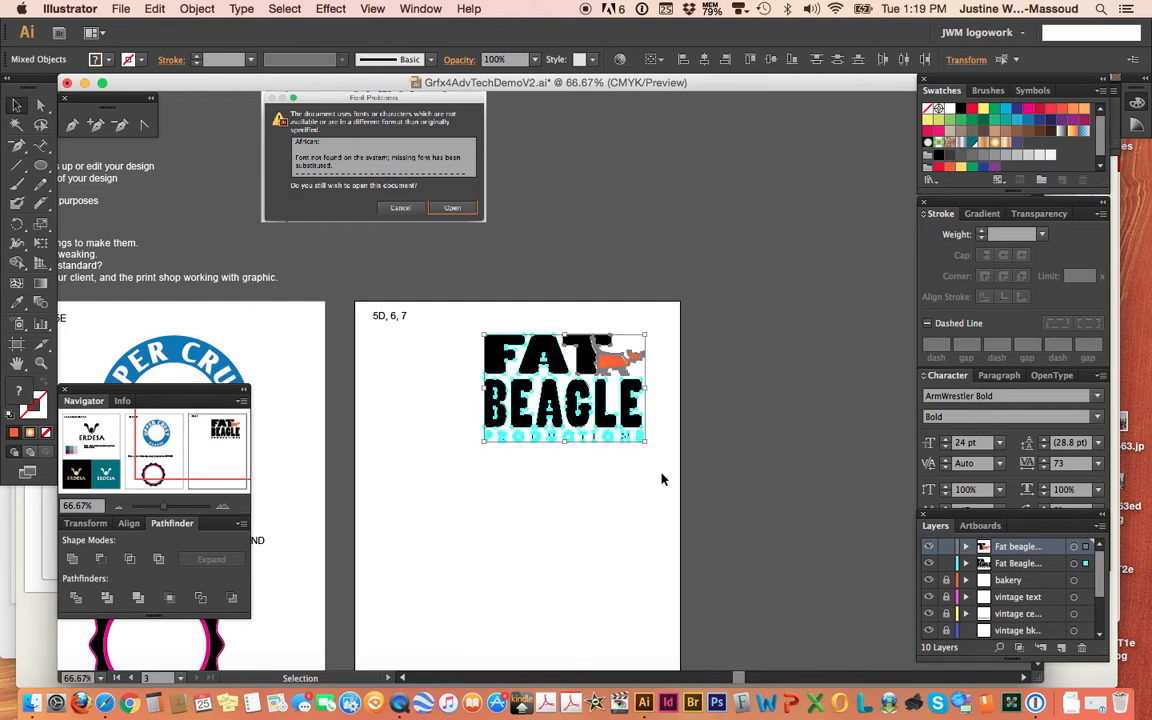
left_click(1005, 110)
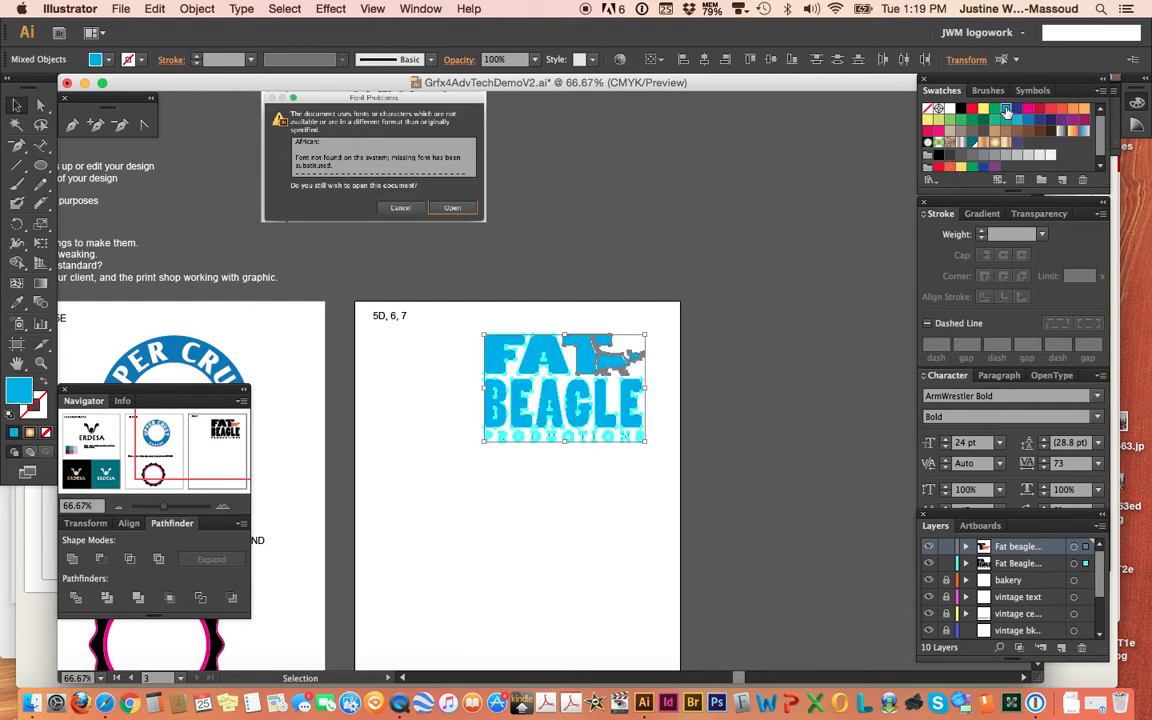
left_click(617, 543)
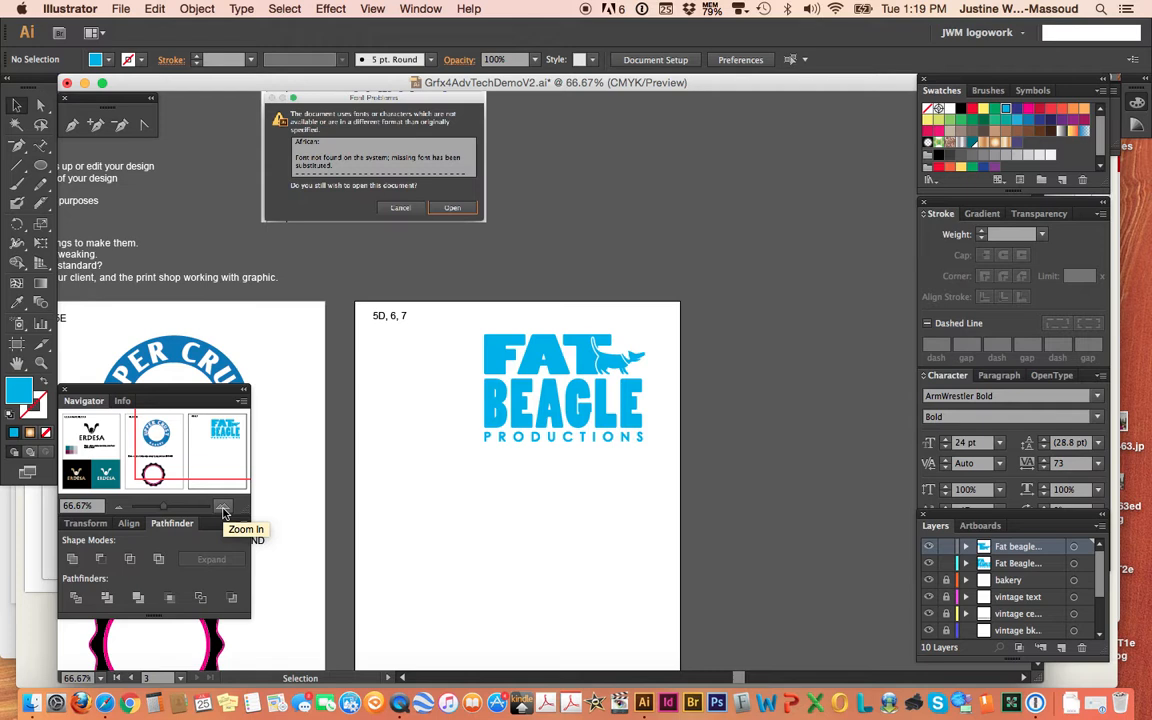
- Review the Erdesa, Upper Crust Bakery and Fat Beagle artboards along with the demo notes above them
left_click(117, 507)
left_click(117, 507)
scroll(458, 545, "left", 8)
scroll(458, 545, "down", 1)
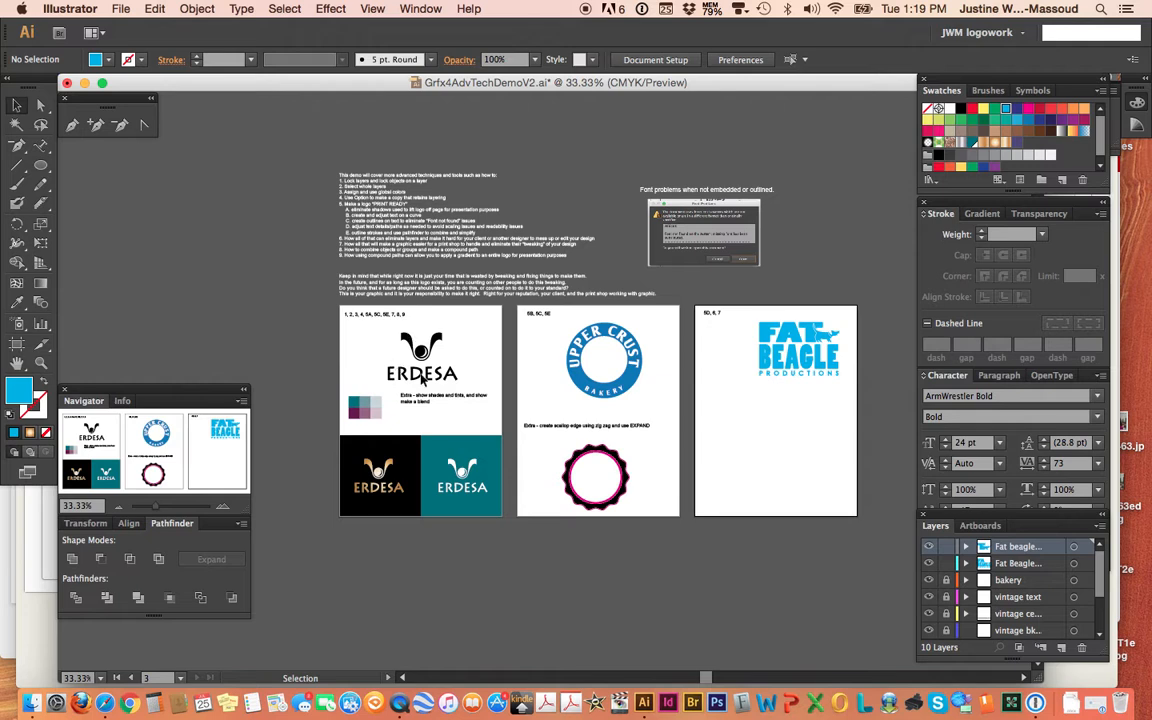
left_click(197, 8)
mouse_move(244, 18)
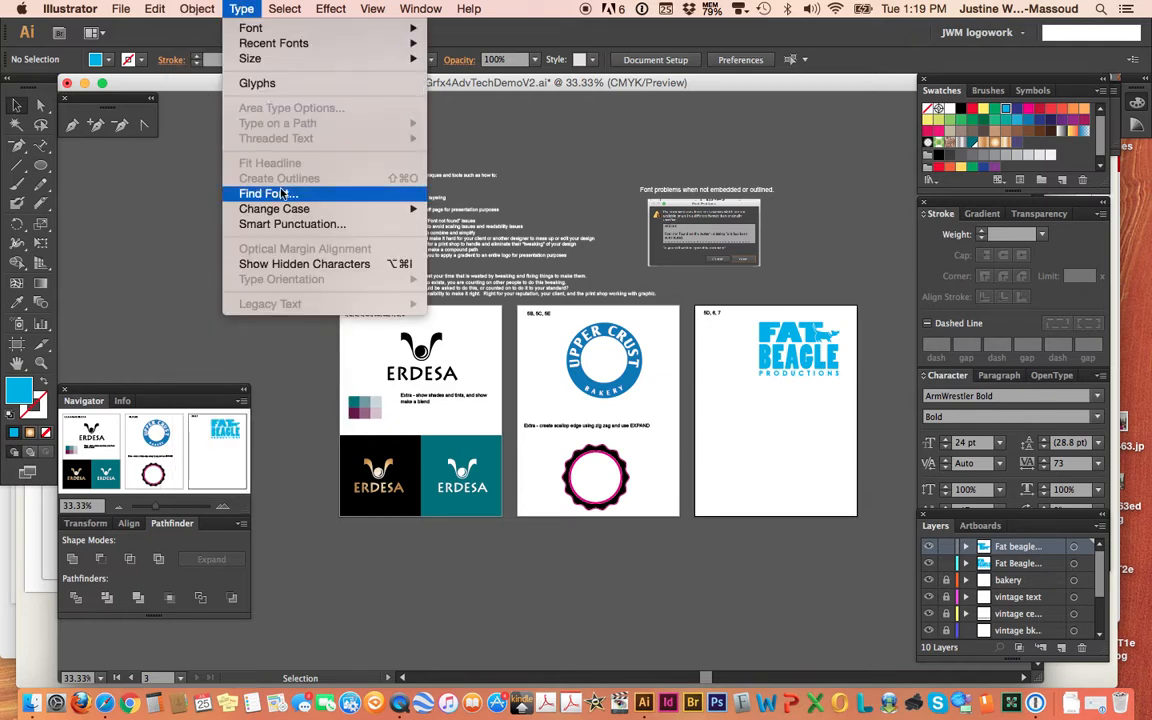
left_click(224, 509)
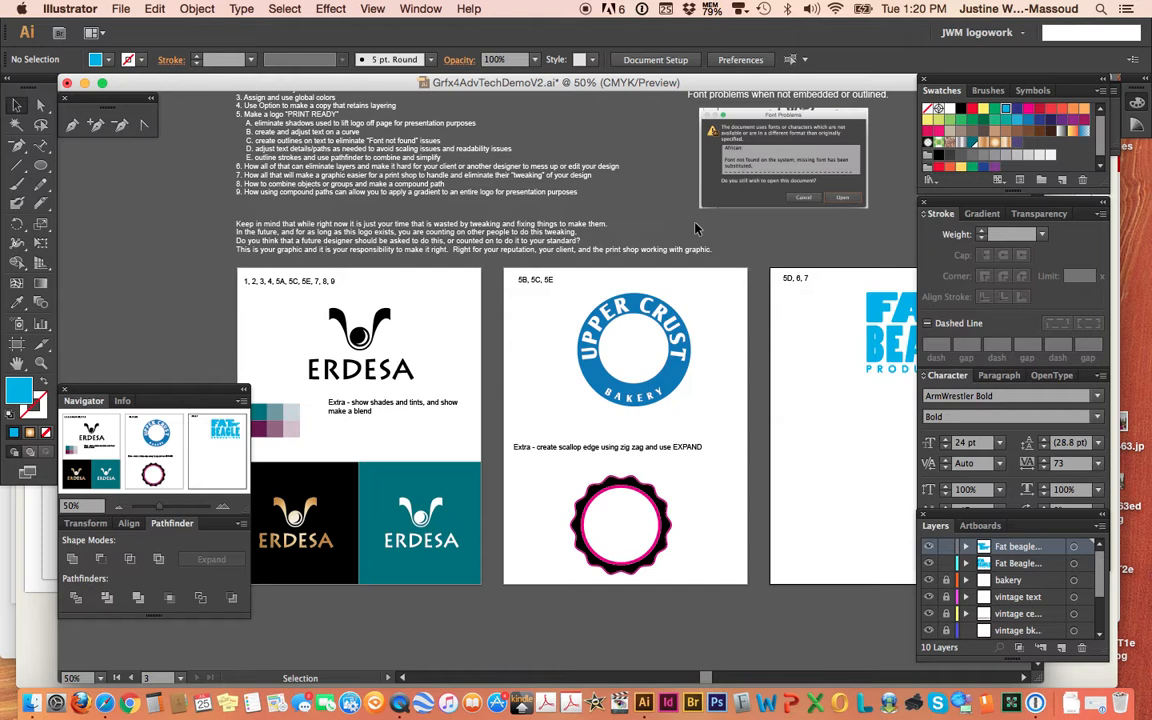
scroll(645, 375, "right", 5)
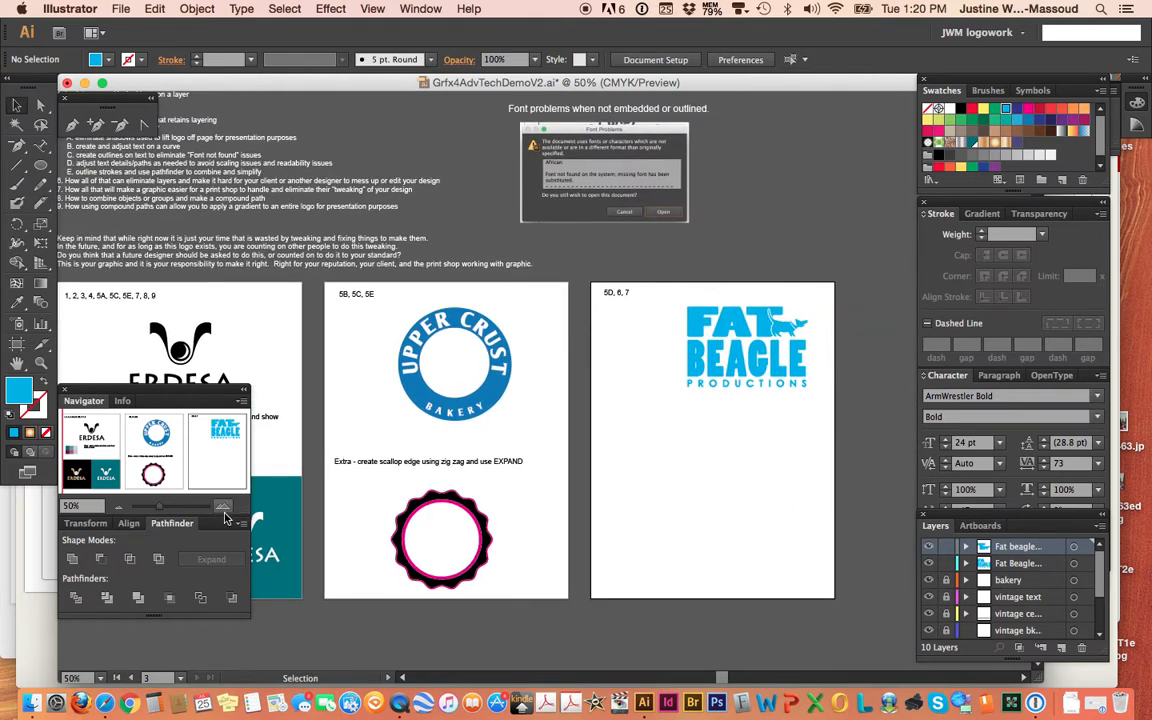
left_click(222, 509)
left_click(222, 510)
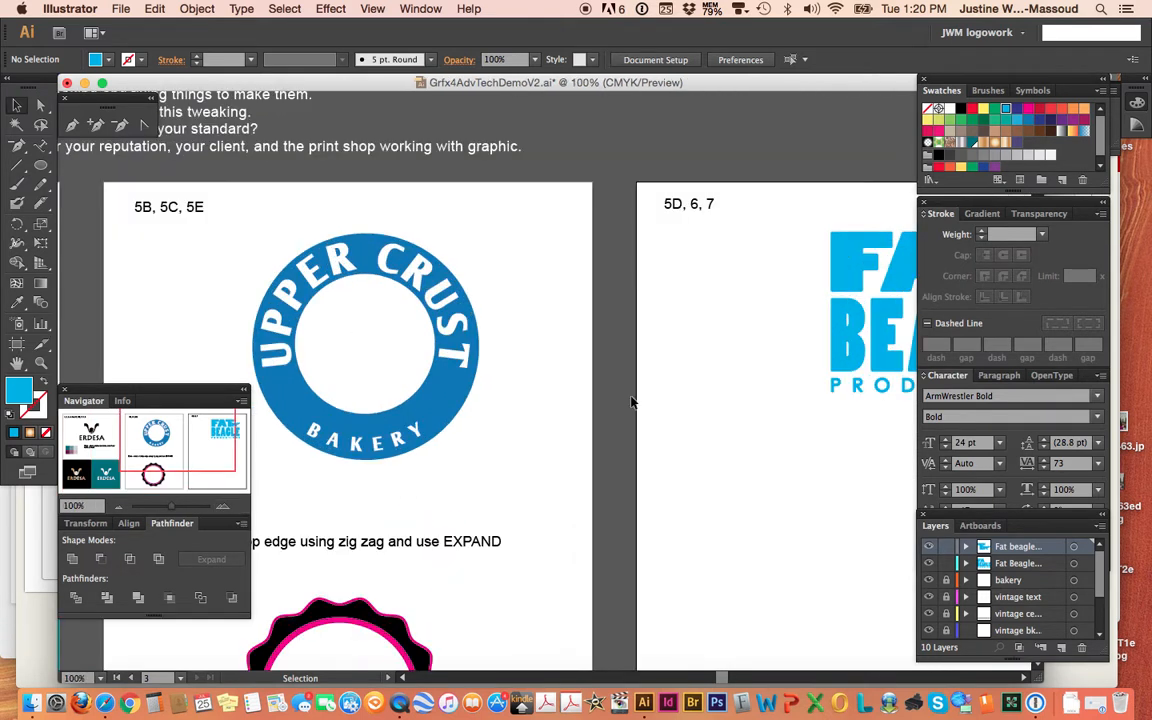
scroll(631, 402, "right", 8)
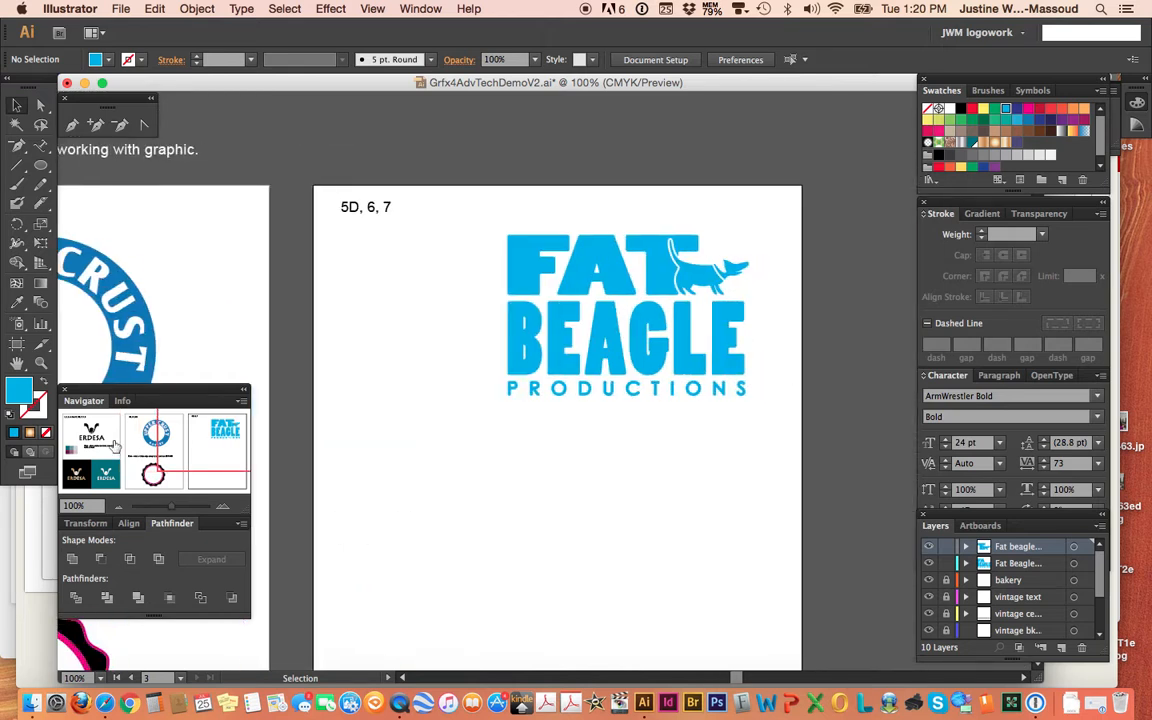
left_click(119, 507)
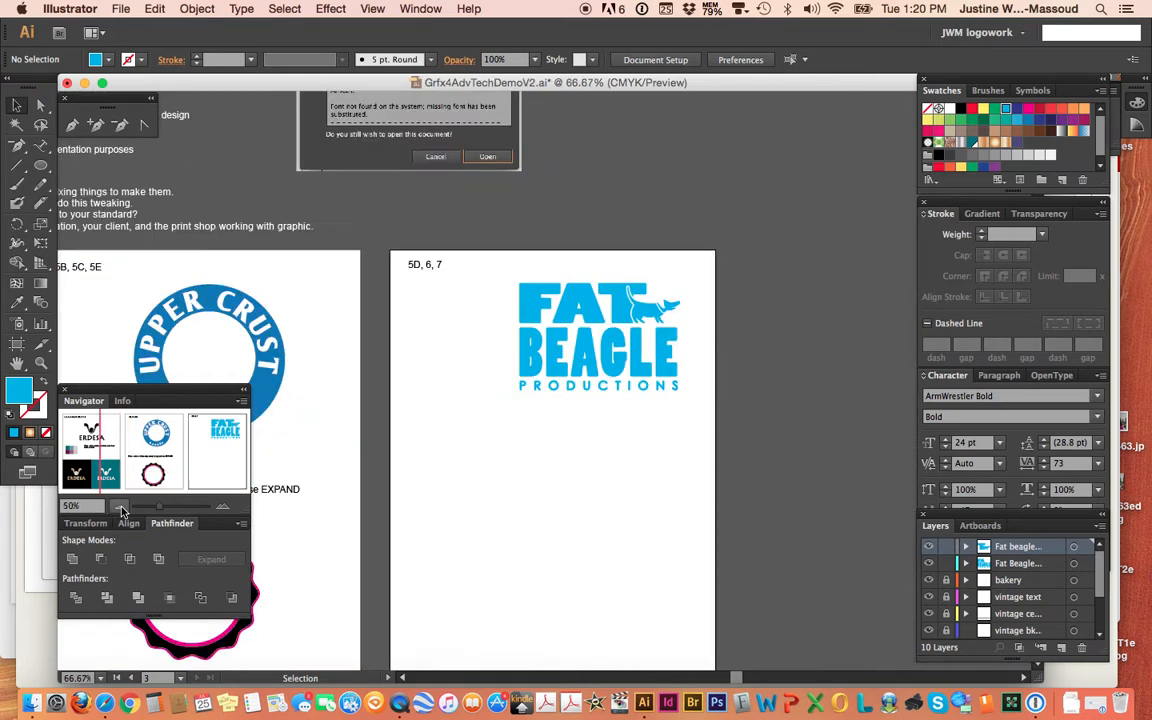
left_click(119, 507)
scroll(636, 388, "left", 6)
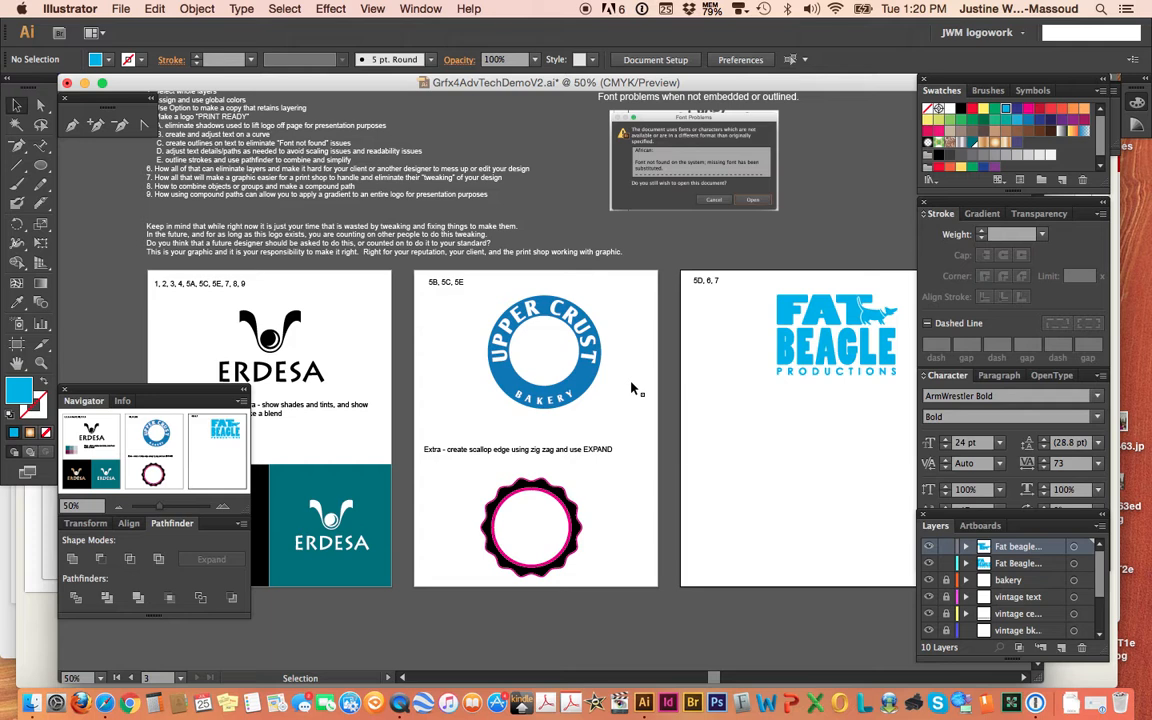
scroll(632, 388, "up", 8)
scroll(632, 388, "left", 4)
scroll(632, 388, "down", 6)
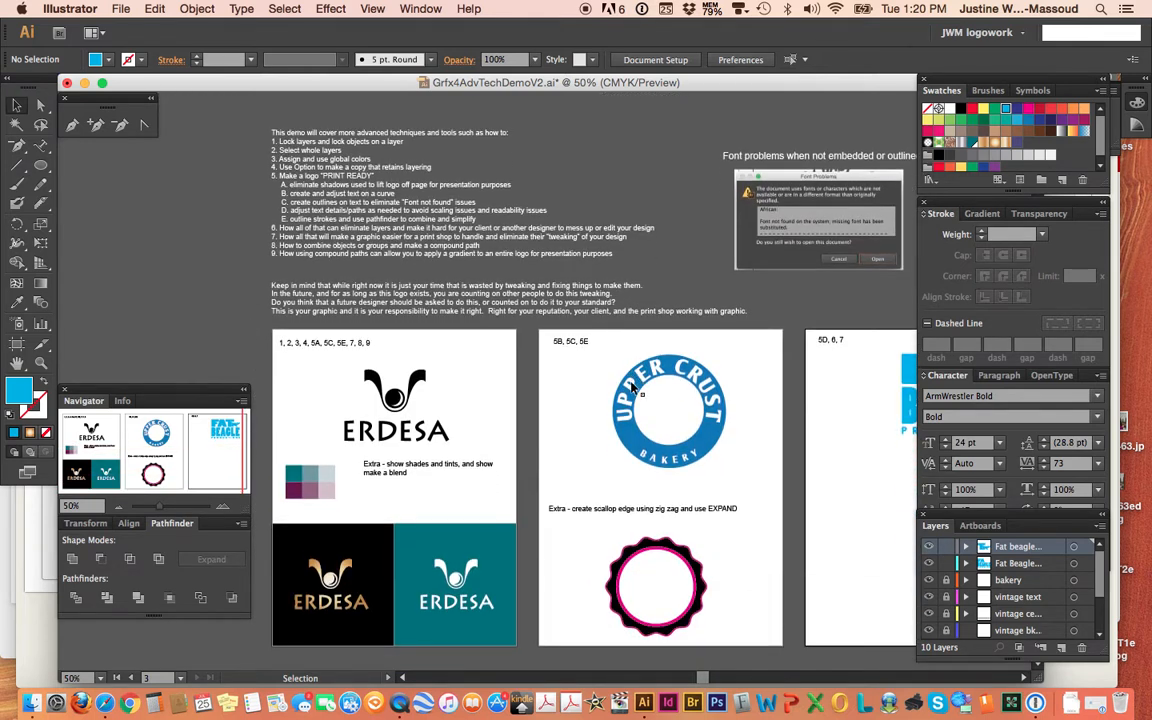
- Switch to Safari and open dafont.com in a new tab
left_click(105, 703)
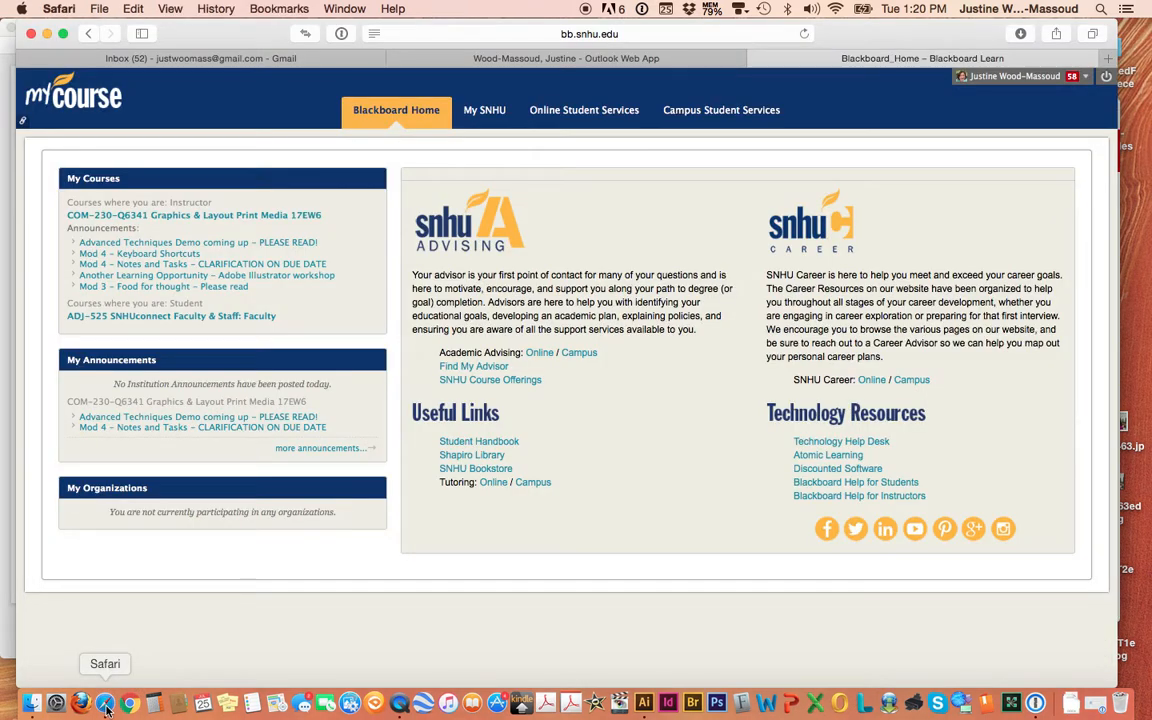
left_click(1107, 60)
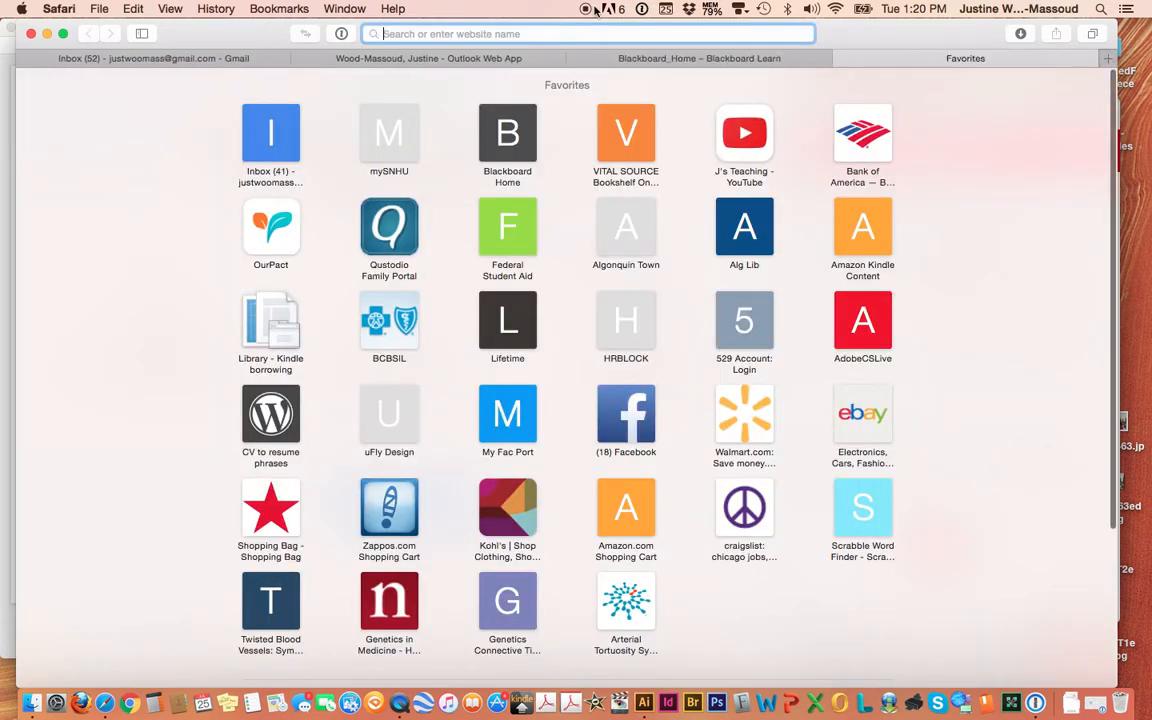
type("dafont.com")
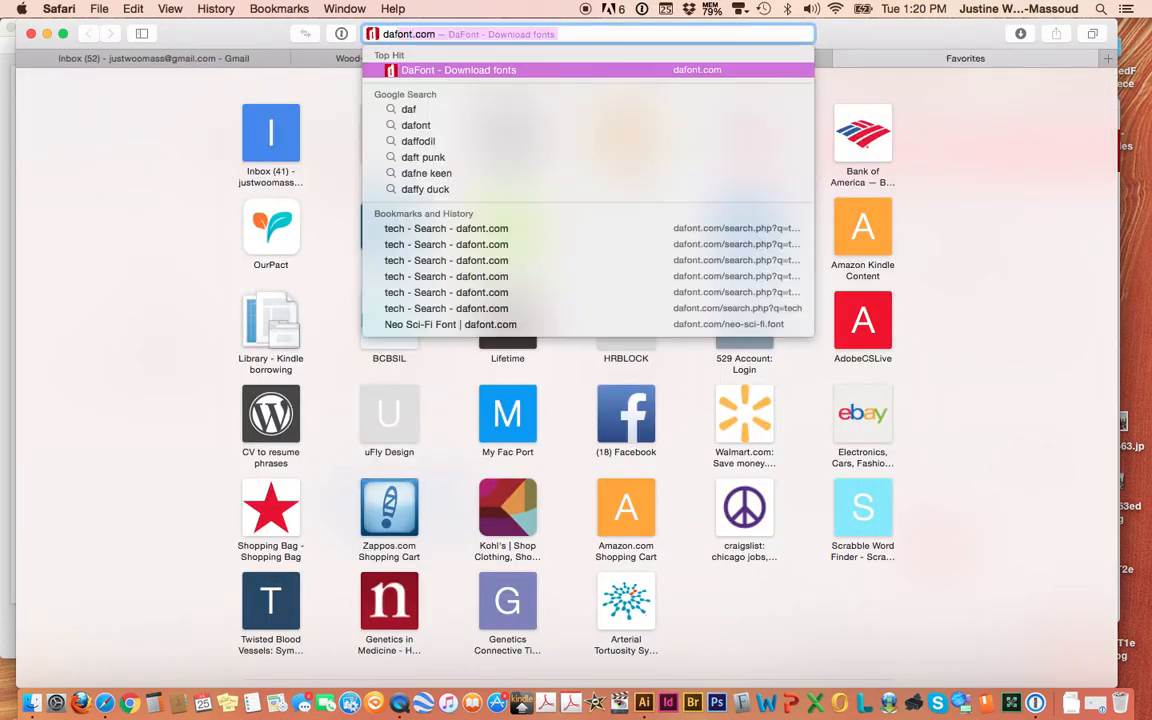
key("Return")
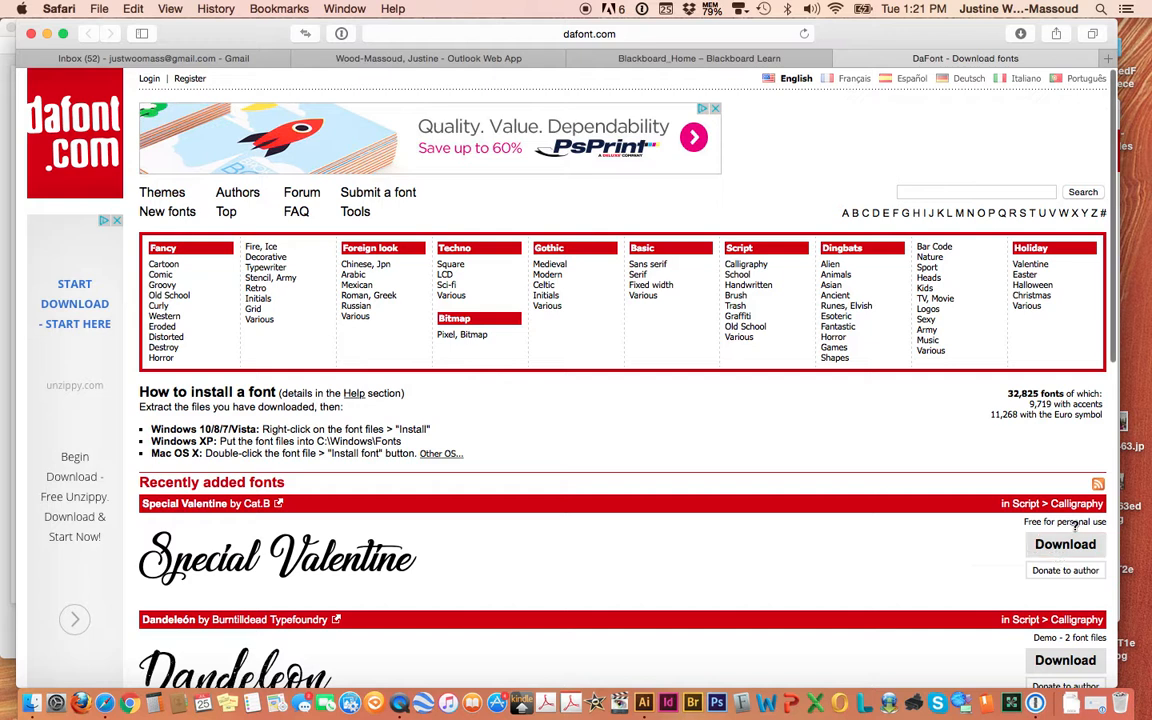
- Check the licence notes beside the recently added fonts, and browse the Techno > Sci-fi category for more fonts and their licences
scroll(878, 575, "down", 5)
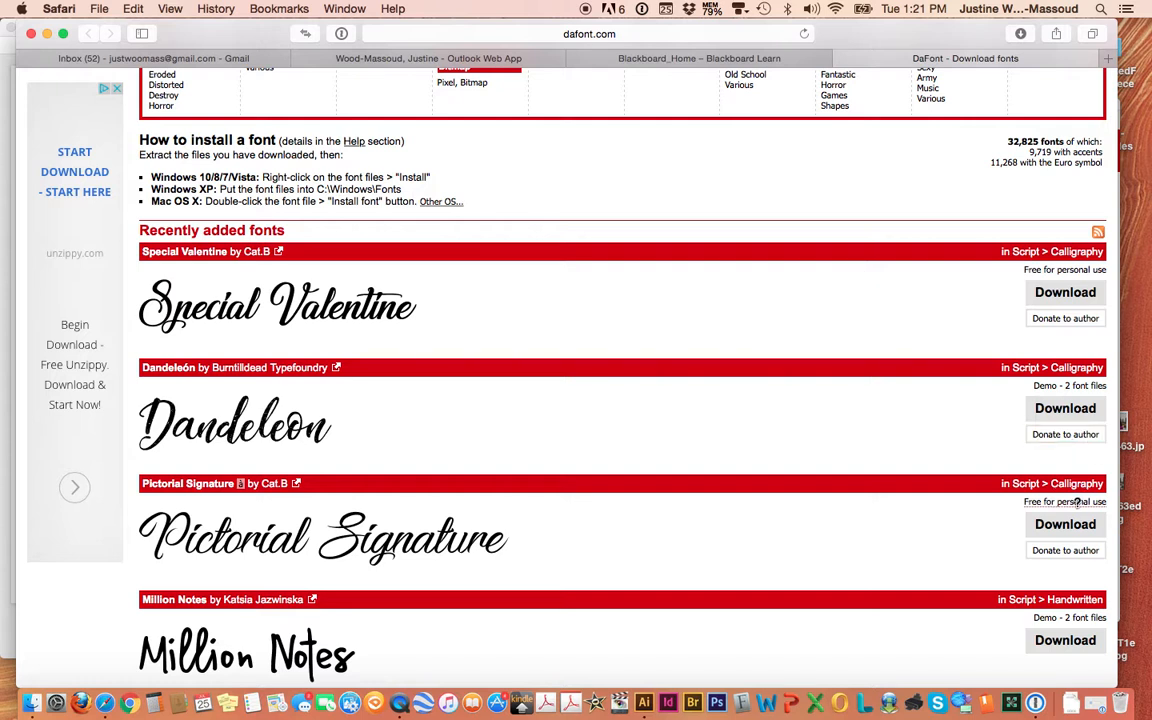
scroll(897, 515, "down", 5)
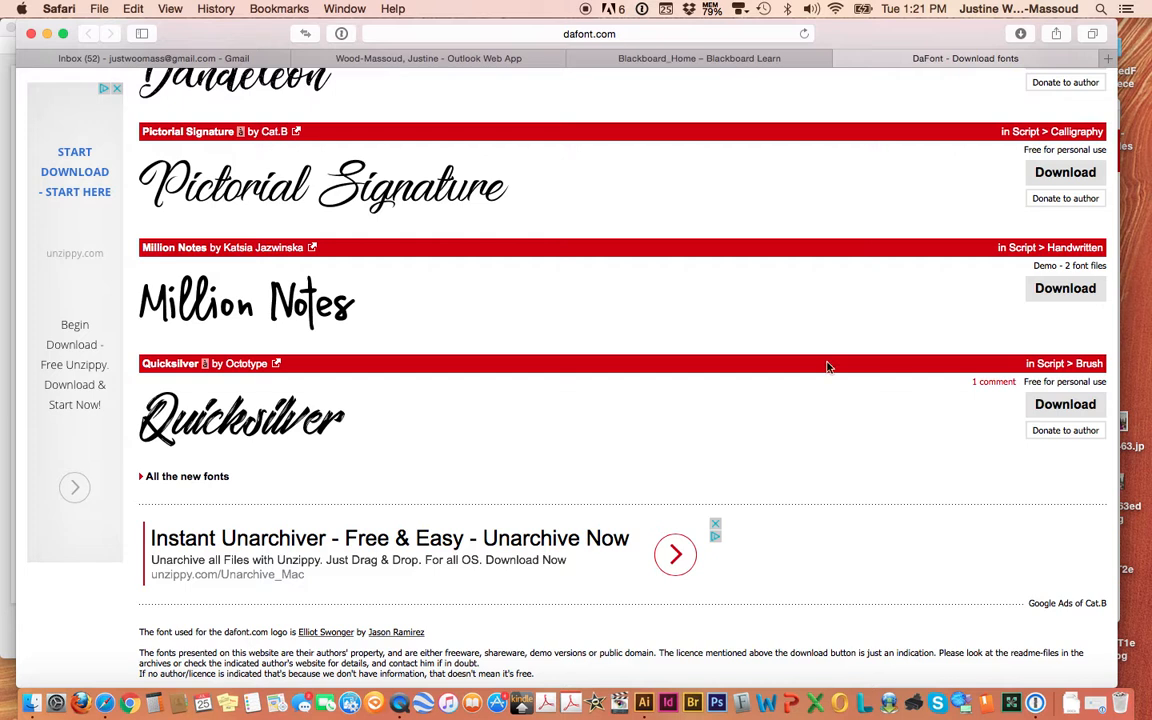
scroll(710, 364, "up", 8)
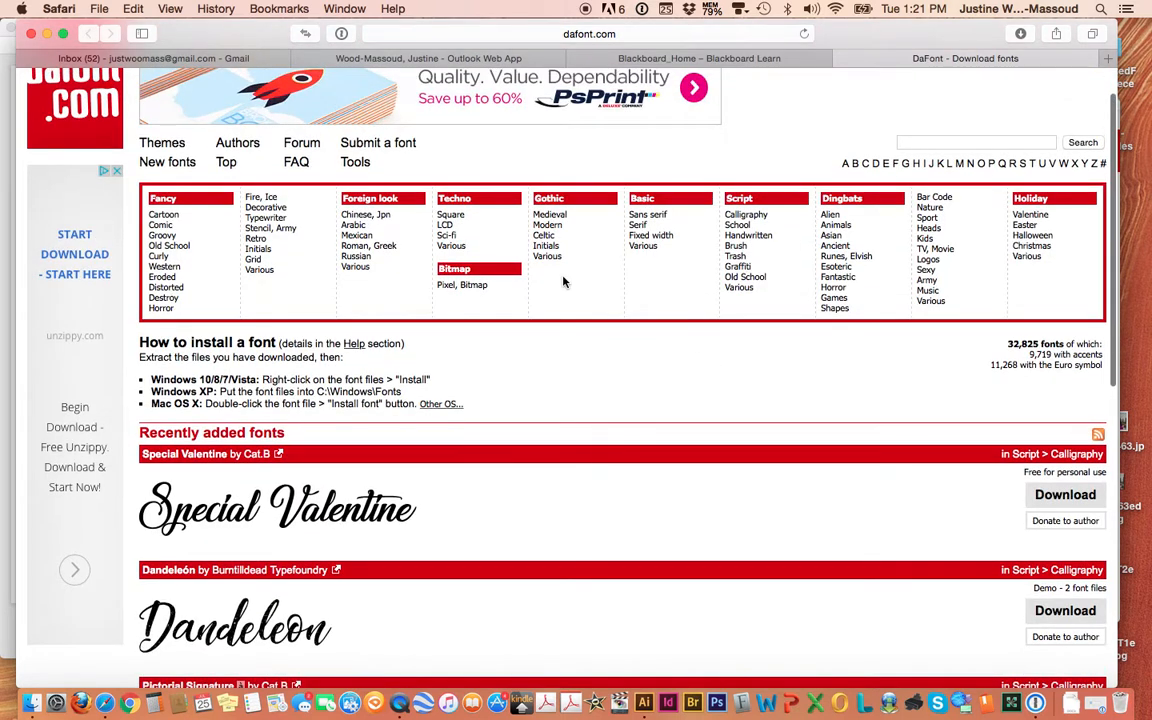
left_click(448, 236)
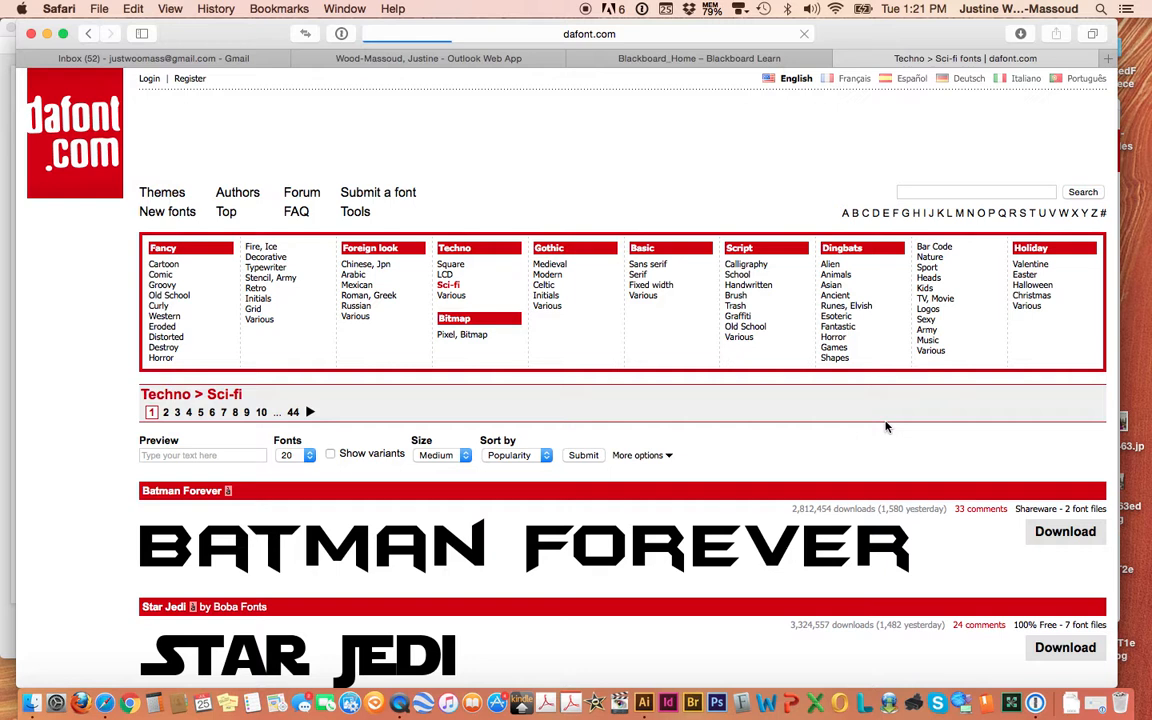
scroll(930, 469, "down", 5)
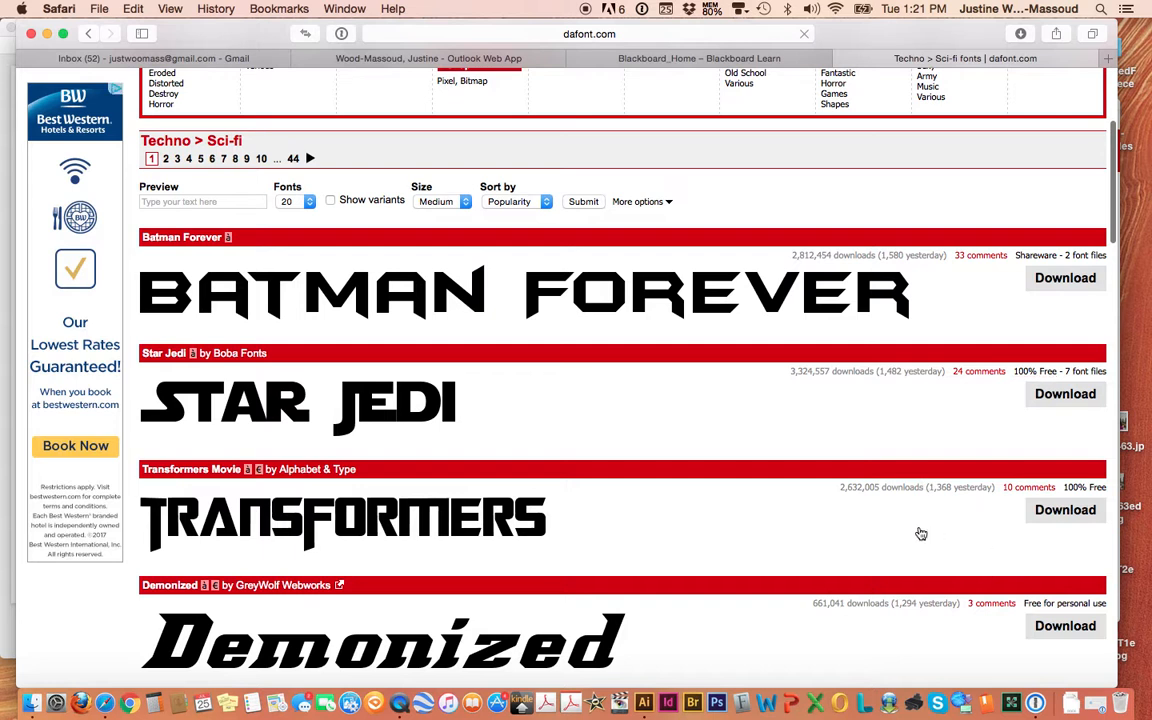
scroll(921, 533, "down", 6)
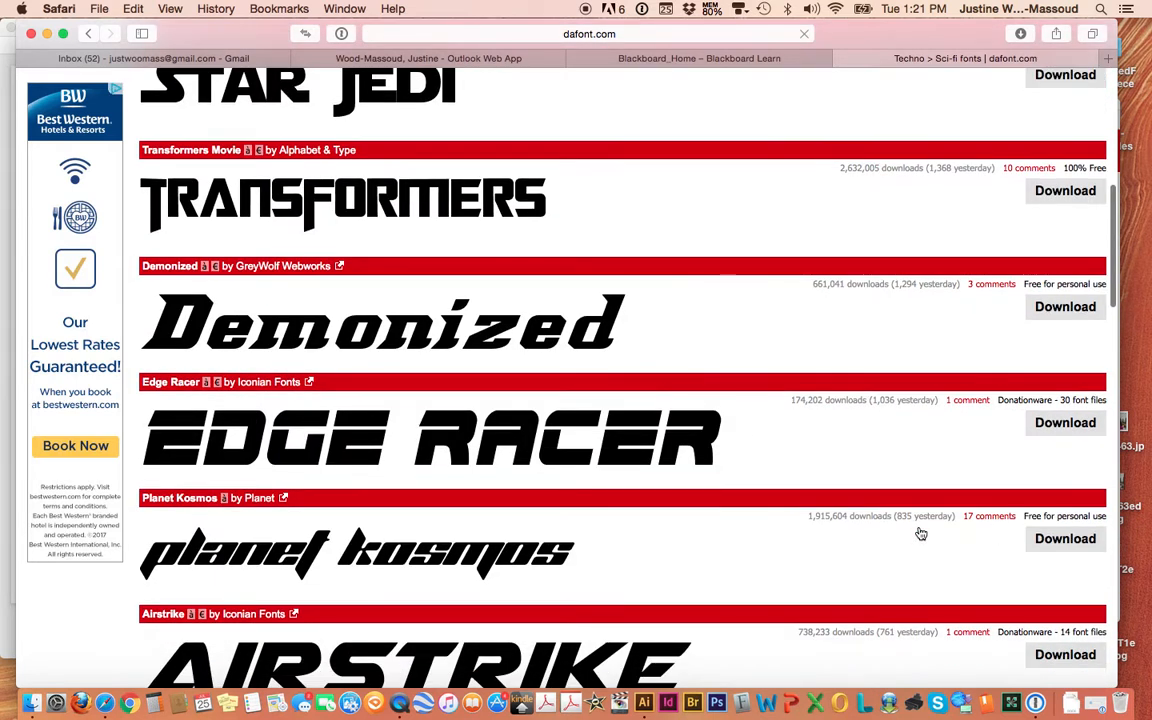
scroll(921, 533, "up", 12)
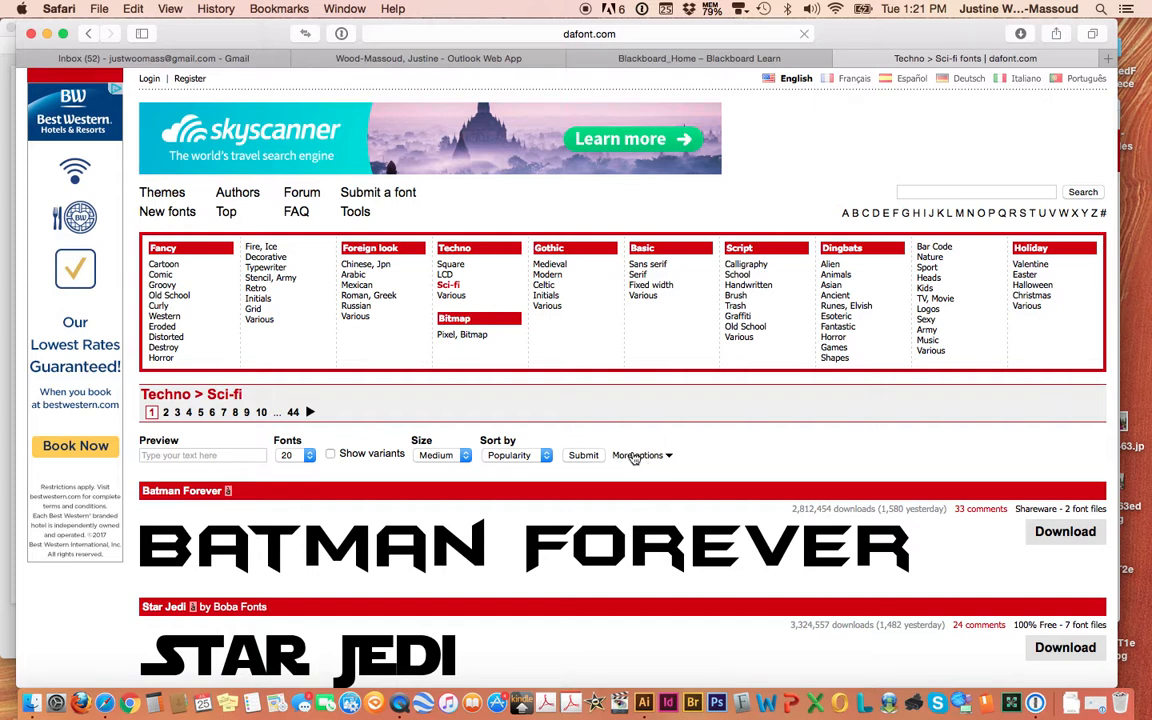
left_click(654, 458)
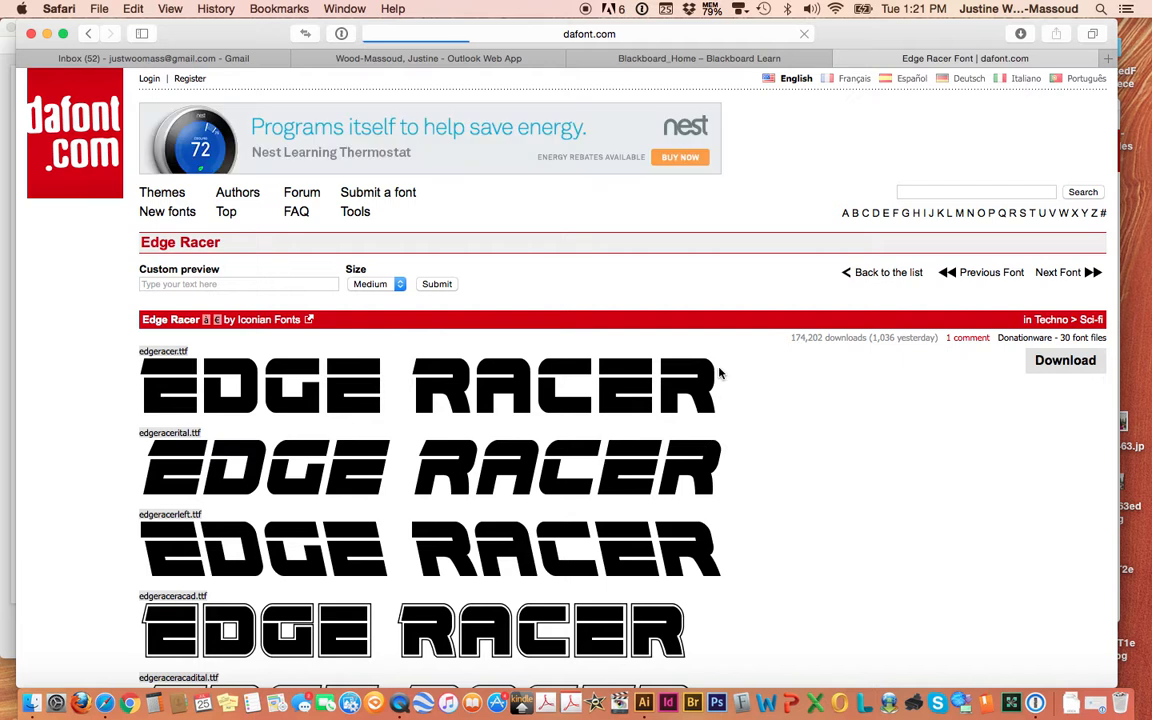
scroll(699, 272, "down", 5)
scroll(700, 272, "up", 6)
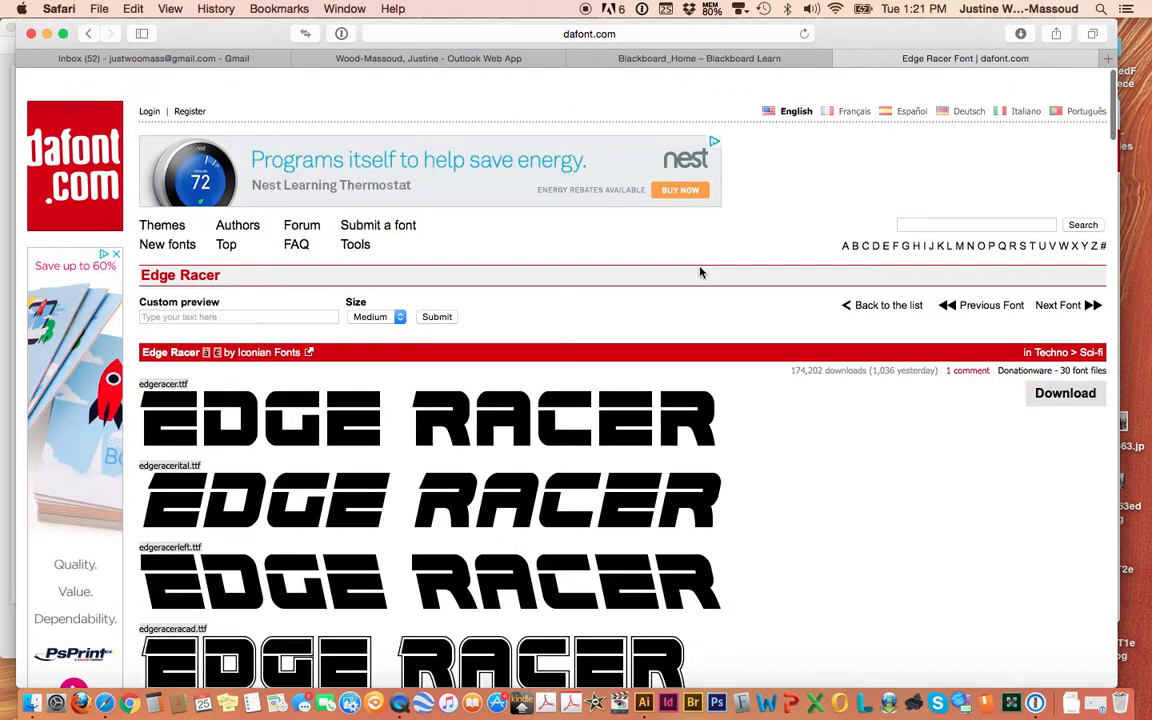
left_click(87, 35)
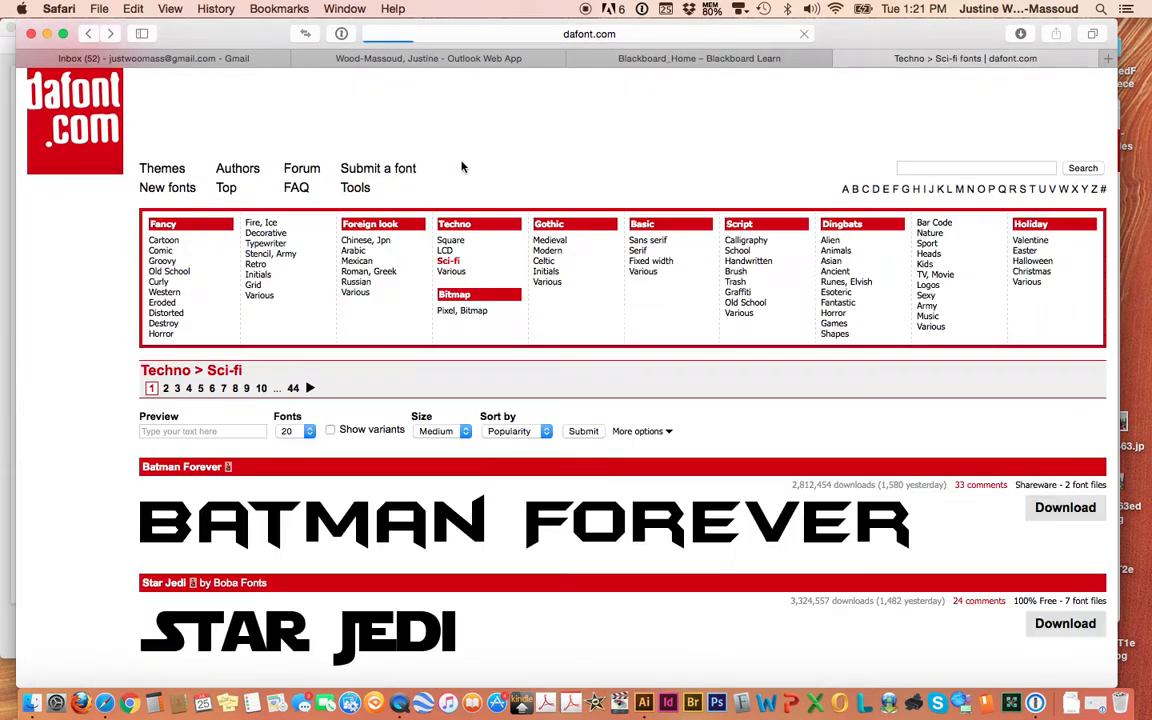
- Filter the Techno > Sci-fi fonts to show only Public domain / GPL / OFL and 100% Free licences
left_click(648, 432)
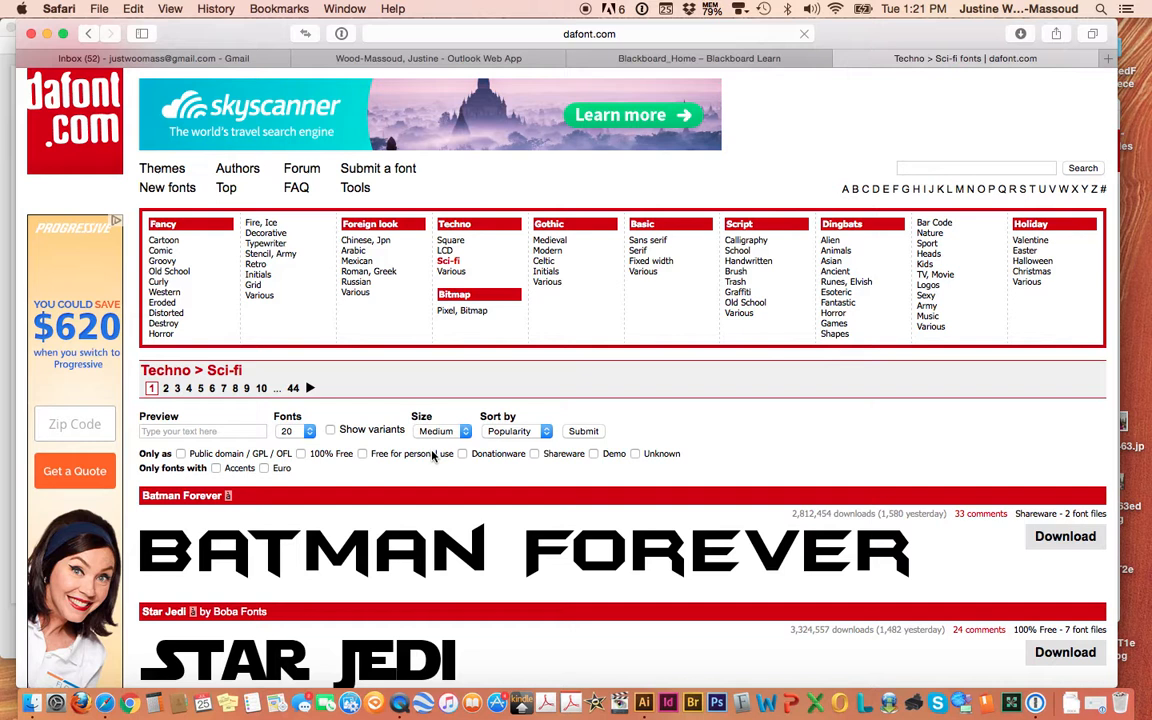
scroll(301, 449, "down", 1)
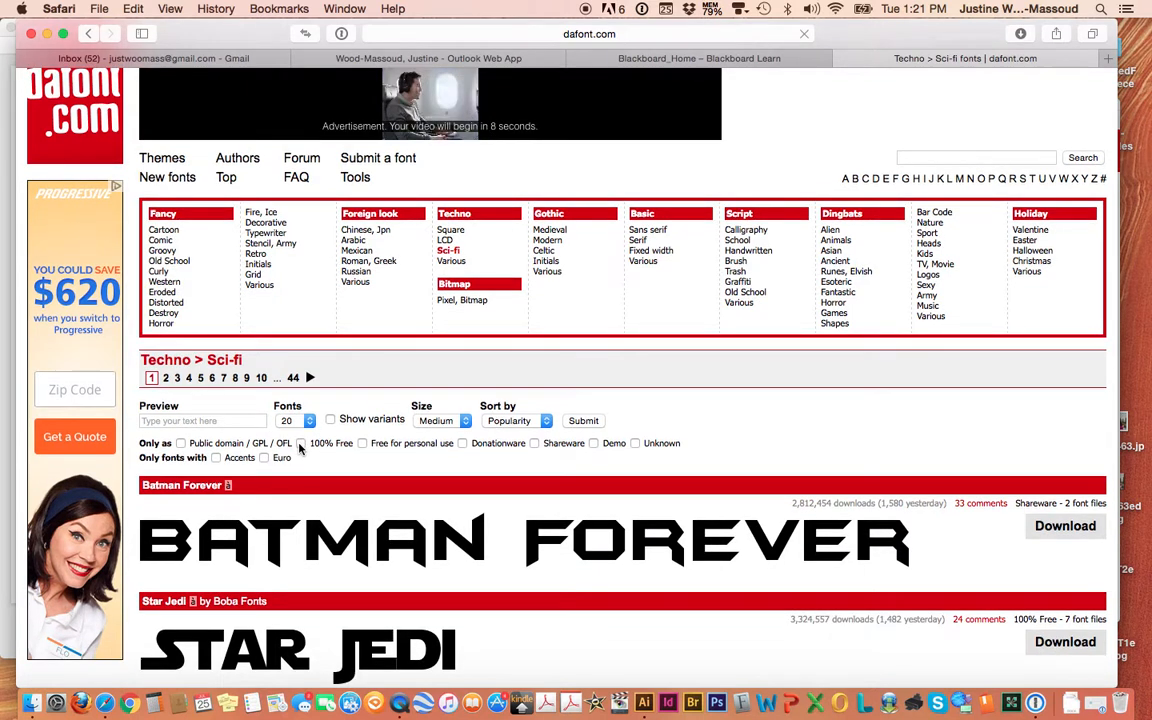
left_click(233, 443)
left_click(301, 442)
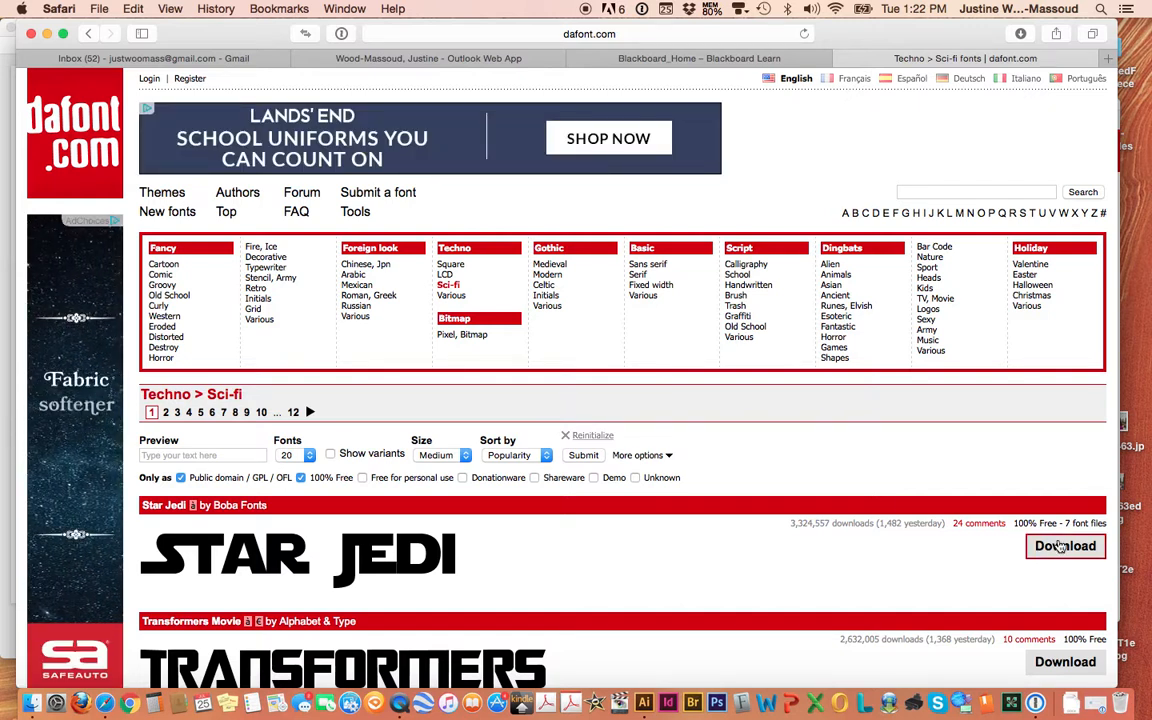
- Look through the filtered Sci-fi fonts and the licence notes beside them, down to the end of the first results page
scroll(731, 462, "down", 15)
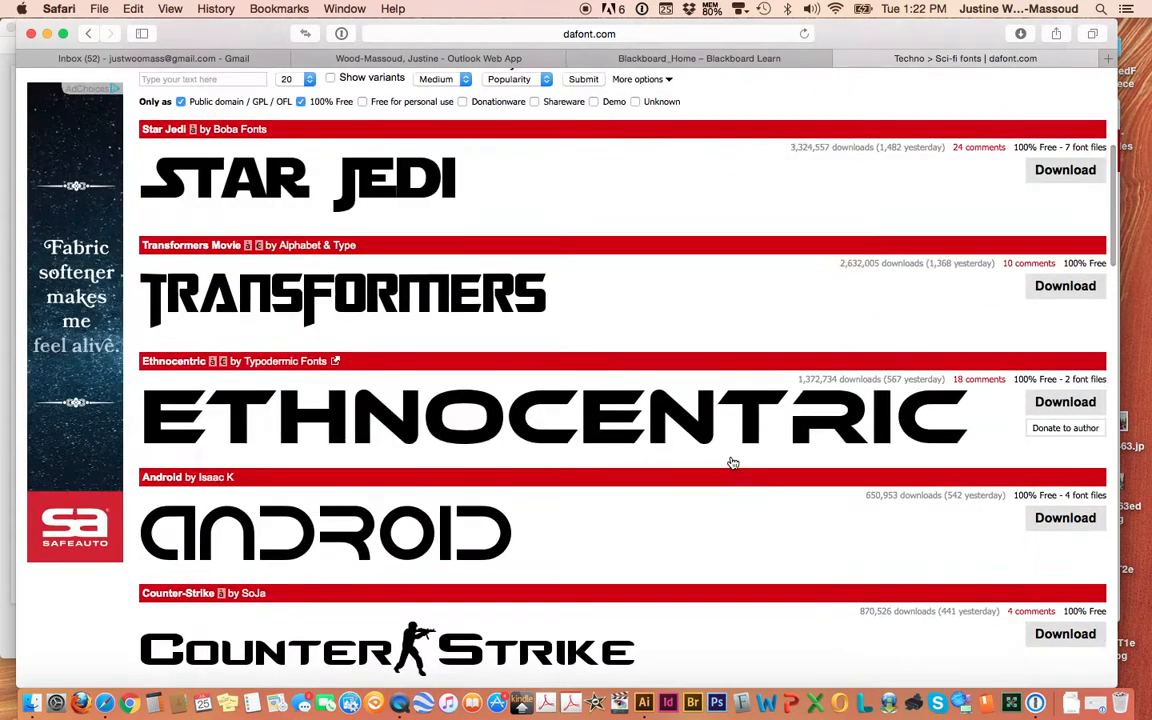
scroll(733, 463, "down", 5)
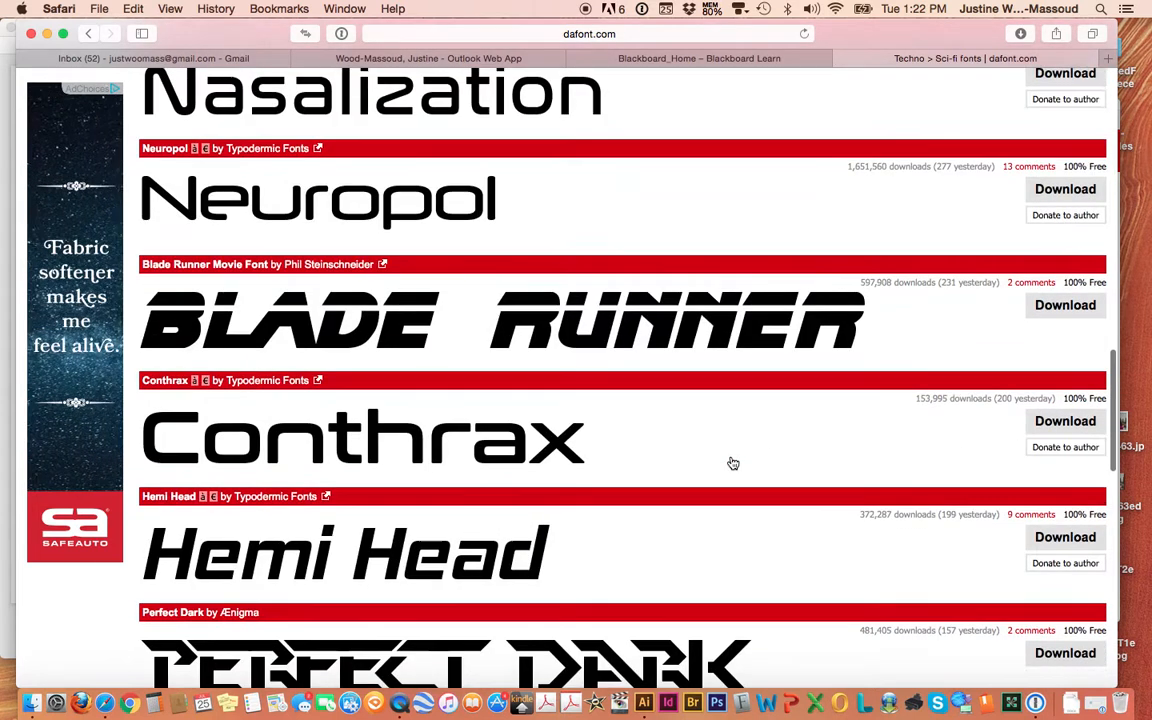
scroll(733, 463, "down", 8)
scroll(733, 463, "down", 5)
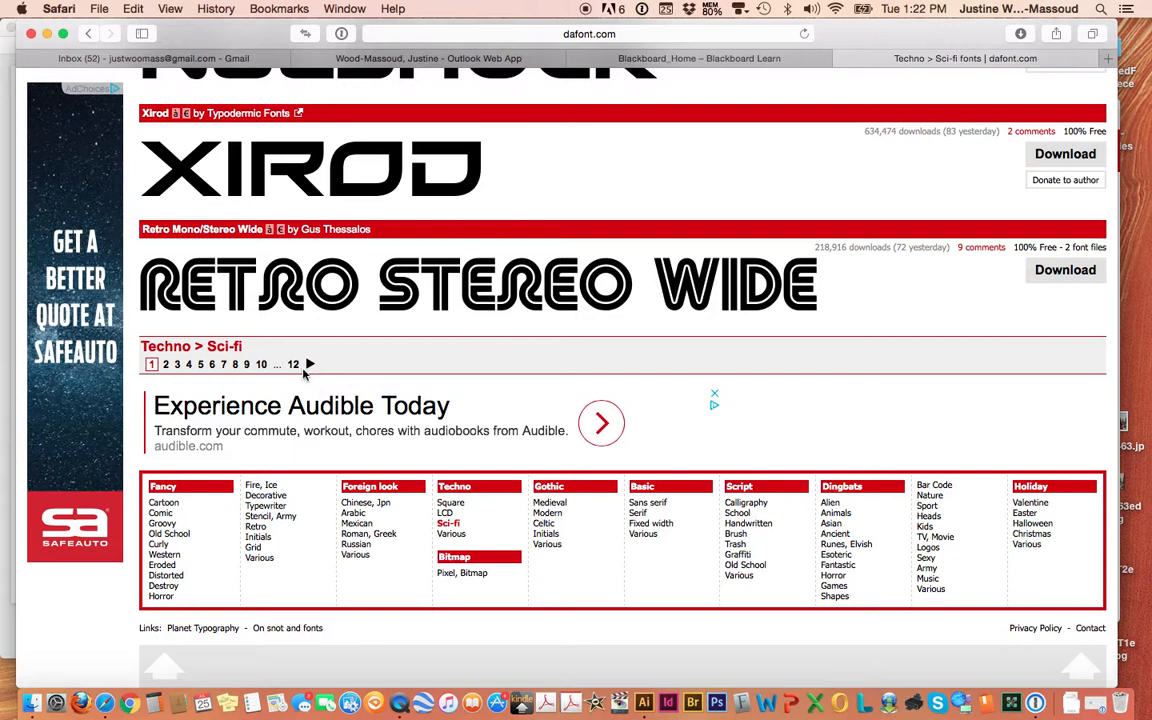
scroll(643, 225, "up", 10)
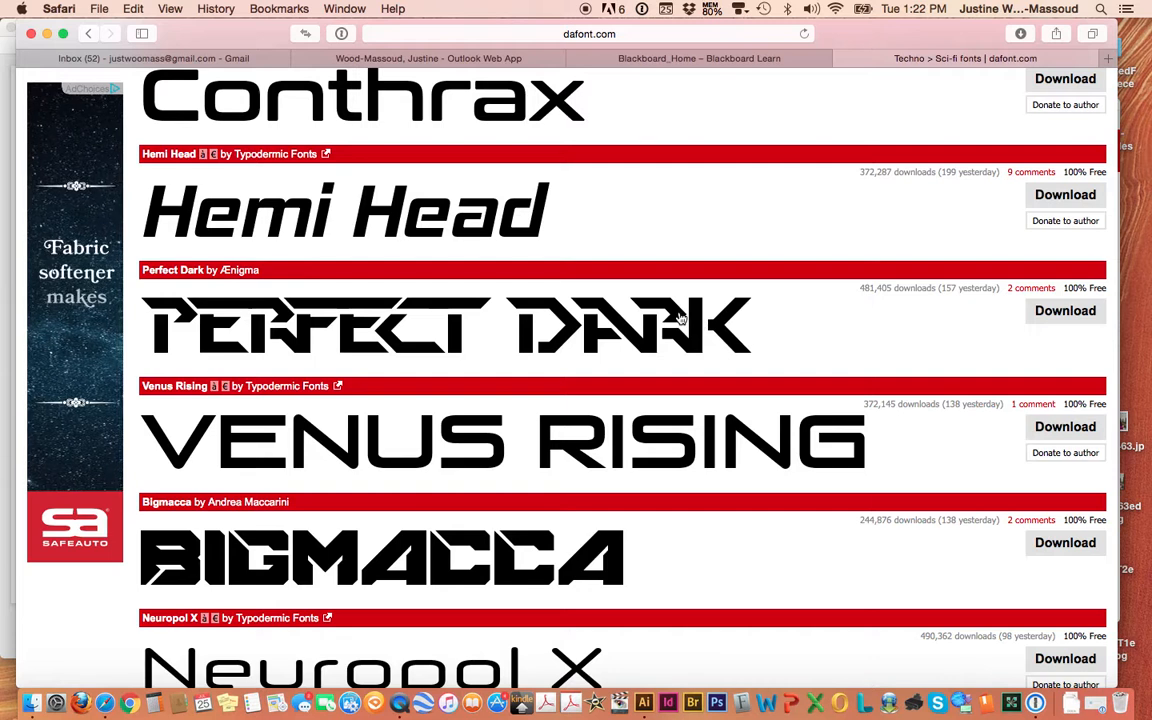
scroll(845, 317, "up", 4)
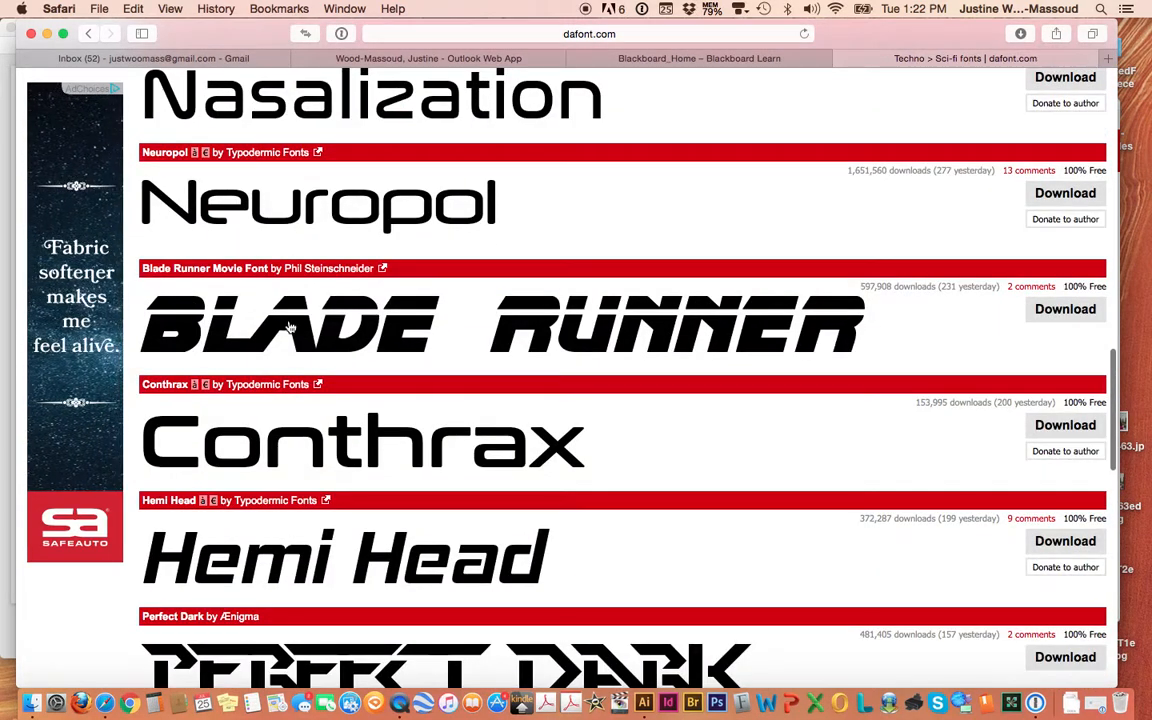
scroll(672, 293, "up", 12)
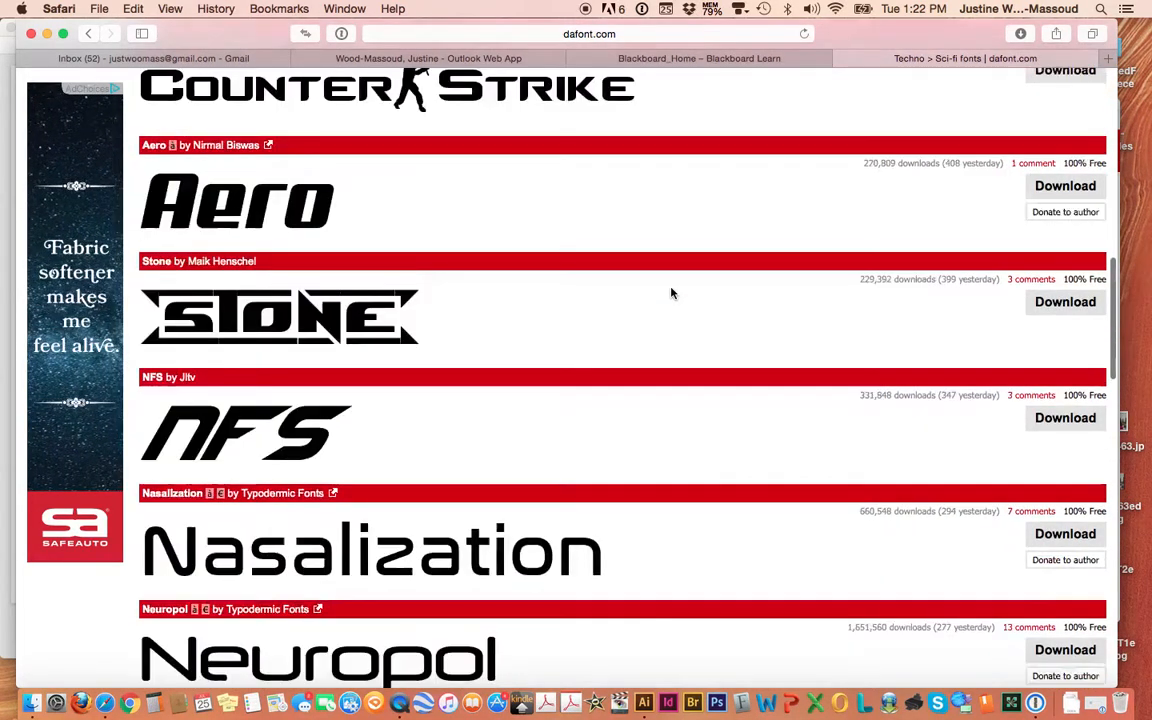
scroll(686, 270, "up", 2)
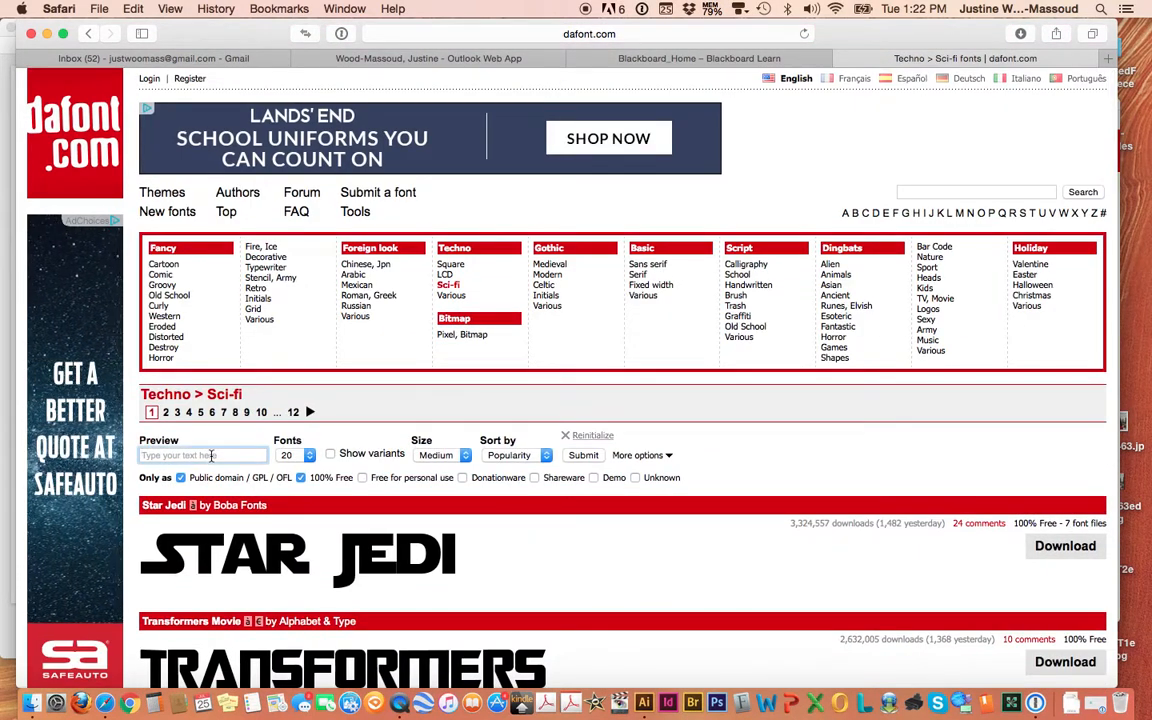
- Enter "upper crust" as preview text for the font list and open the Star Jedi font's page
type("upper crust")
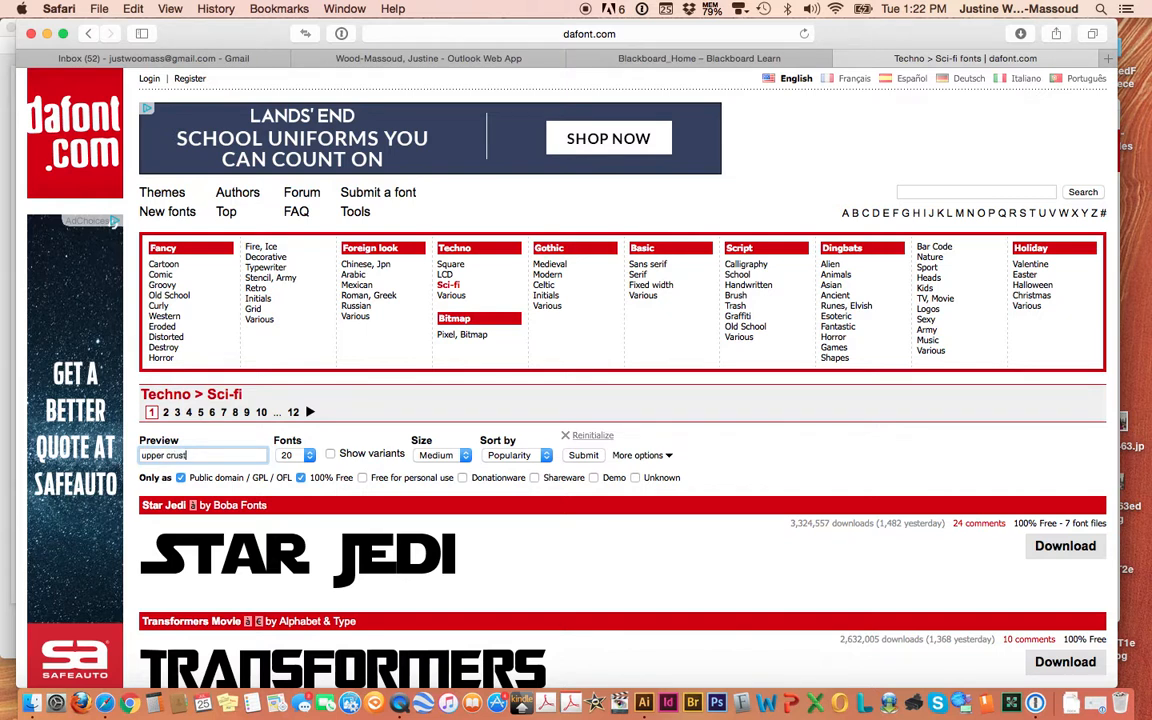
left_click(640, 543)
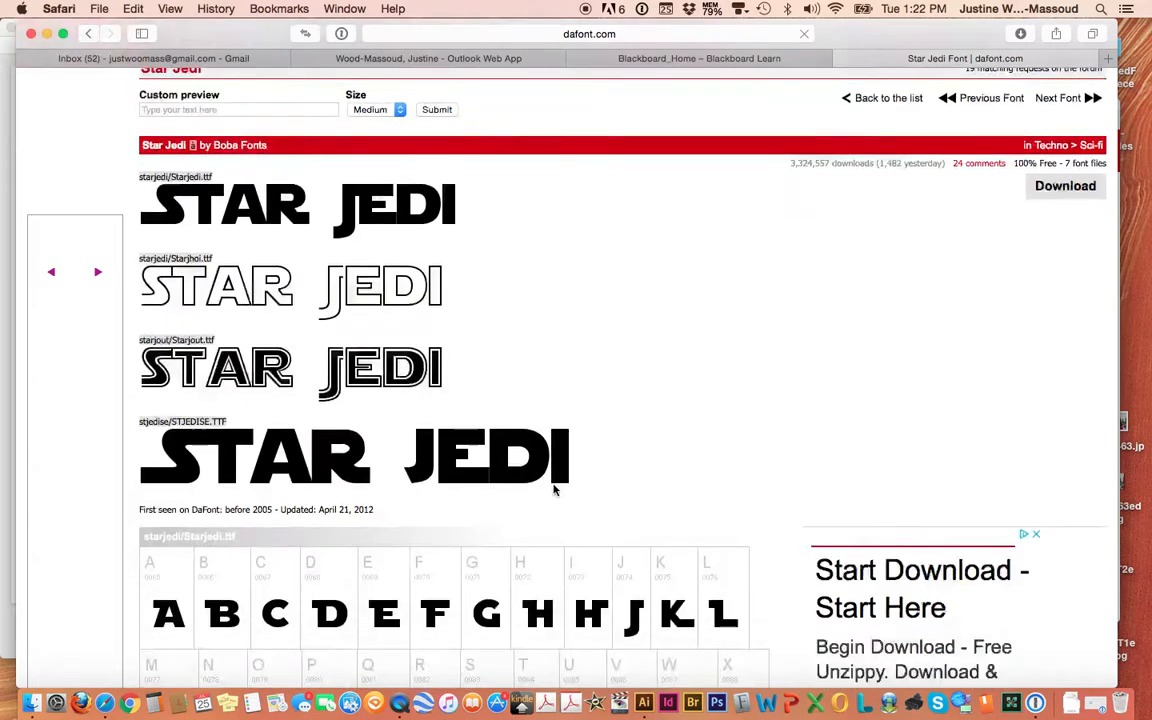
scroll(555, 490, "down", 1)
key("super+z")
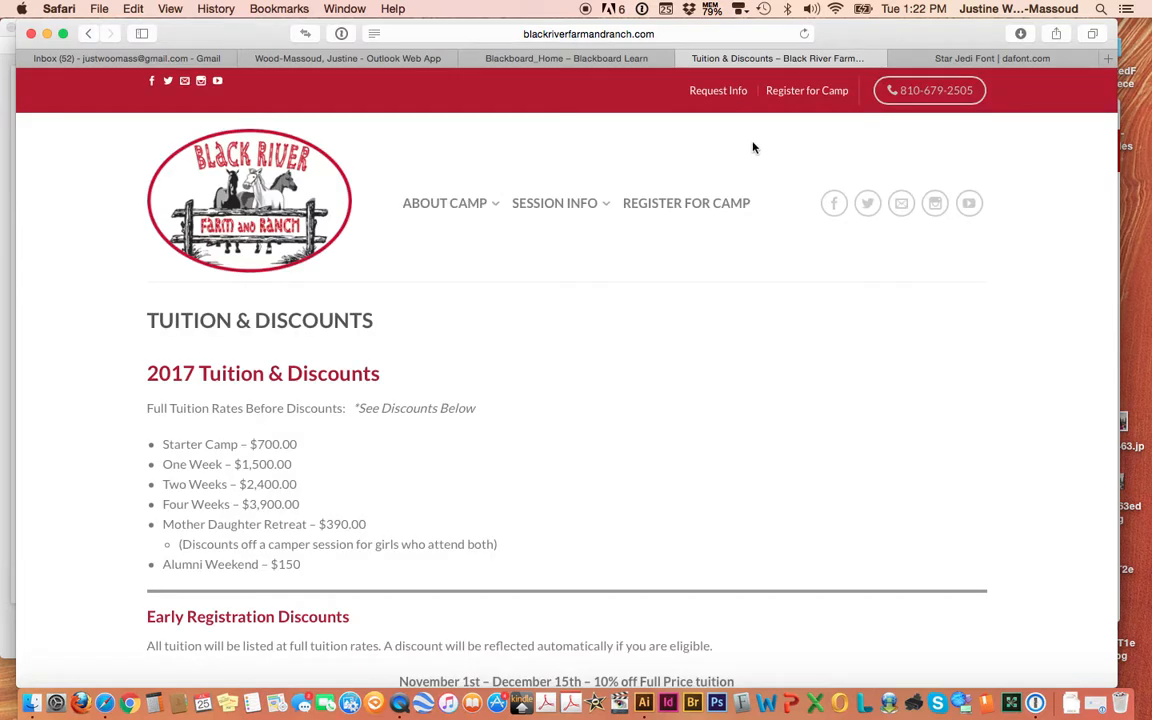
left_click(950, 62)
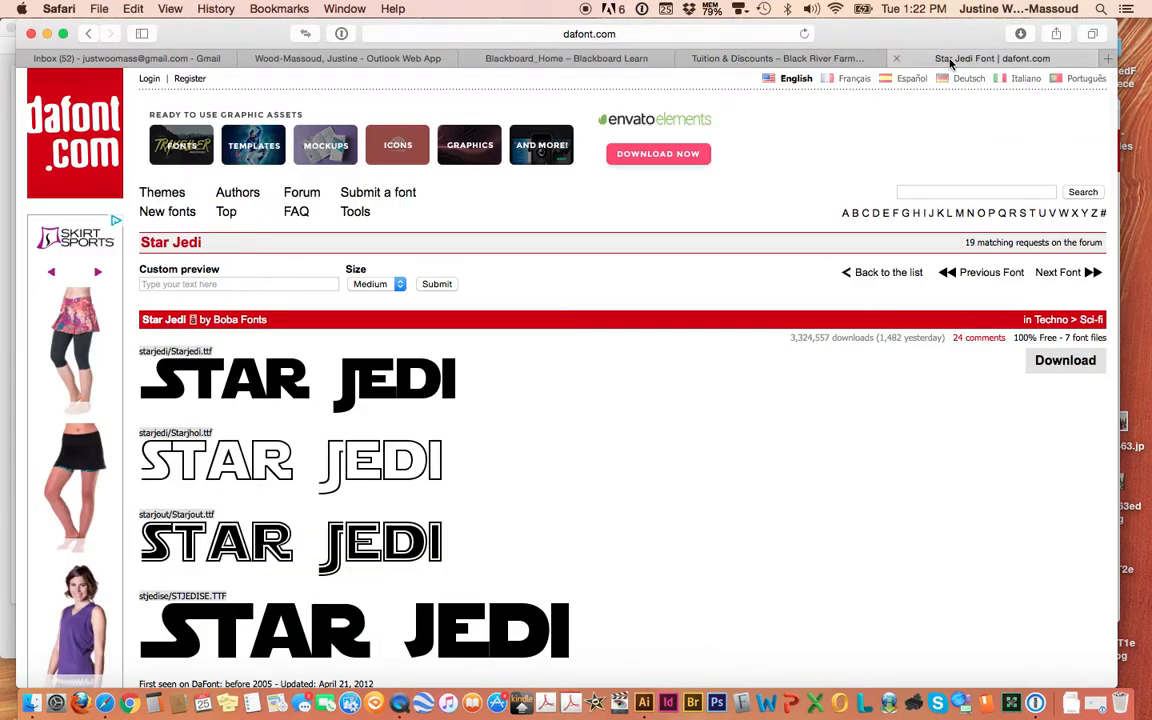
- Preview the Star Jedi font styles with the custom text "upper crust" and look over the font's character map
left_click(189, 284)
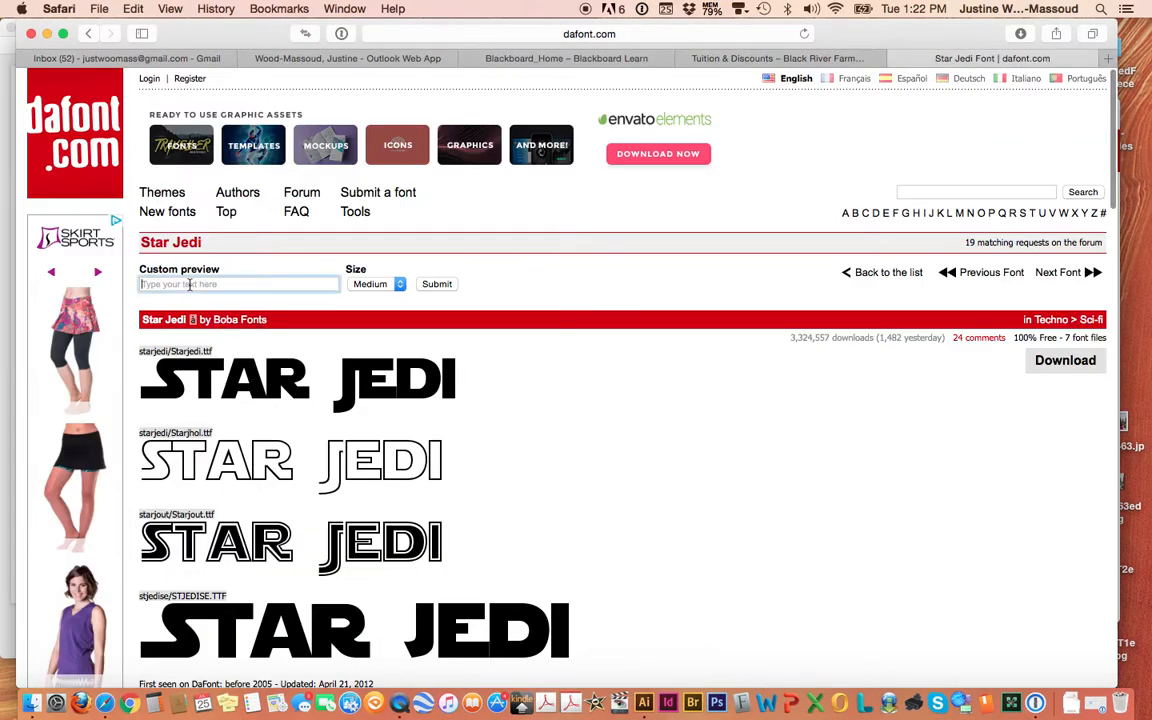
type("upper crust")
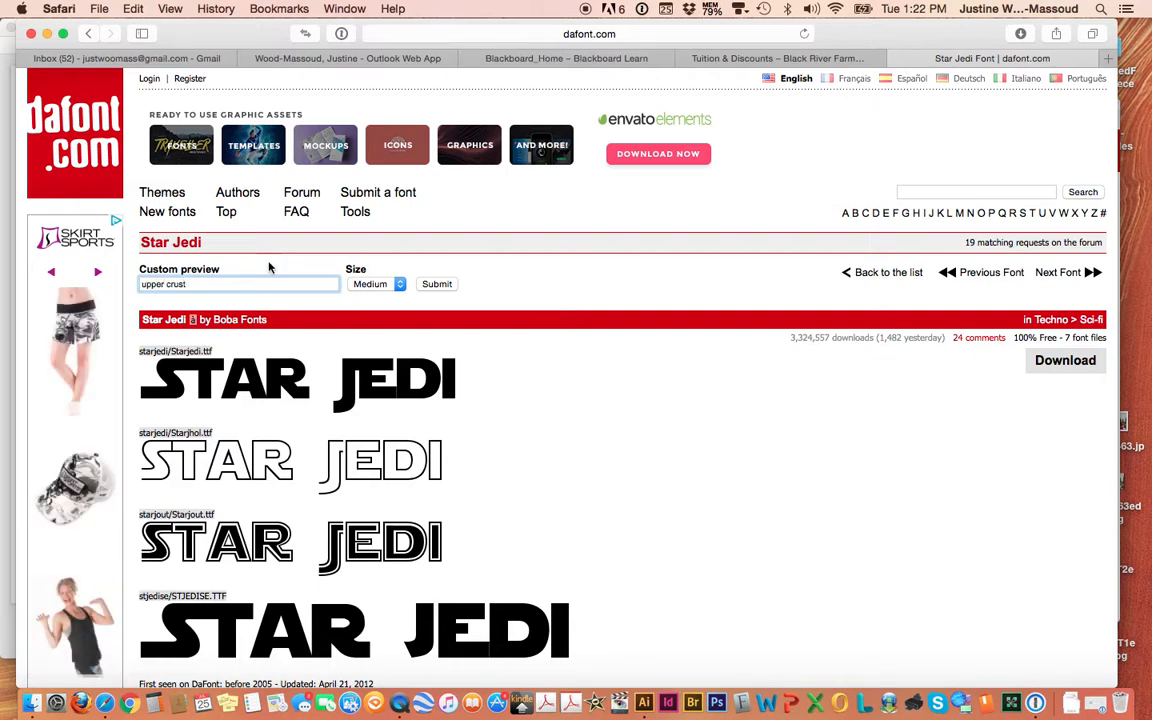
left_click(437, 285)
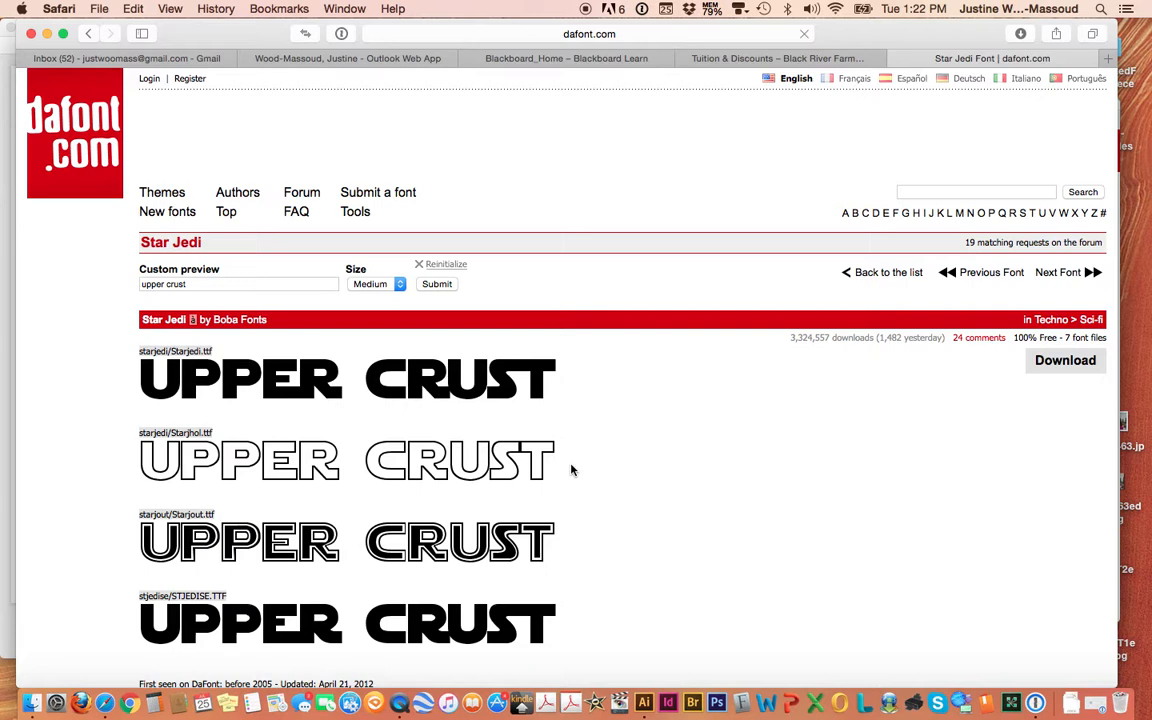
scroll(645, 468, "down", 5)
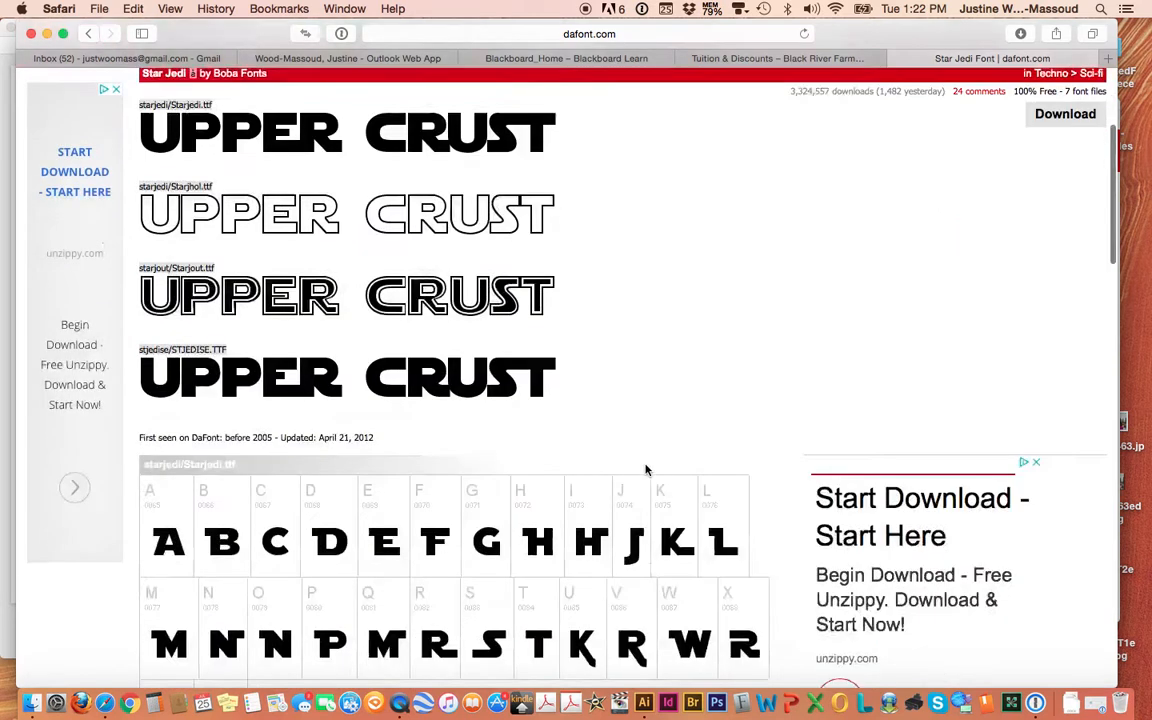
scroll(645, 469, "down", 5)
scroll(645, 469, "up", 15)
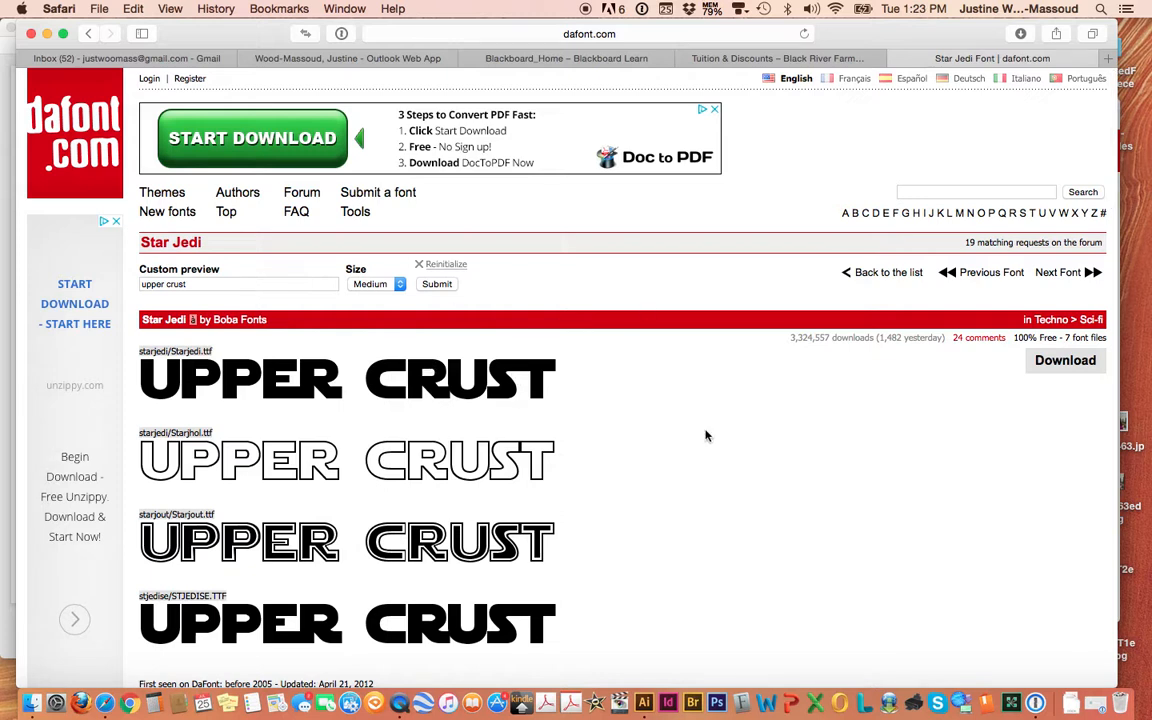
scroll(813, 380, "up", 2)
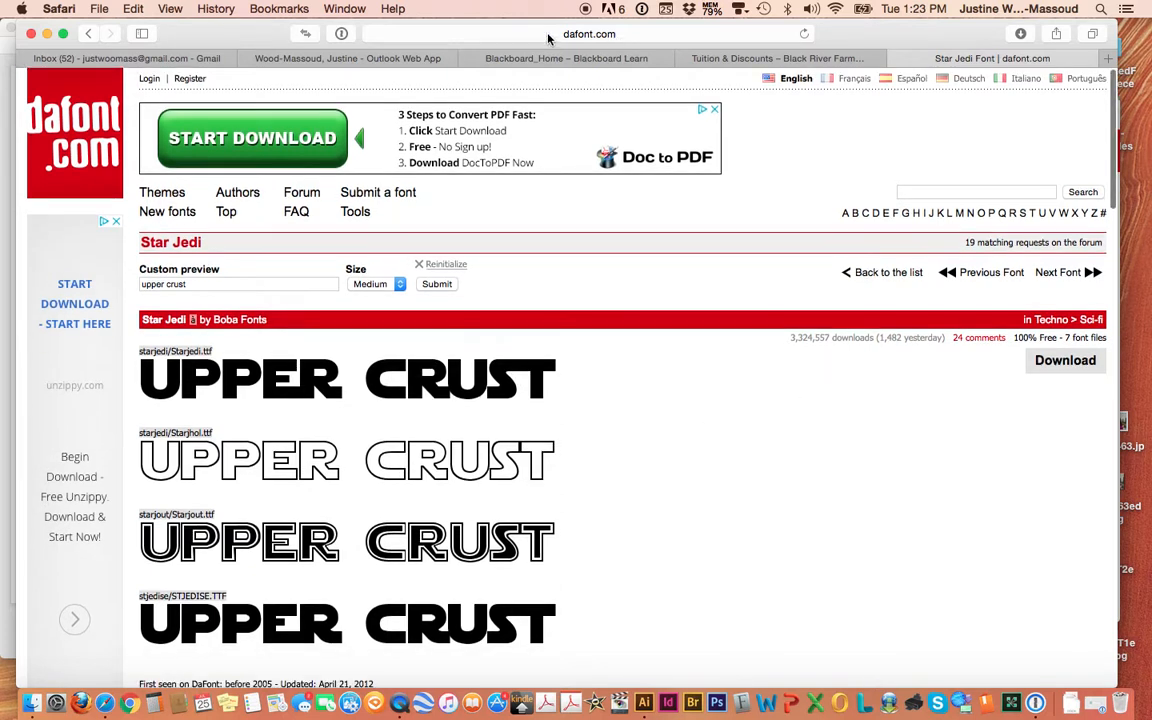
- Search the web for fontsquirrel, open the Font Squirrel site and browse its free fonts and font filters
left_click(520, 33)
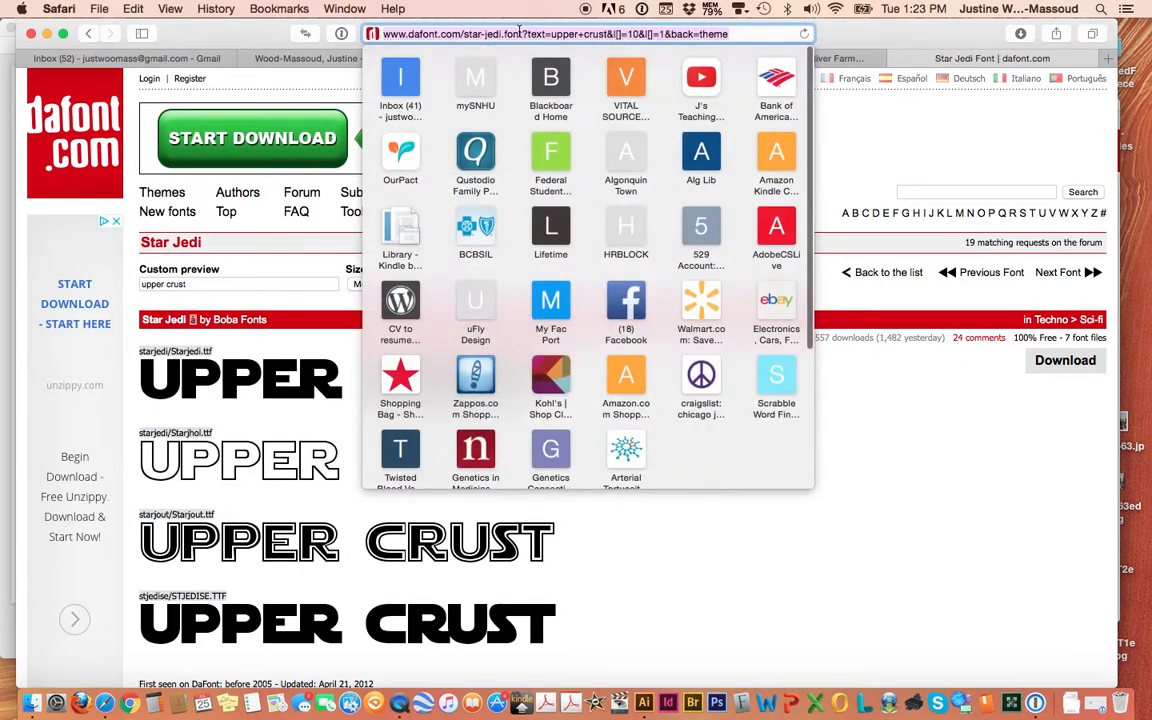
type("fontsqi")
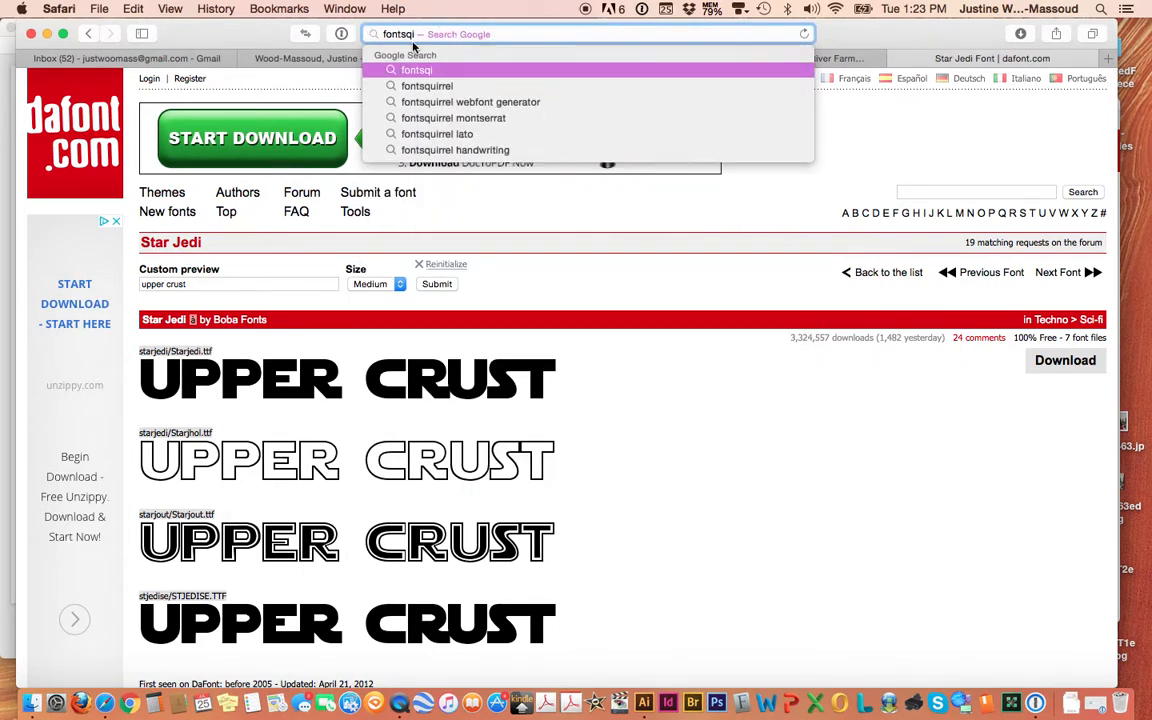
left_click(441, 88)
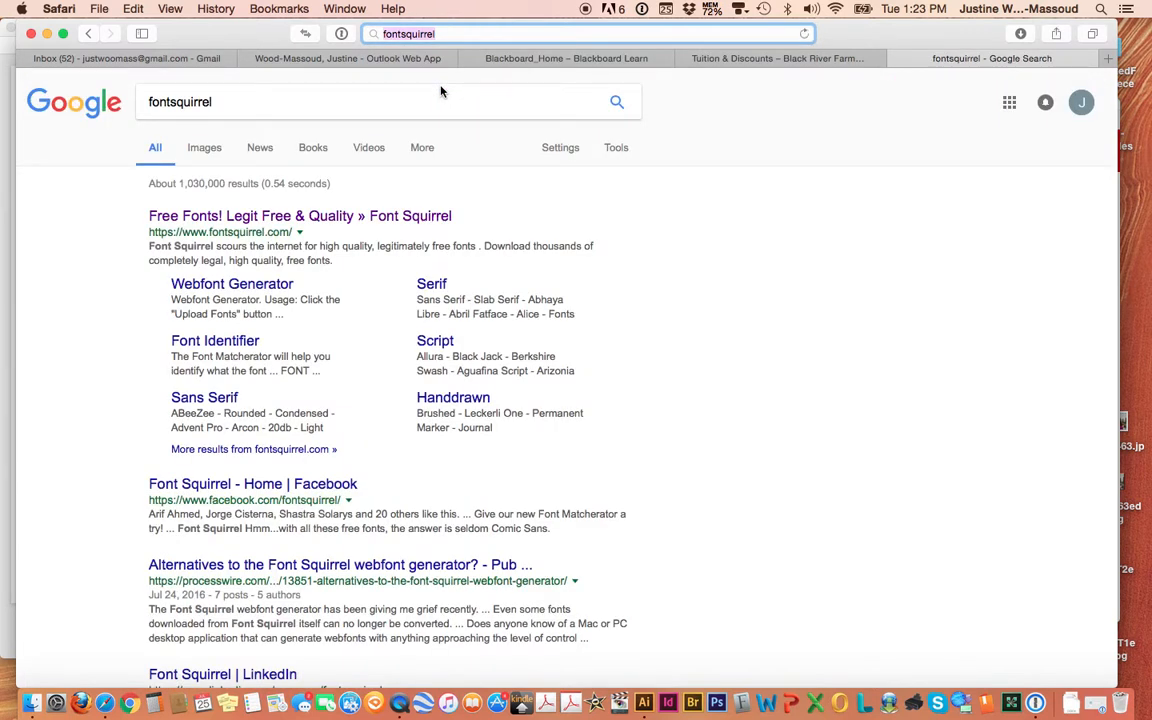
left_click(241, 216)
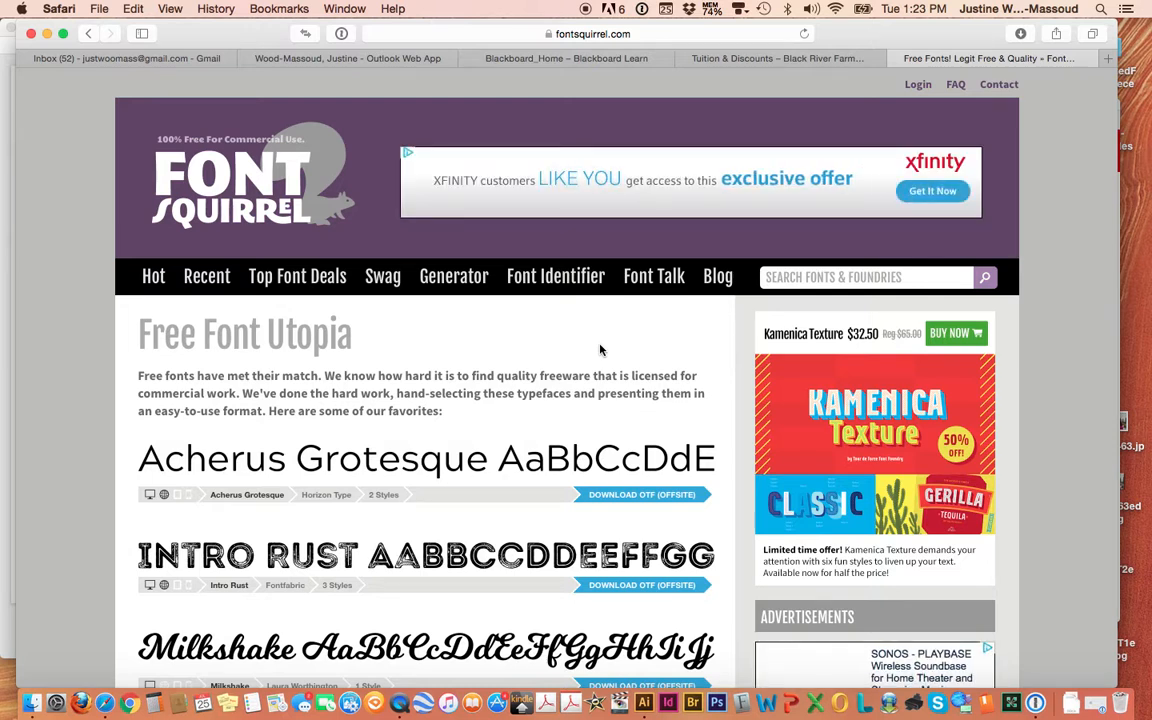
scroll(600, 349, "down", 5)
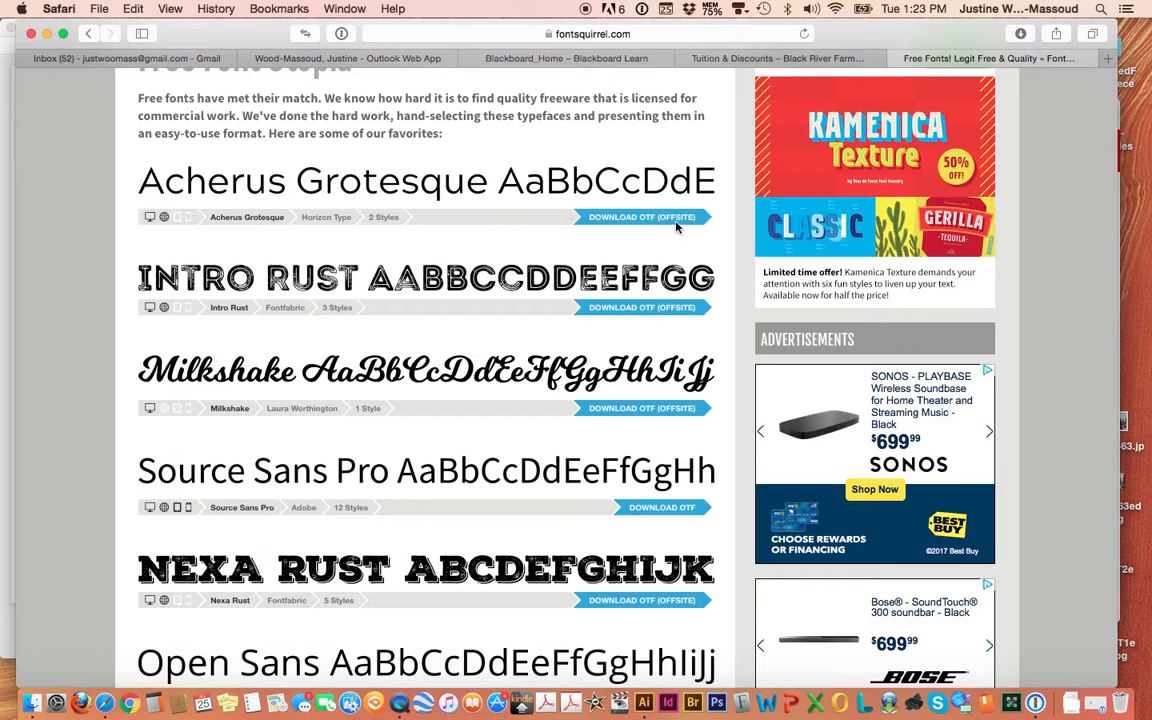
scroll(659, 246, "down", 10)
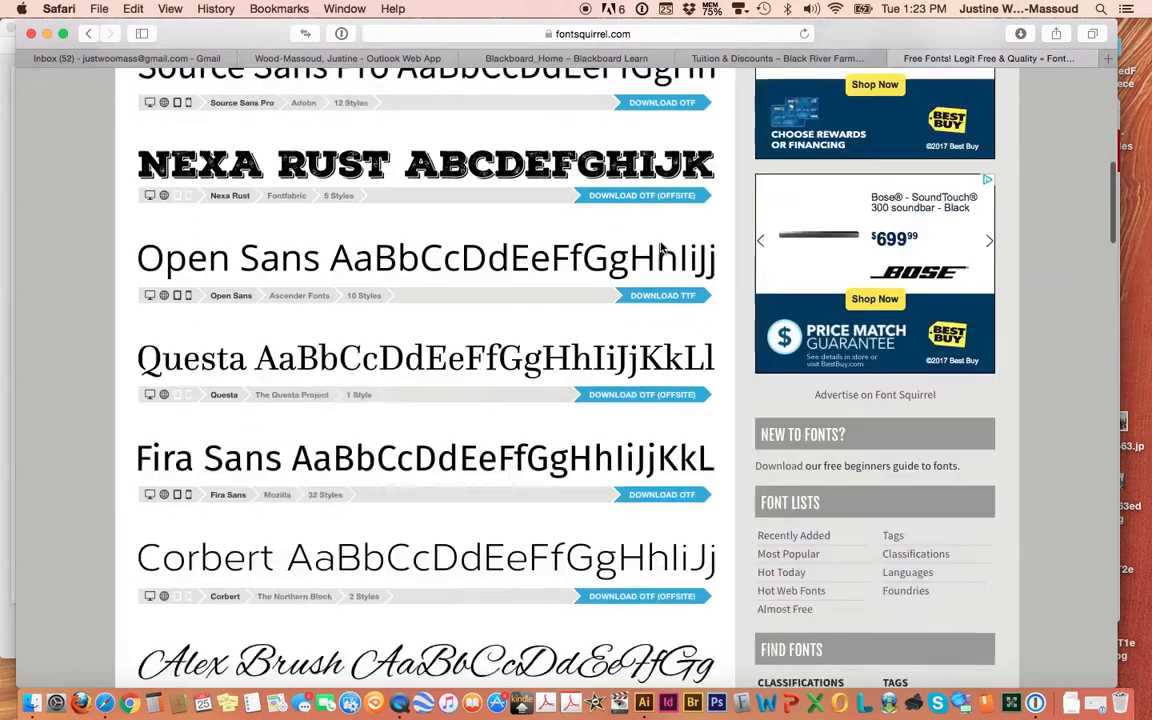
scroll(660, 247, "down", 5)
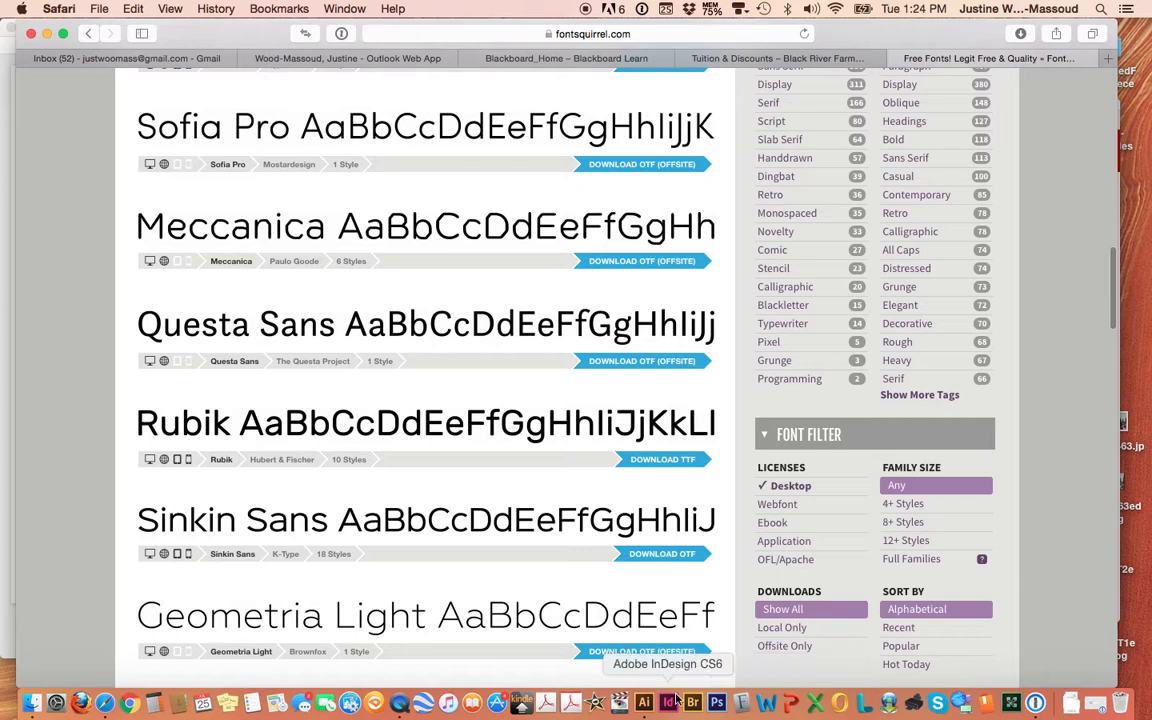
- Switch to Illustrator and look through the whole list of installed font families, down to the Arabic and Hebrew fonts and back to the beginning
left_click(644, 708)
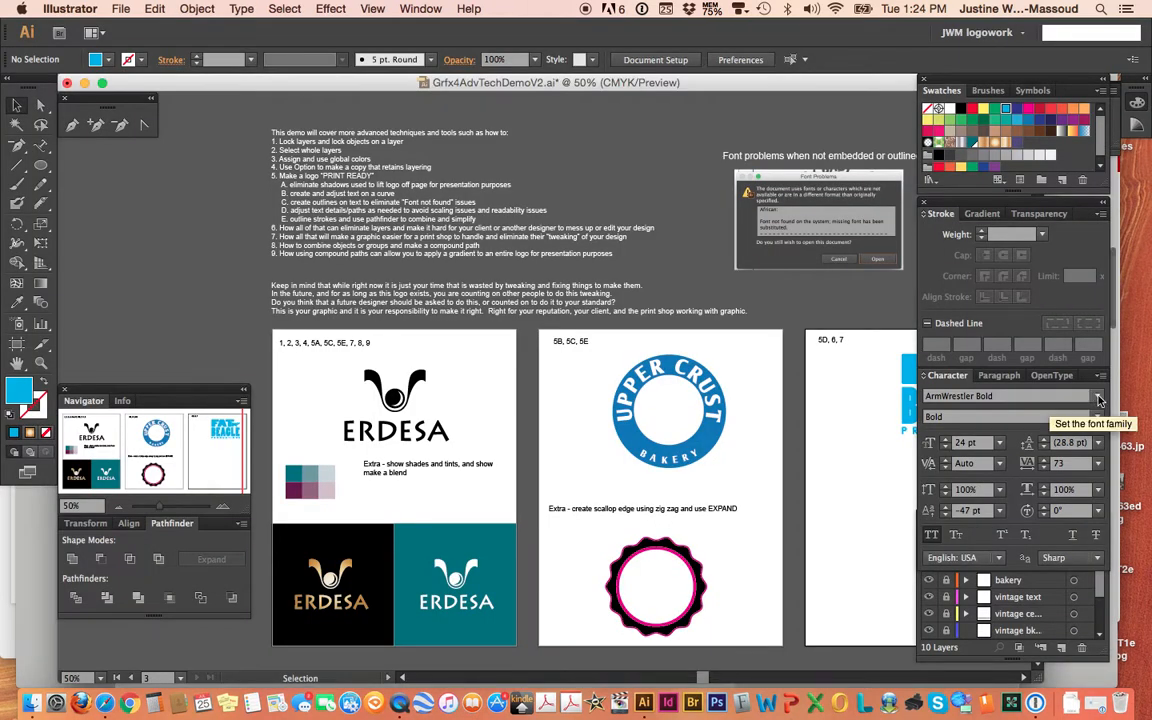
left_click(988, 350)
scroll(951, 376, "down", 10)
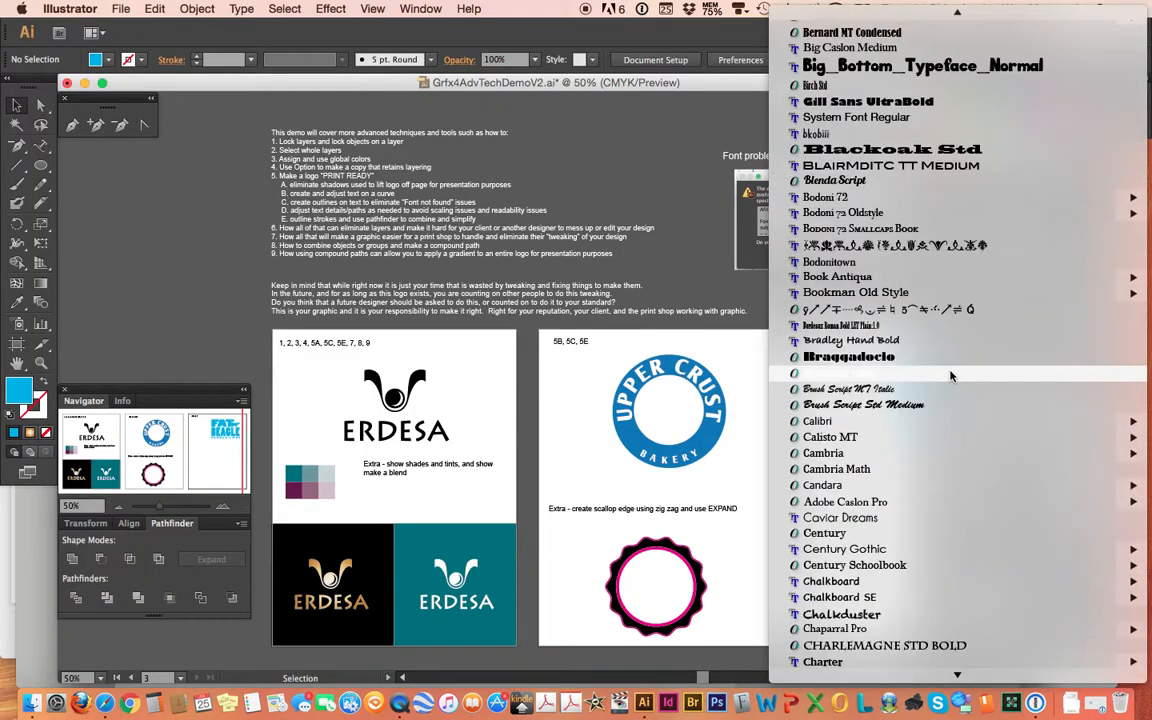
scroll(950, 376, "down", 20)
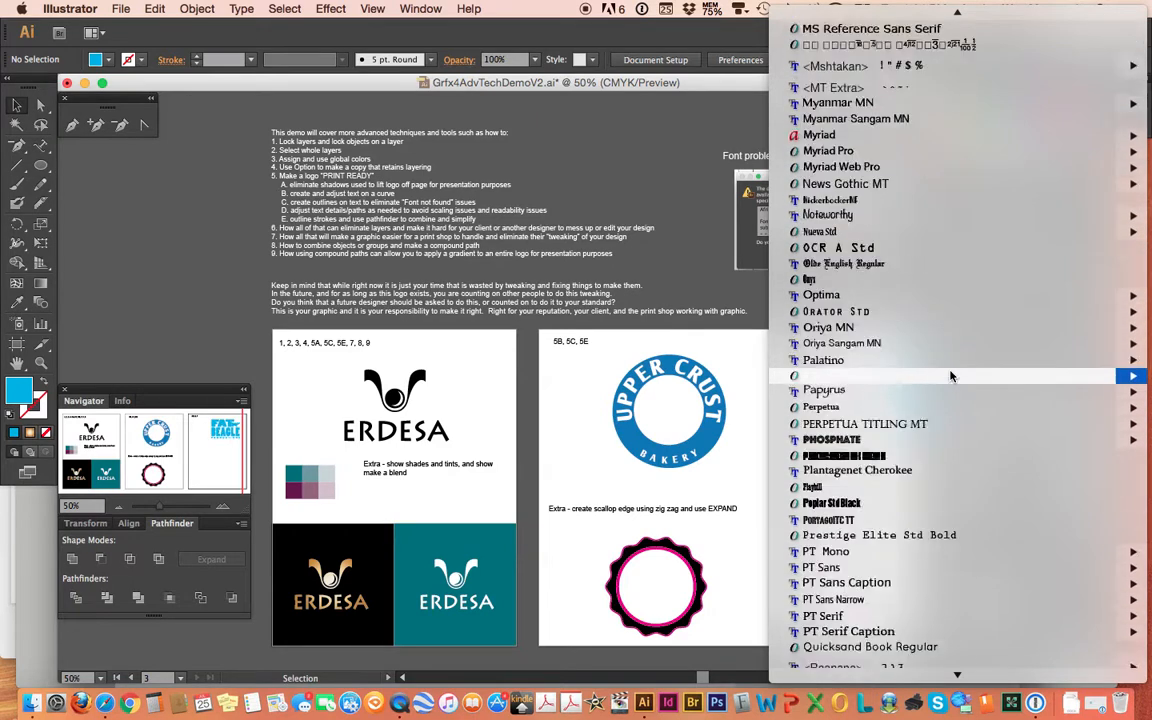
scroll(951, 376, "down", 20)
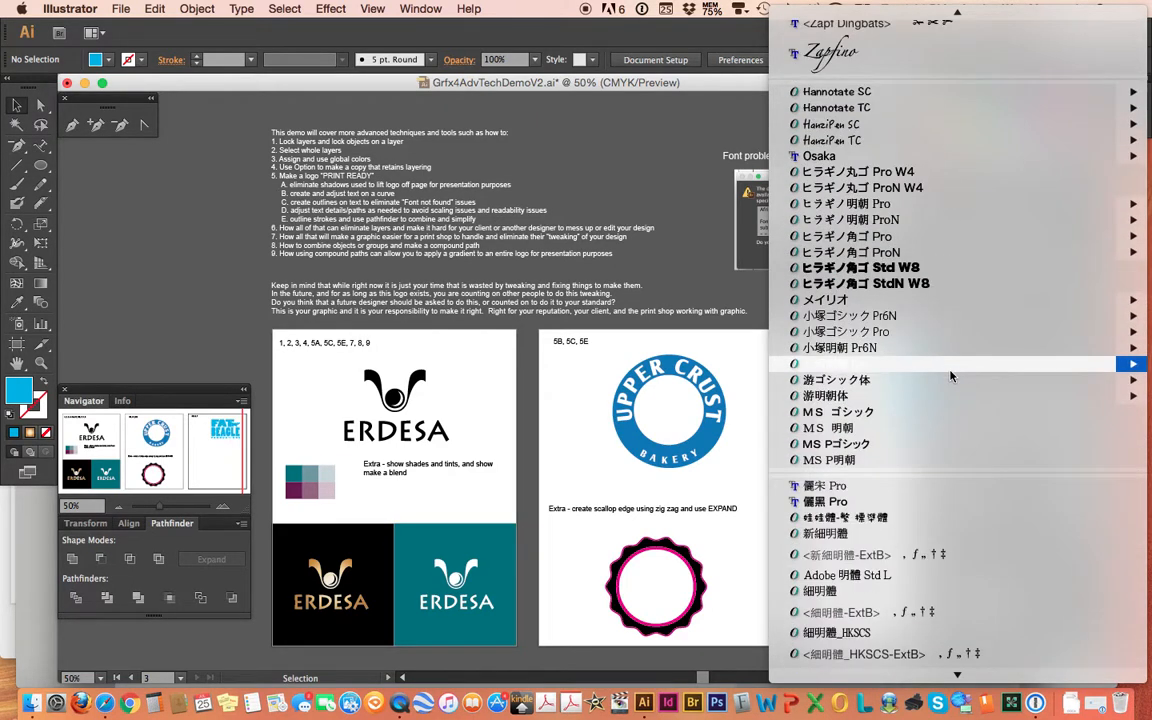
scroll(950, 376, "down", 20)
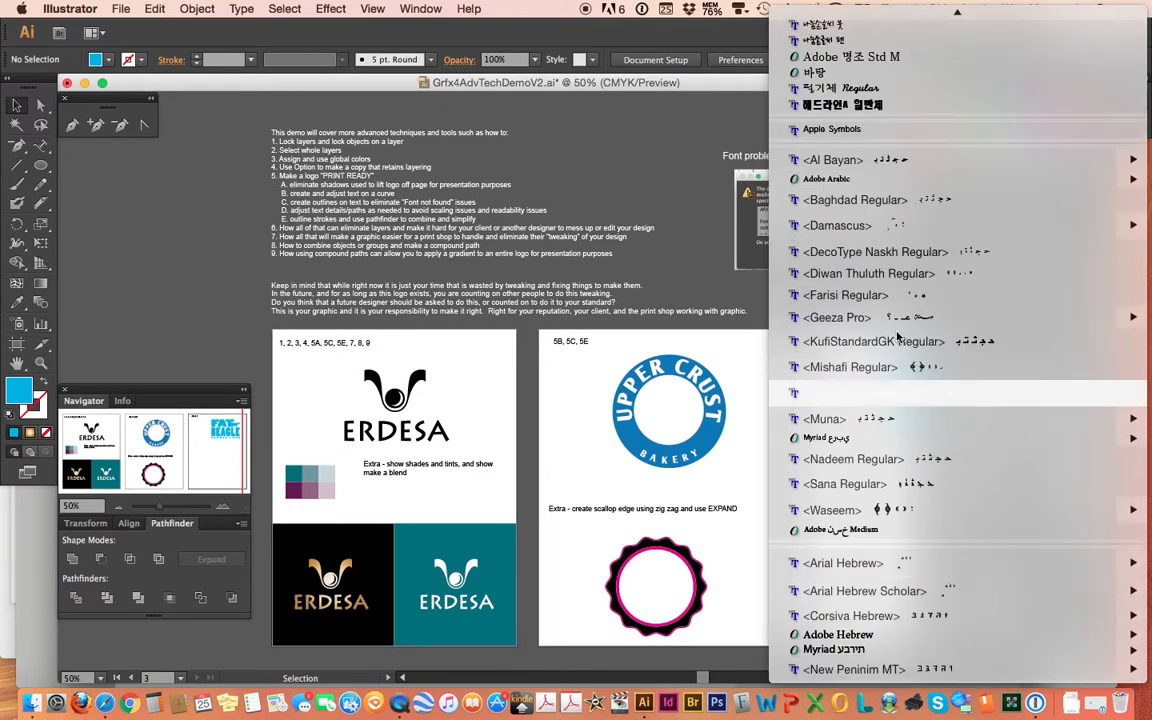
scroll(901, 321, "up", 20)
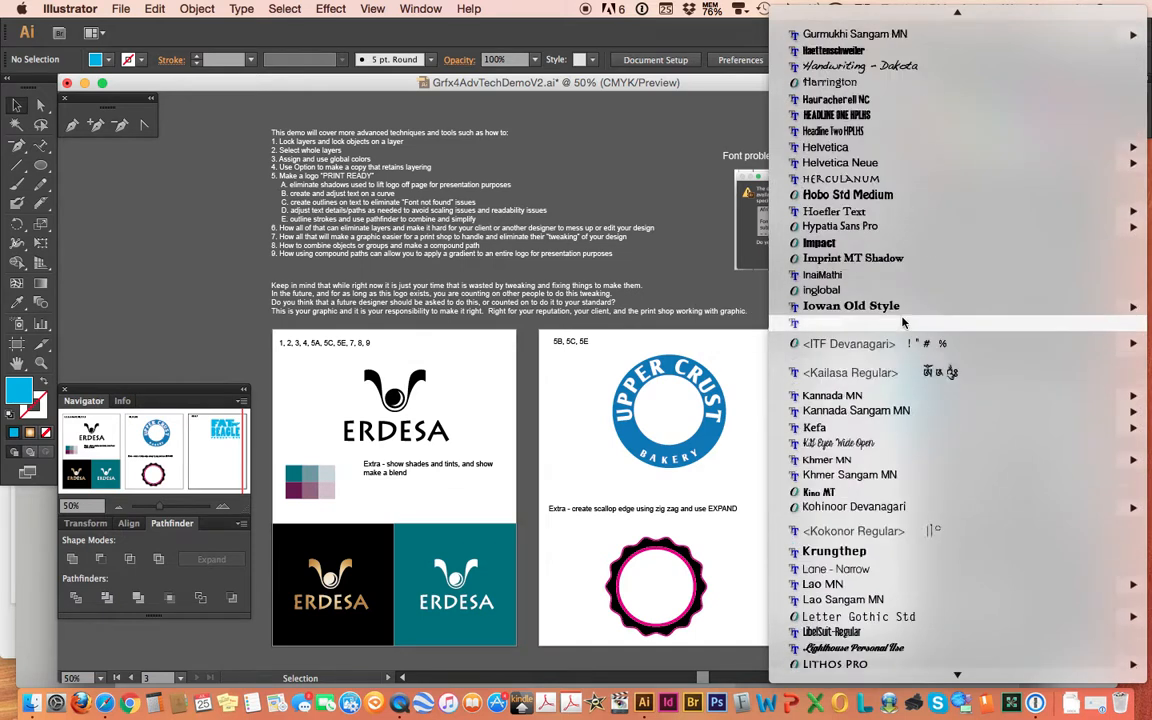
scroll(902, 321, "up", 10)
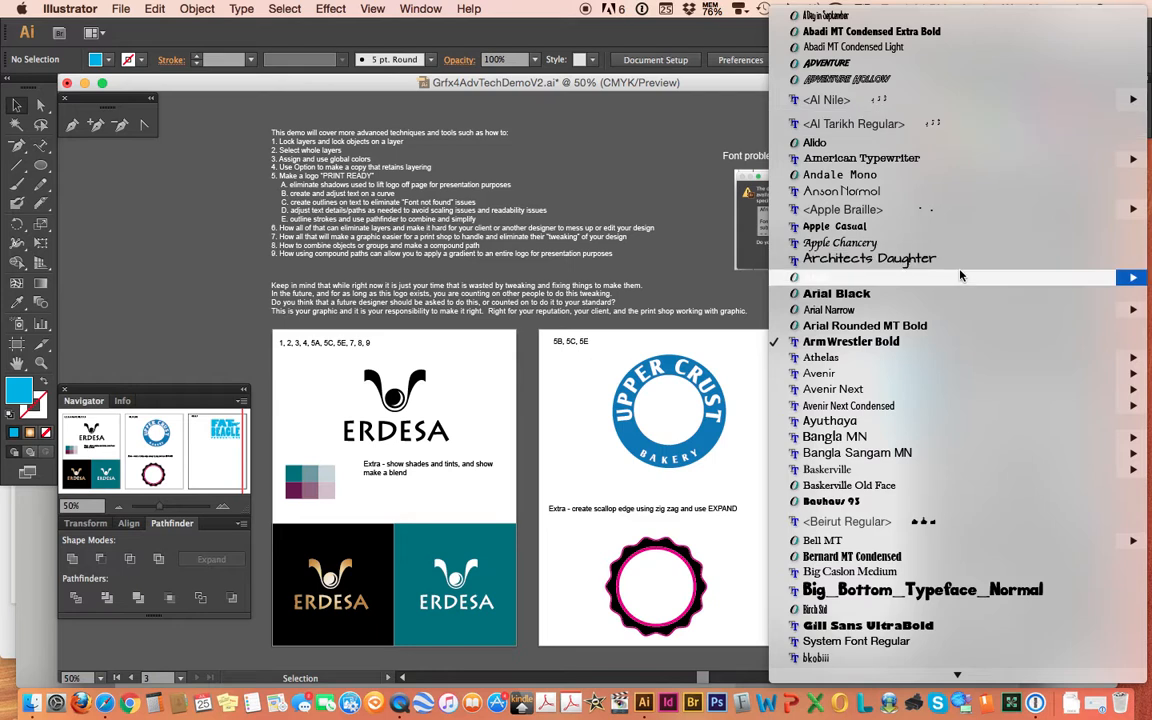
- Examine Arial's styles and the installed fonts alphabetically down to the STIX families, and close the font list without choosing a font
mouse_move(960, 276)
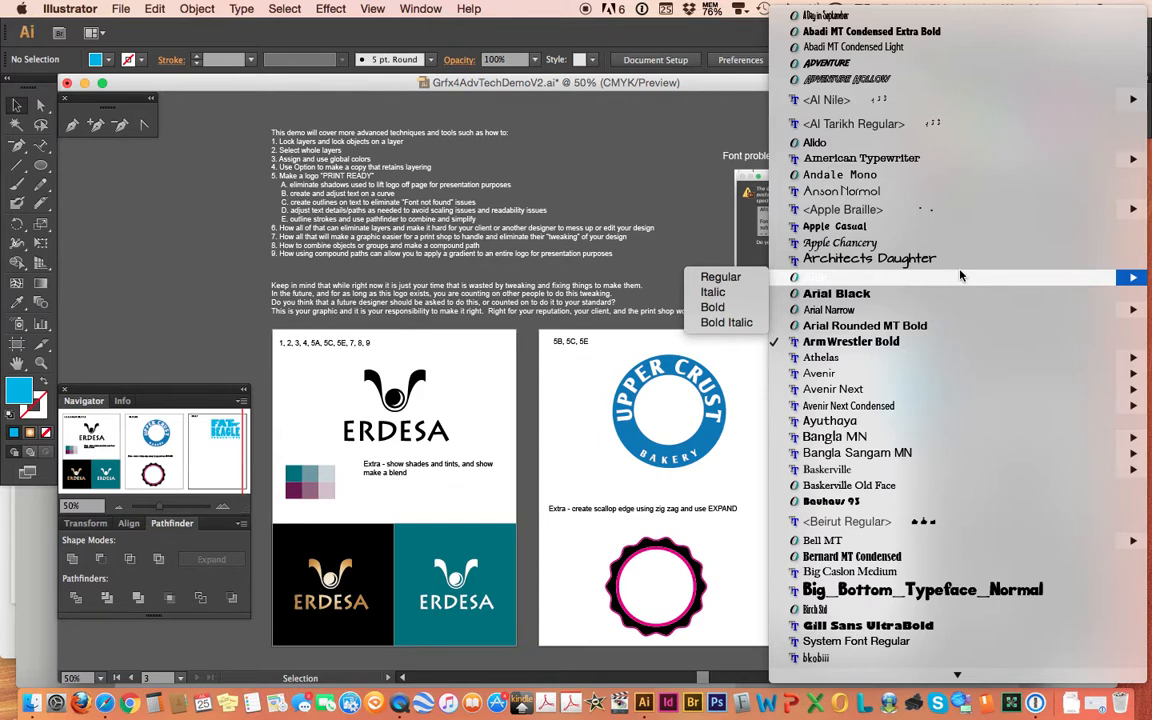
scroll(957, 440, "down", 10)
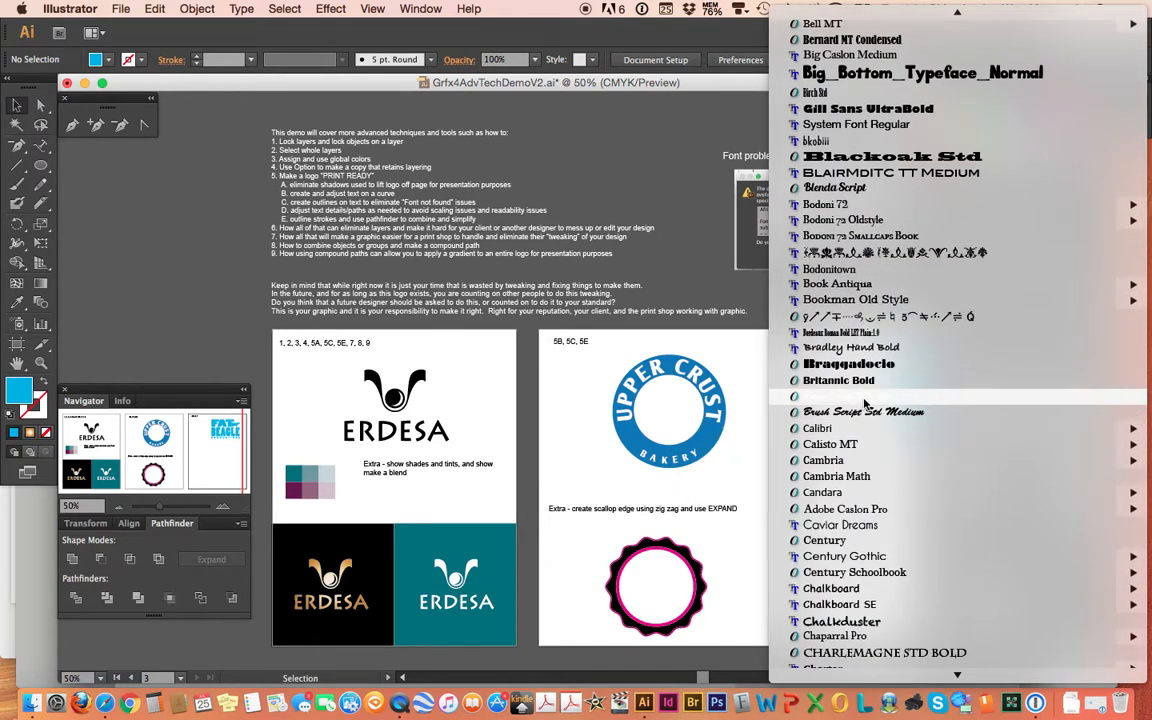
scroll(867, 420, "down", 20)
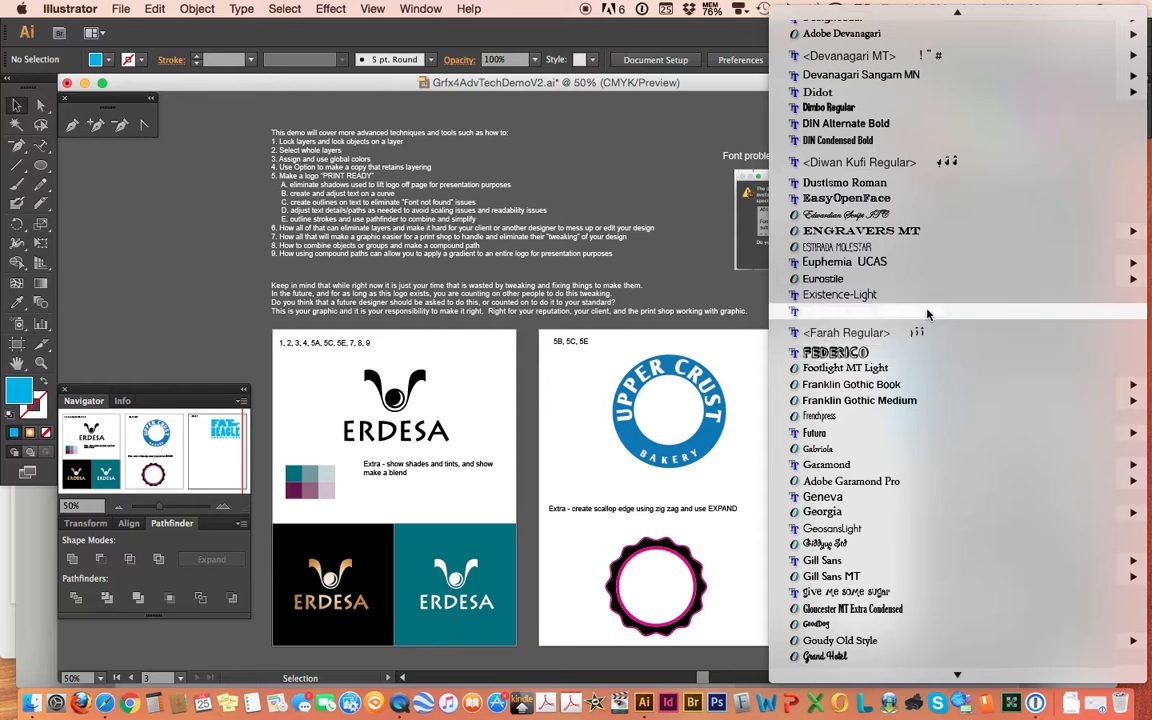
scroll(929, 370, "down", 10)
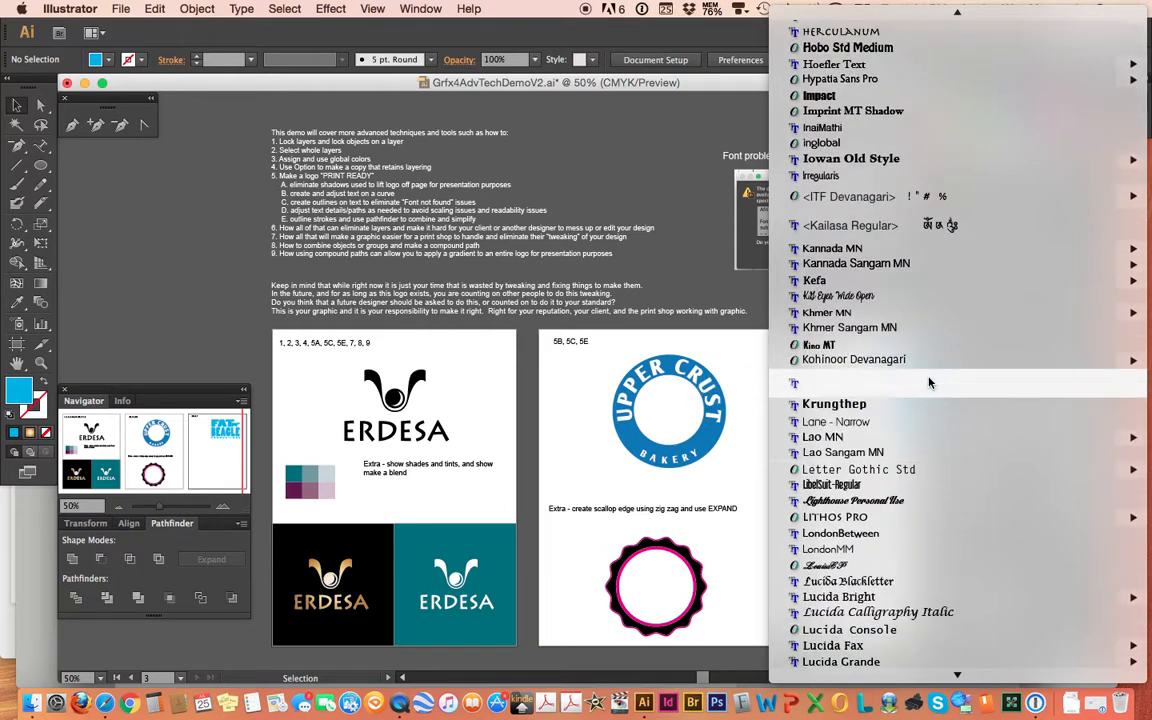
scroll(928, 382, "down", 3)
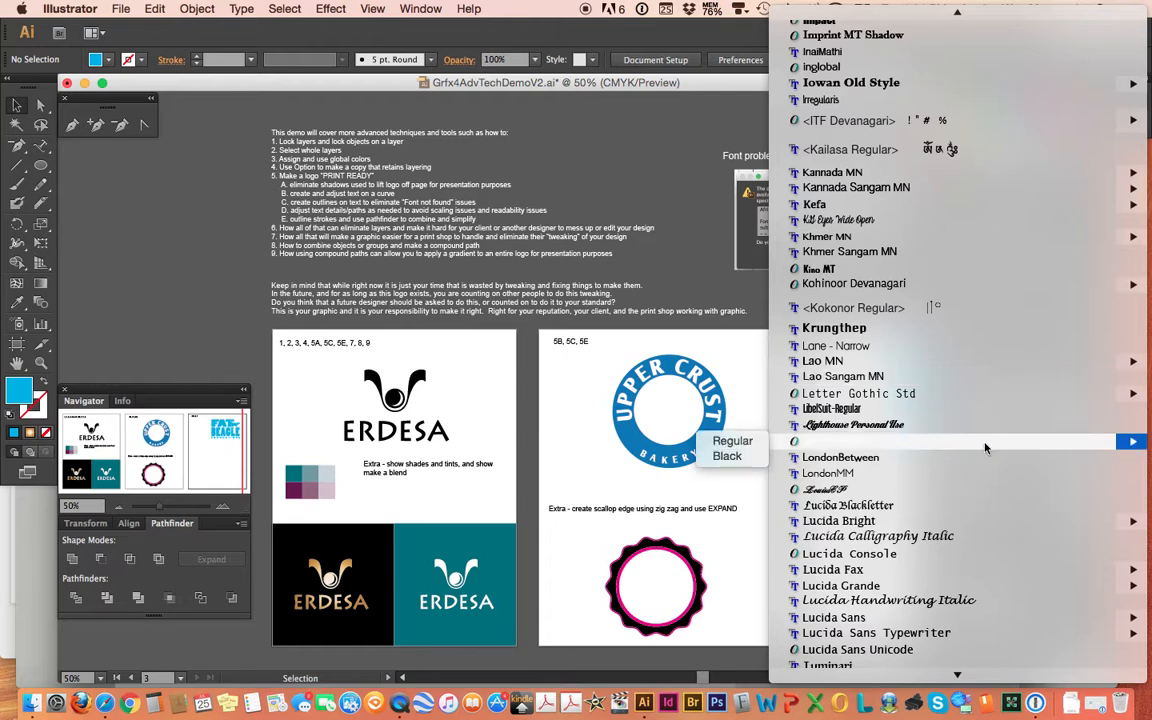
scroll(984, 448, "down", 10)
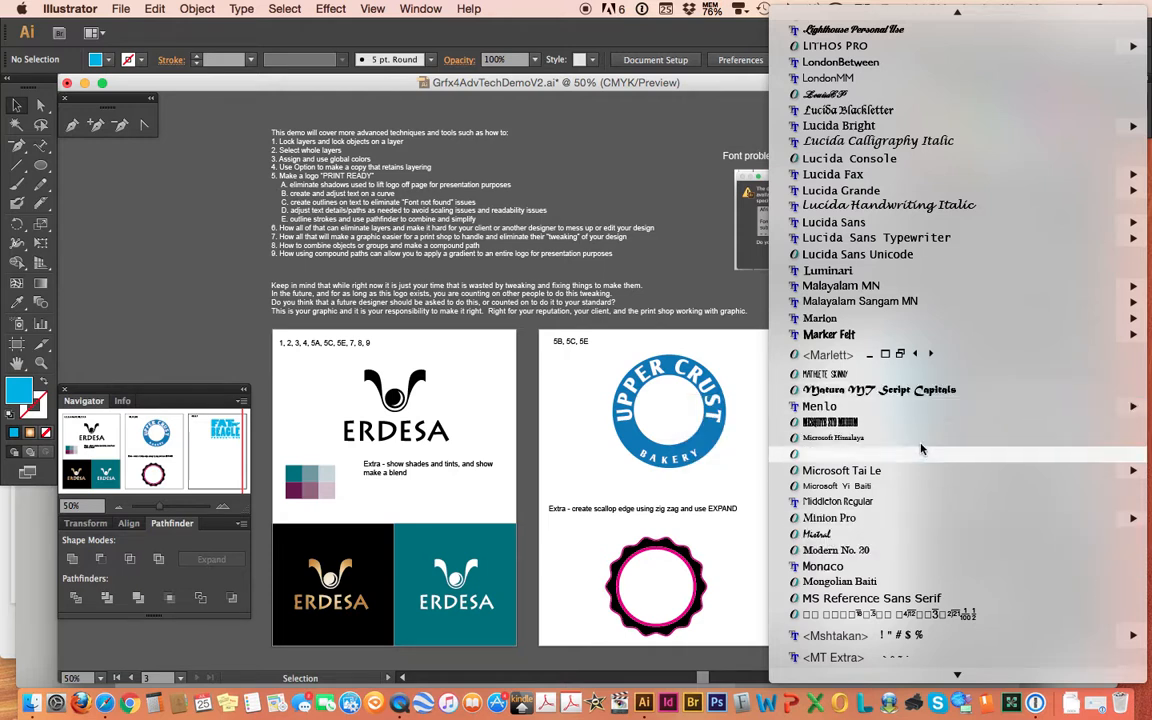
scroll(941, 507, "down", 15)
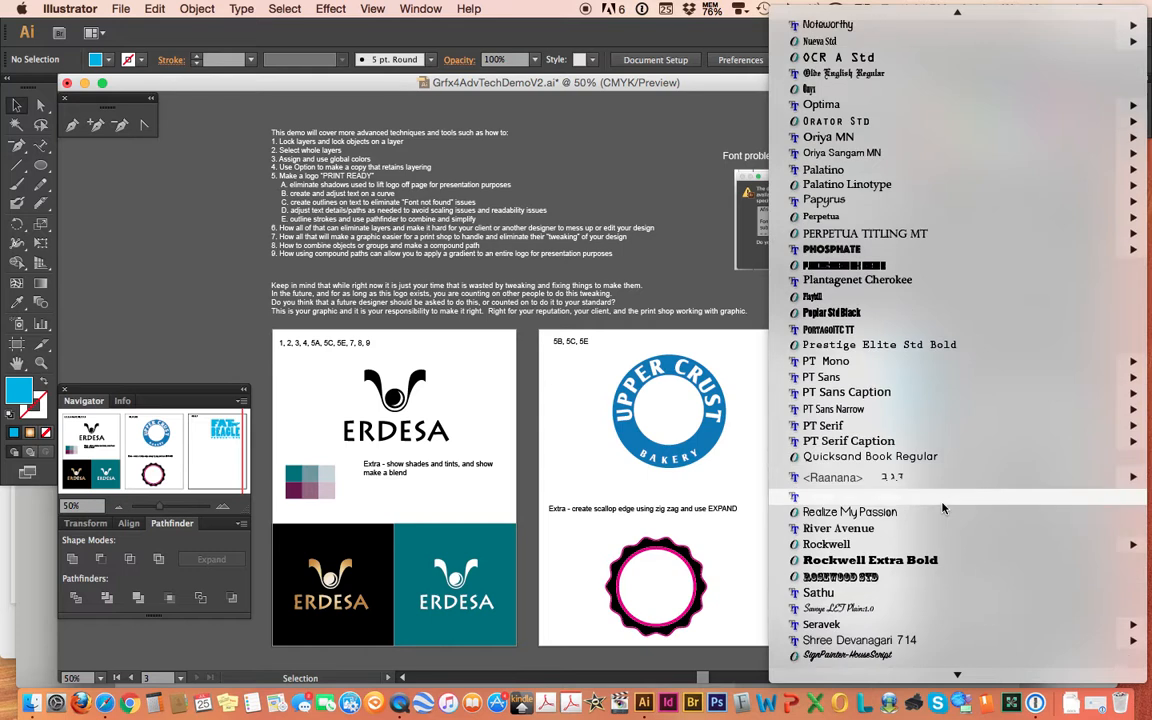
scroll(941, 508, "down", 10)
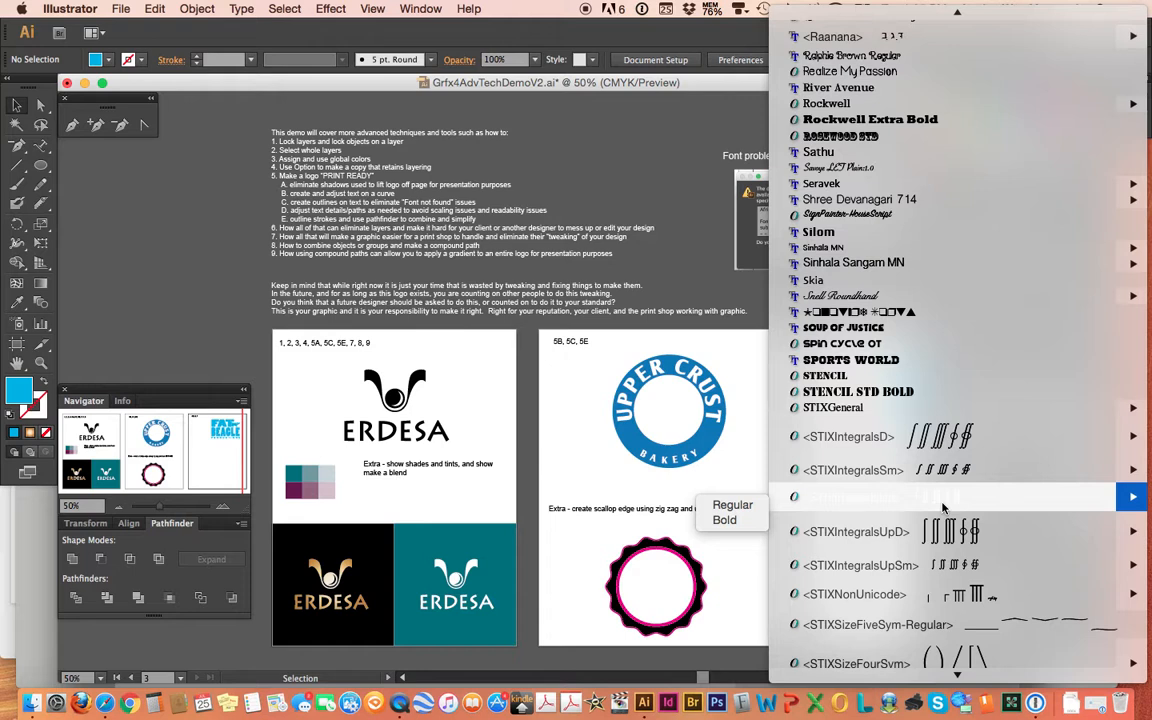
mouse_move(852, 301)
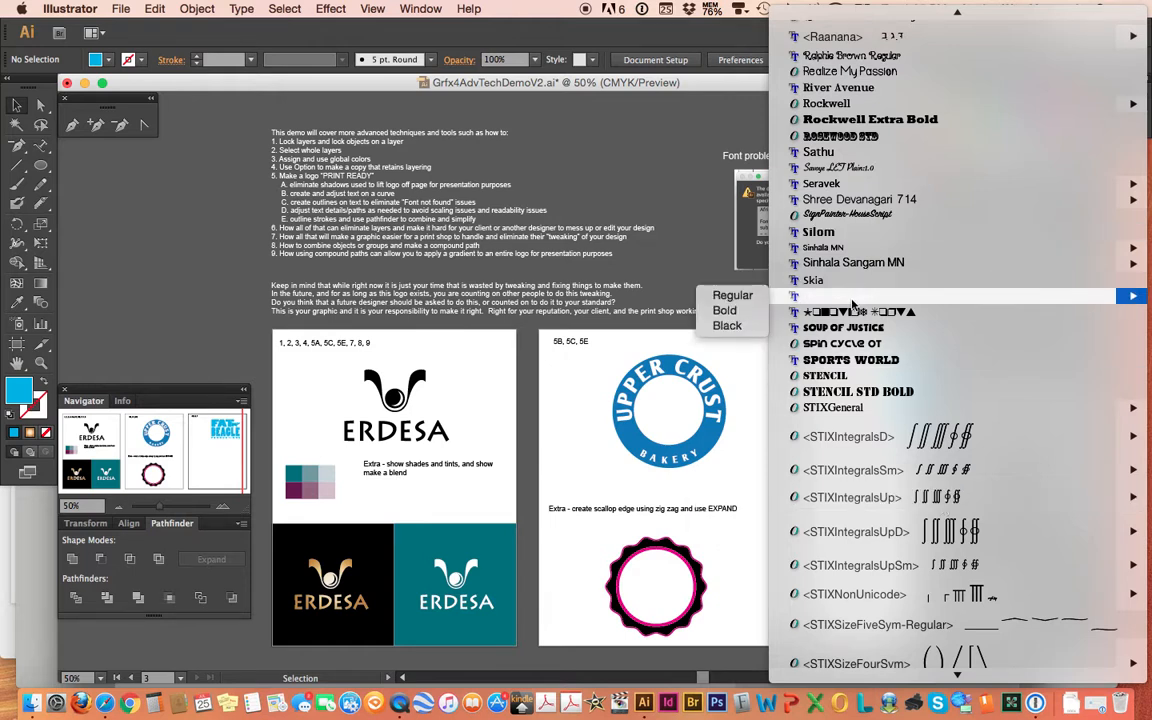
mouse_move(951, 253)
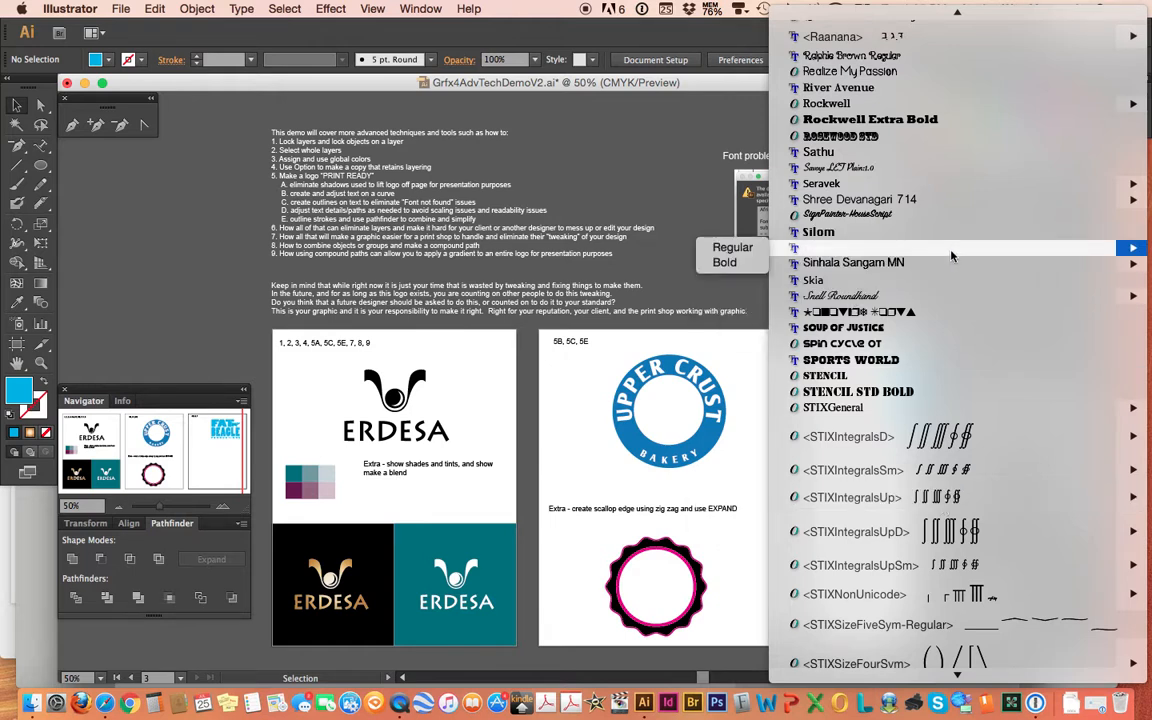
scroll(950, 250, "up", 20)
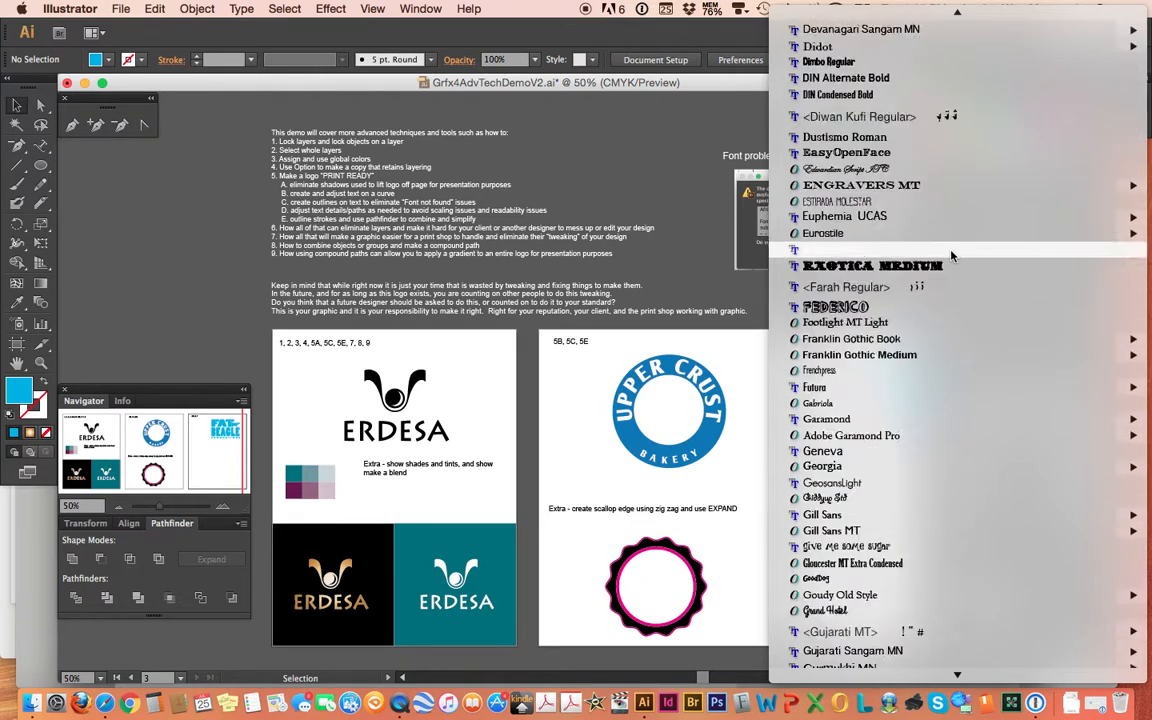
left_click(650, 169)
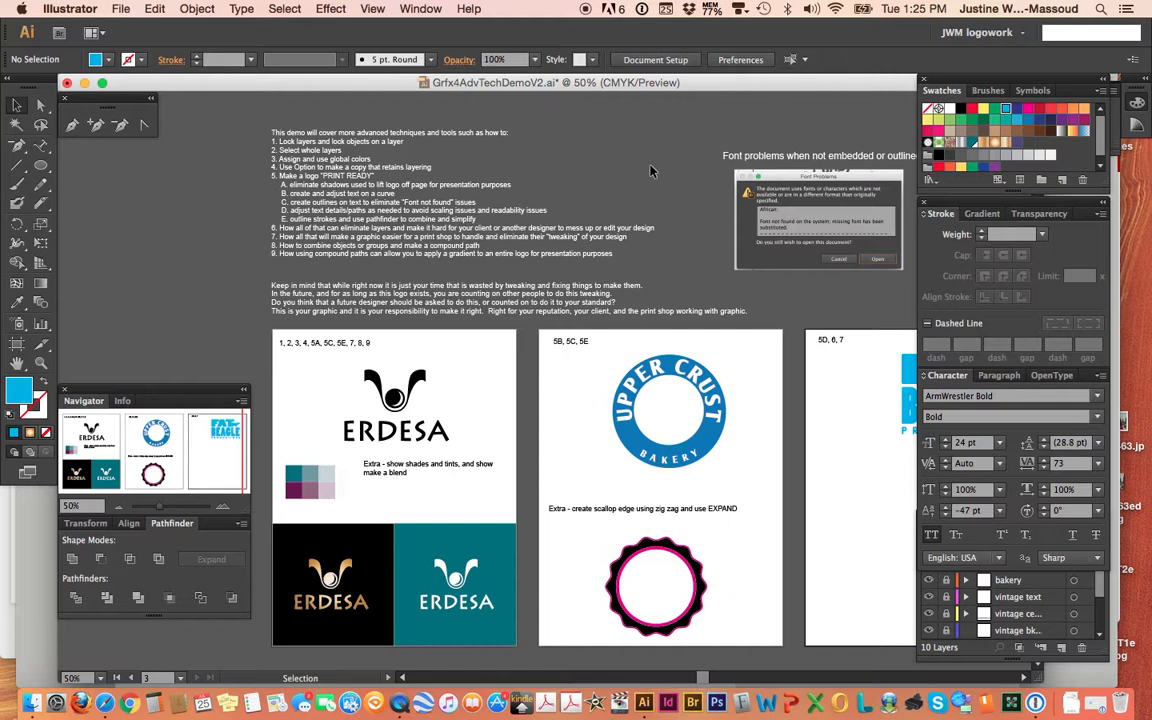